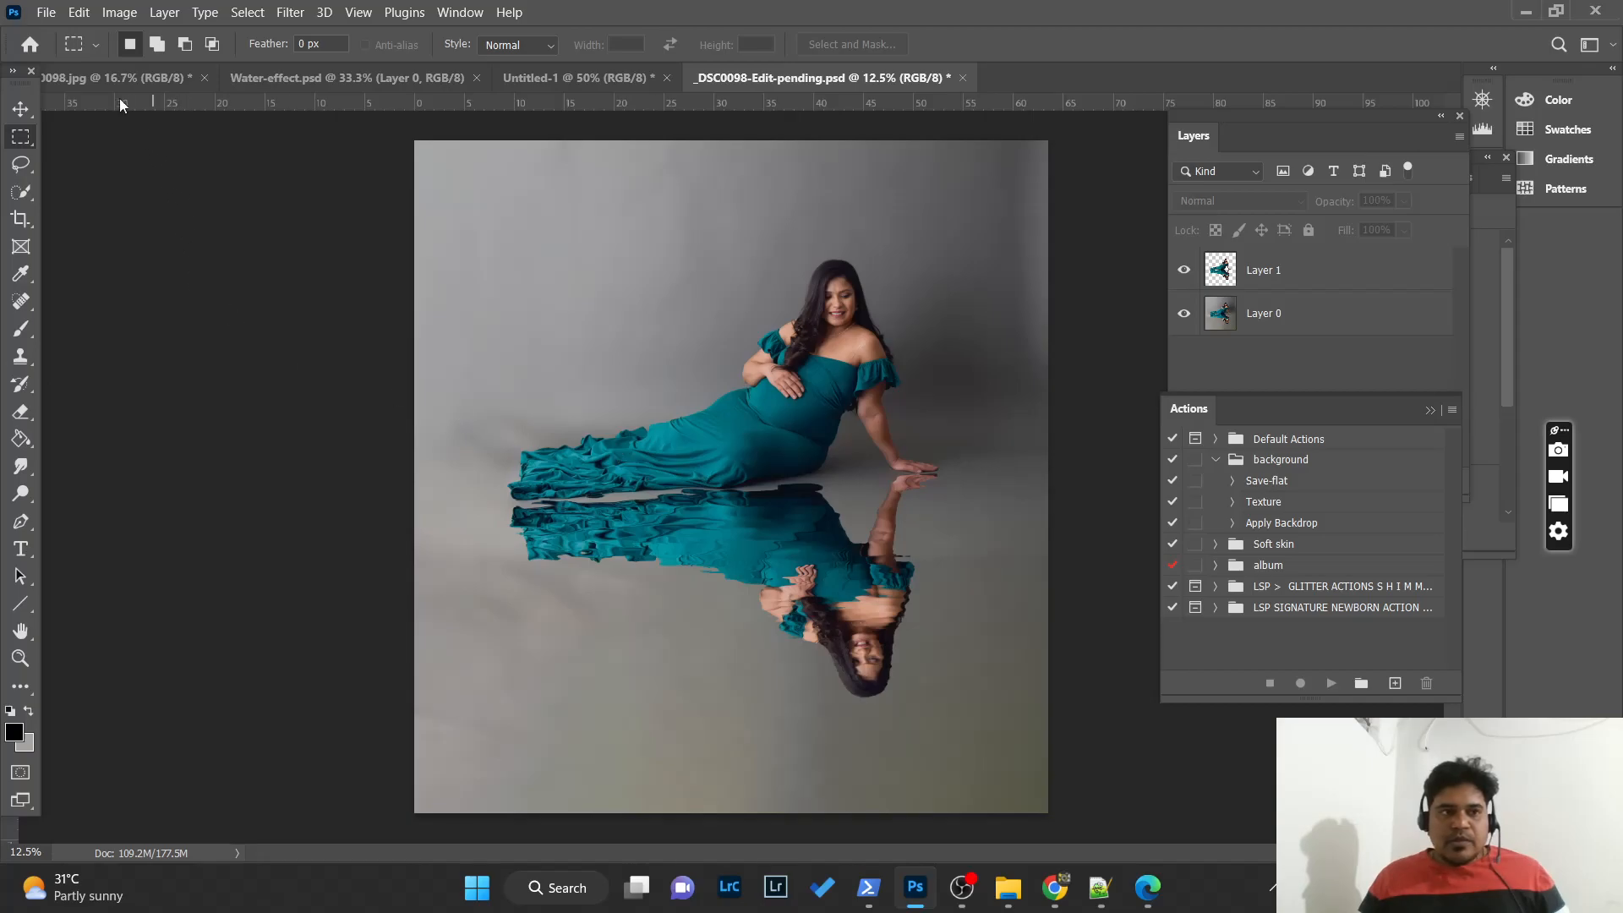
- Compare the original _DSC0098.jpg photo with the finished floor-reflection version in _DSC0098-Edit-pending.psd, returning to the original
{"action": "left_click", "coordinate": [107, 78]}
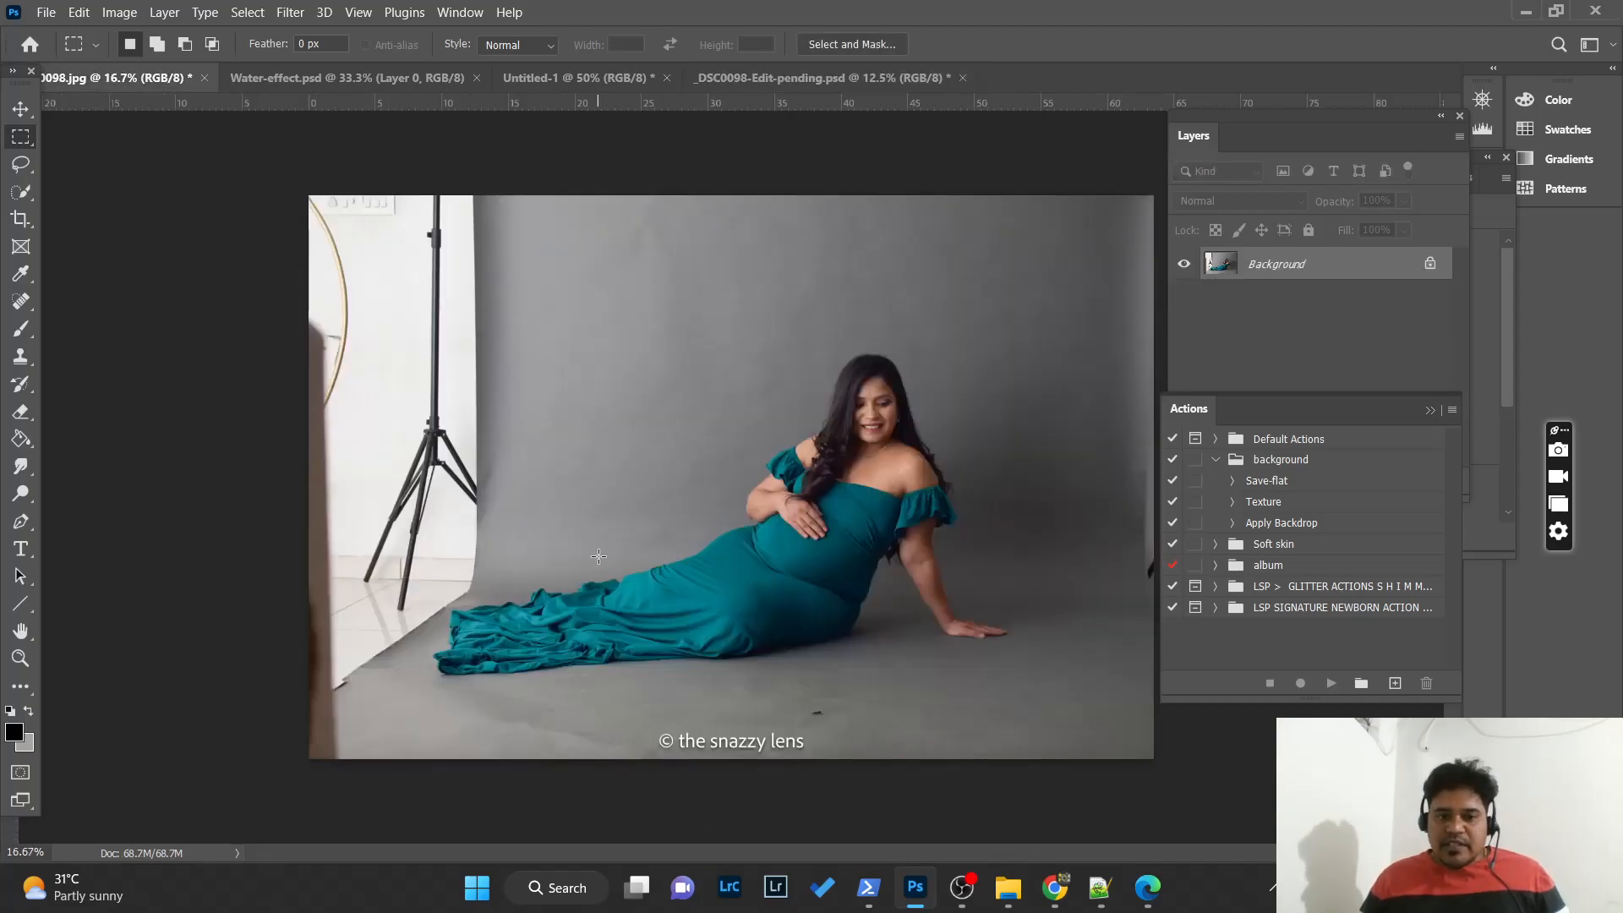
{"action": "left_click", "coordinate": [849, 83]}
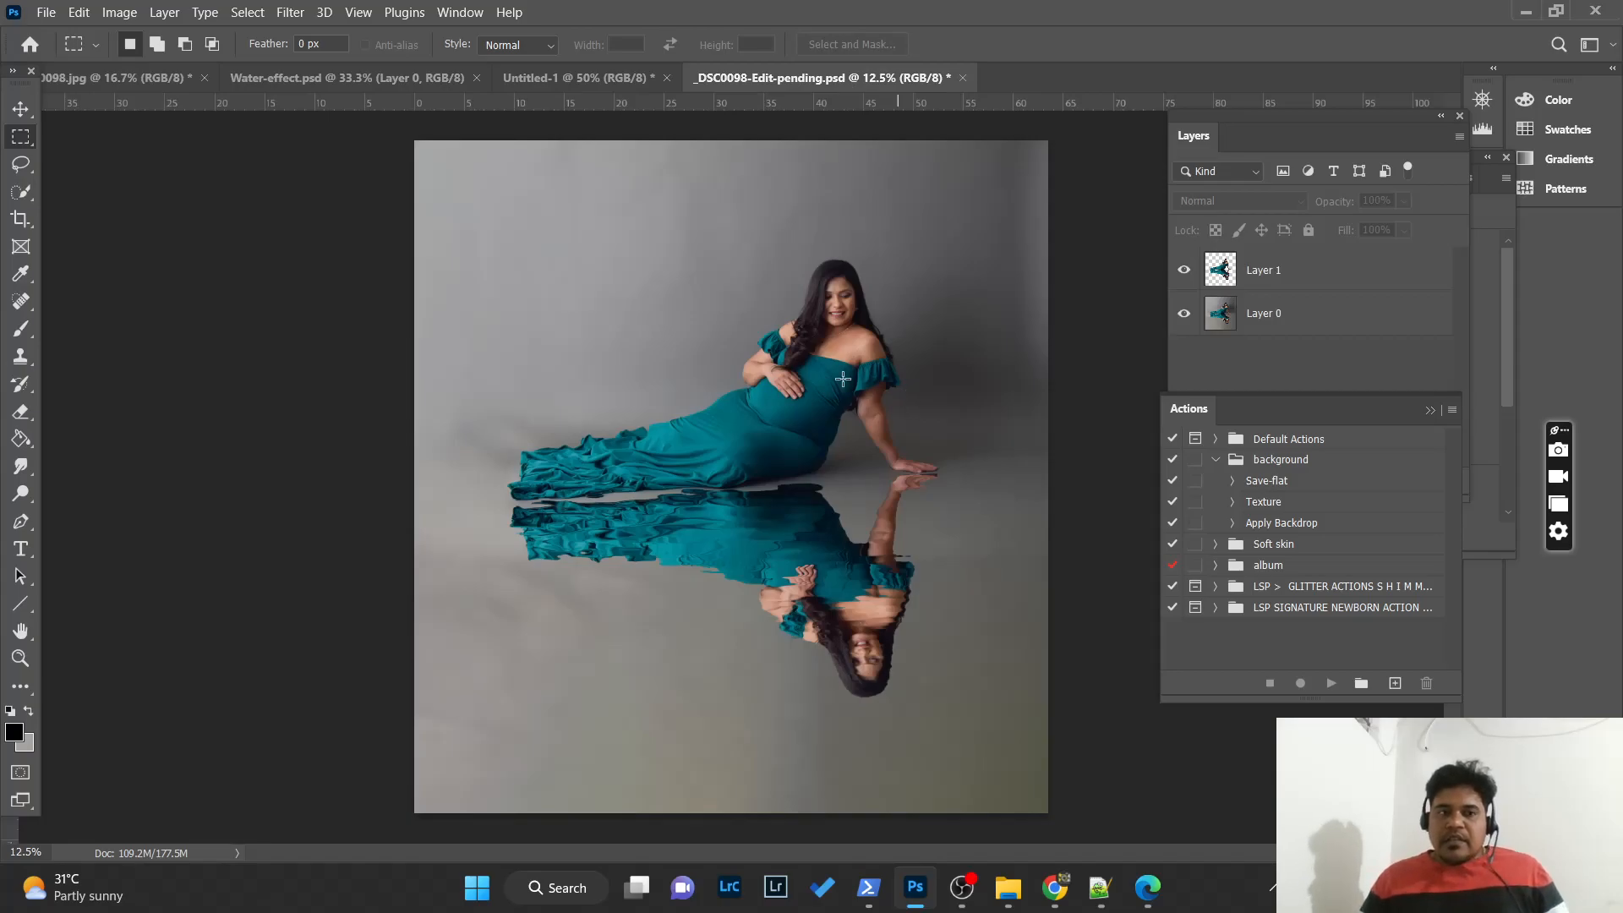
{"action": "left_click", "coordinate": [126, 75]}
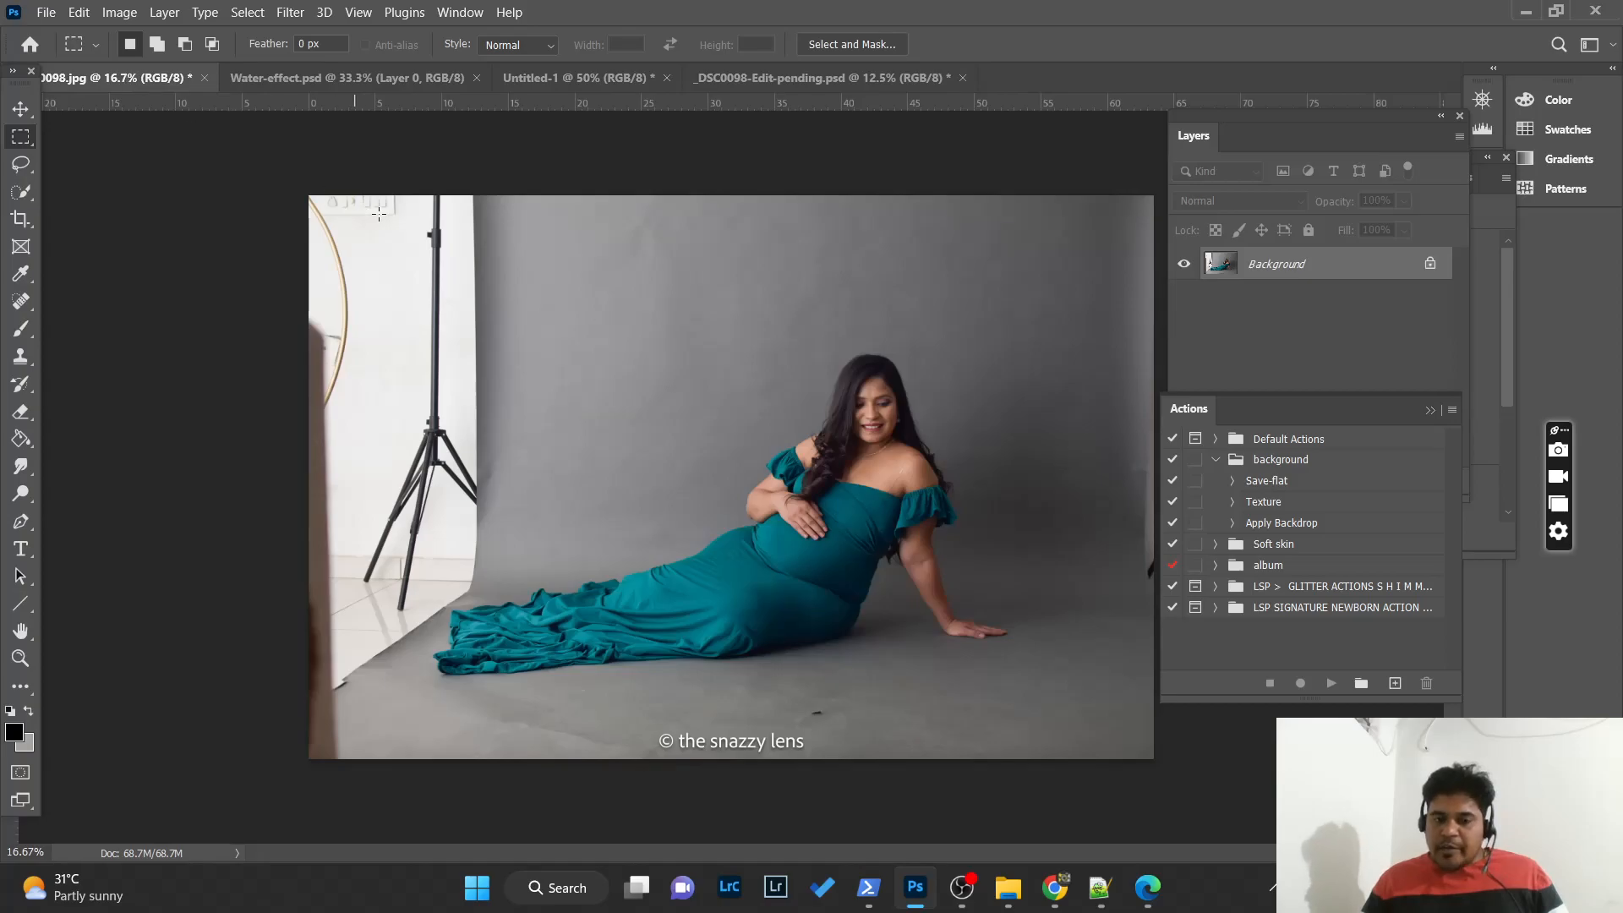
{"action": "left_click", "coordinate": [856, 78]}
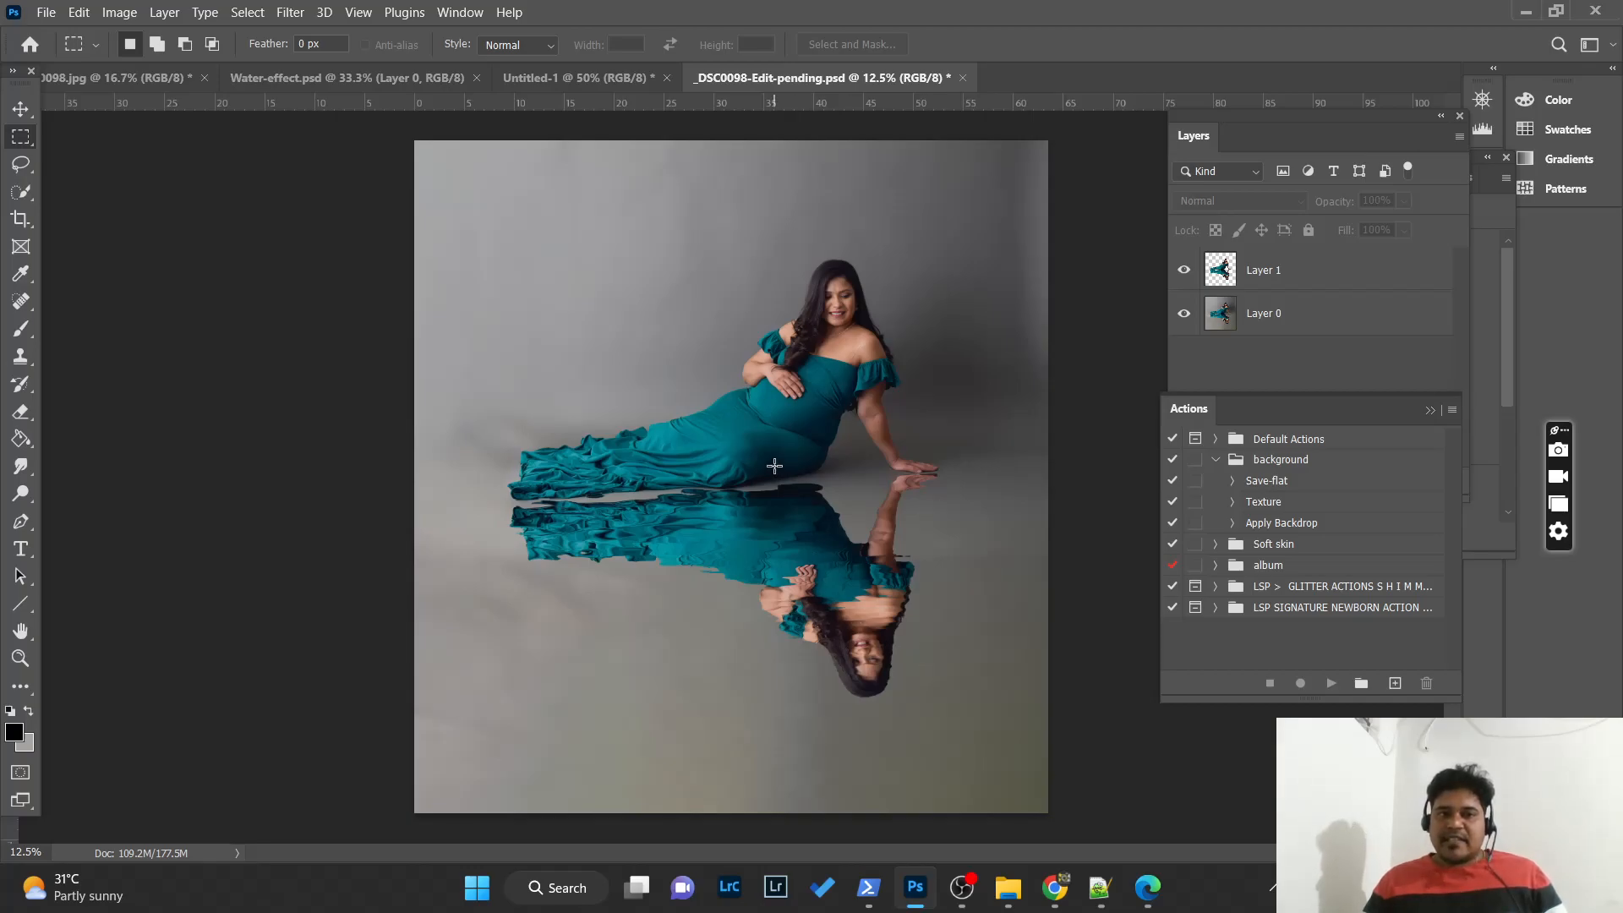
{"action": "left_click", "coordinate": [93, 78]}
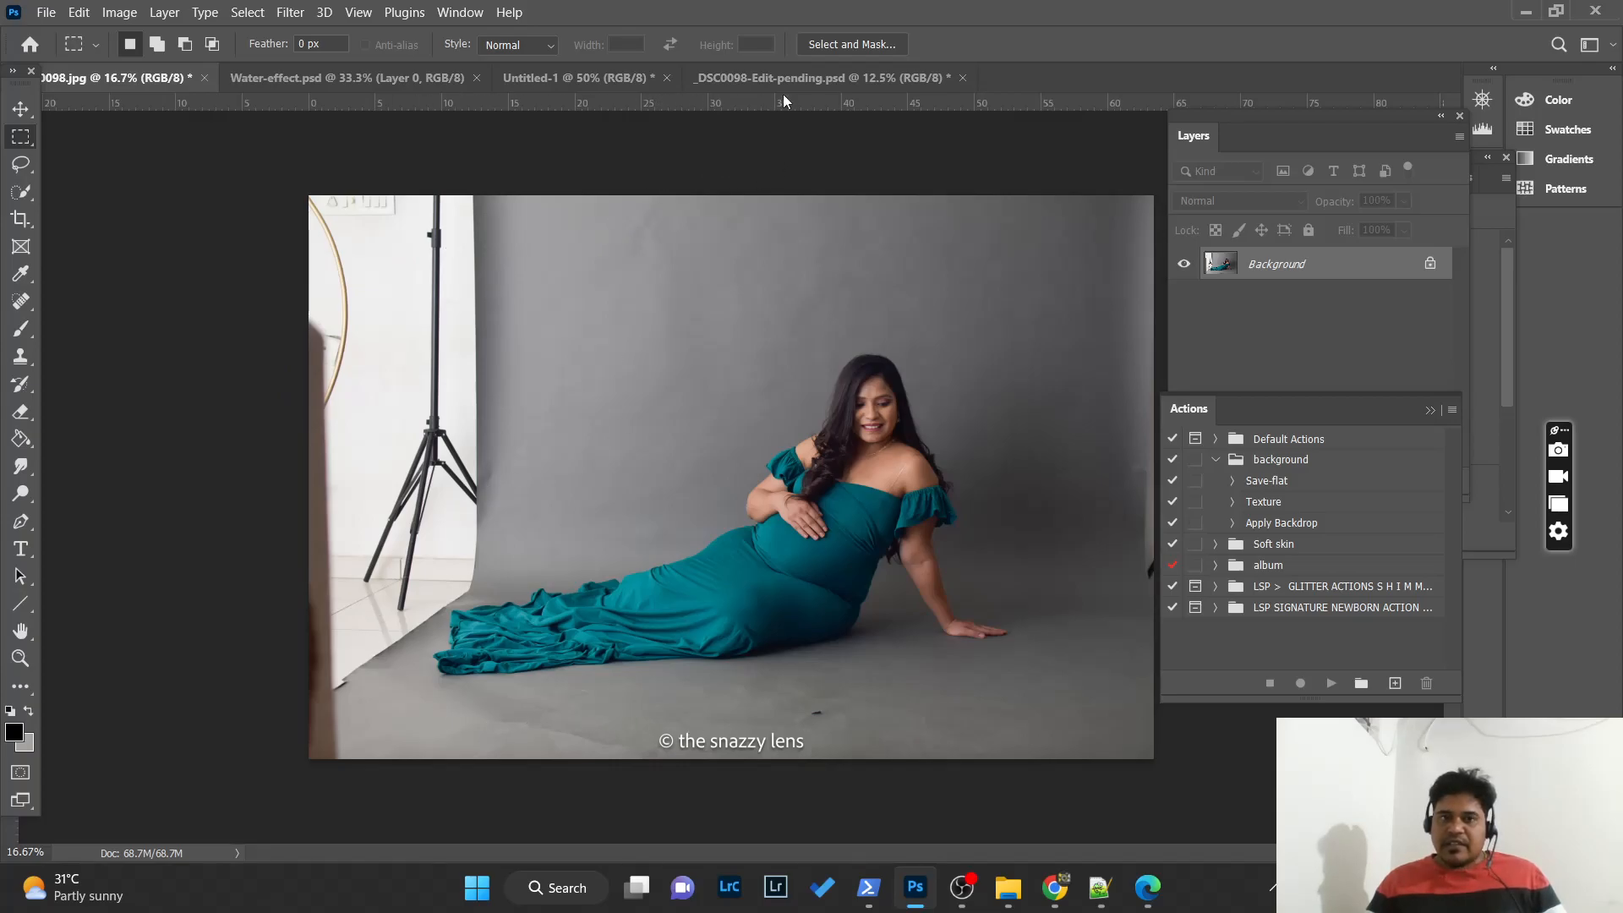
{"action": "left_click", "coordinate": [804, 74]}
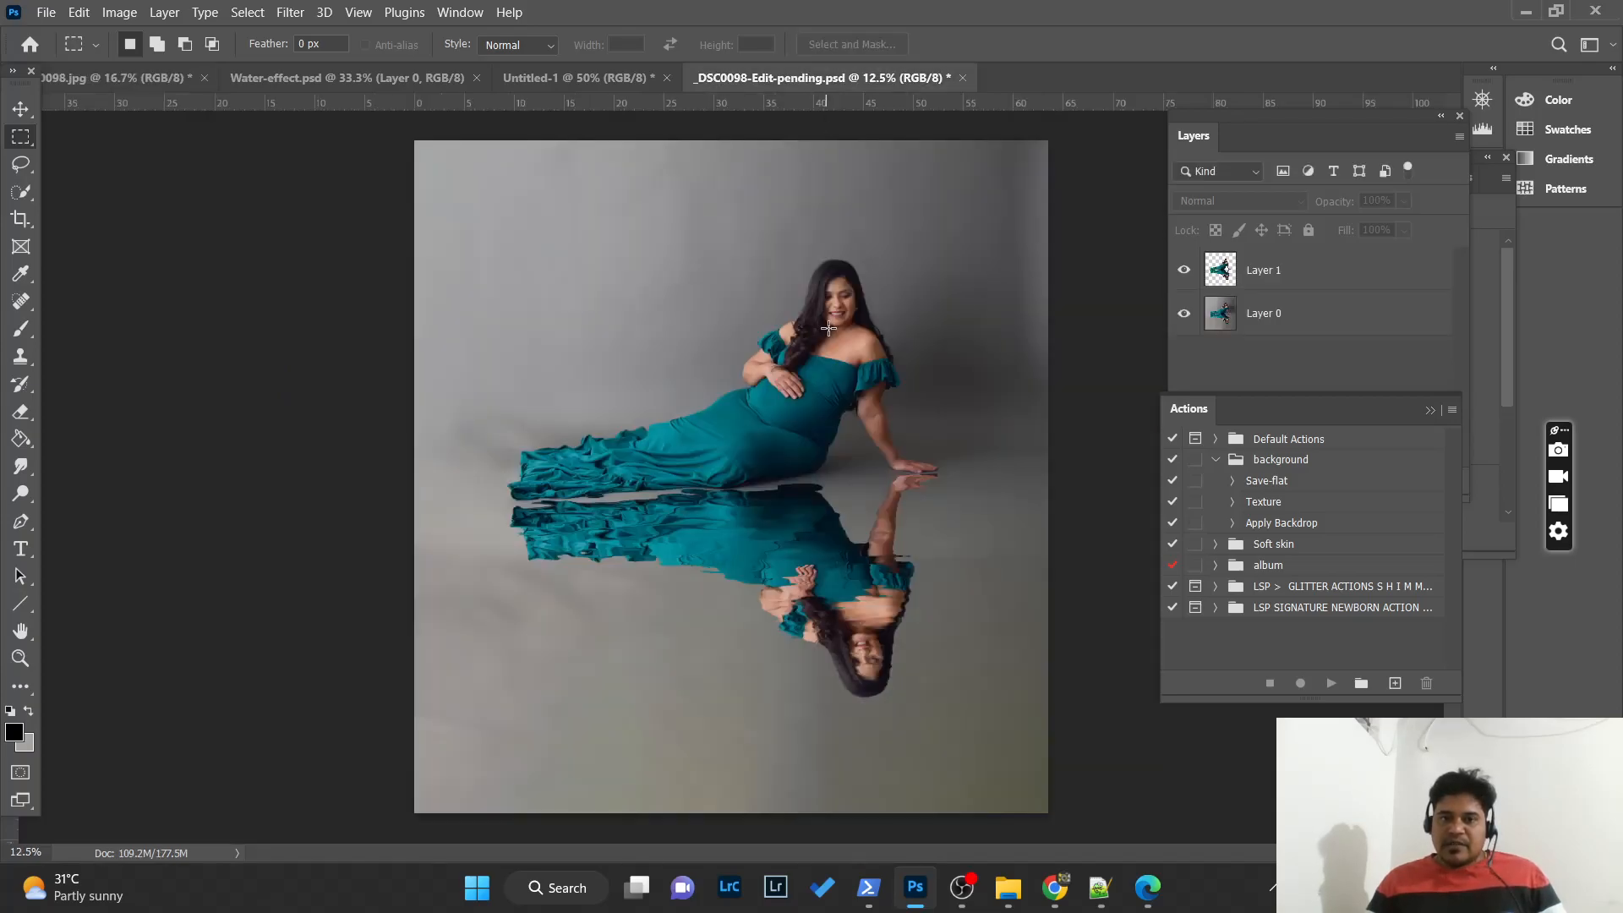
{"action": "left_click", "coordinate": [155, 78]}
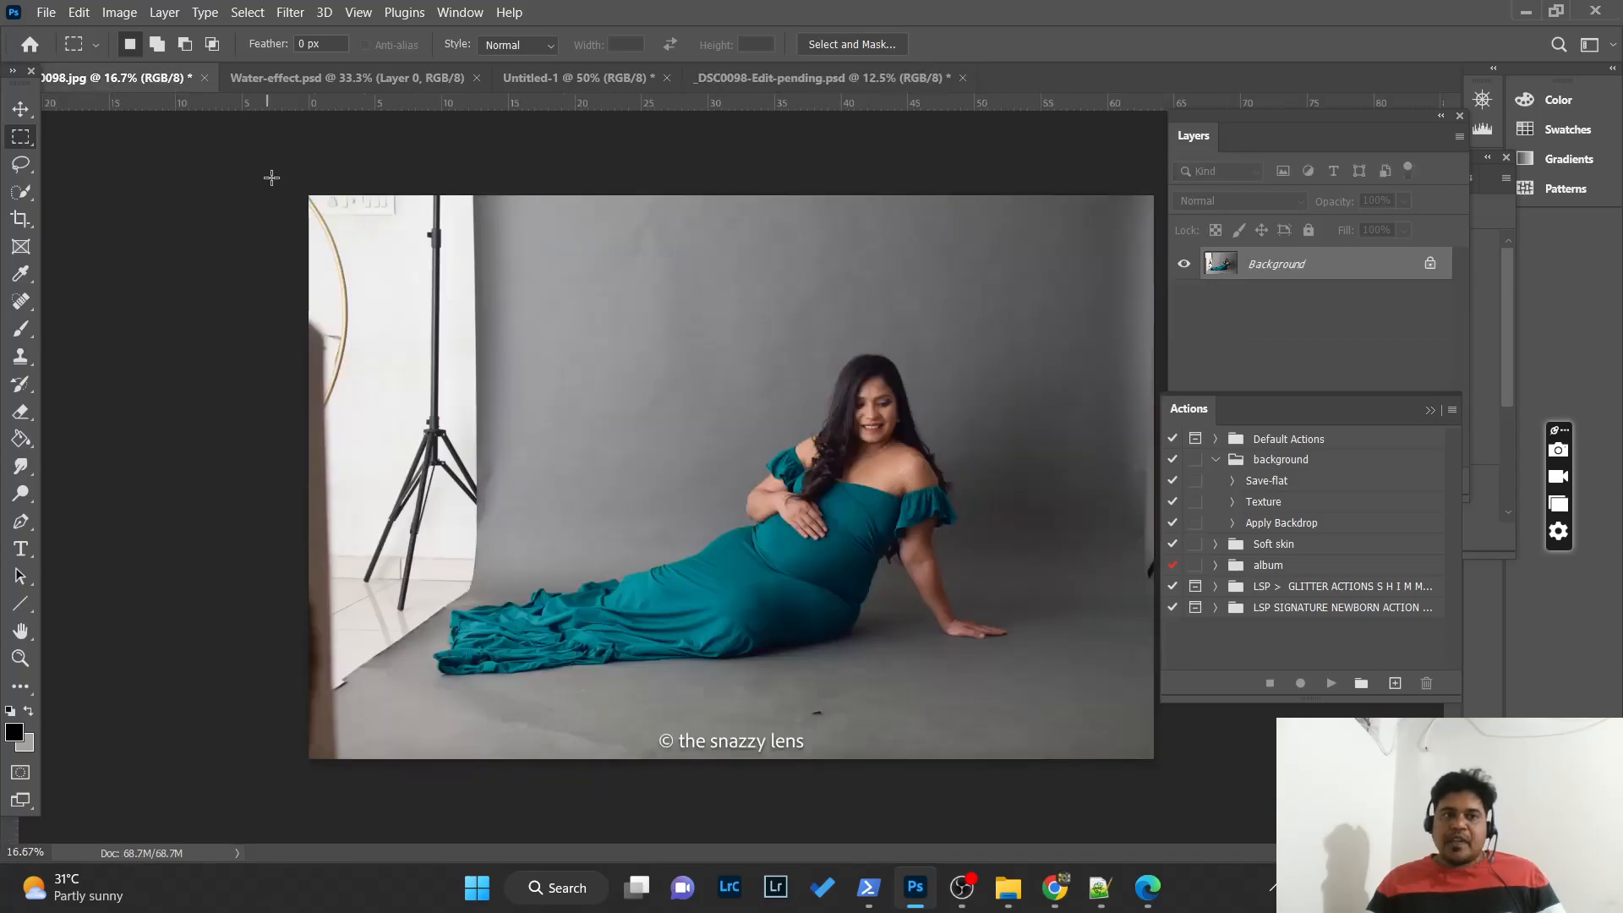
{"action": "left_click", "coordinate": [23, 169]}
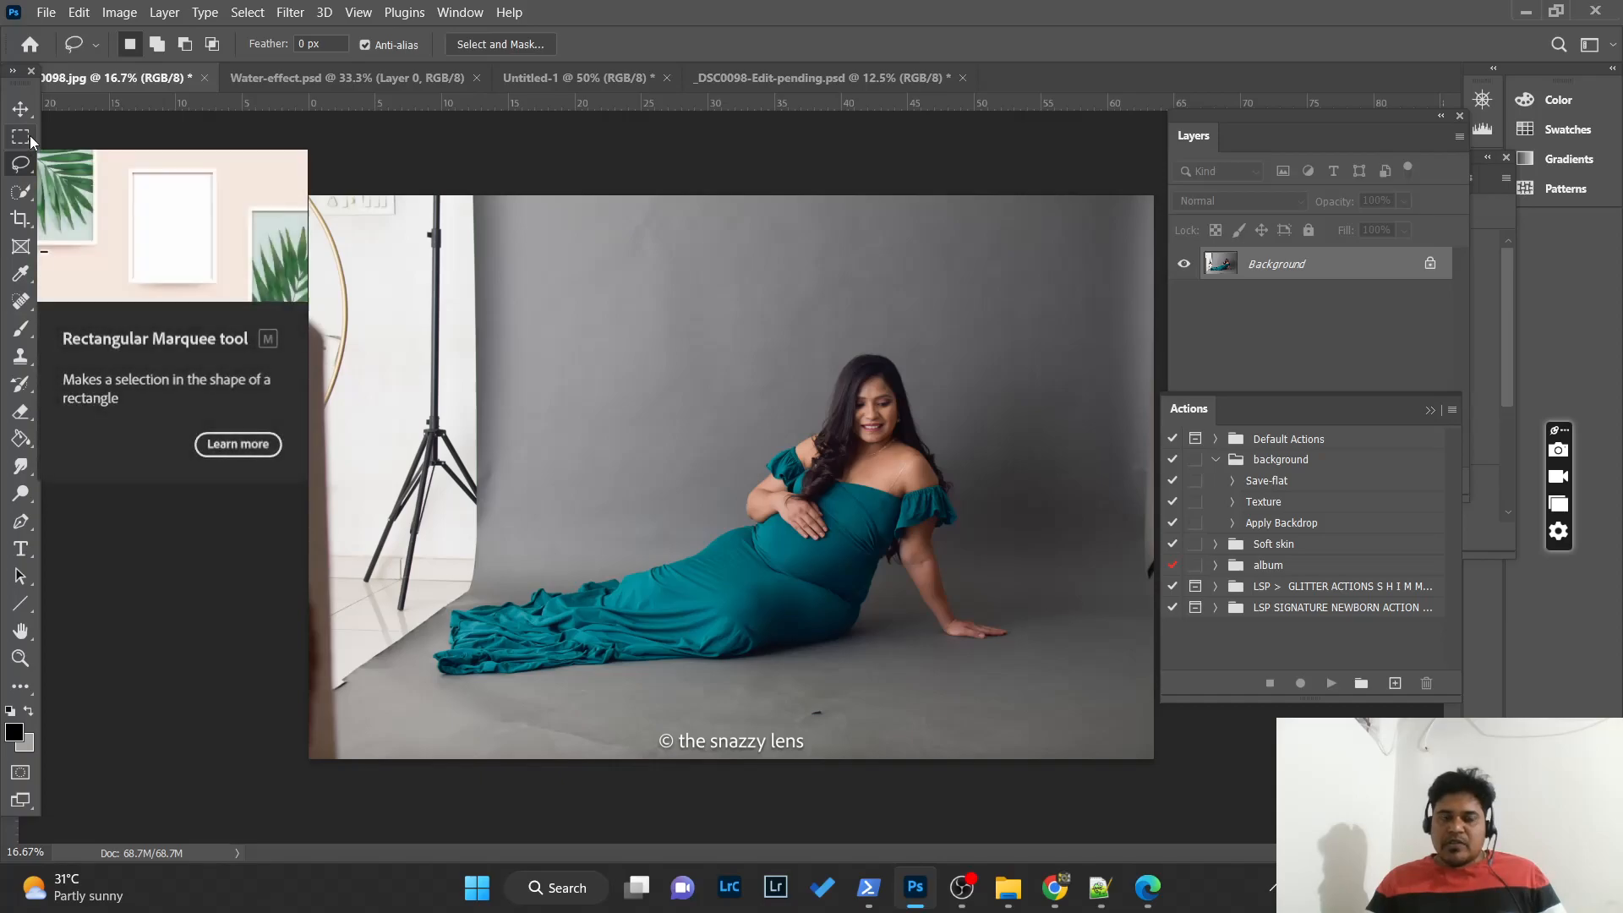
{"action": "left_click", "coordinate": [26, 224]}
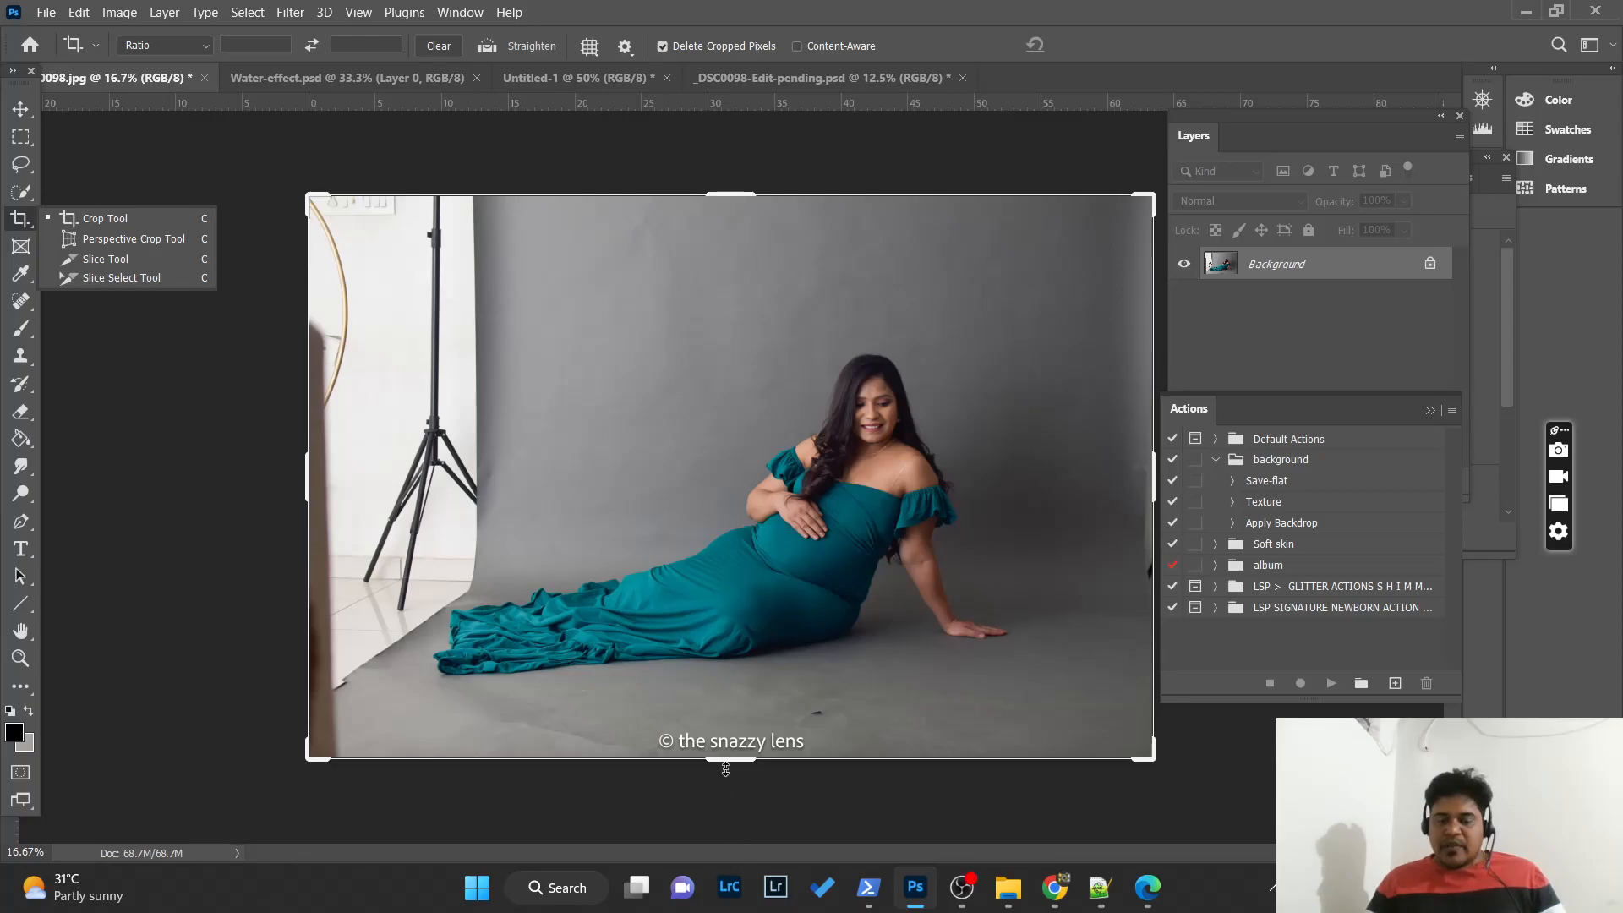
{"action": "left_click", "coordinate": [21, 136]}
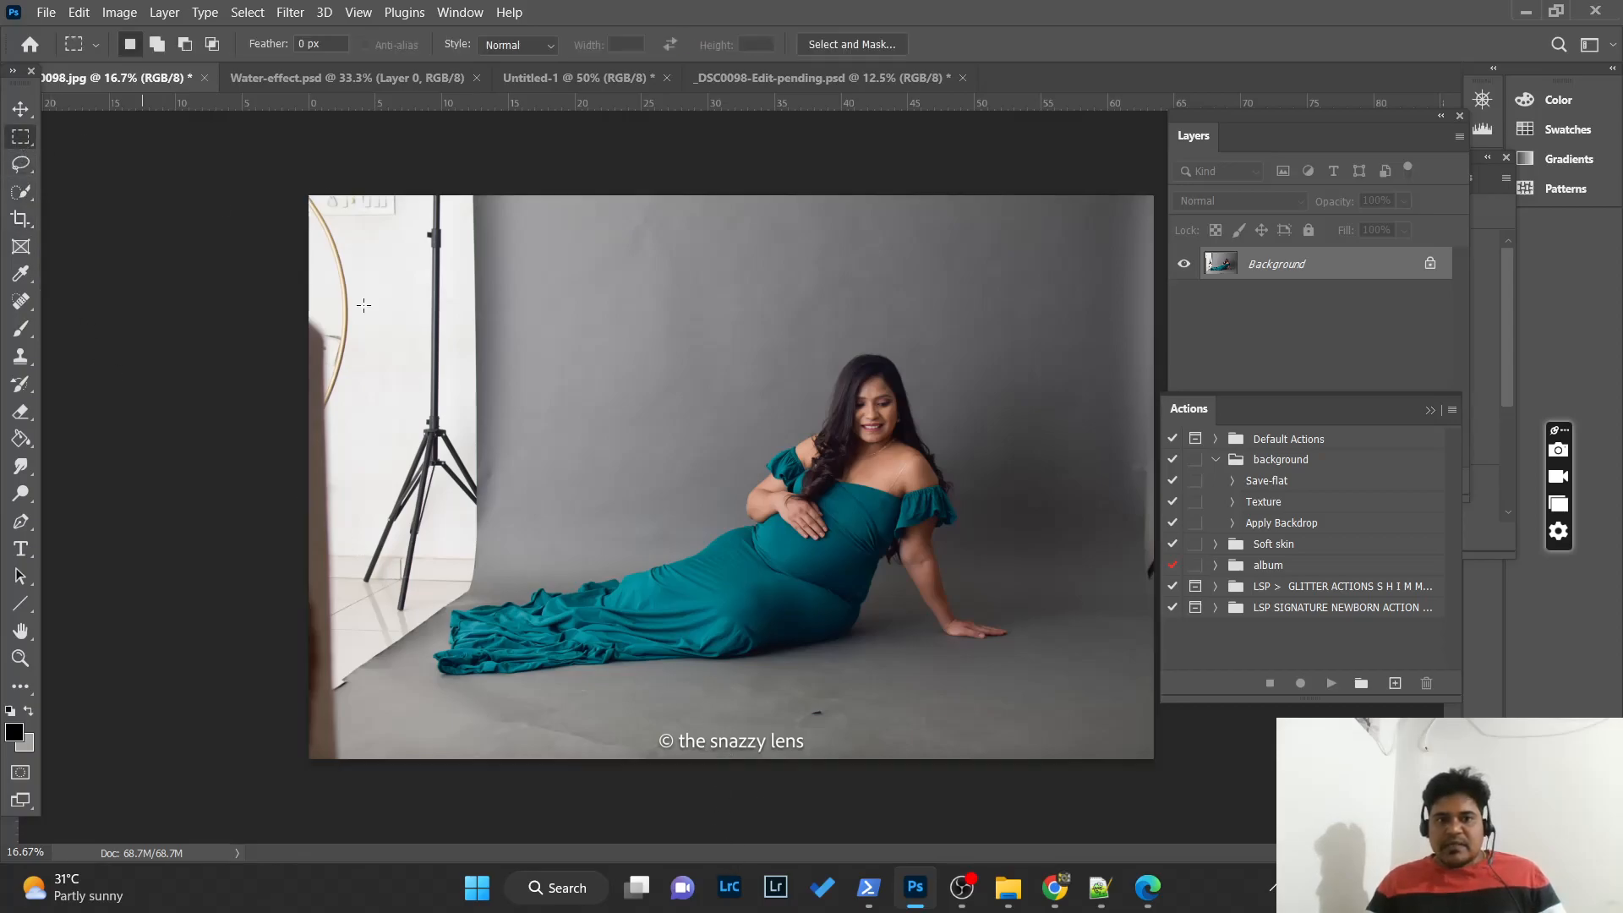
{"action": "left_click_drag", "start_coordinate": [347, 355], "coordinate": [1163, 674]}
{"action": "left_click_drag", "start_coordinate": [891, 482], "coordinate": [888, 813]}
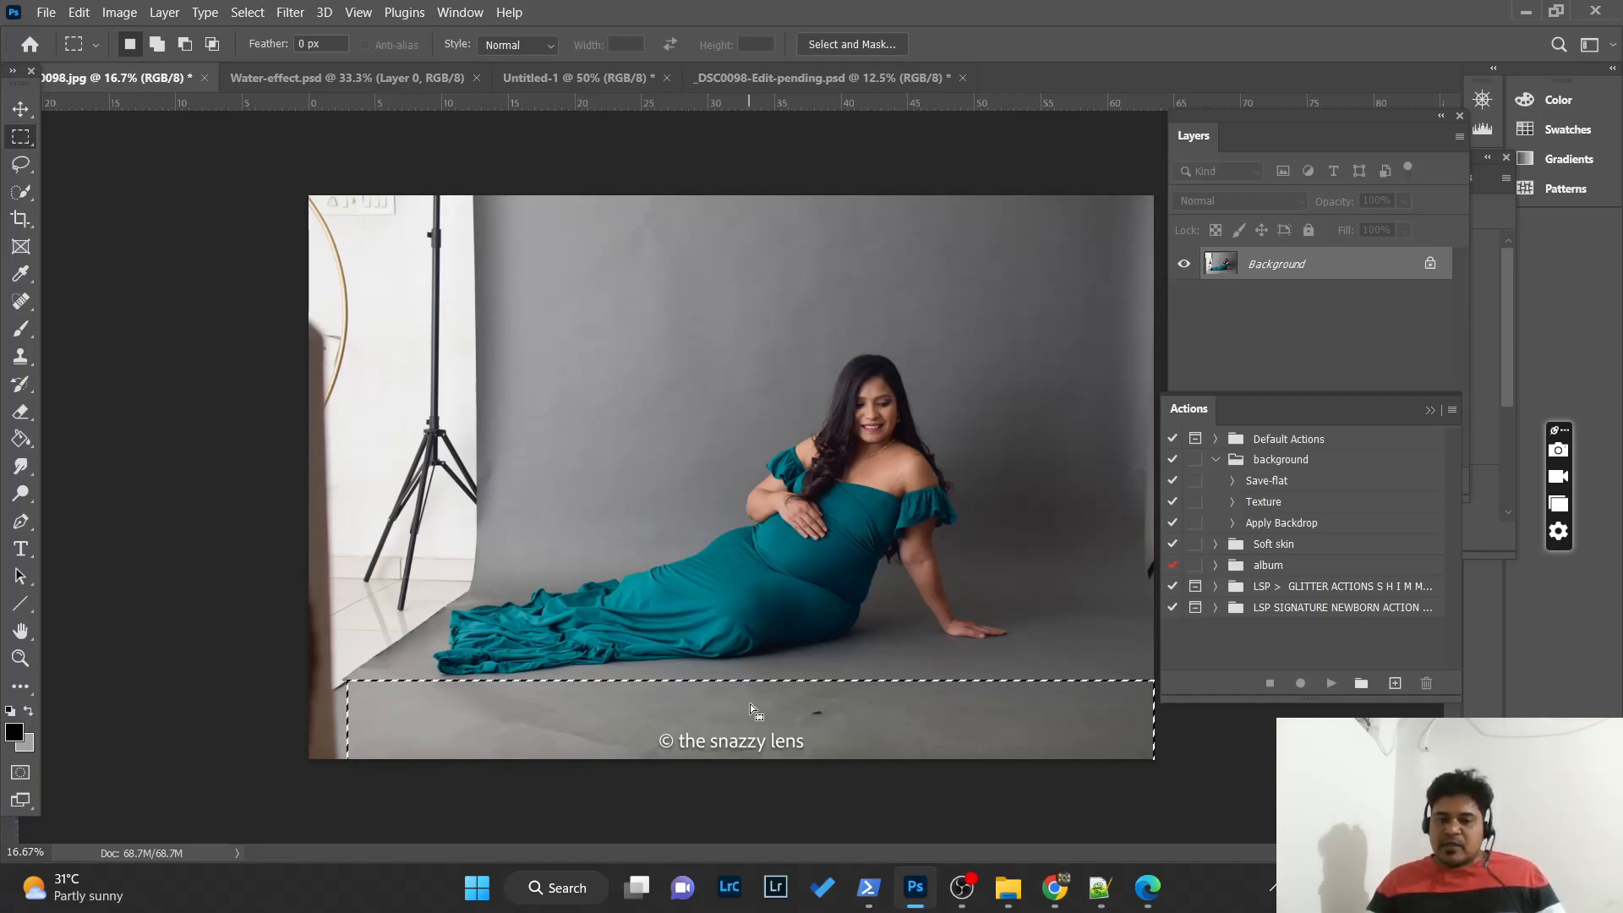
{"action": "left_click_drag", "start_coordinate": [747, 699], "coordinate": [743, 382]}
{"action": "left_click", "coordinate": [658, 451]}
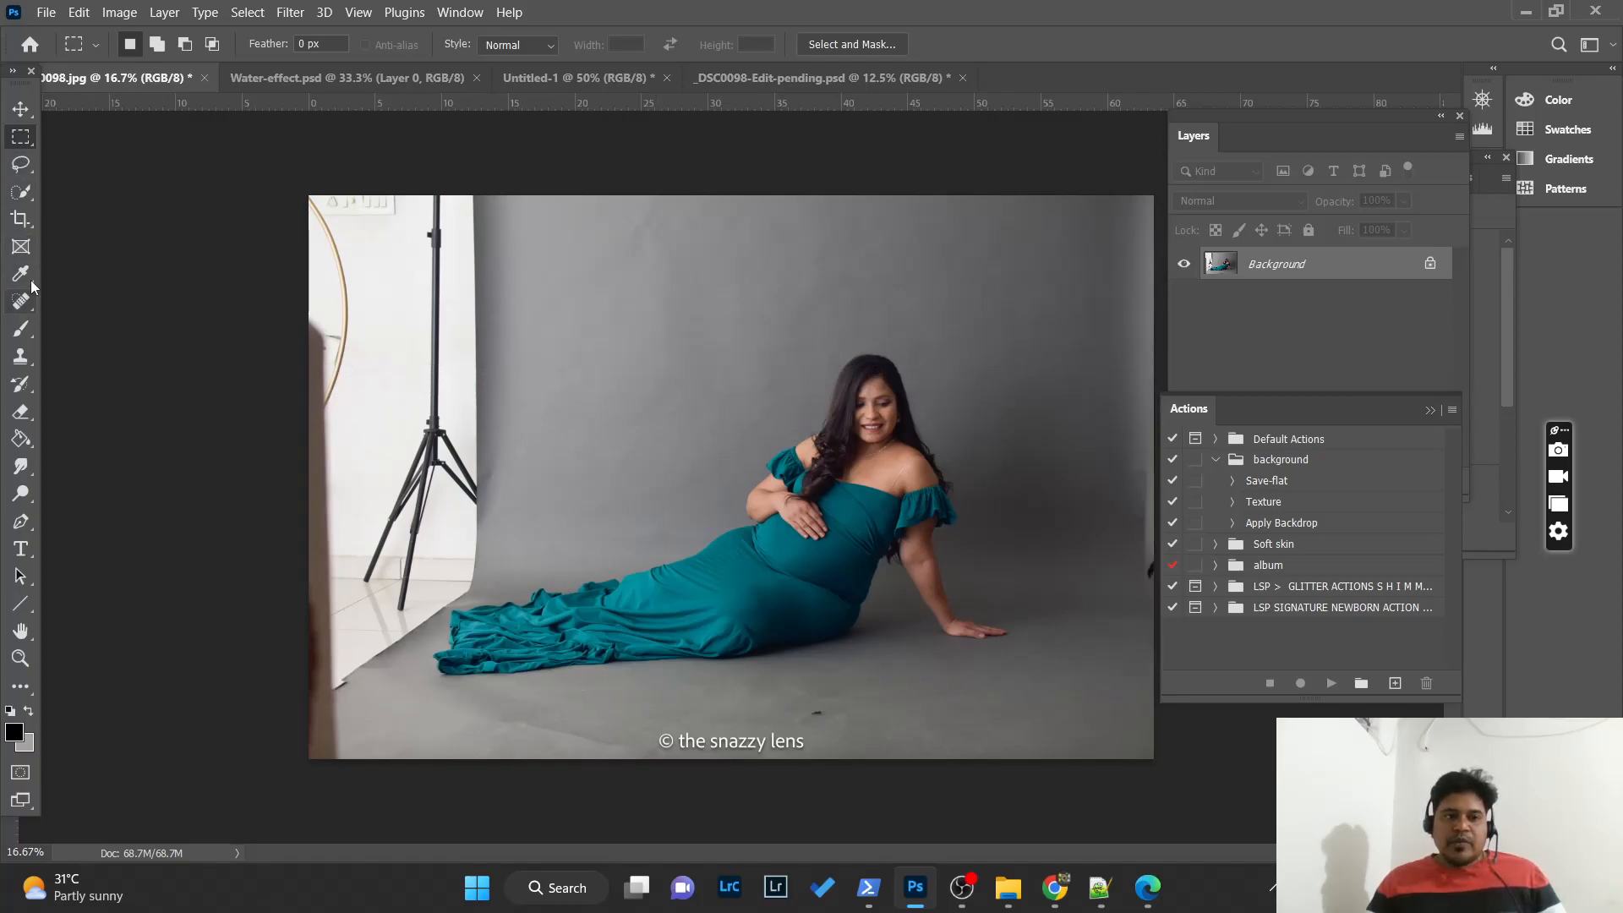
- Extend the canvas below the floor by about 40% of the photo's height using a content-aware crop
{"action": "left_click", "coordinate": [13, 226]}
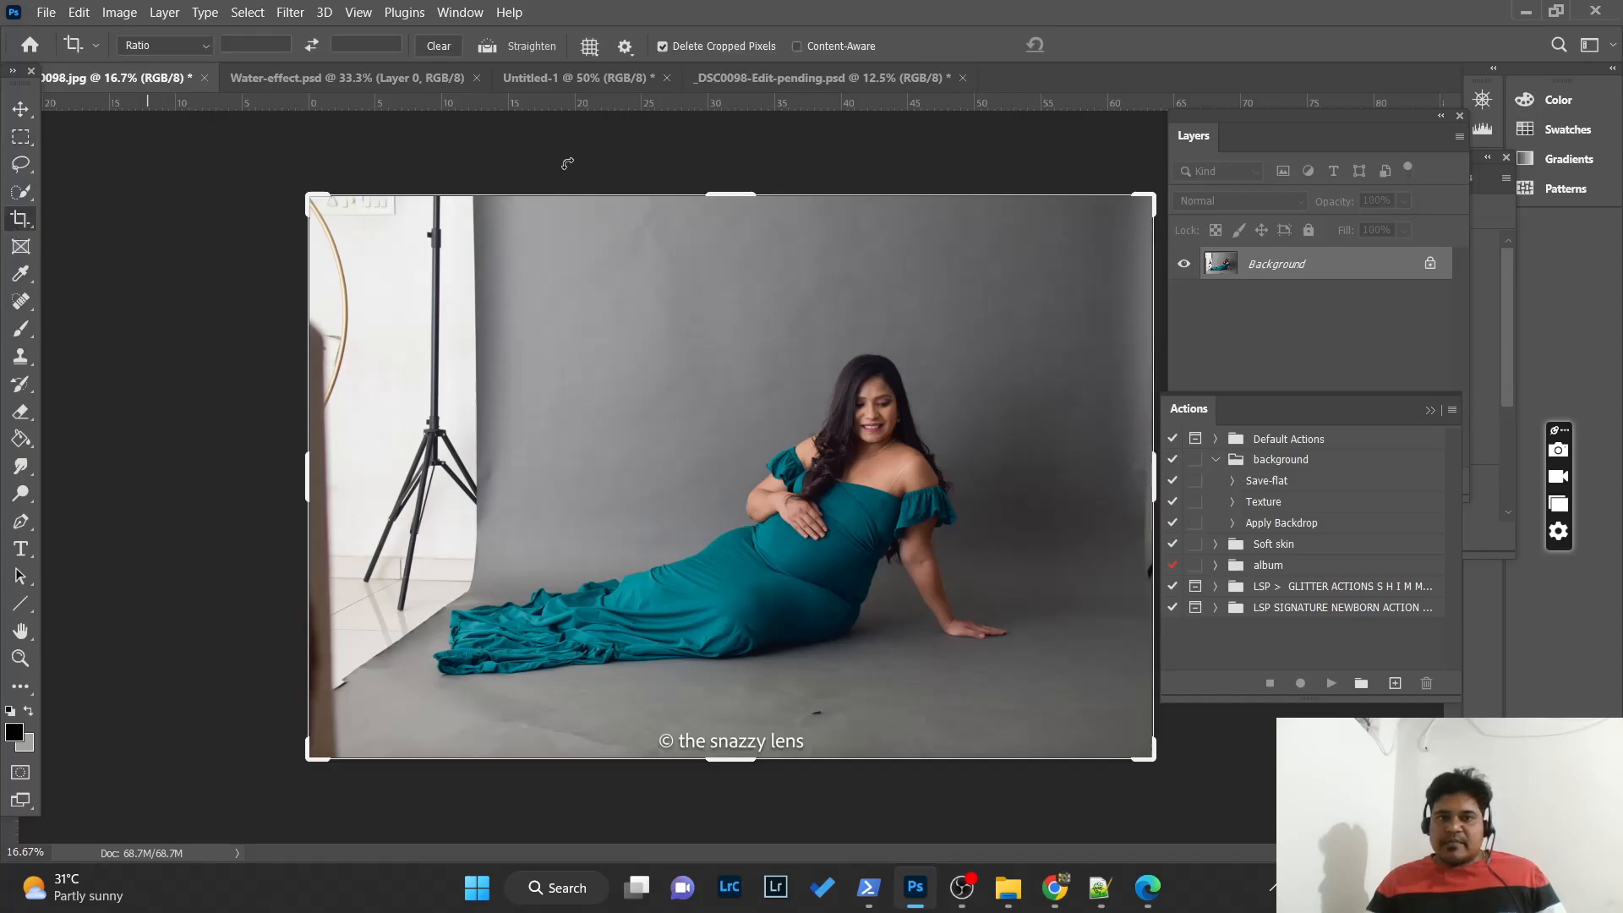
{"action": "left_click", "coordinate": [797, 45]}
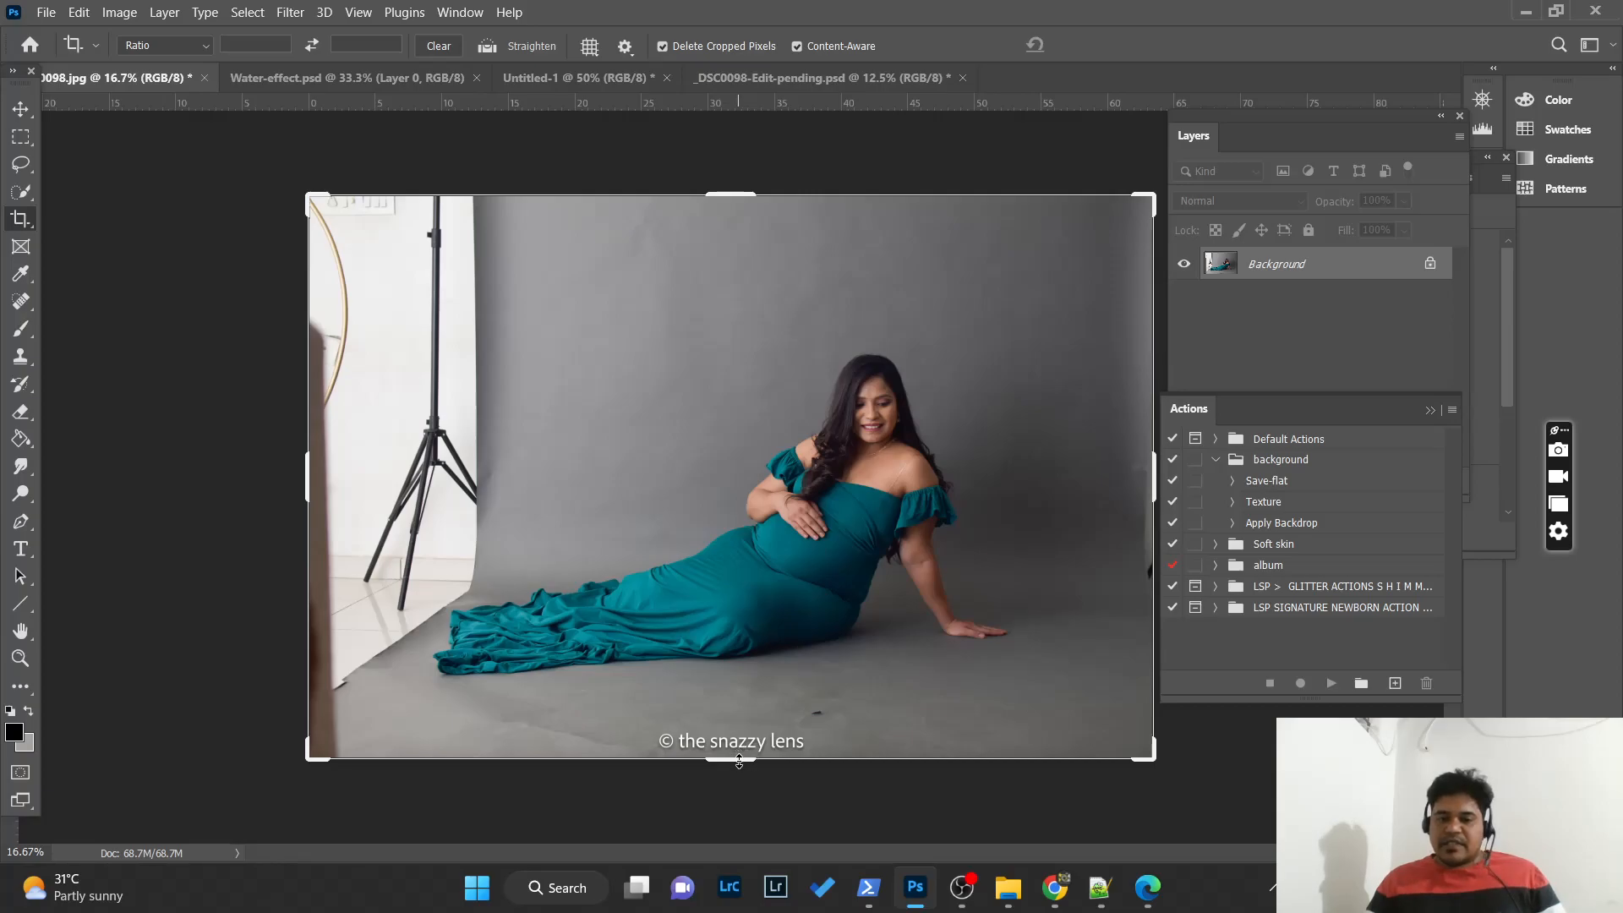
{"action": "left_click_drag", "start_coordinate": [739, 760], "coordinate": [733, 827]}
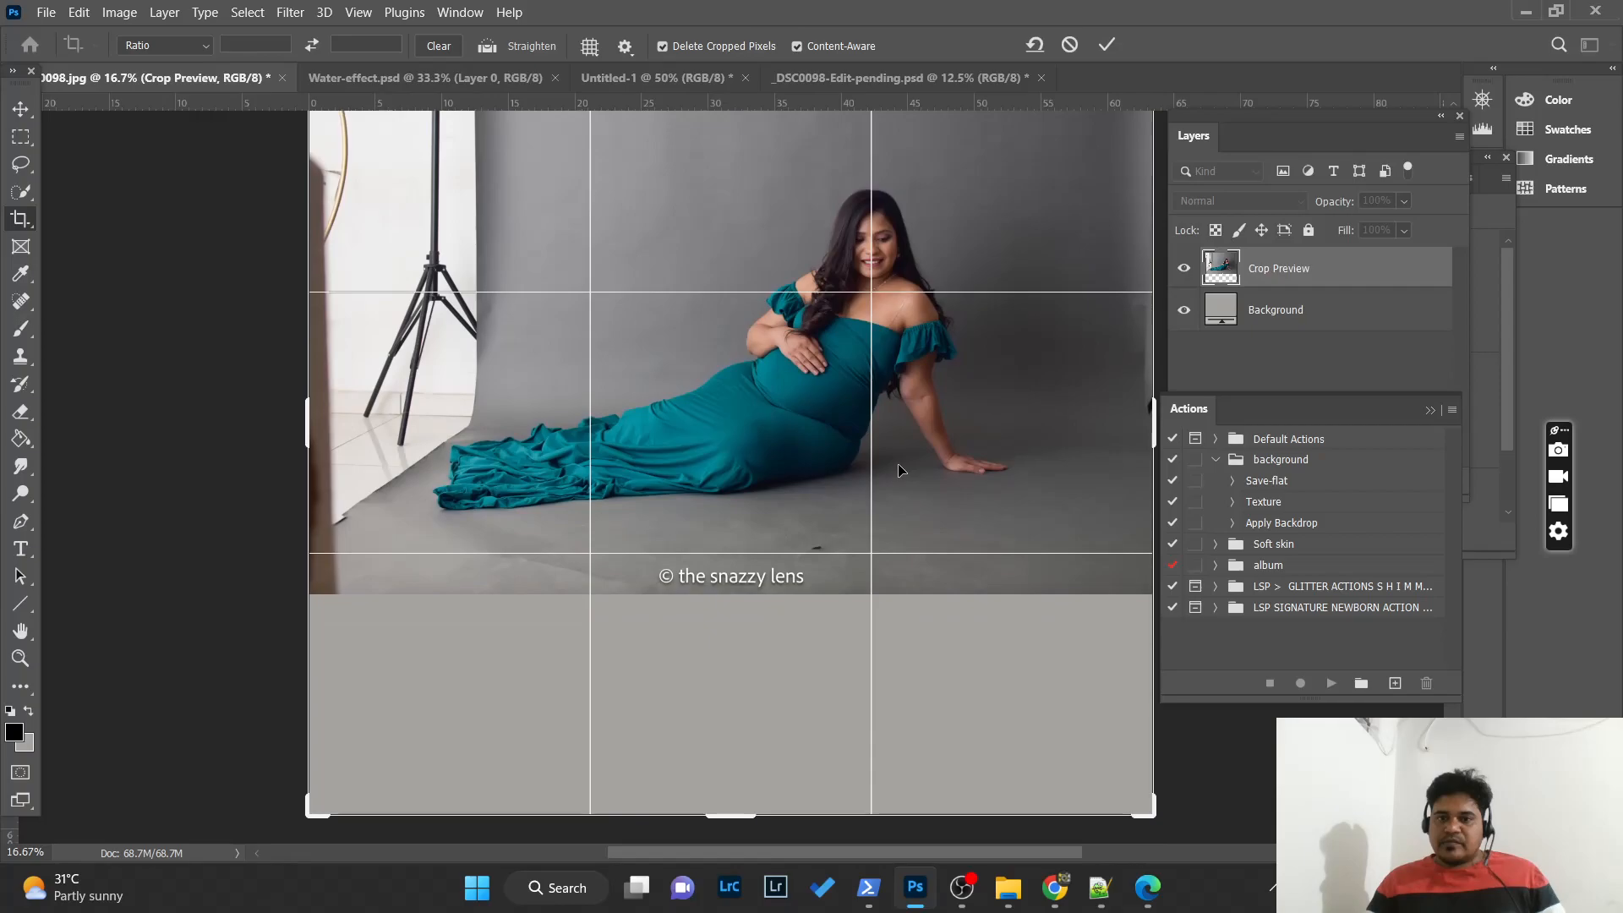
{"action": "key", "text": "Return"}
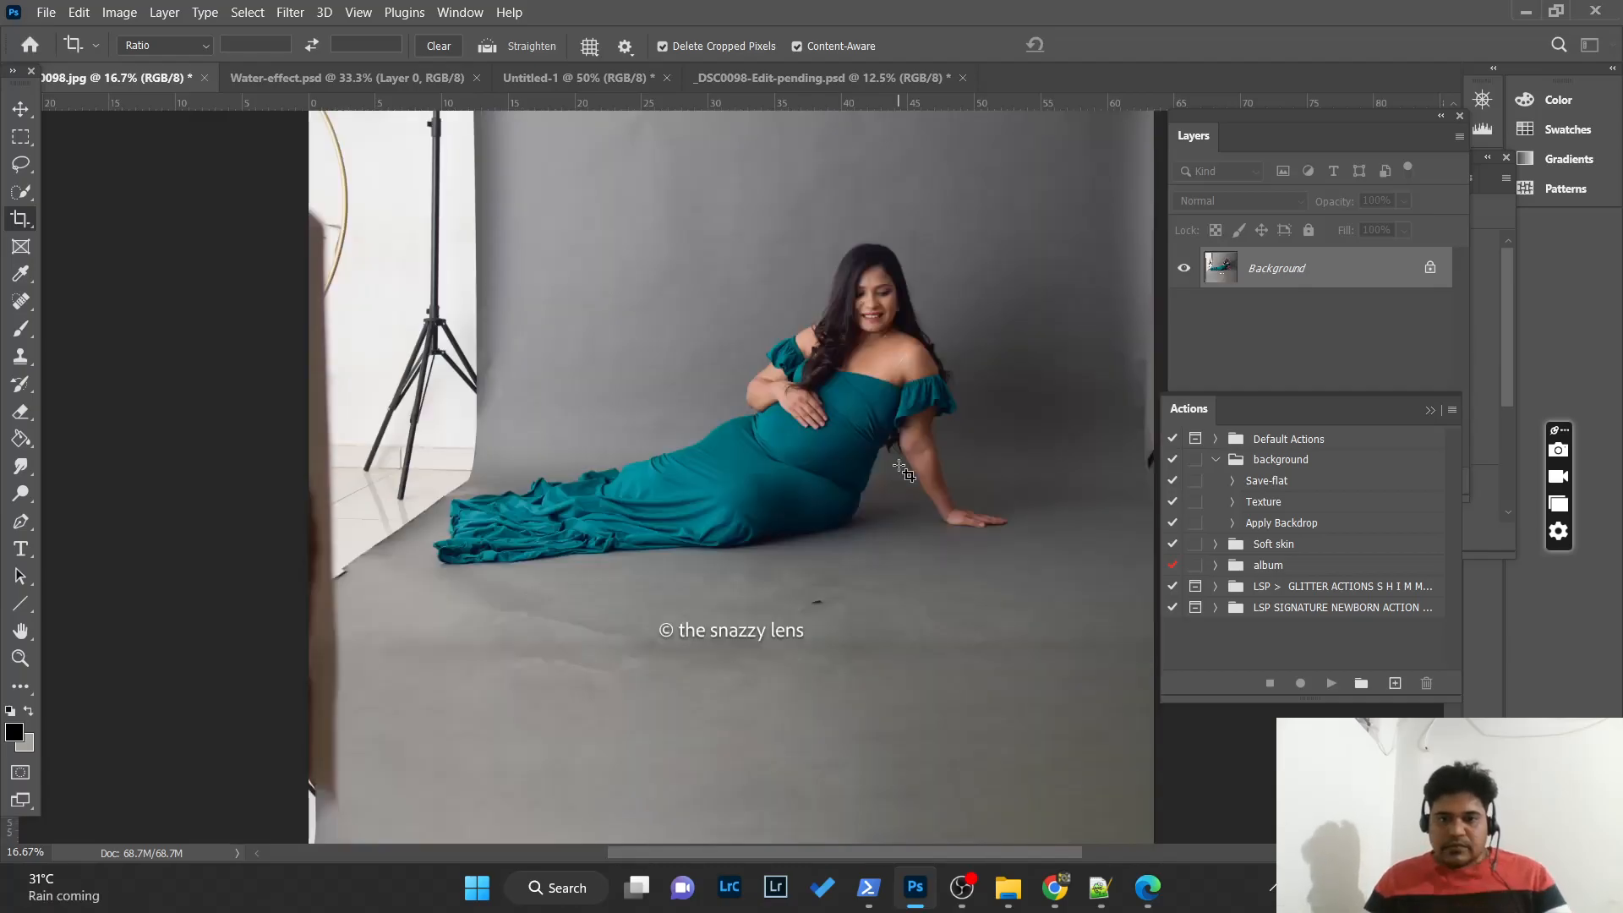
- Select the "© the snazzy lens" watermark on the floor with a rectangle, remove it with a content-aware fill, and deselect
{"action": "scroll", "coordinate": [898, 737], "scroll_direction": "down", "scroll_amount": 2}
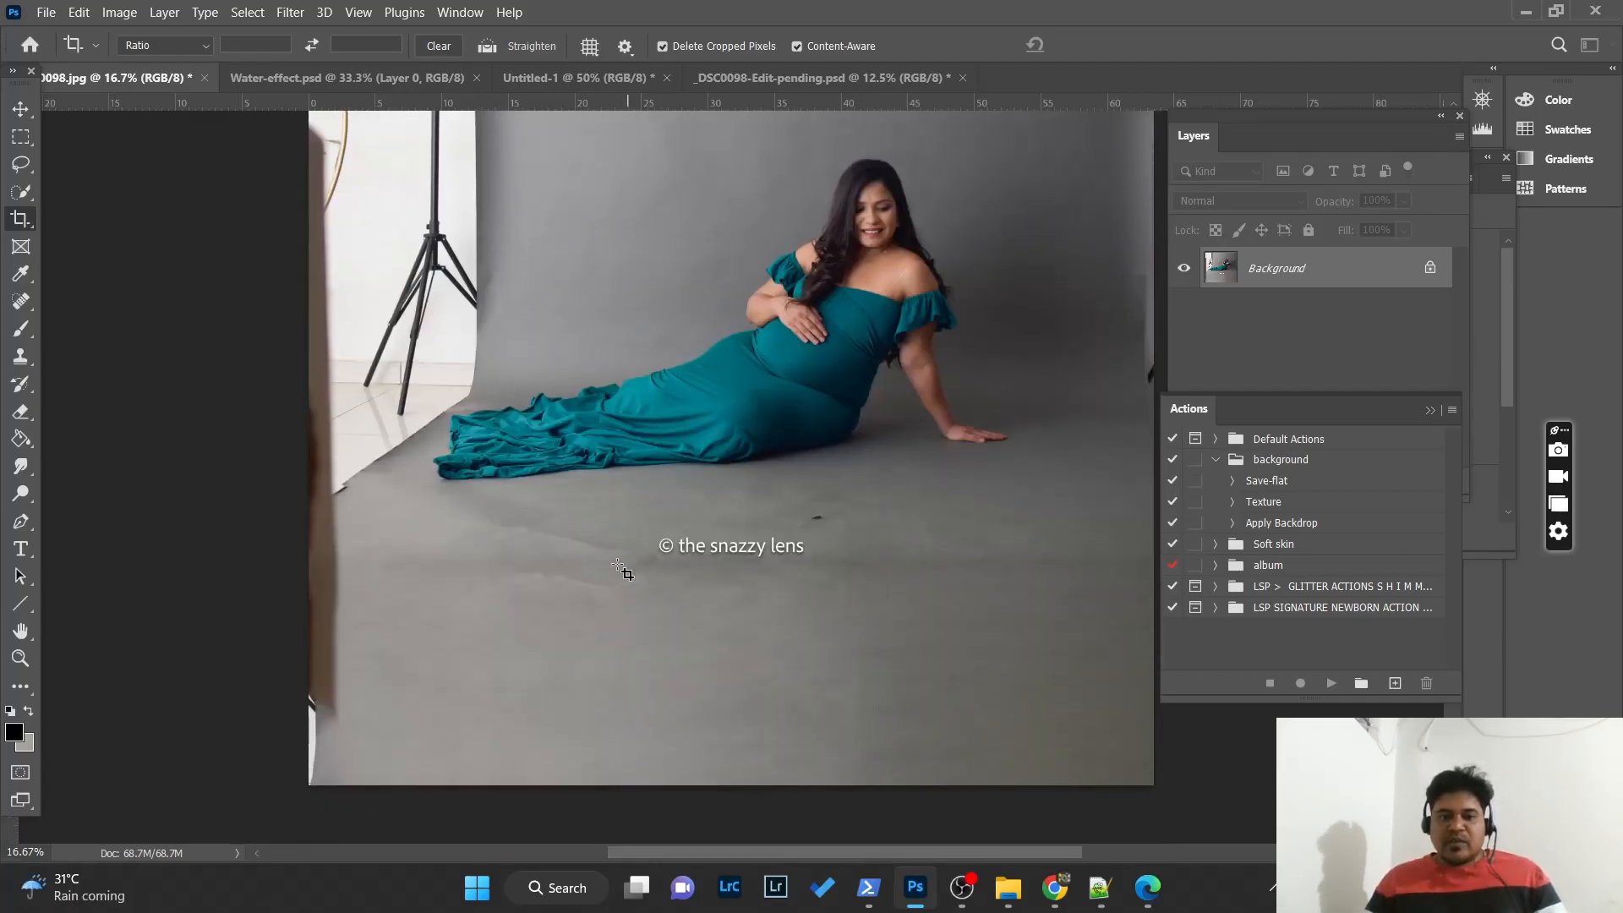
{"action": "scroll", "coordinate": [558, 604], "scroll_direction": "up", "scroll_amount": 3}
{"action": "scroll", "coordinate": [564, 608], "scroll_direction": "up", "scroll_amount": 1}
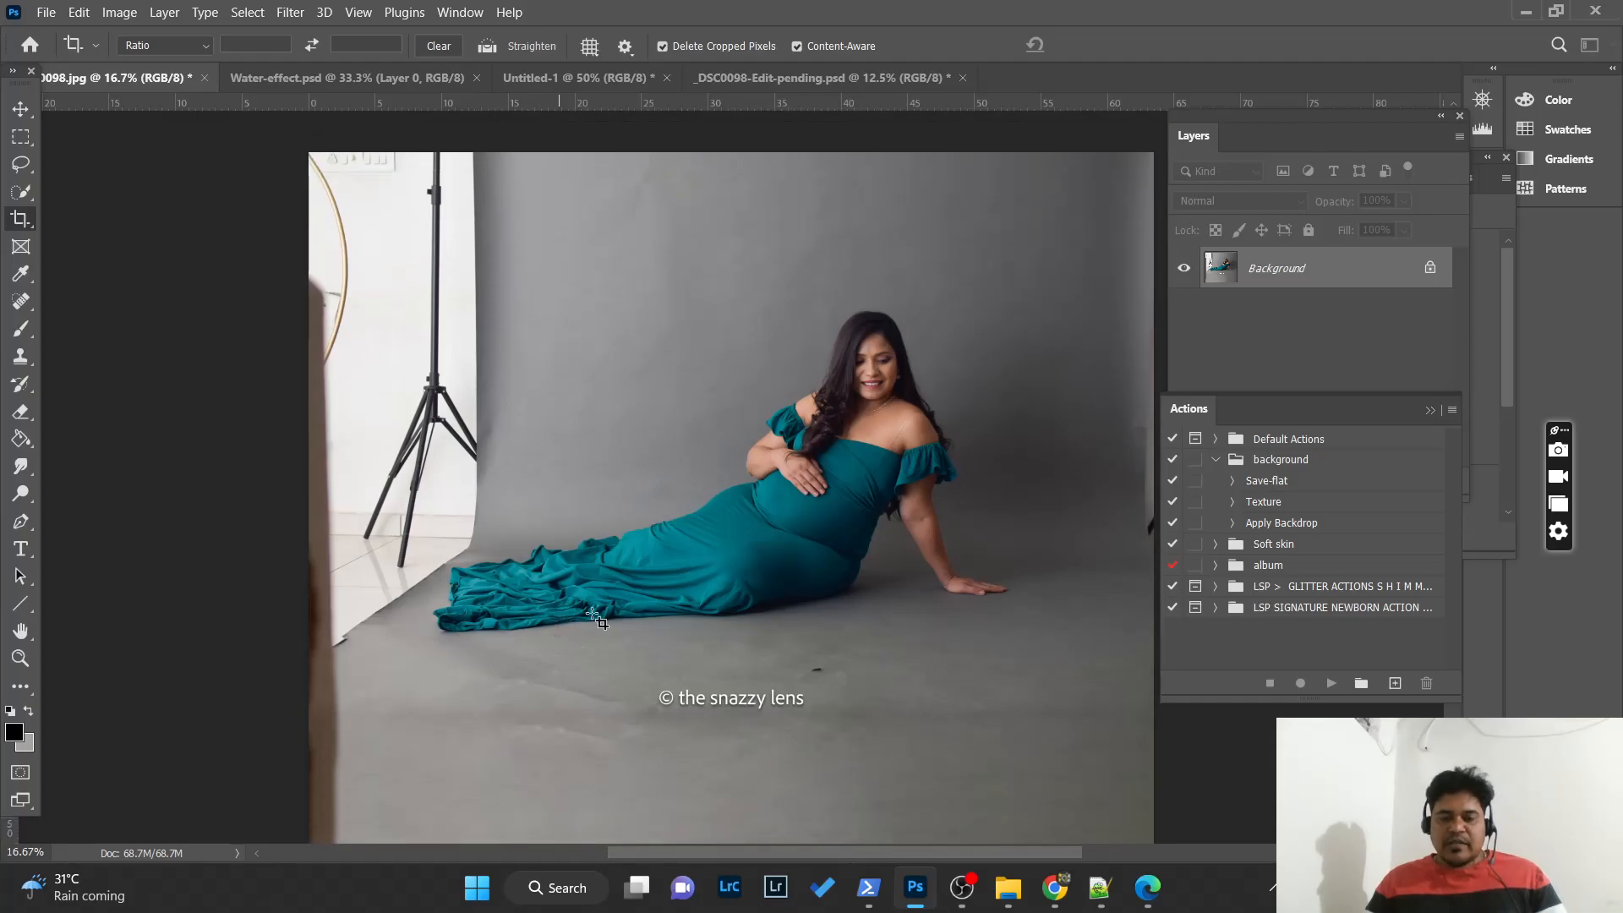
{"action": "scroll", "coordinate": [717, 630], "scroll_direction": "down", "scroll_amount": 2}
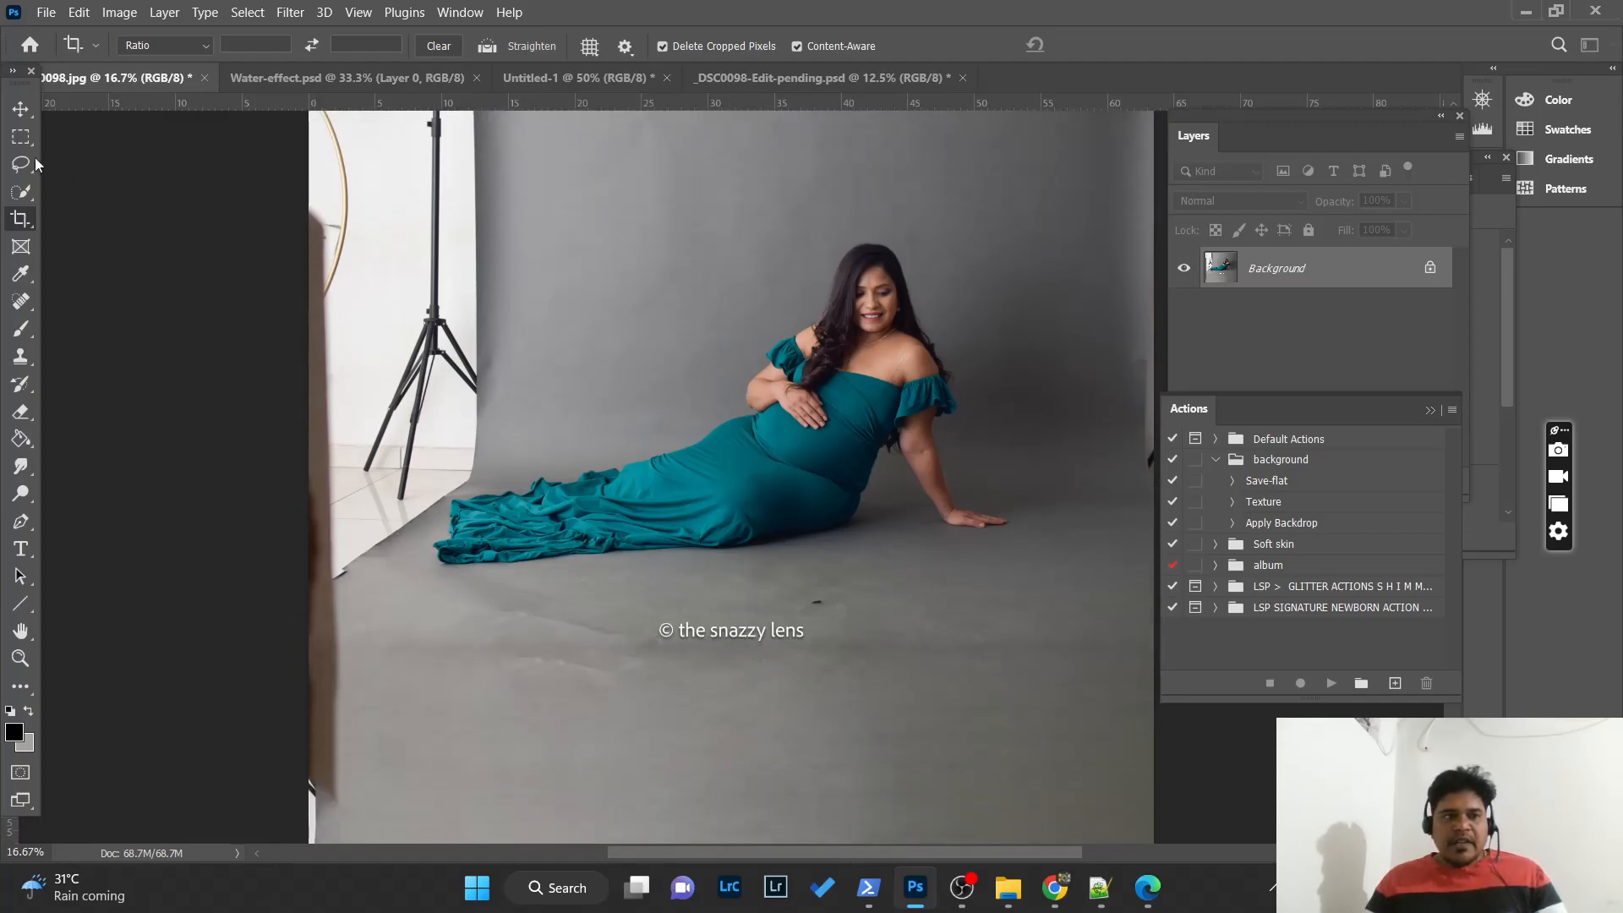
{"action": "left_click", "coordinate": [20, 136]}
{"action": "left_click_drag", "start_coordinate": [650, 610], "coordinate": [841, 658]}
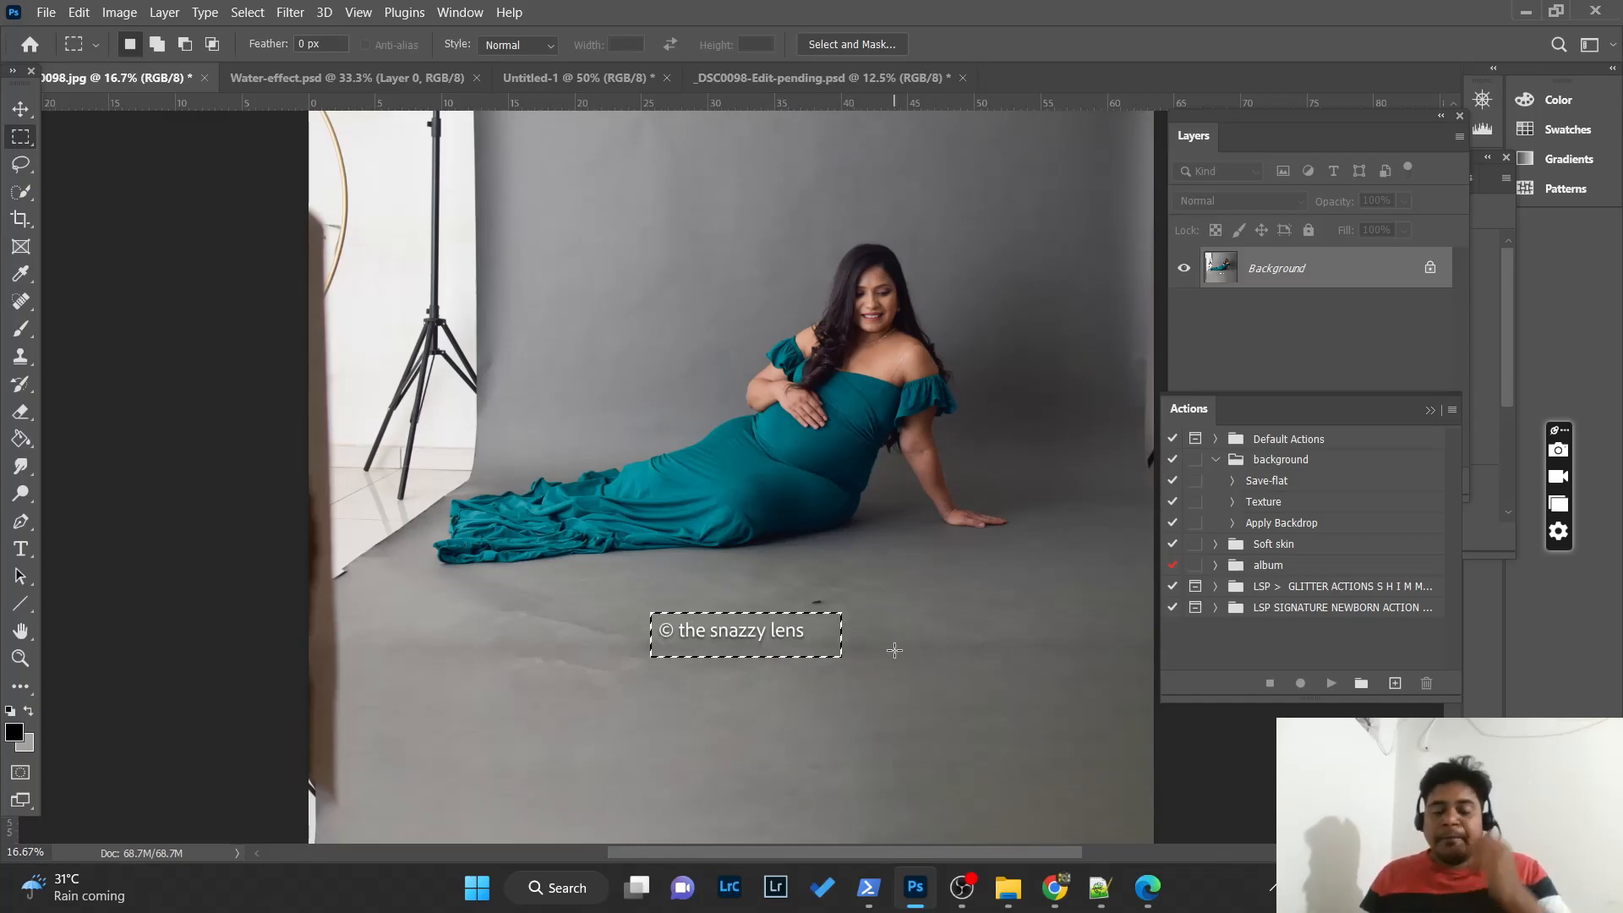
{"action": "right_click", "coordinate": [805, 638]}
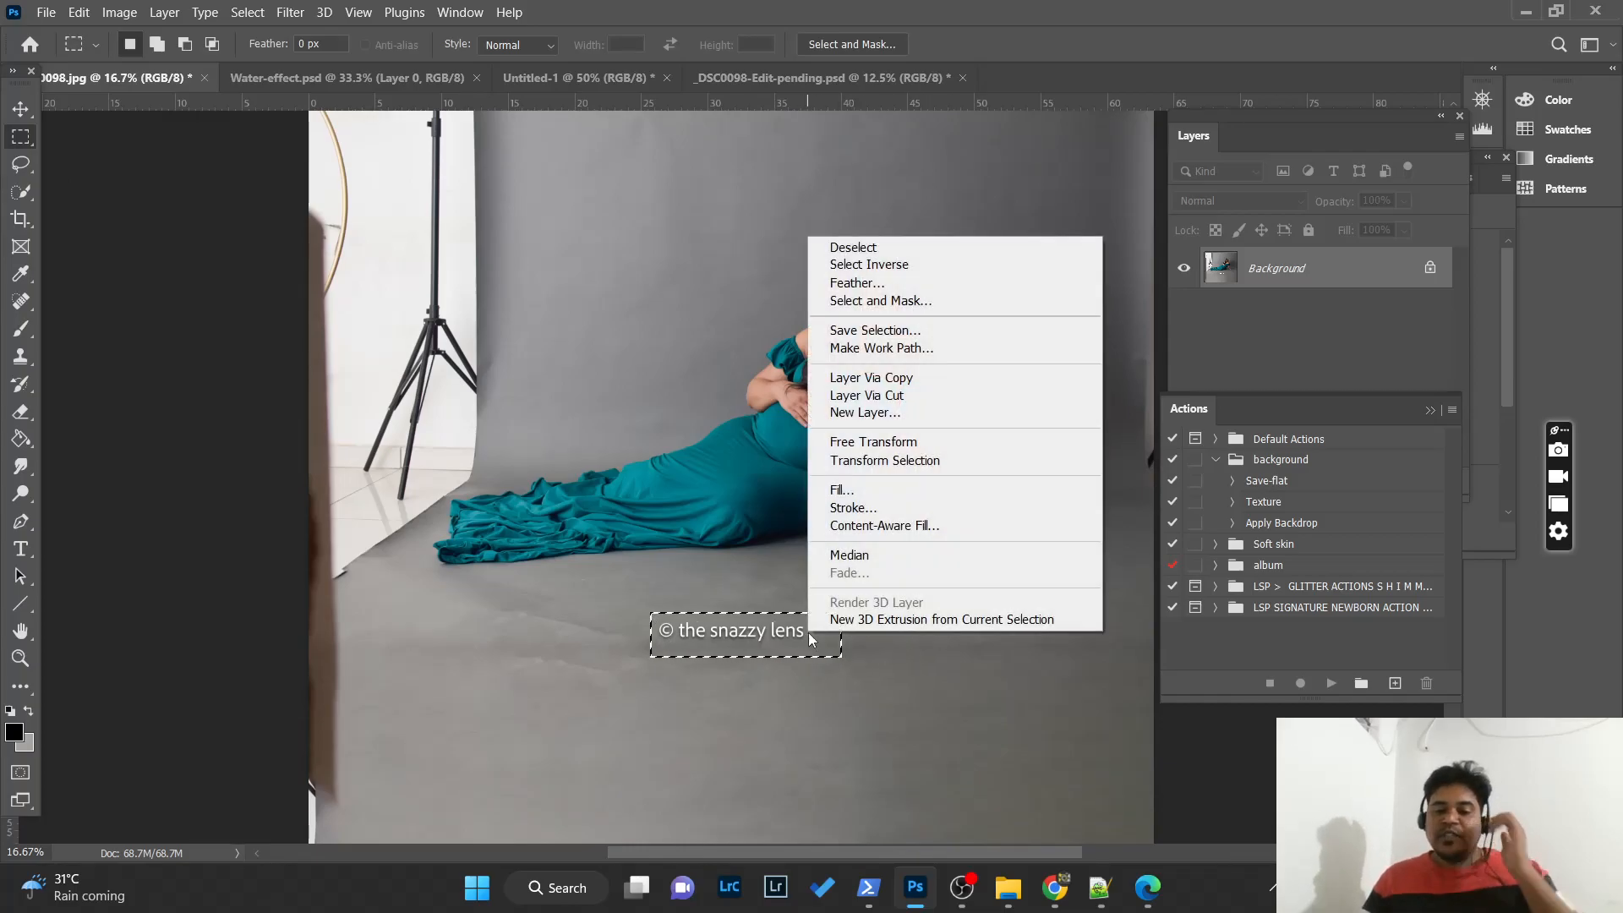
{"action": "left_click", "coordinate": [886, 495]}
{"action": "left_click", "coordinate": [989, 262]}
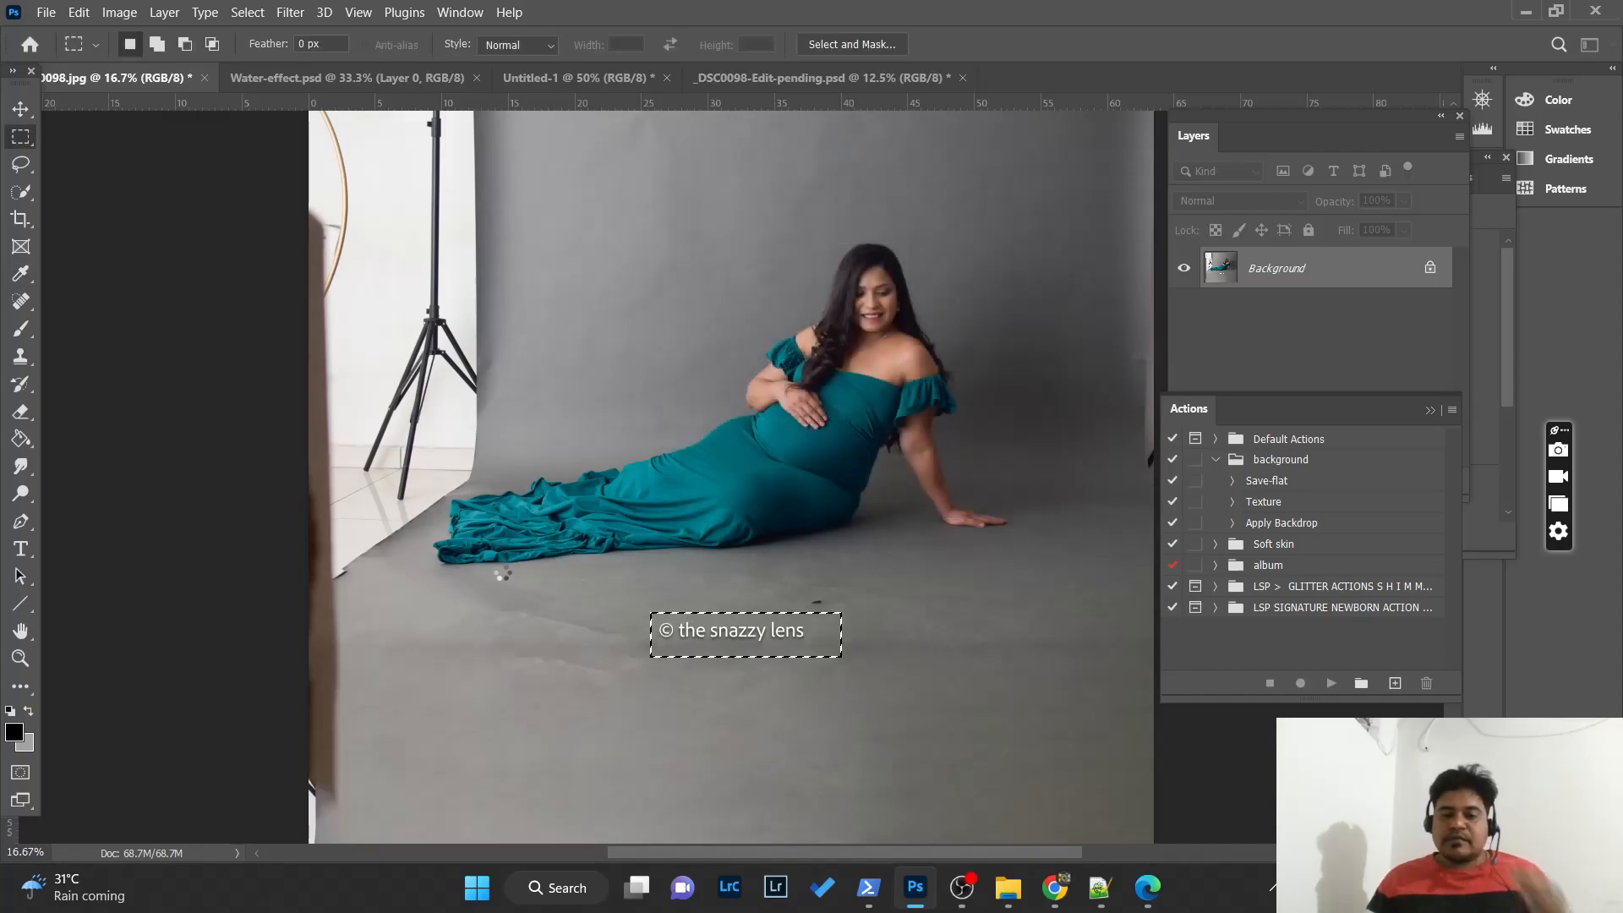
{"action": "left_click", "coordinate": [531, 656]}
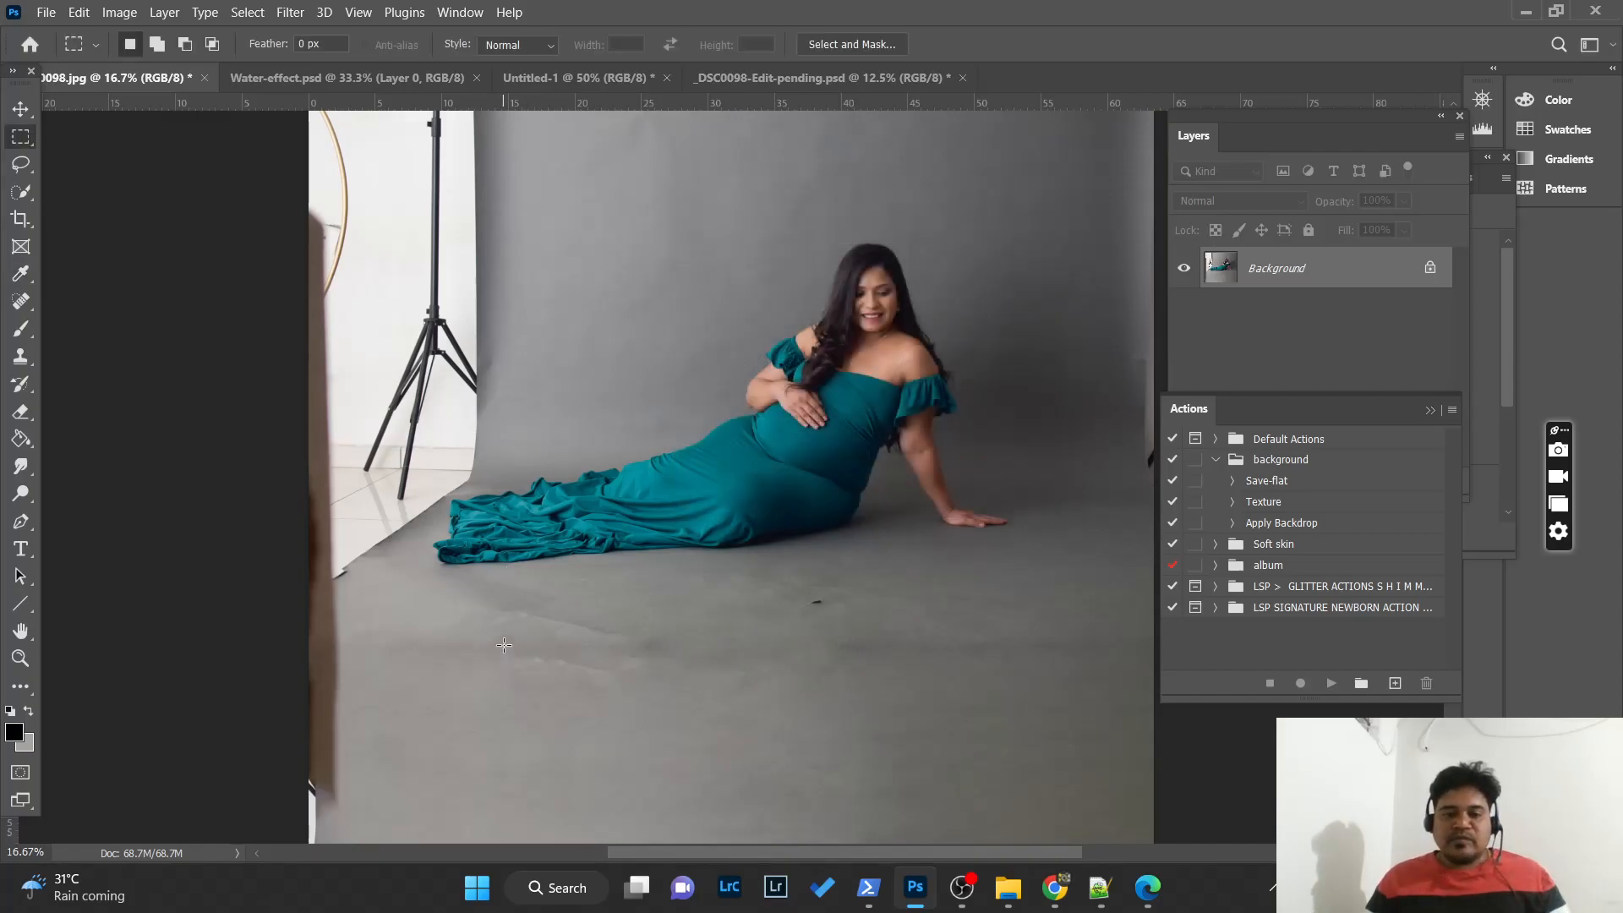
- Lasso the light stand, white wall and backdrop edge beside the dress, replace them with a content-aware fill at 100% opacity, and deselect
{"action": "scroll", "coordinate": [349, 520], "scroll_direction": "up", "scroll_amount": 3}
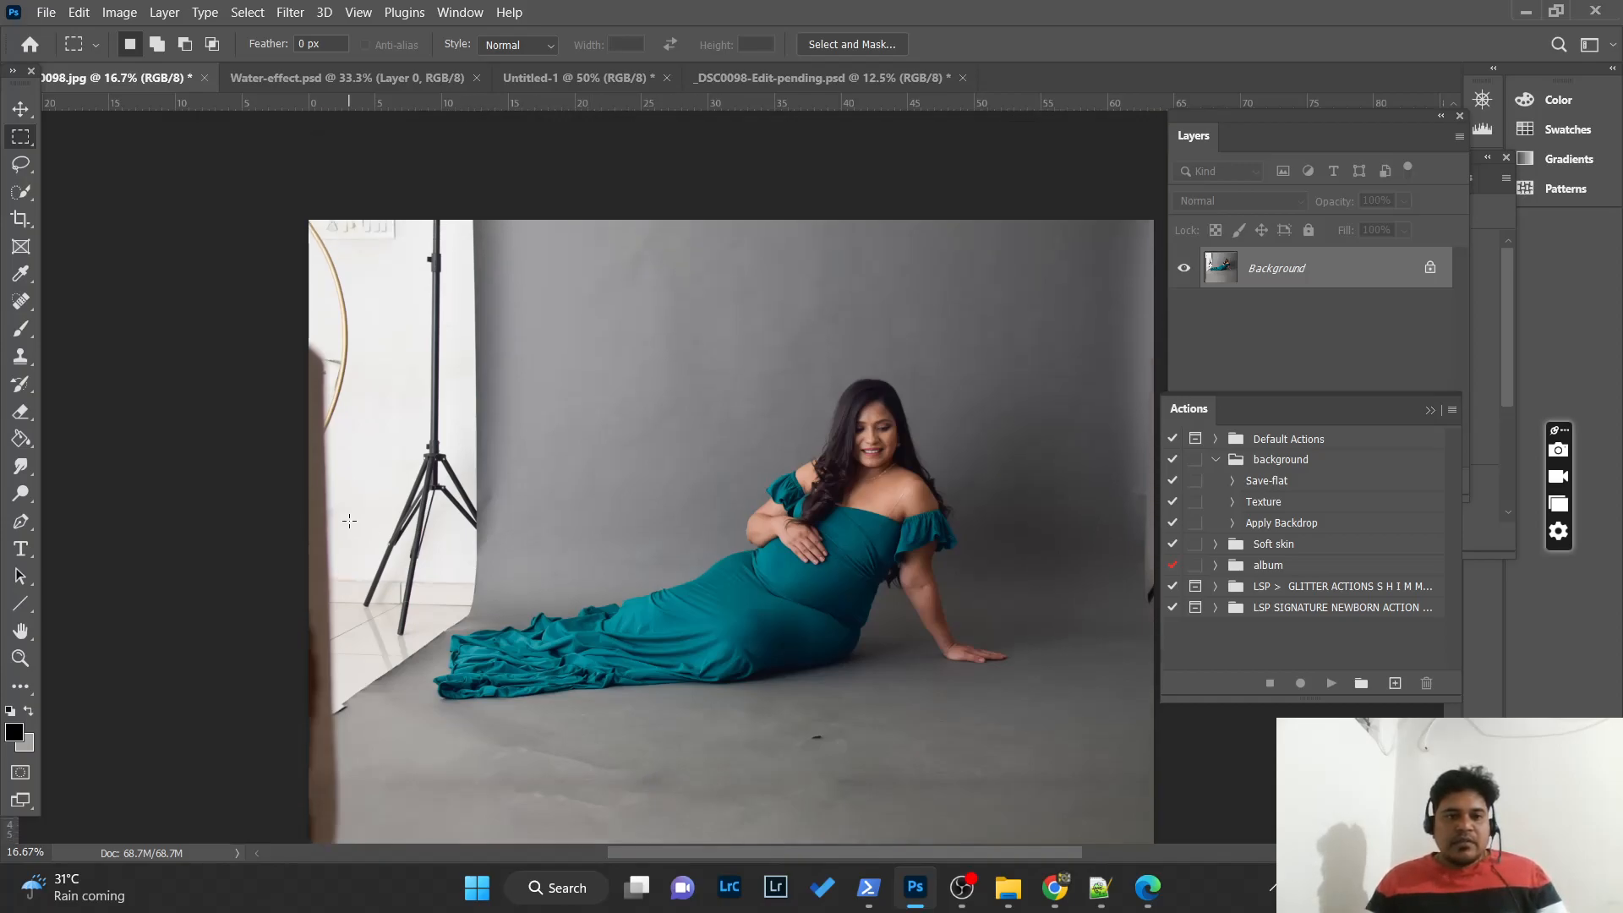
{"action": "left_click", "coordinate": [21, 169]}
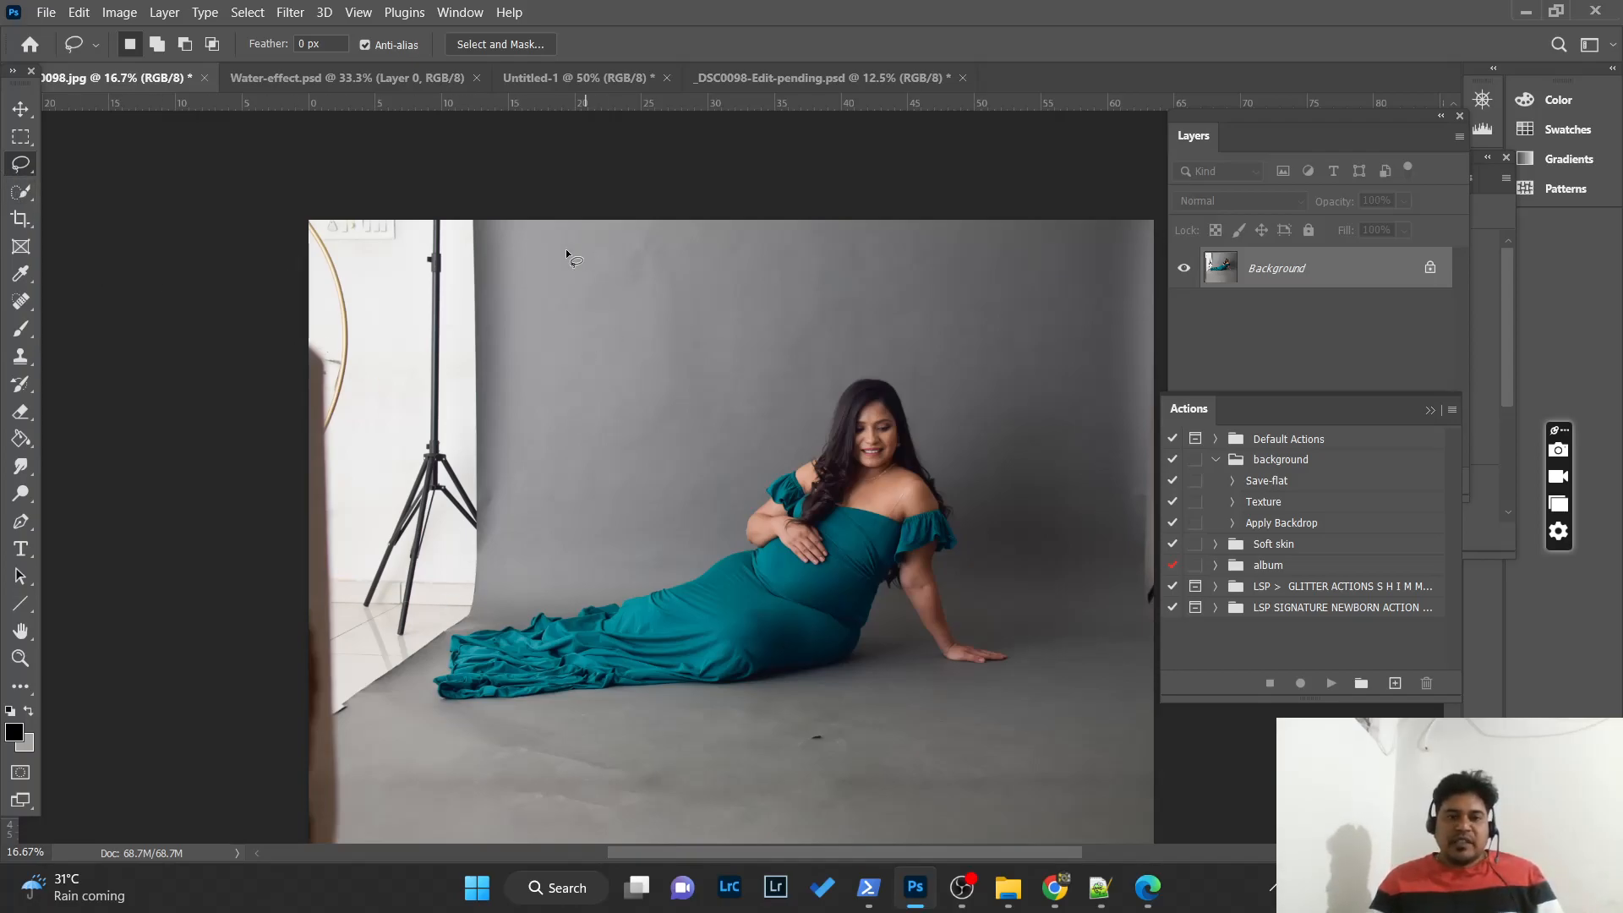
{"action": "left_click_drag", "start_coordinate": [508, 222], "coordinate": [480, 439]}
{"action": "left_click", "coordinate": [497, 225]}
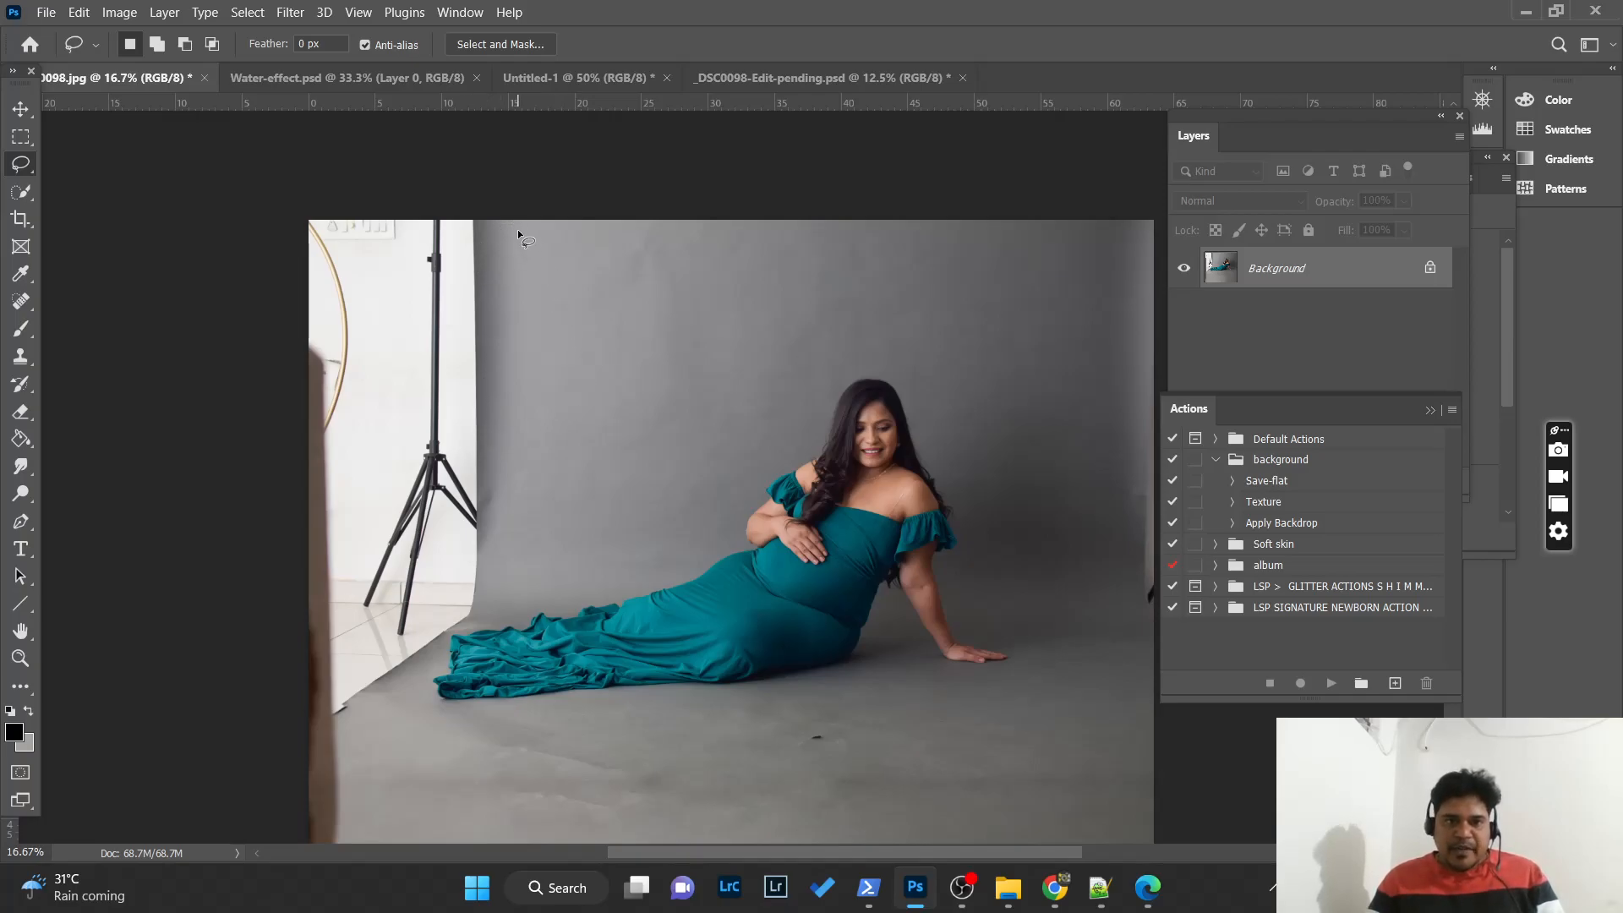
{"action": "left_click_drag", "start_coordinate": [515, 227], "coordinate": [521, 410]}
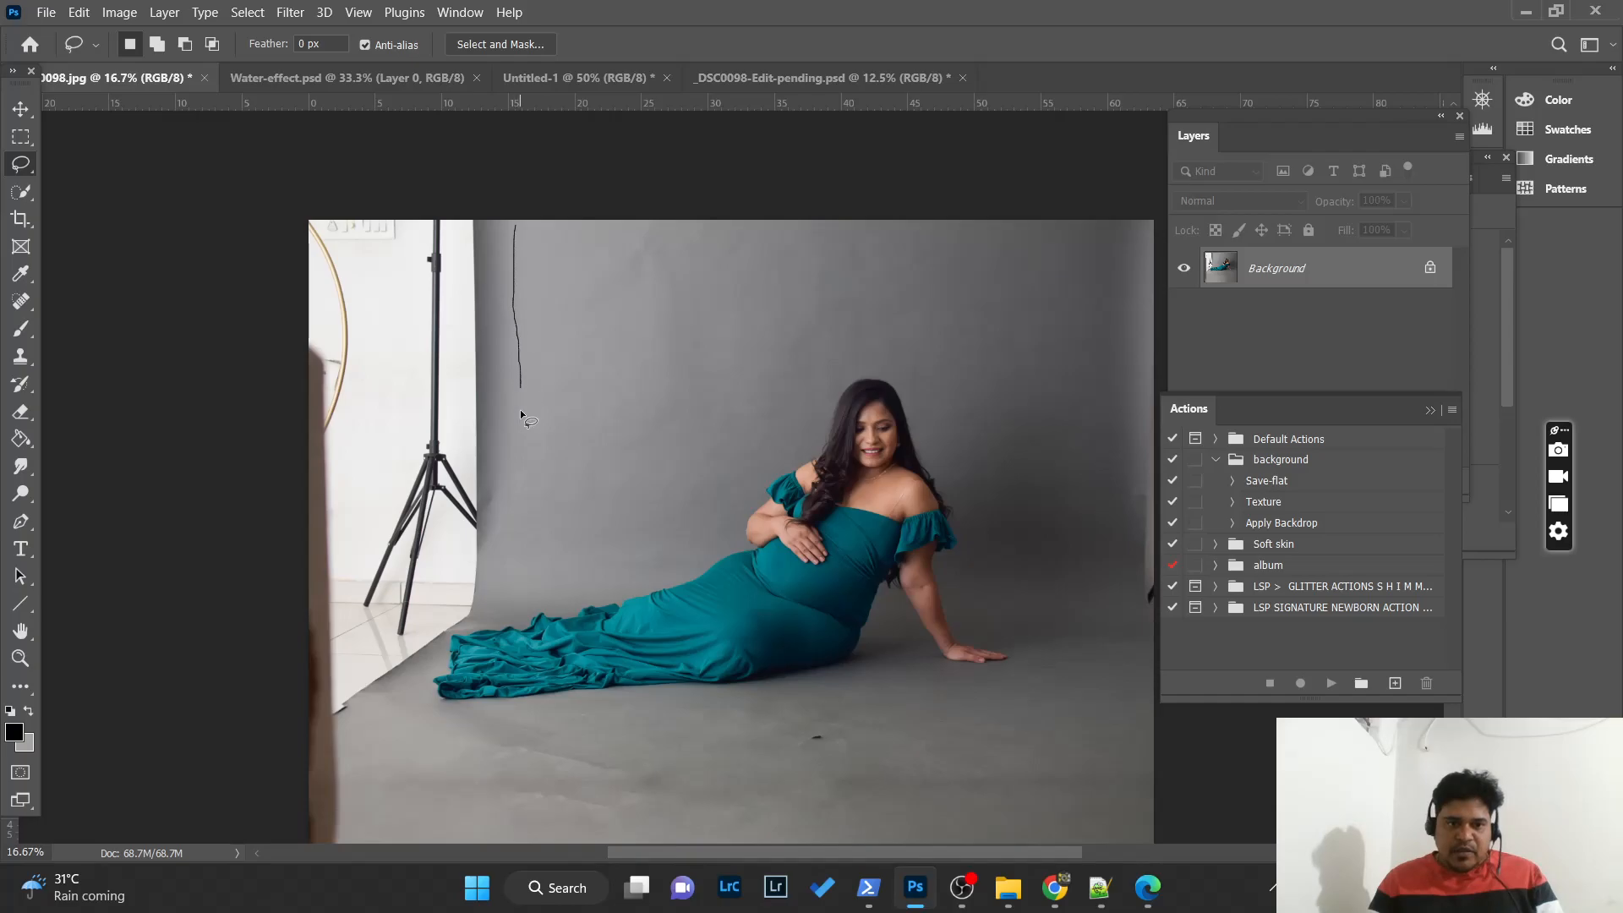
{"action": "mouse_move", "coordinate": [505, 516]}
{"action": "left_mouse_down"}
{"action": "mouse_move", "coordinate": [473, 625]}
{"action": "mouse_move", "coordinate": [358, 725]}
{"action": "mouse_move", "coordinate": [325, 894]}
{"action": "mouse_move", "coordinate": [277, 878]}
{"action": "mouse_move", "coordinate": [192, 409]}
{"action": "mouse_move", "coordinate": [319, 69]}
{"action": "left_mouse_up"}
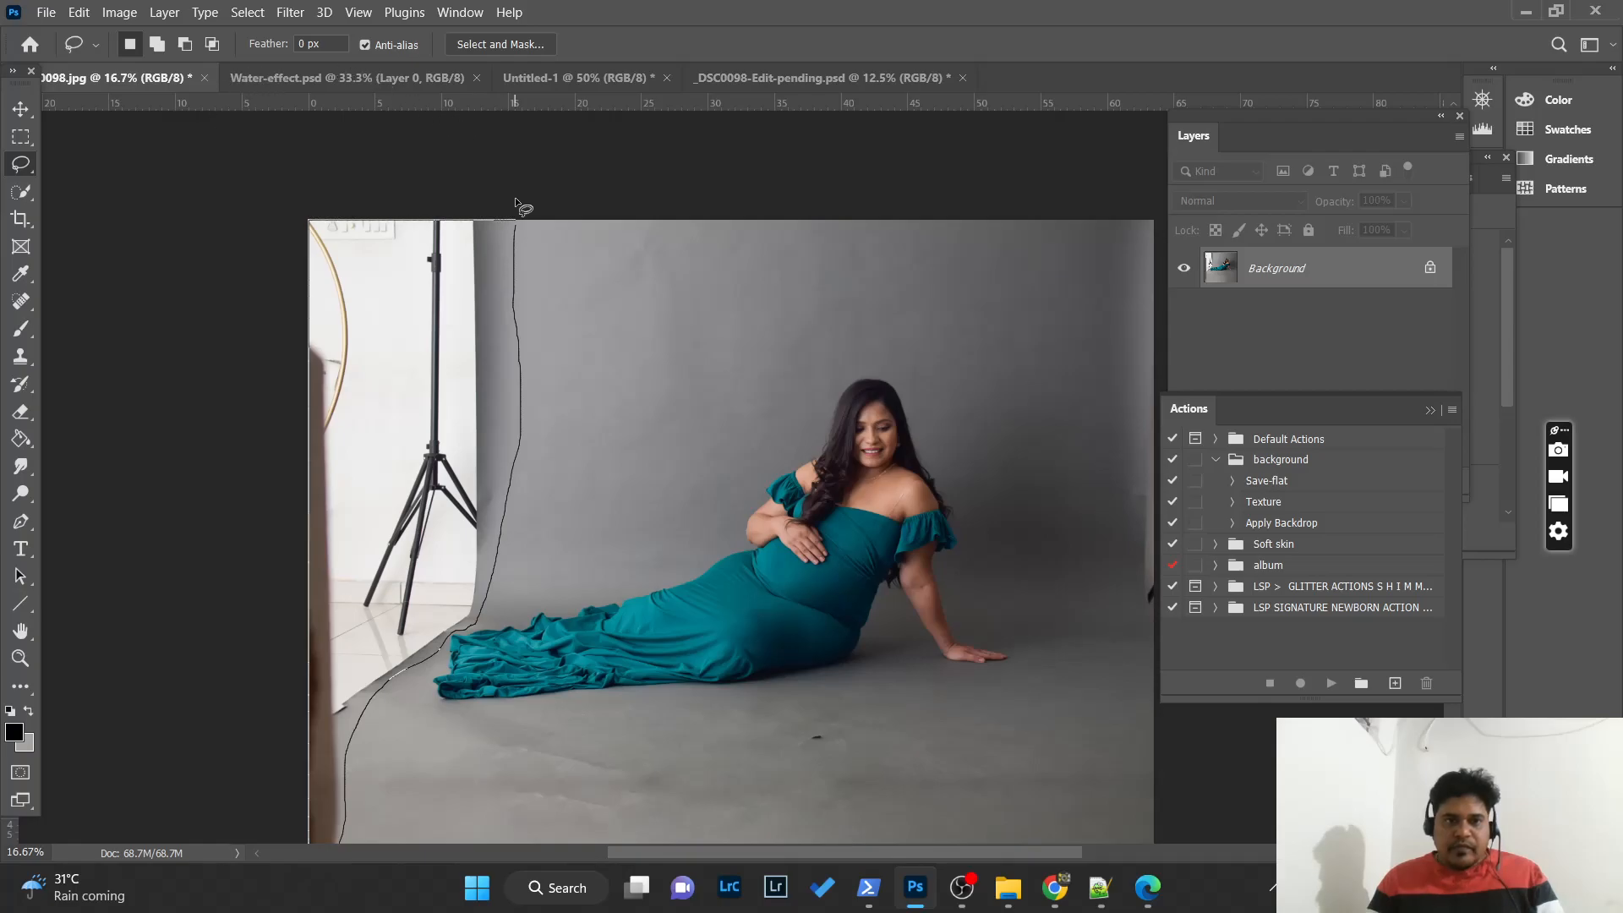
{"action": "left_click_drag", "start_coordinate": [515, 226], "coordinate": [511, 232]}
{"action": "right_click", "coordinate": [489, 246]}
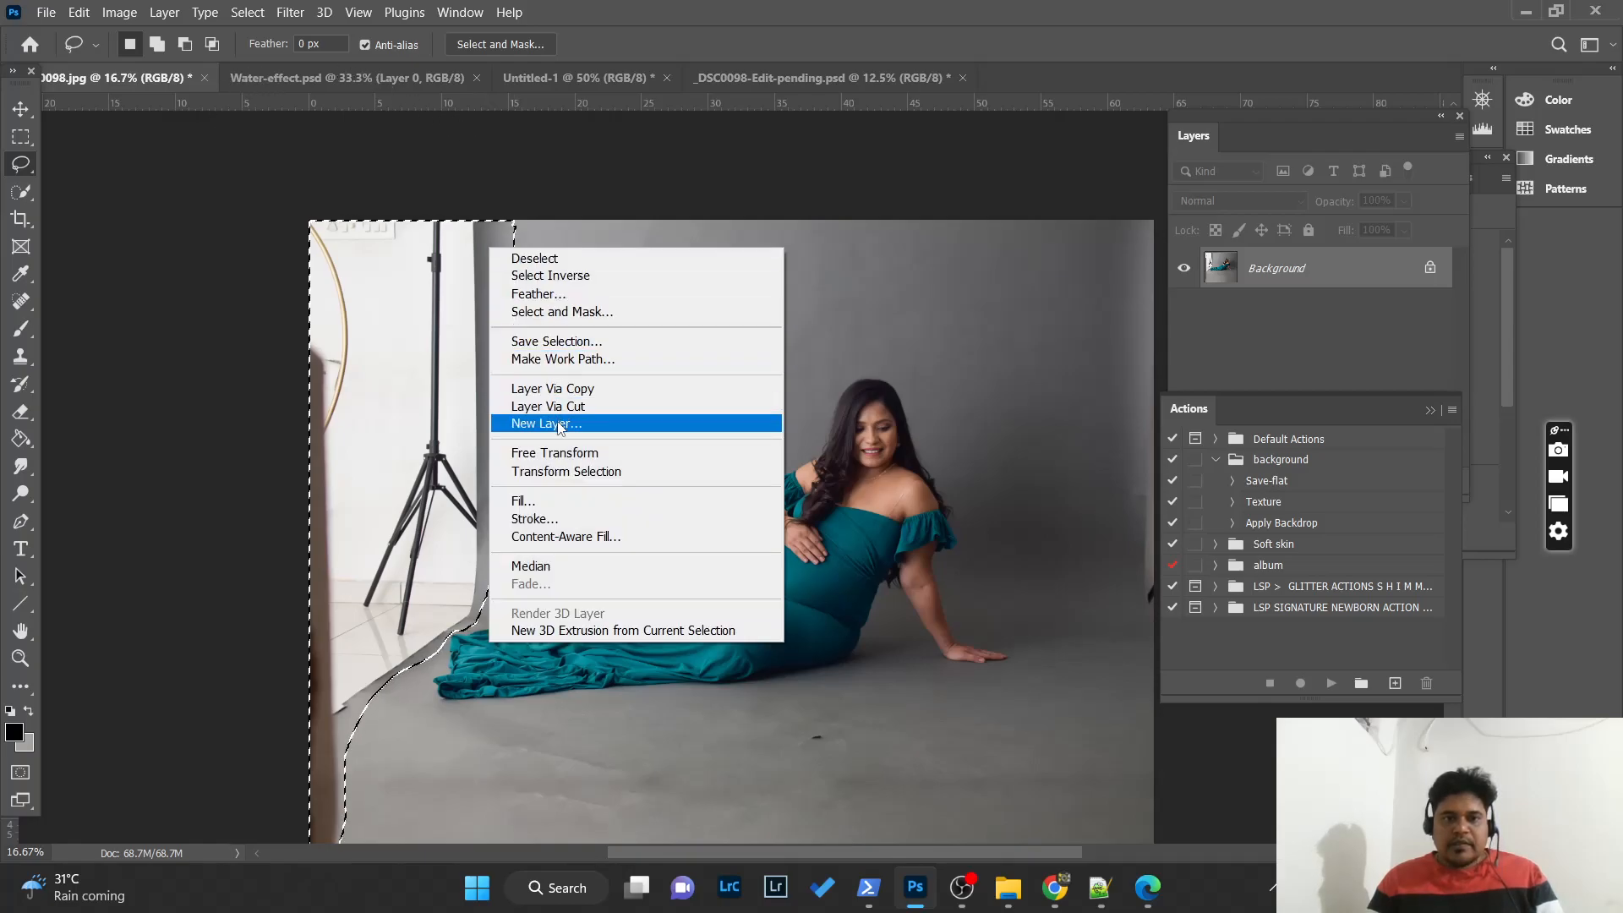
{"action": "left_click", "coordinate": [556, 499]}
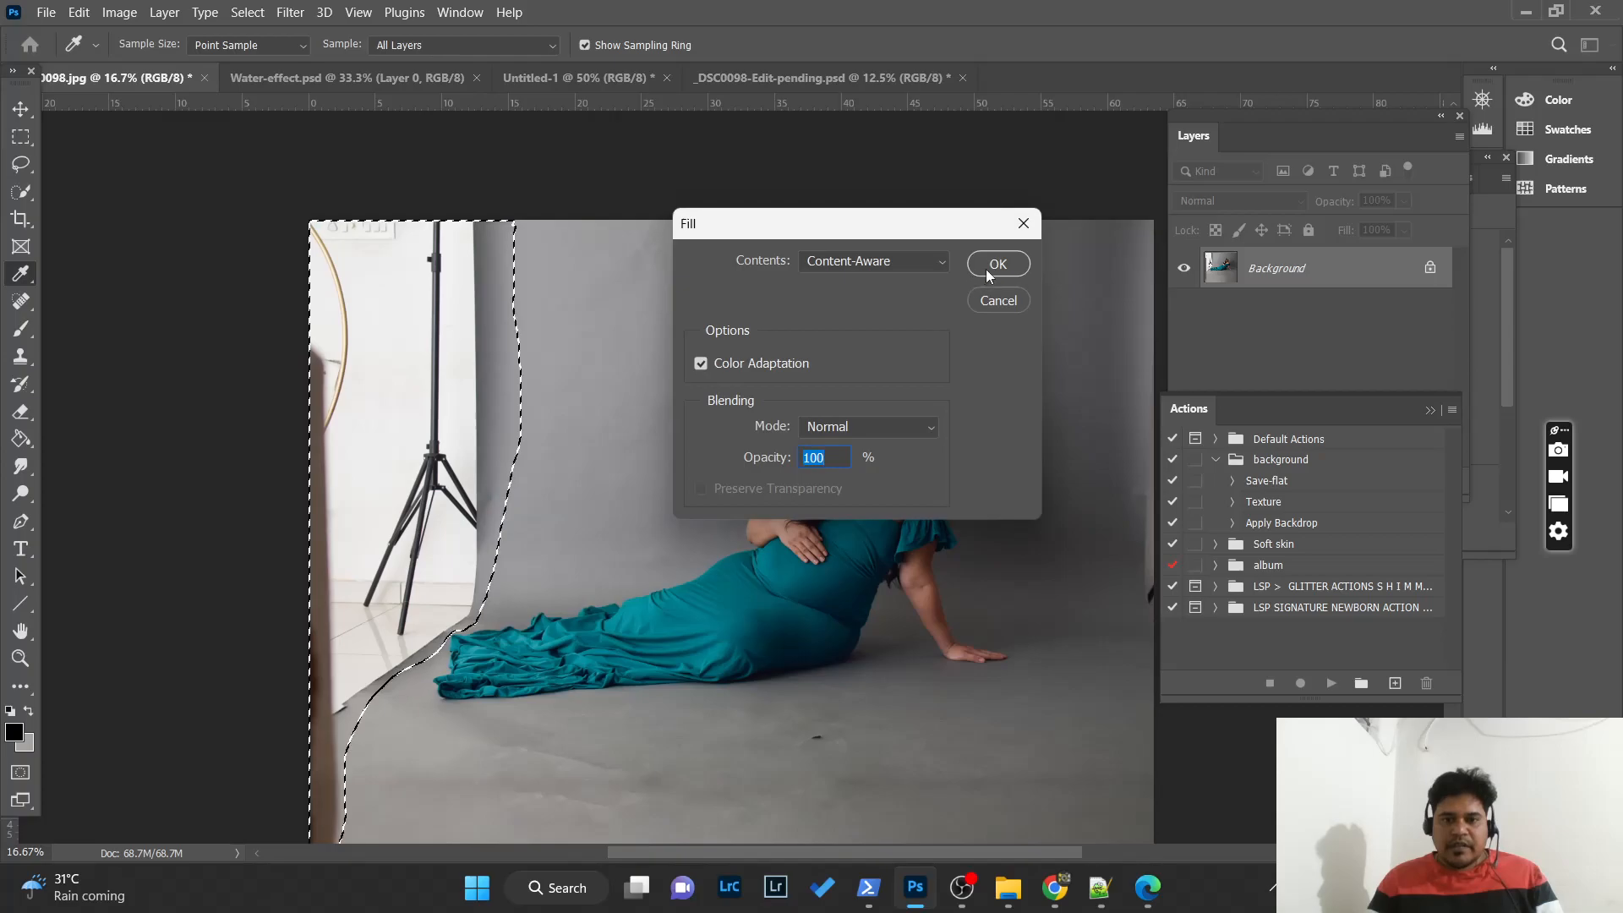
{"action": "left_click", "coordinate": [991, 267]}
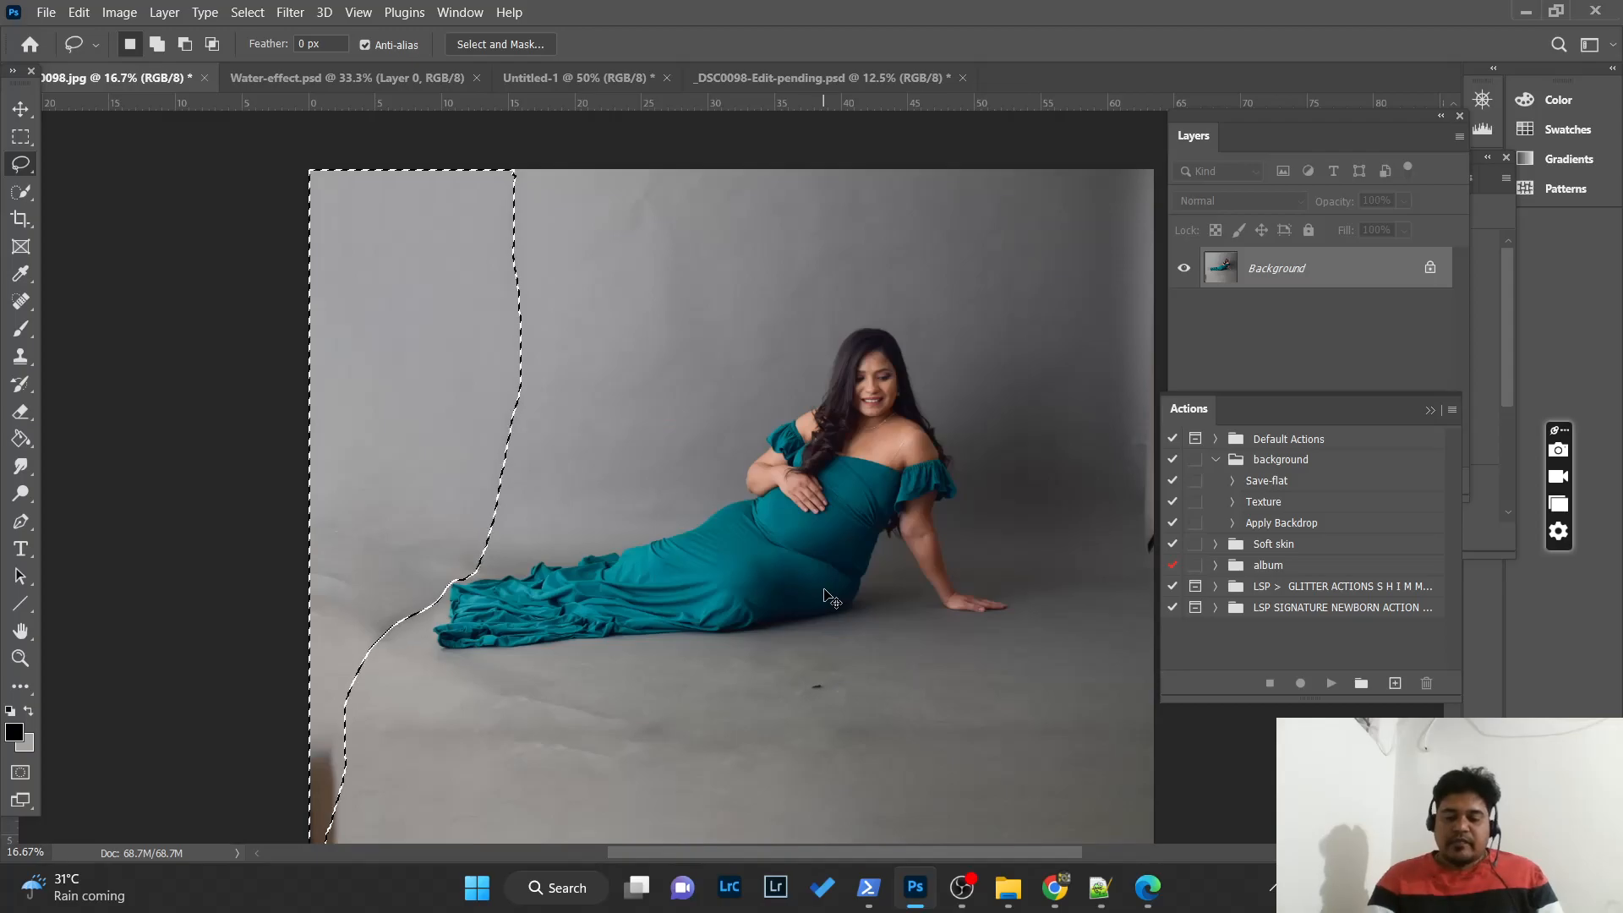
{"action": "key", "text": "ctrl+minus"}
{"action": "key", "text": "ctrl+d"}
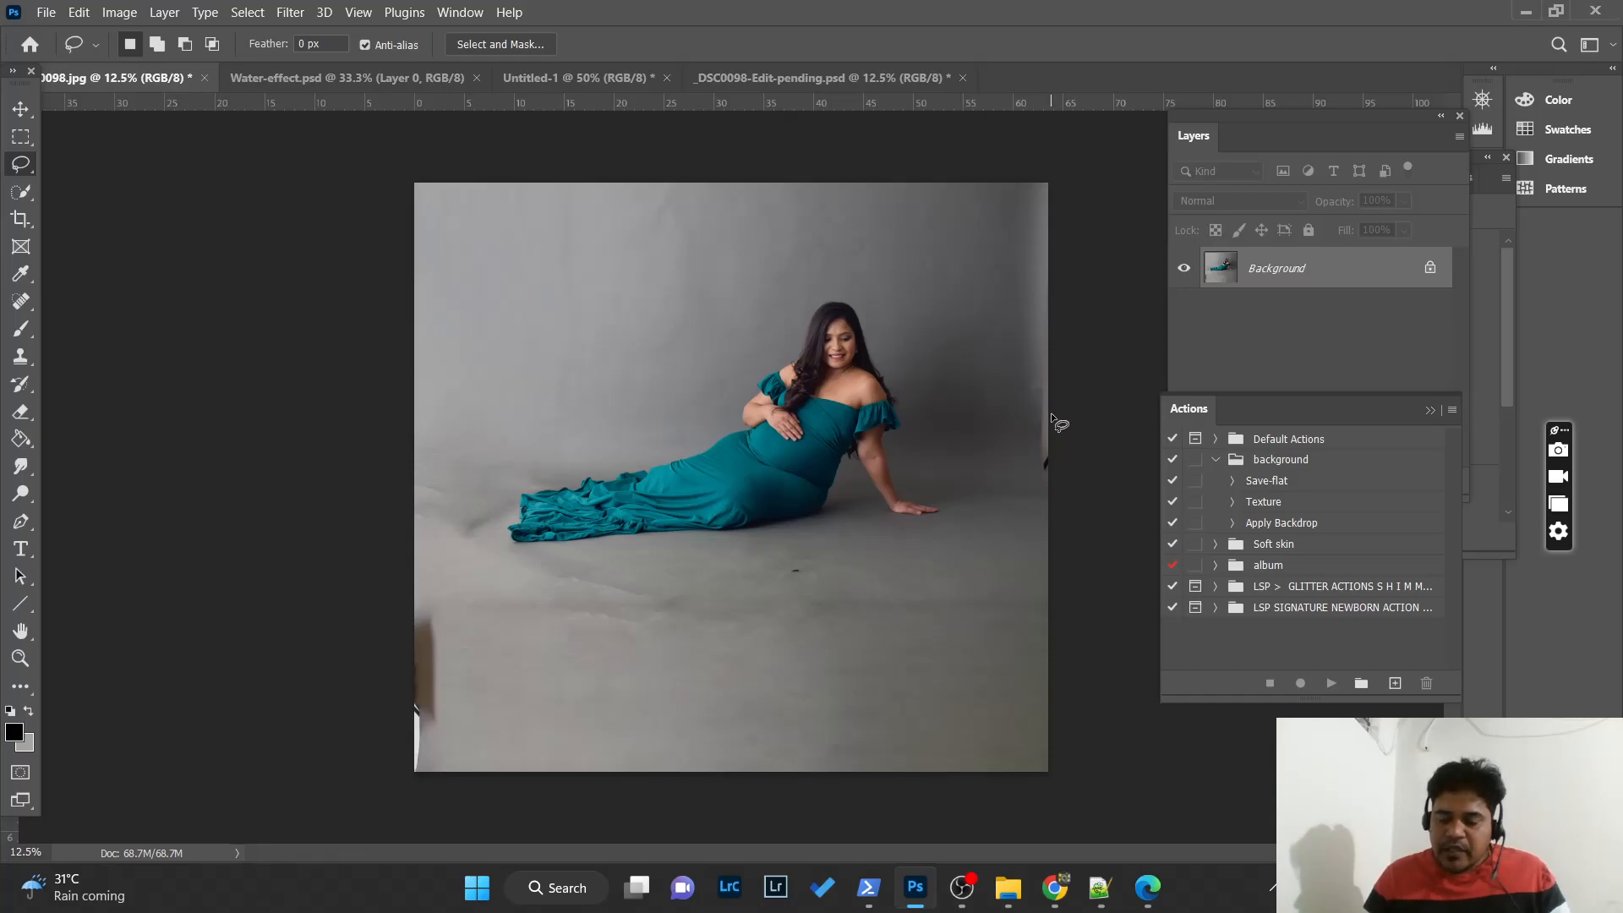
- Lasso the brown and white remnants at the floor's lower-left corner and replace them with a content-aware fill at 100% opacity
{"action": "key", "text": "ctrl+plus"}
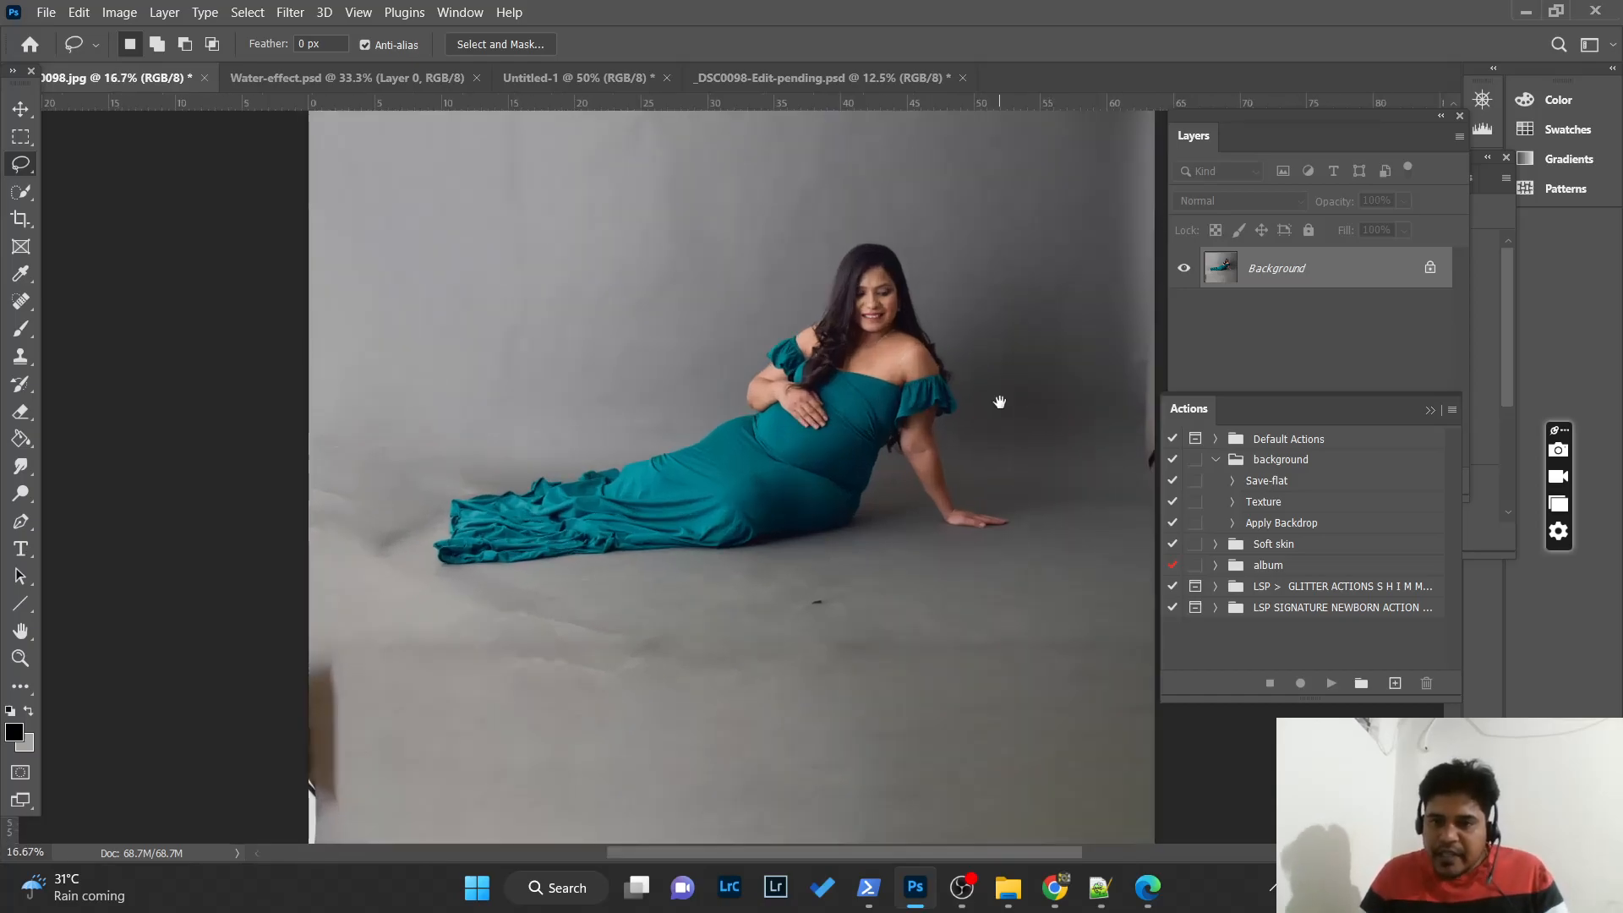
{"action": "left_click_drag", "start_coordinate": [1000, 398], "coordinate": [815, 405]}
{"action": "left_click_drag", "start_coordinate": [956, 423], "coordinate": [1132, 303]}
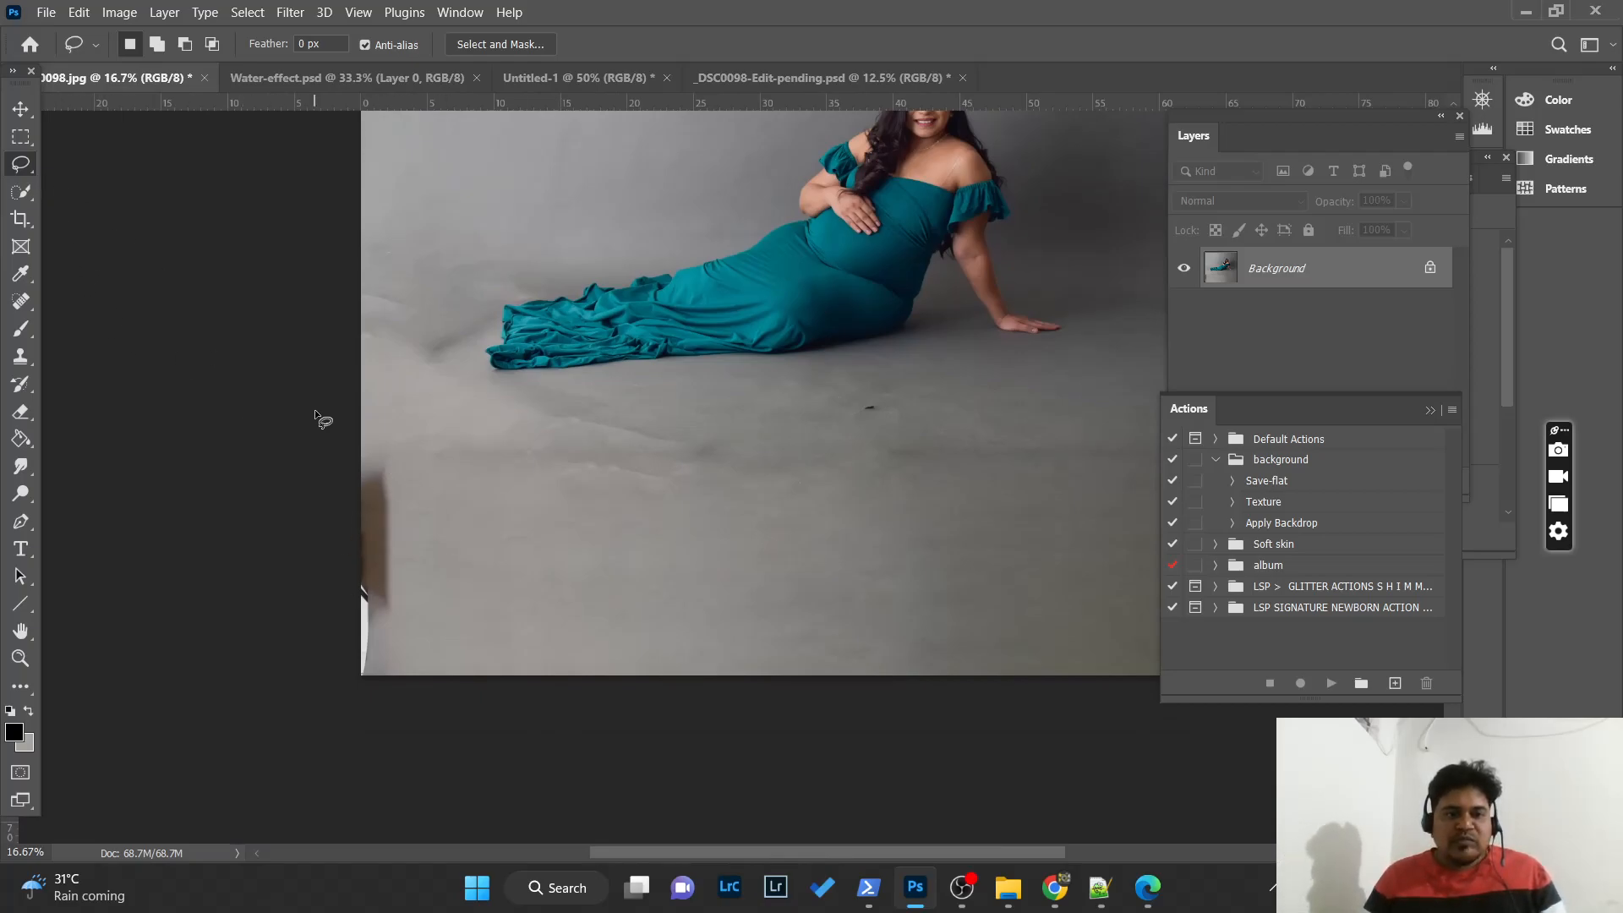
{"action": "left_click_drag", "start_coordinate": [336, 442], "coordinate": [340, 426]}
{"action": "right_click", "coordinate": [385, 558]}
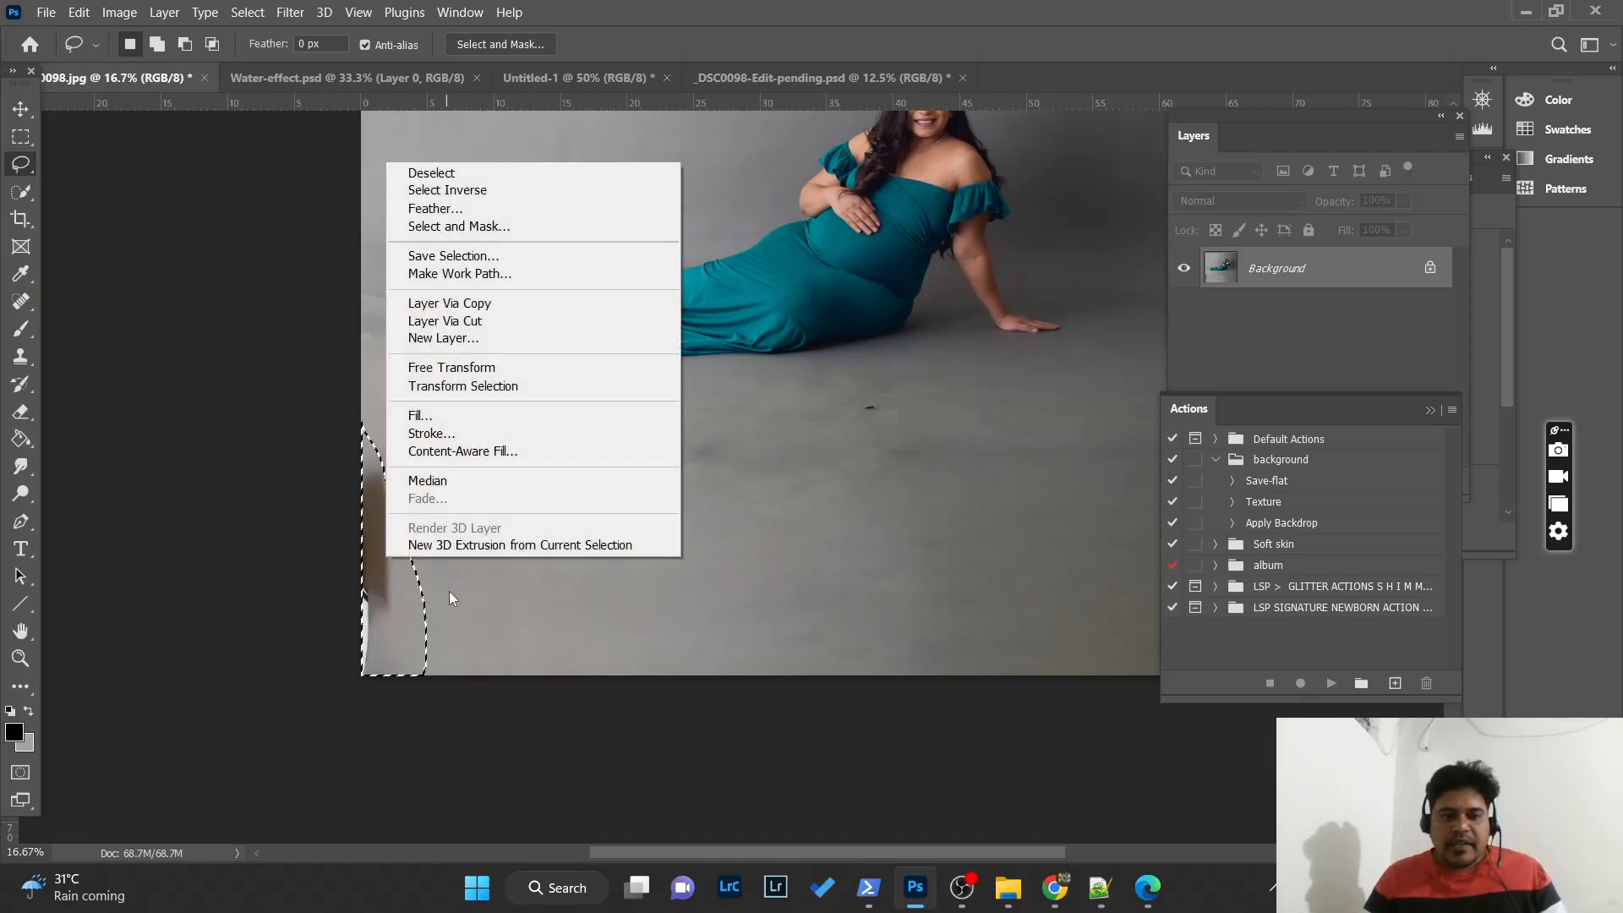
{"action": "left_click", "coordinate": [453, 416]}
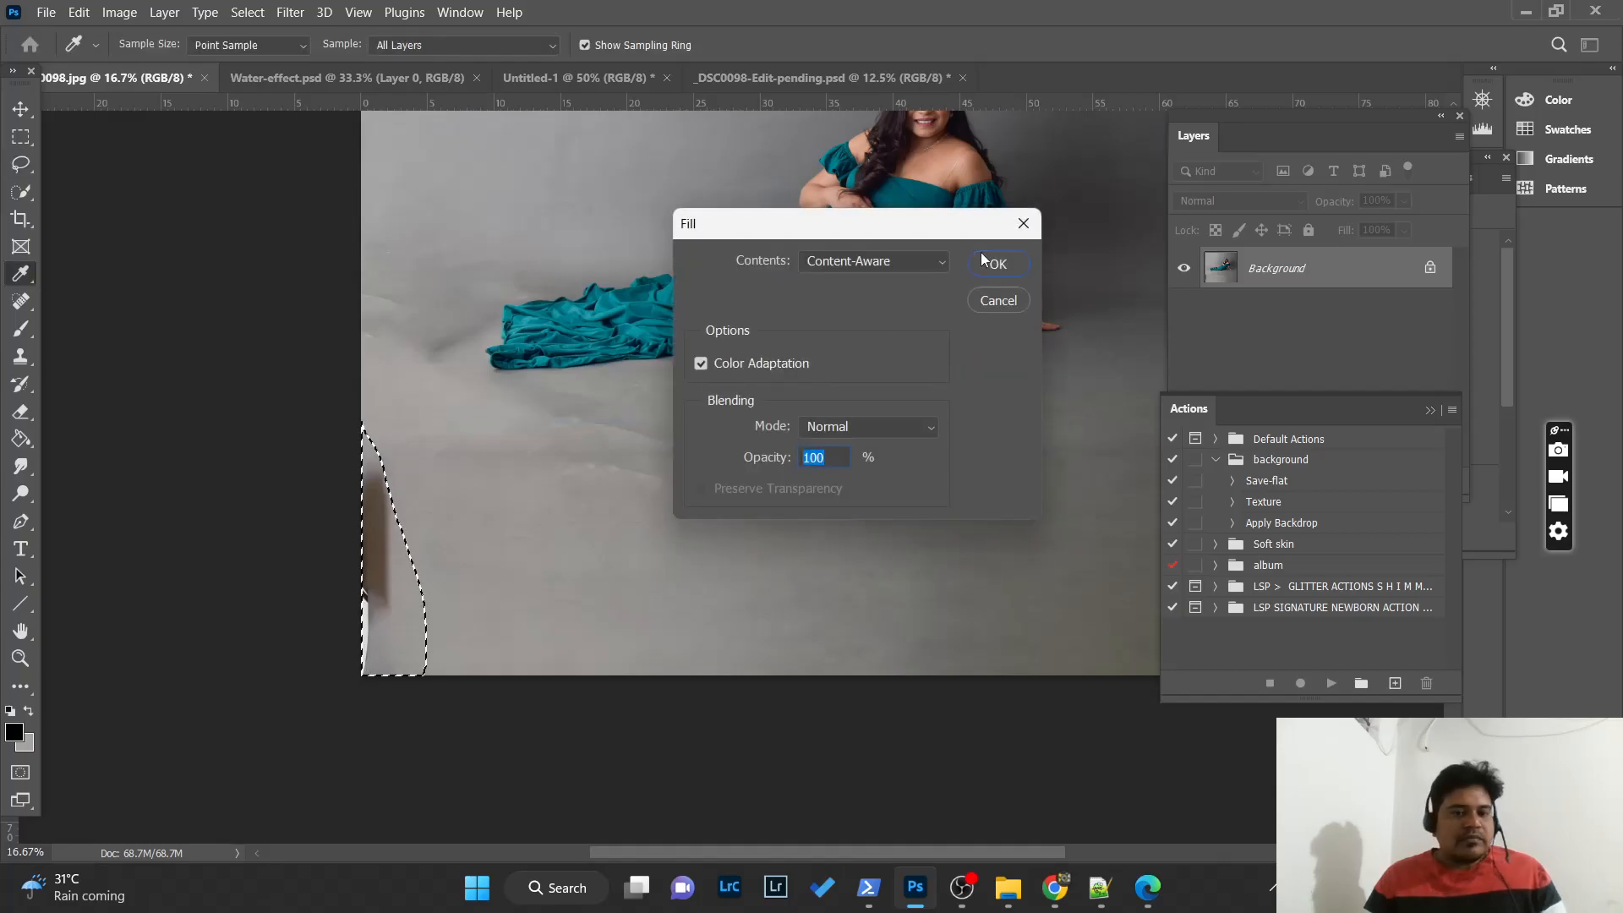
{"action": "left_click", "coordinate": [987, 255]}
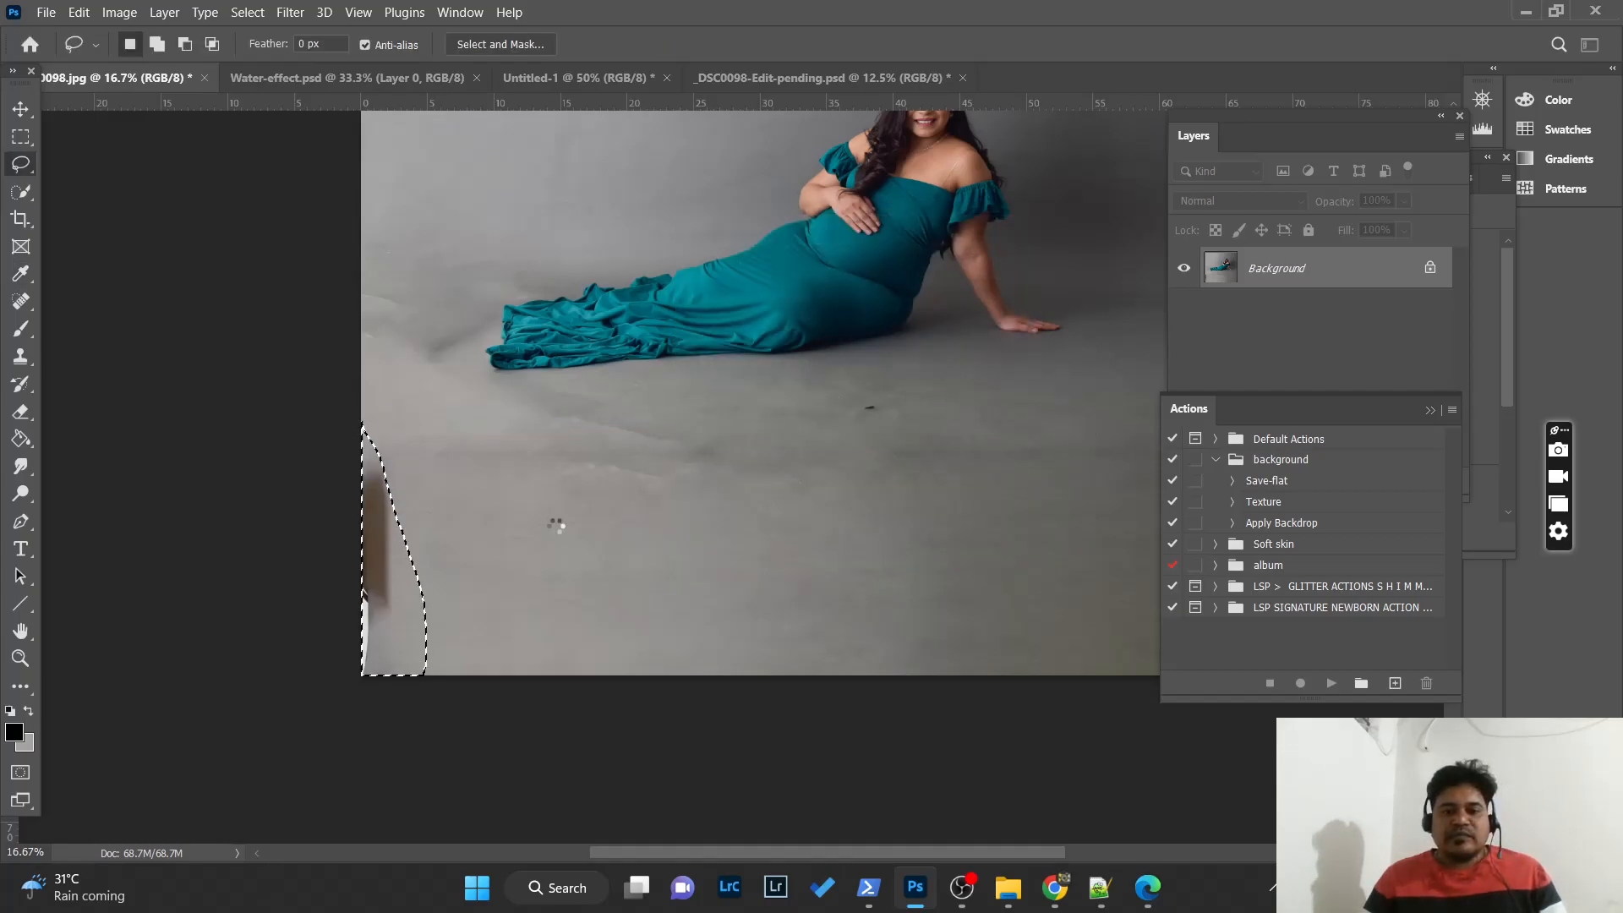
- Lasso the light strip and dark spot along the backdrop's right edge, replace them with a content-aware fill, and deselect
{"action": "left_click_drag", "start_coordinate": [859, 330], "coordinate": [517, 666]}
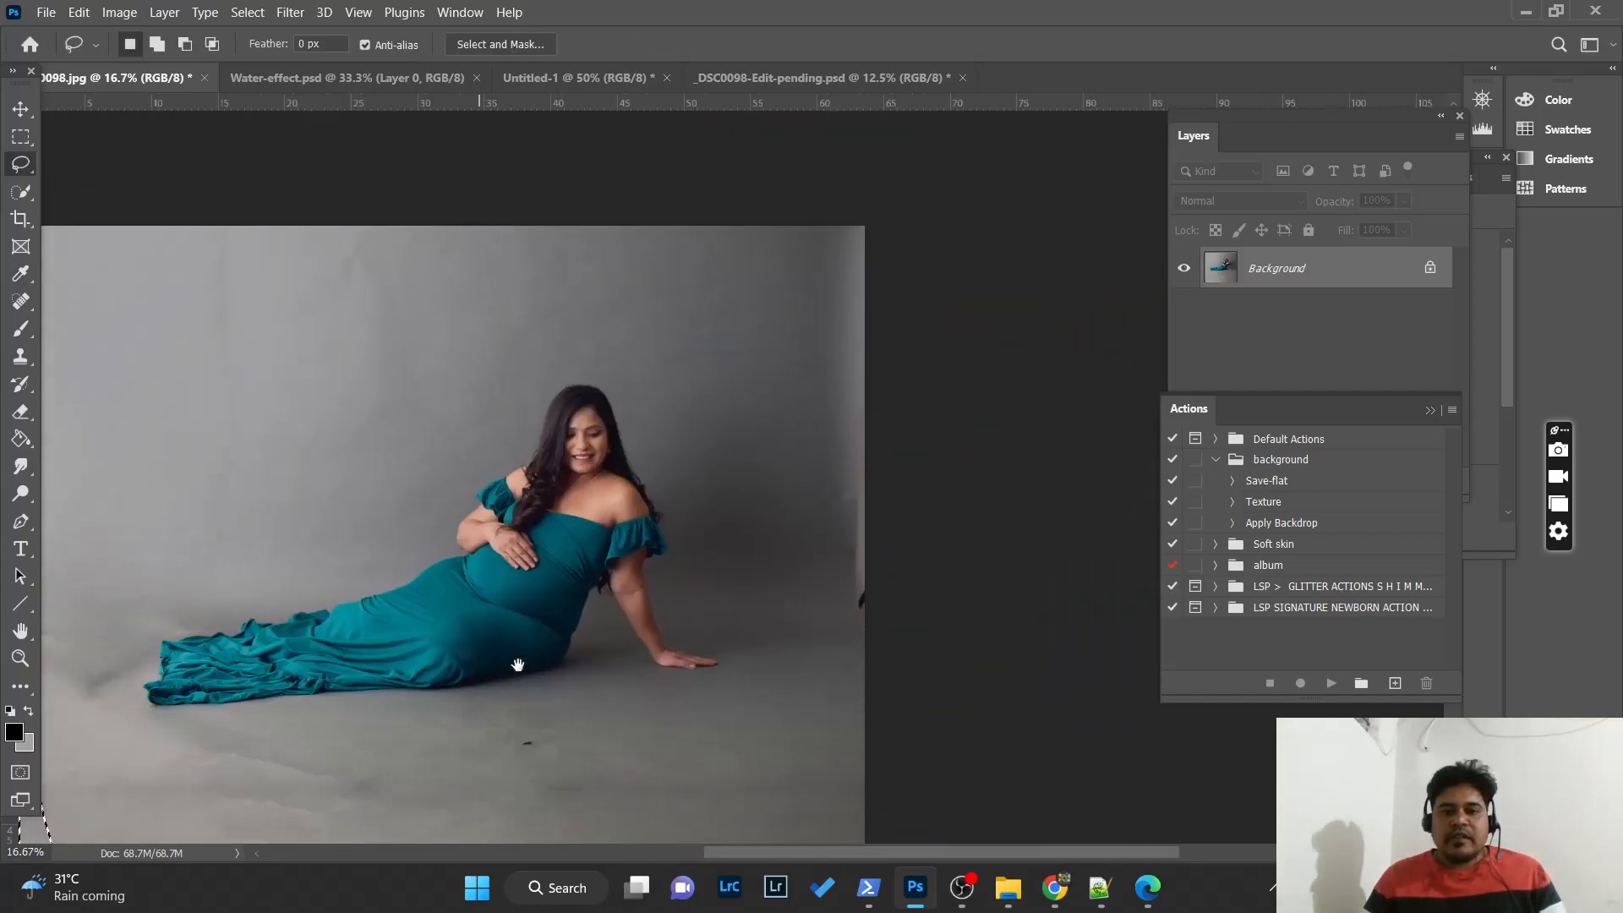
{"action": "mouse_move", "coordinate": [824, 226]}
{"action": "left_mouse_down"}
{"action": "mouse_move", "coordinate": [794, 586]}
{"action": "mouse_move", "coordinate": [905, 721]}
{"action": "mouse_move", "coordinate": [935, 244]}
{"action": "mouse_move", "coordinate": [862, 194]}
{"action": "mouse_move", "coordinate": [825, 251]}
{"action": "left_mouse_up"}
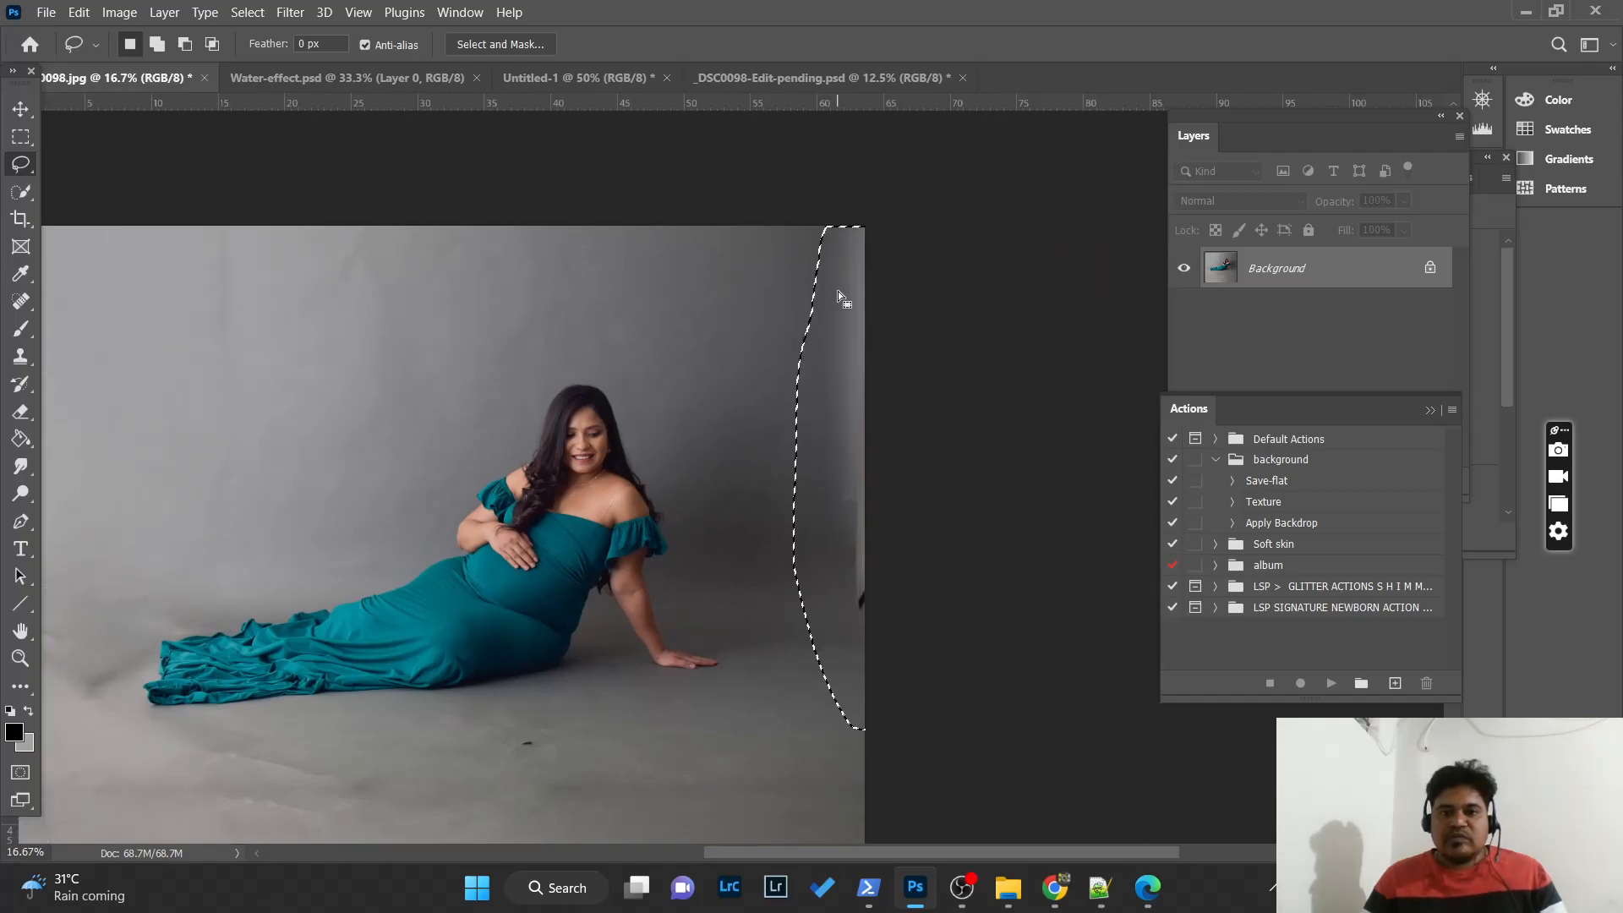
{"action": "right_click", "coordinate": [836, 291]}
{"action": "left_click", "coordinate": [896, 545]}
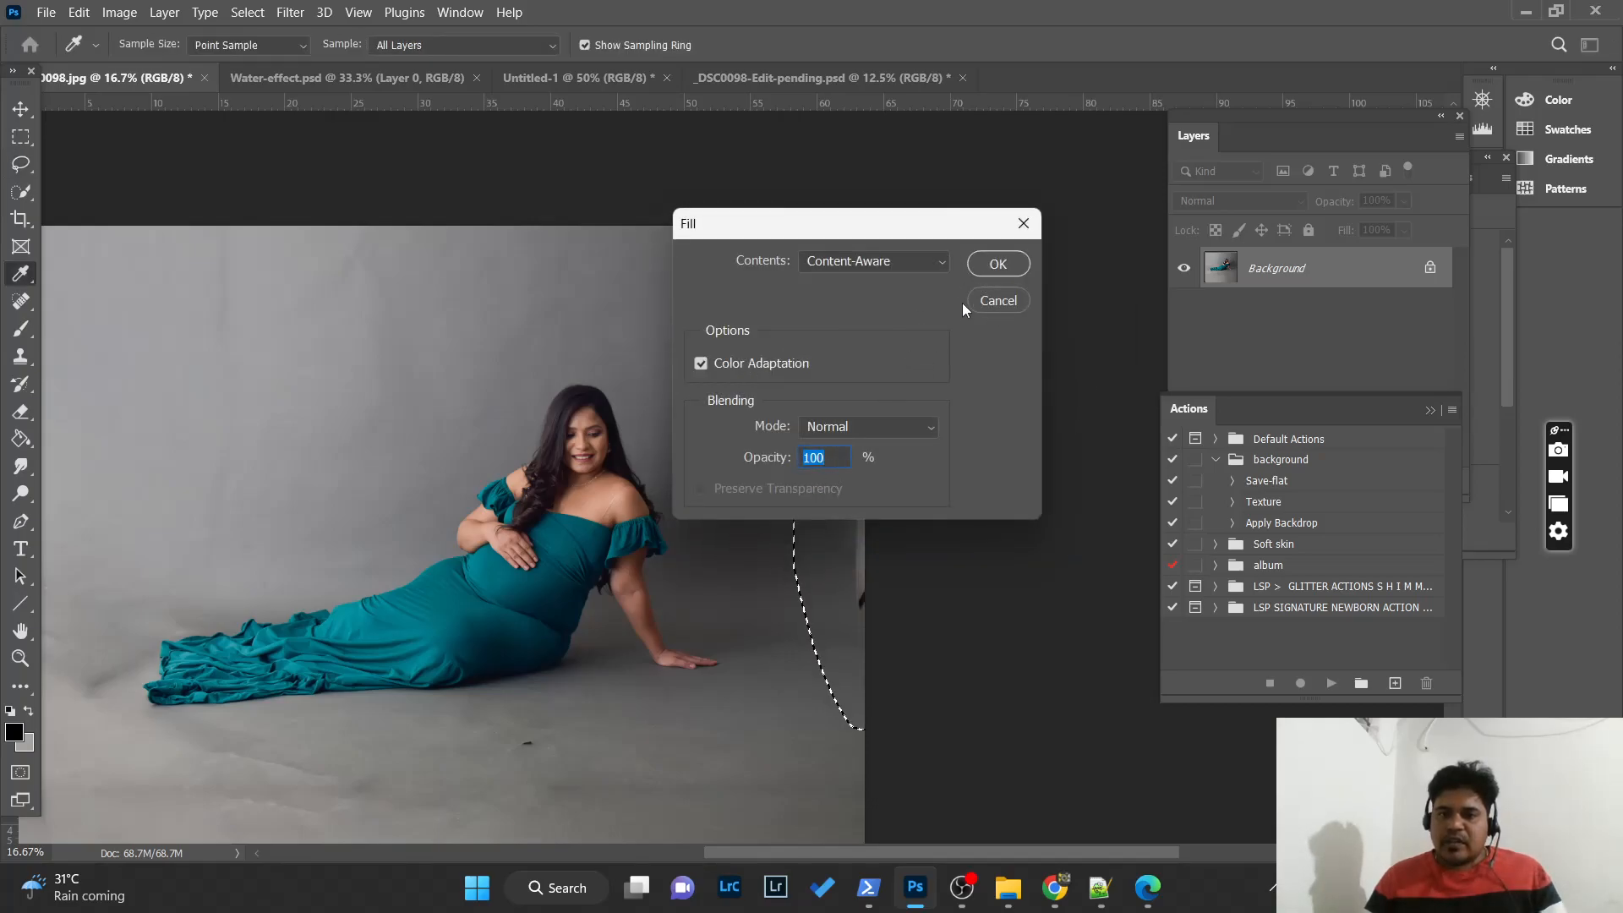
{"action": "left_click", "coordinate": [1025, 223]}
{"action": "key", "text": "l"}
{"action": "right_click", "coordinate": [853, 496]}
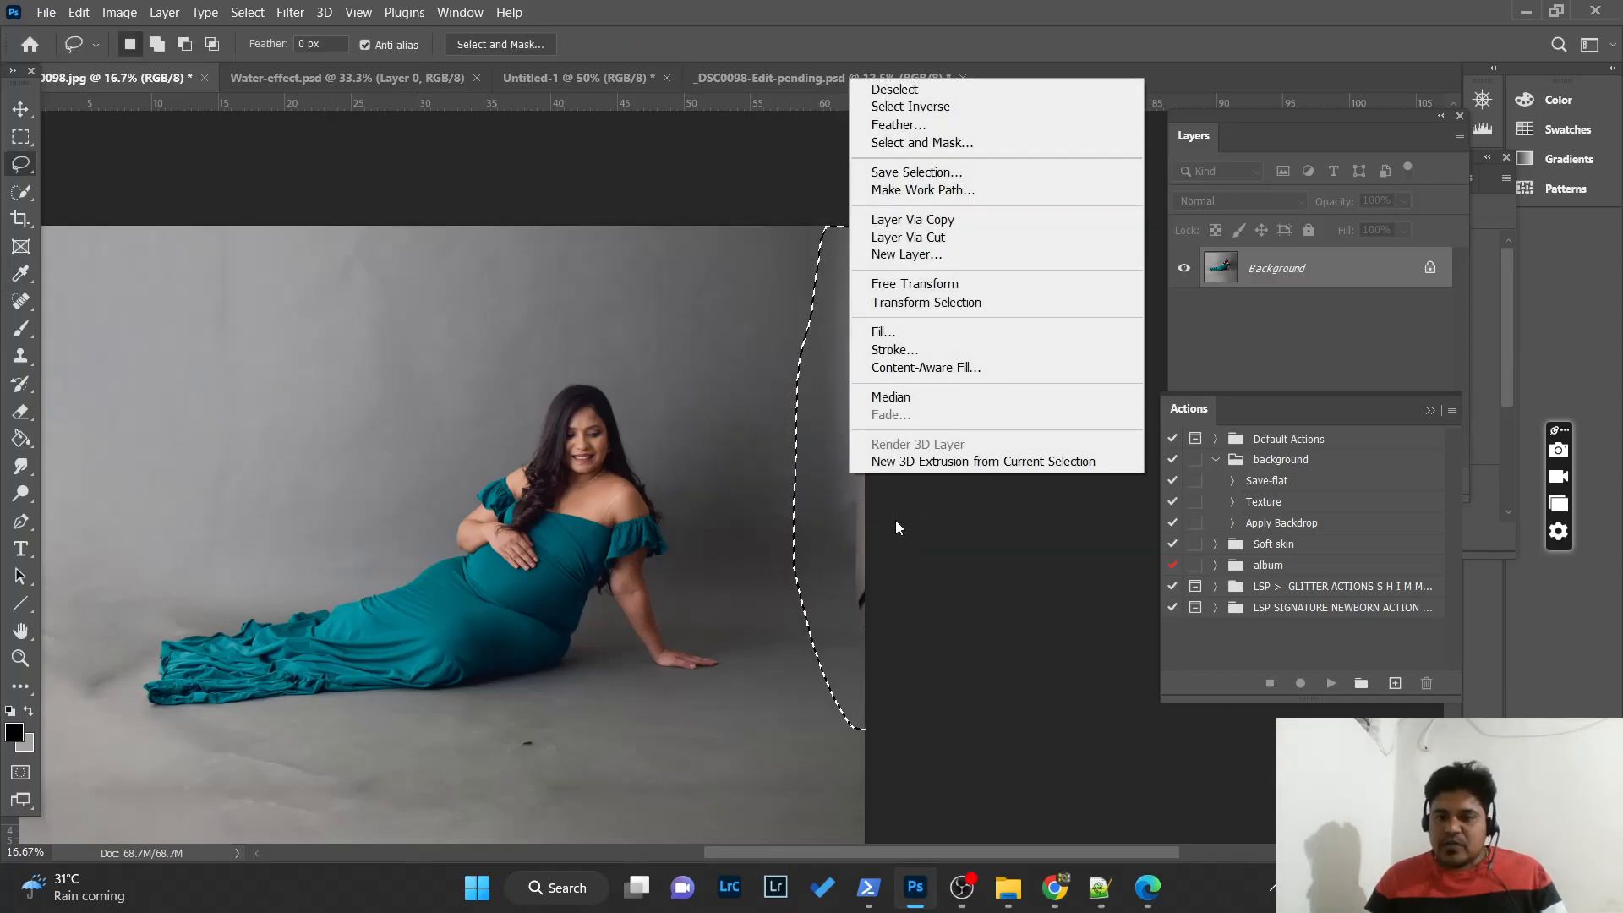
{"action": "left_click", "coordinate": [920, 337]}
{"action": "left_click", "coordinate": [1006, 263]}
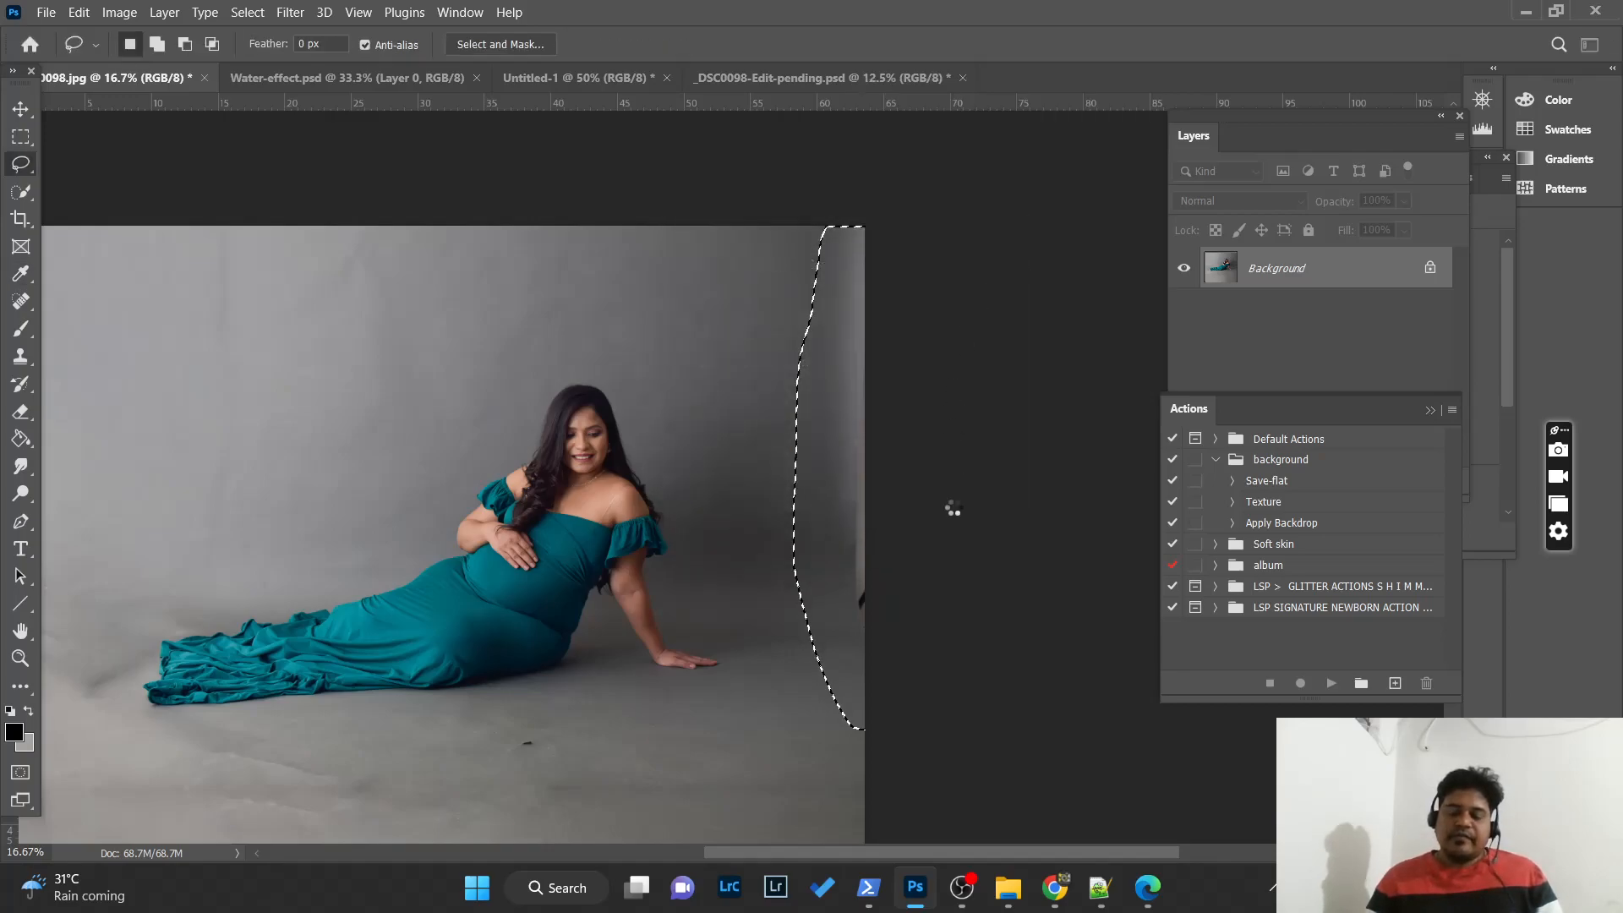
{"action": "left_click", "coordinate": [21, 136]}
{"action": "key", "text": "ctrl+minus"}
{"action": "key", "text": "ctrl+minus"}
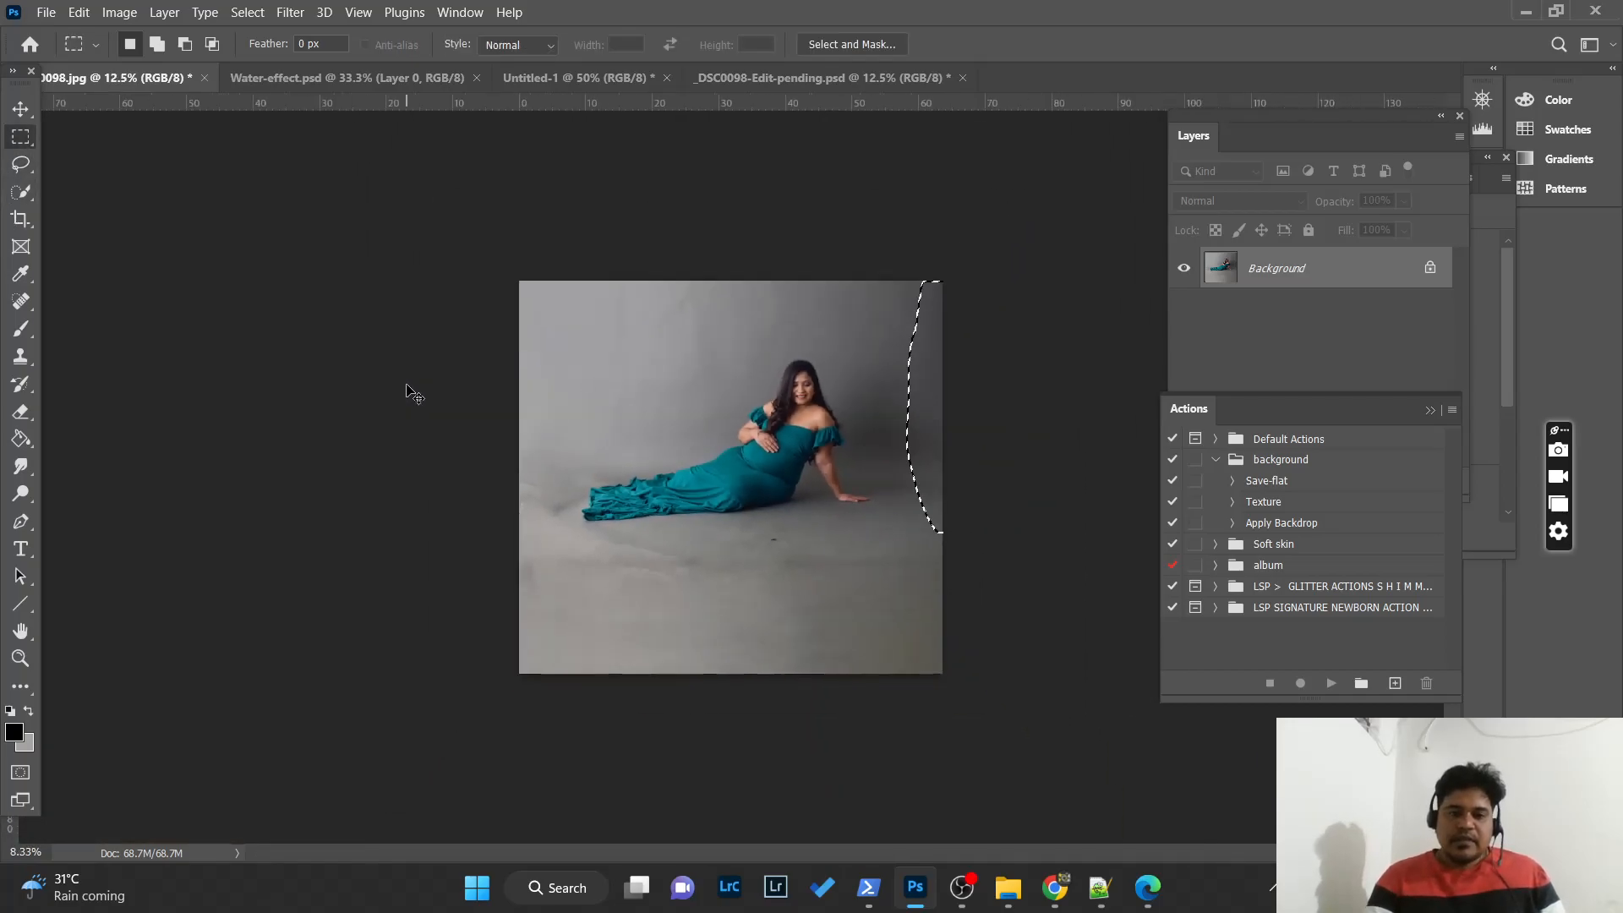
{"action": "key", "text": "ctrl+plus"}
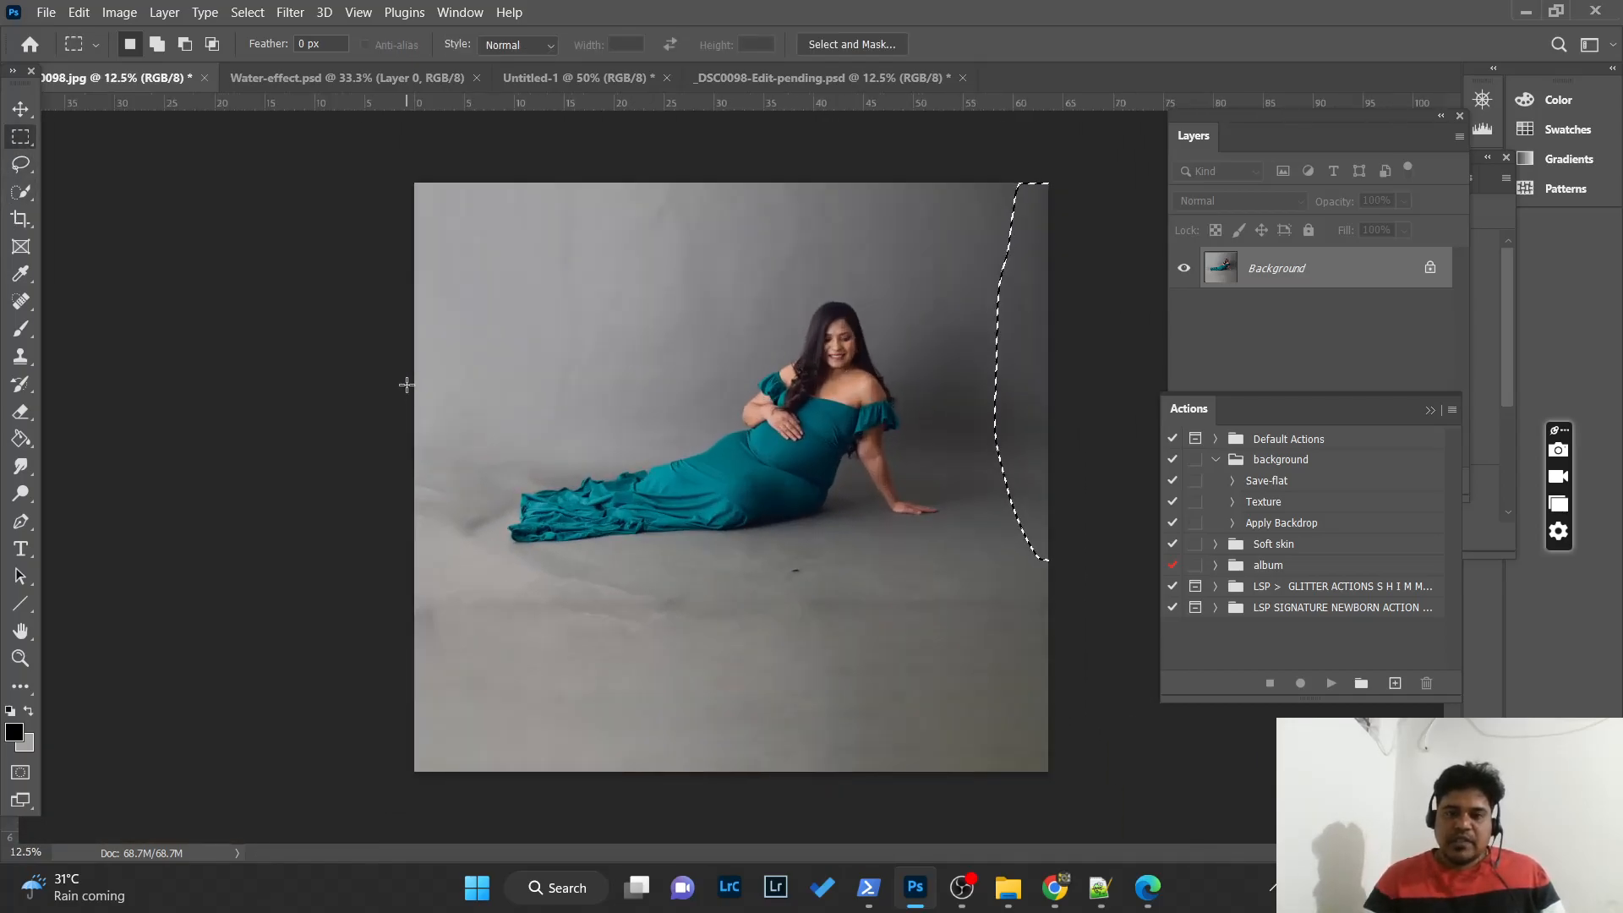
{"action": "left_click", "coordinate": [700, 374]}
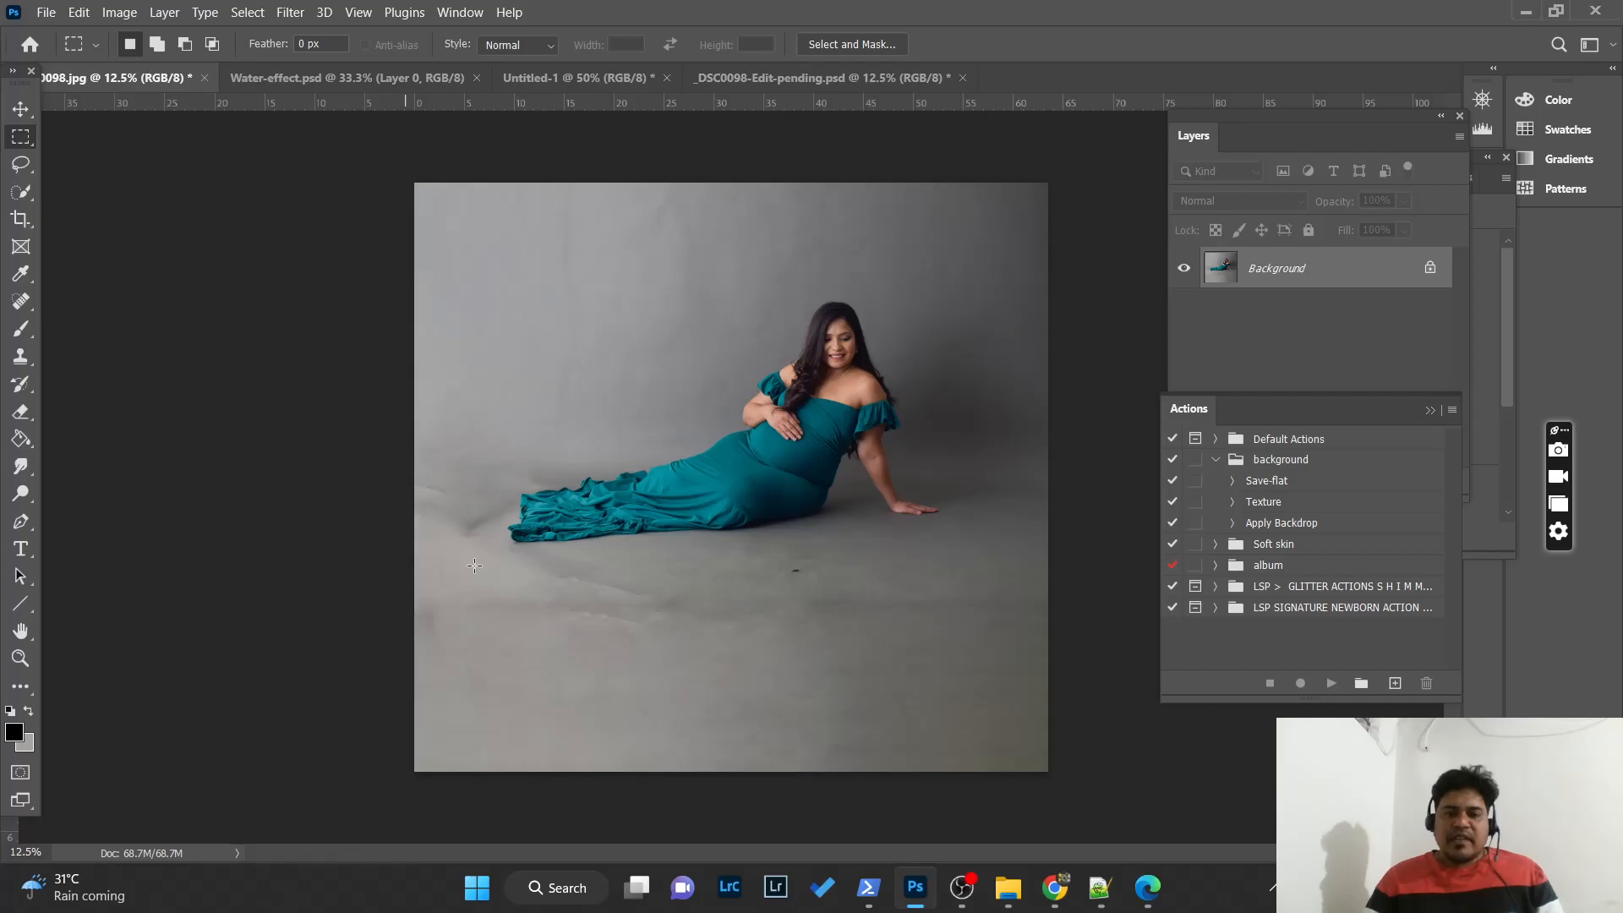
- Select the woman and her teal dress automatically with Select Subject
{"action": "key", "text": "ctrl+plus"}
{"action": "key", "text": "ctrl+plus"}
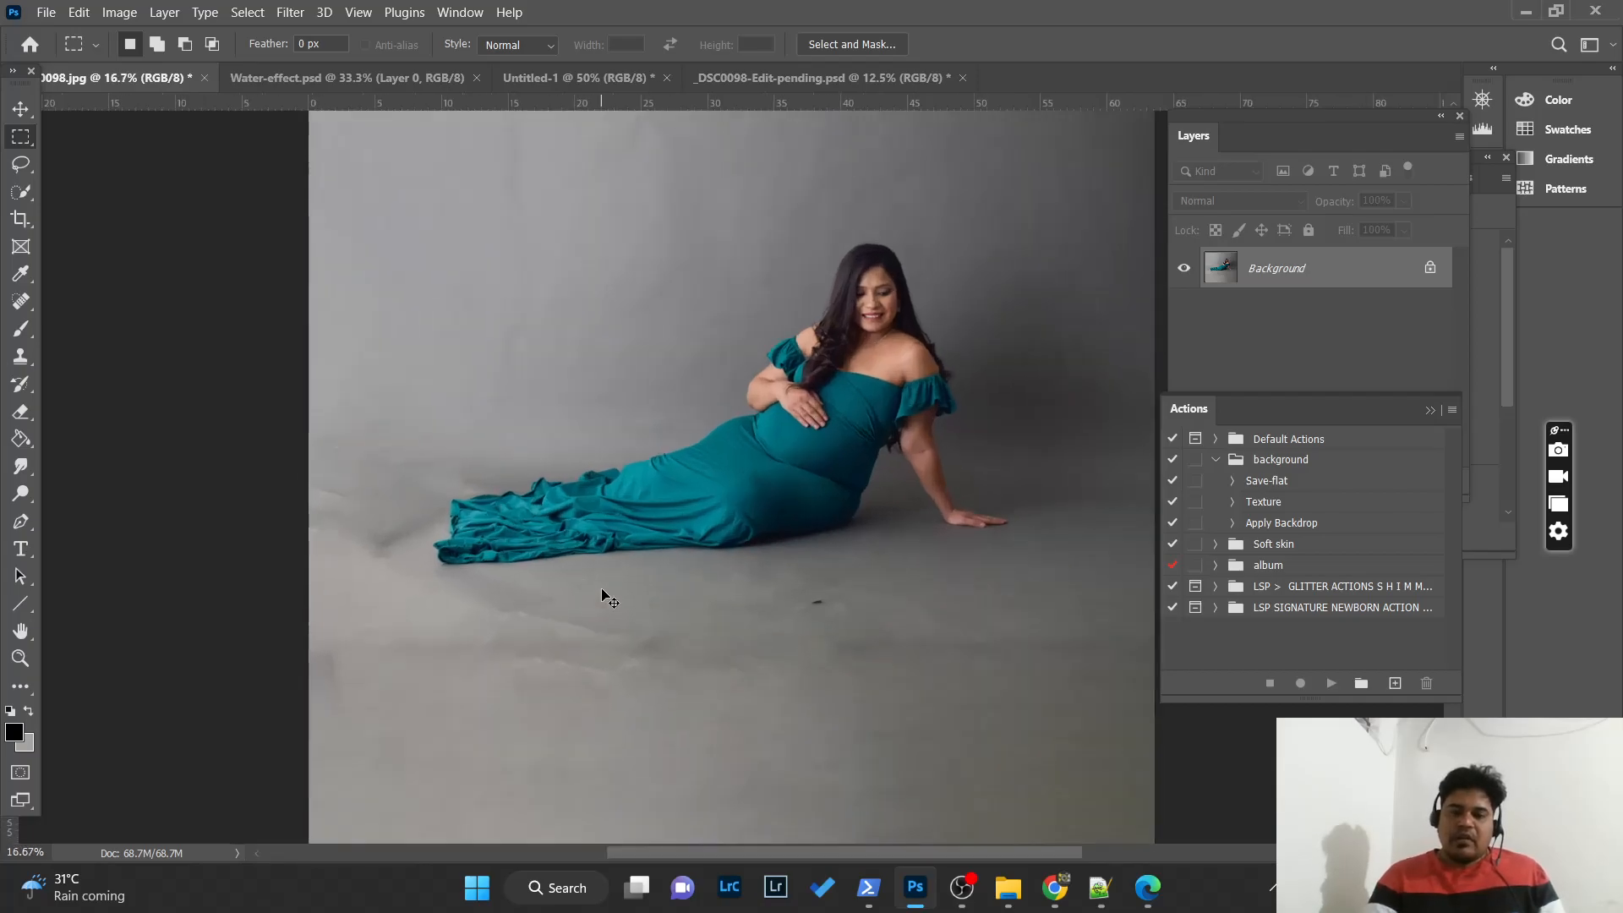
{"action": "left_click_drag", "start_coordinate": [628, 735], "coordinate": [773, 690]}
{"action": "left_click_drag", "start_coordinate": [660, 680], "coordinate": [430, 599]}
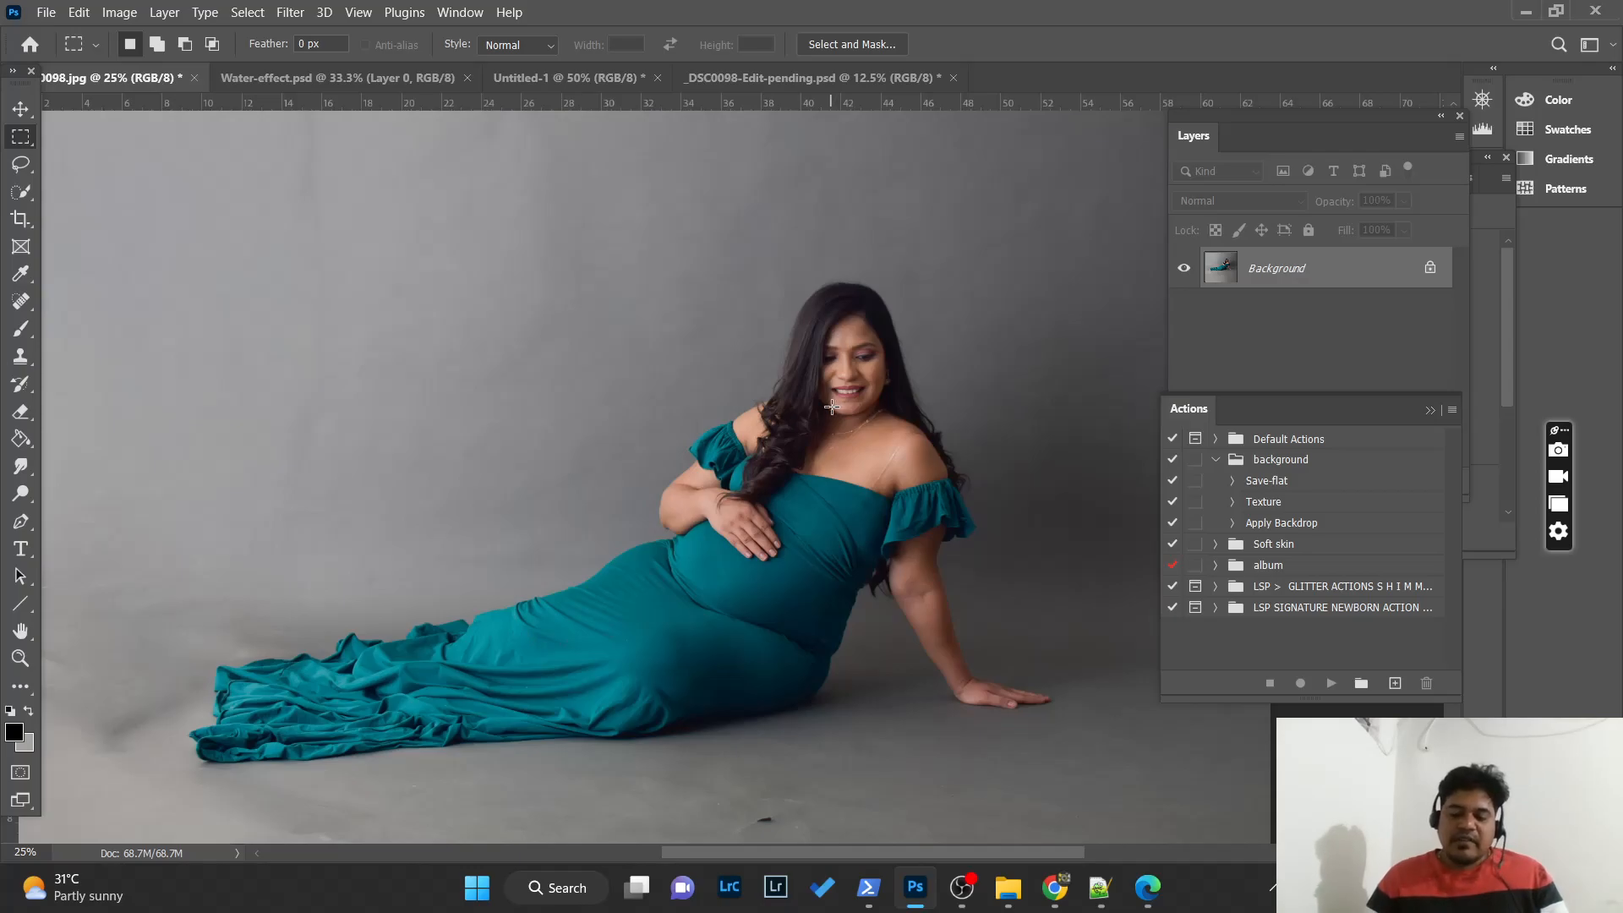
{"action": "key", "text": "ctrl+minus"}
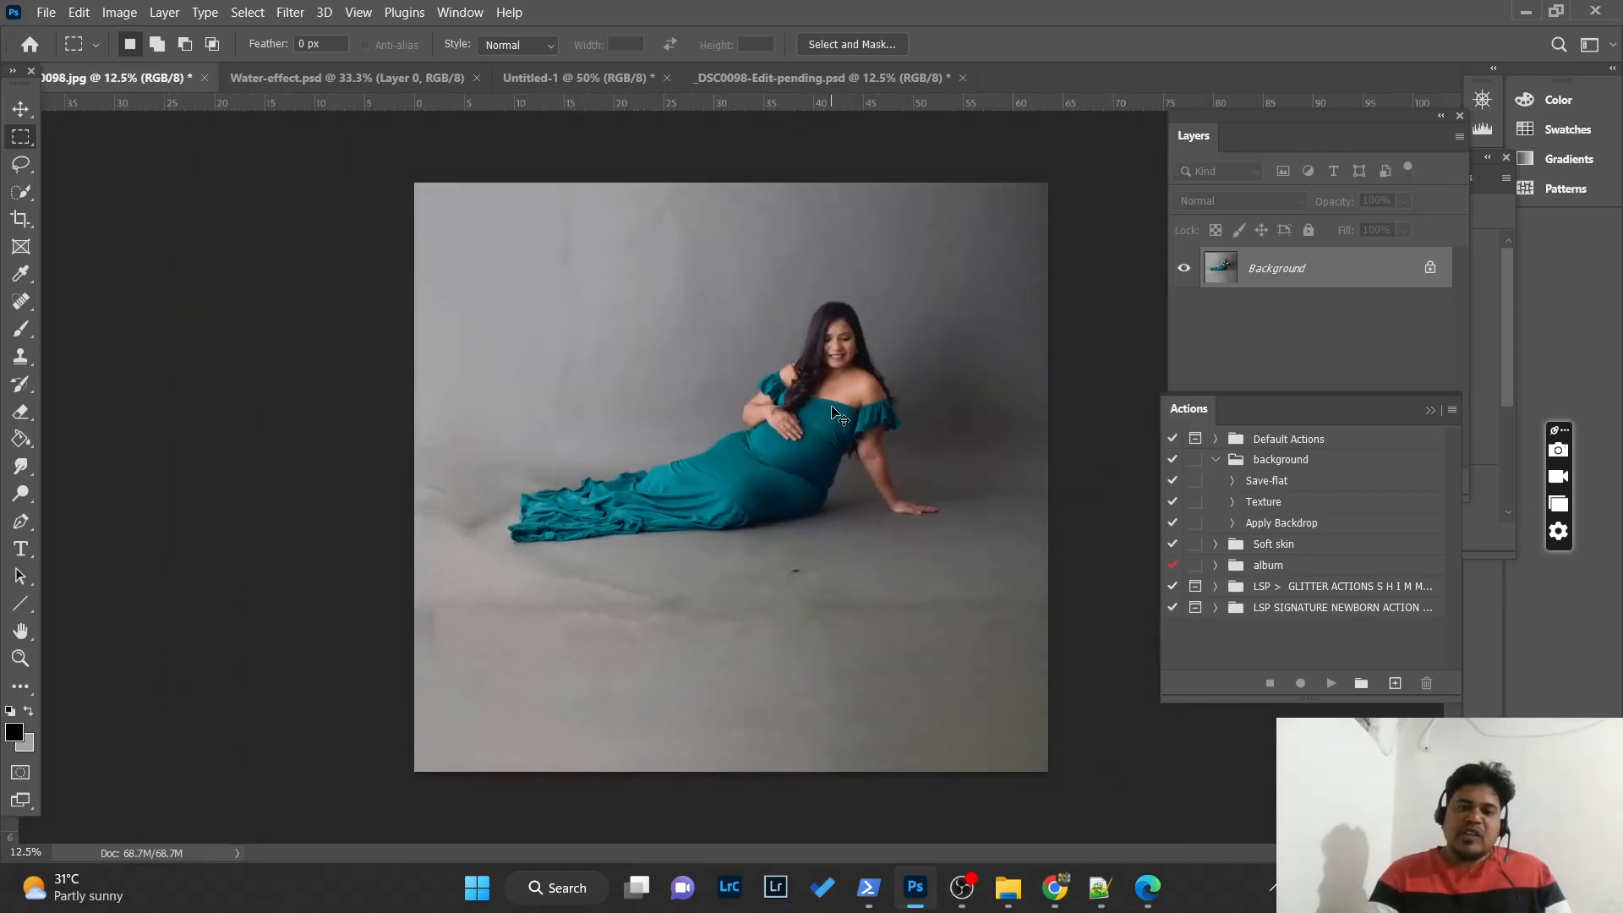
{"action": "key", "text": "ctrl+plus"}
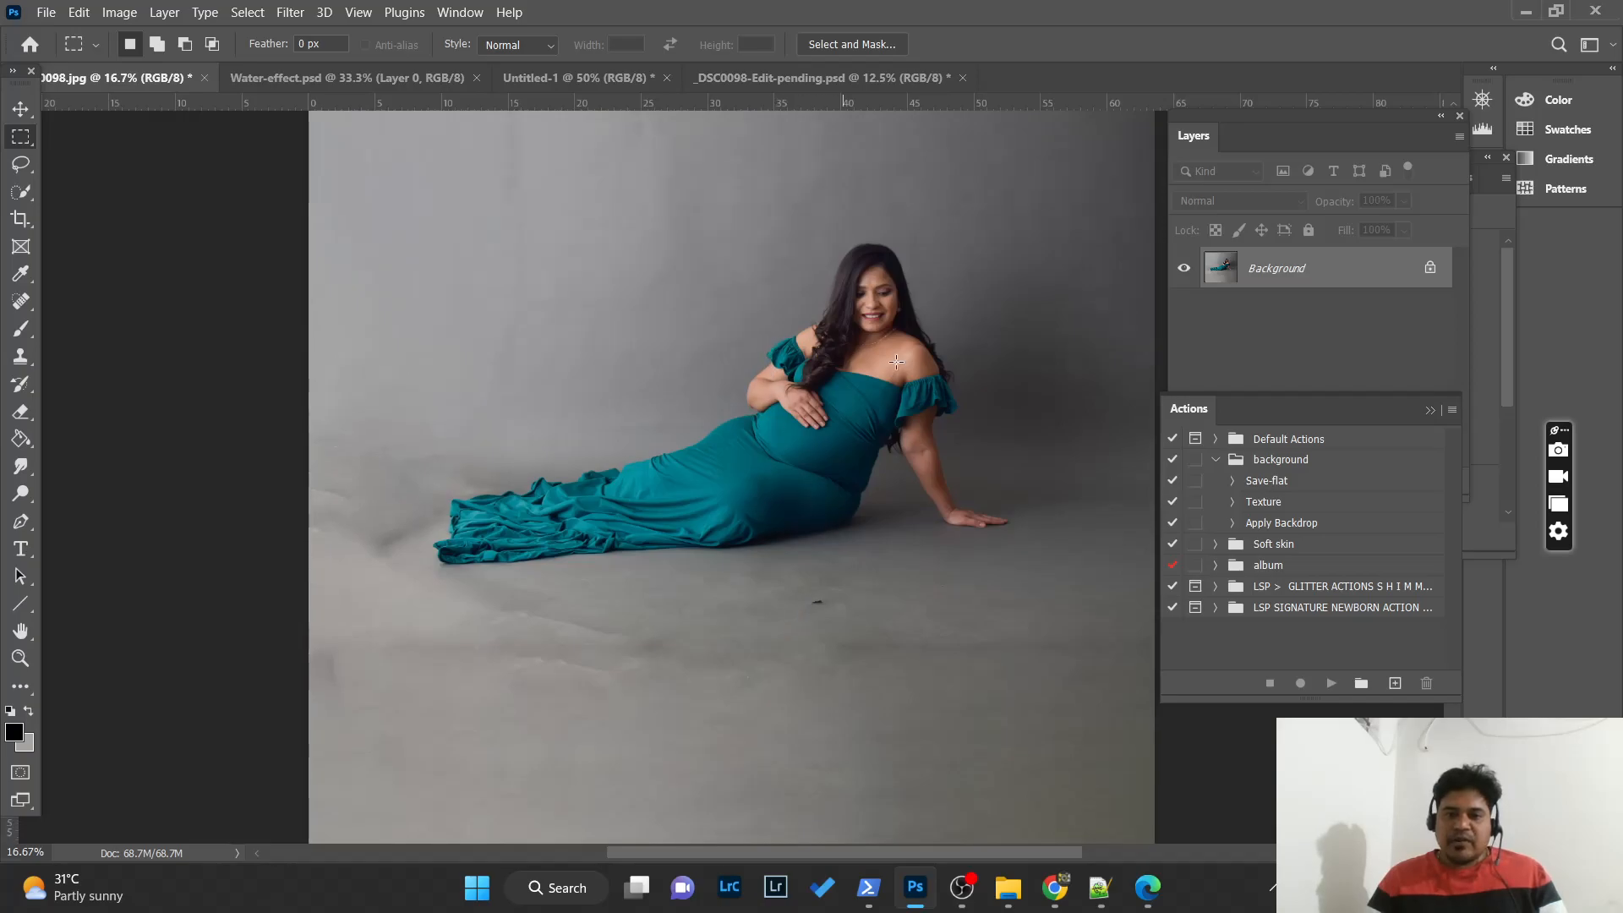
{"action": "left_click", "coordinate": [248, 12]}
{"action": "left_click", "coordinate": [272, 254]}
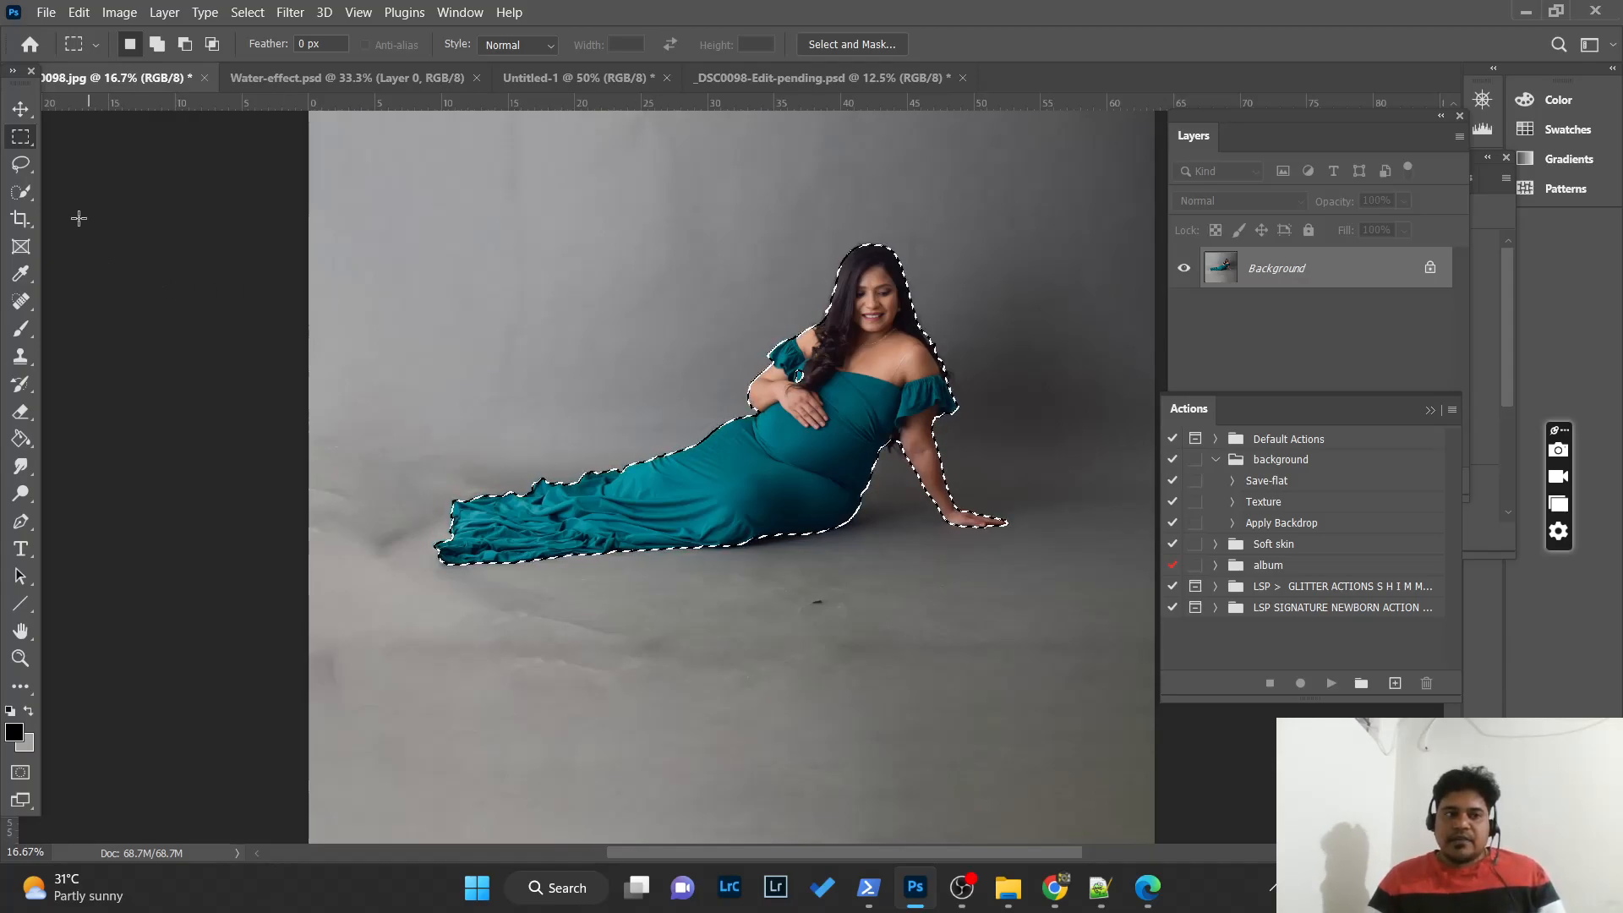
- Examine the selection outline around the woman's hair, arms and dress at several magnifications with the Quick Selection tool active
{"action": "left_click", "coordinate": [21, 191]}
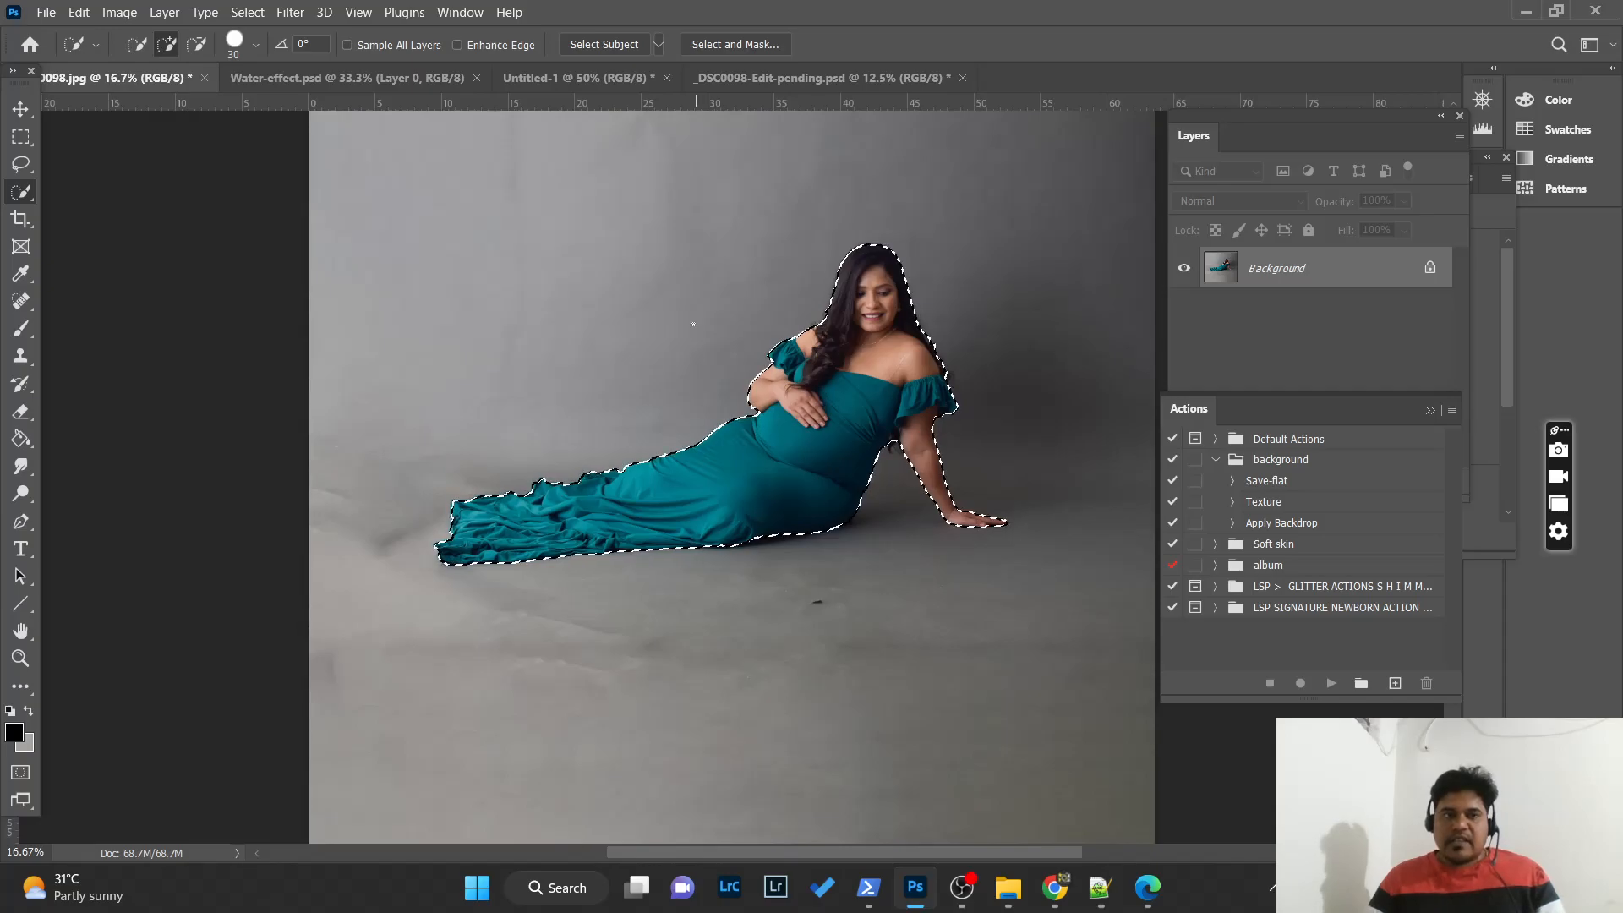
{"action": "key", "text": "ctrl+plus"}
{"action": "key", "text": "ctrl+plus"}
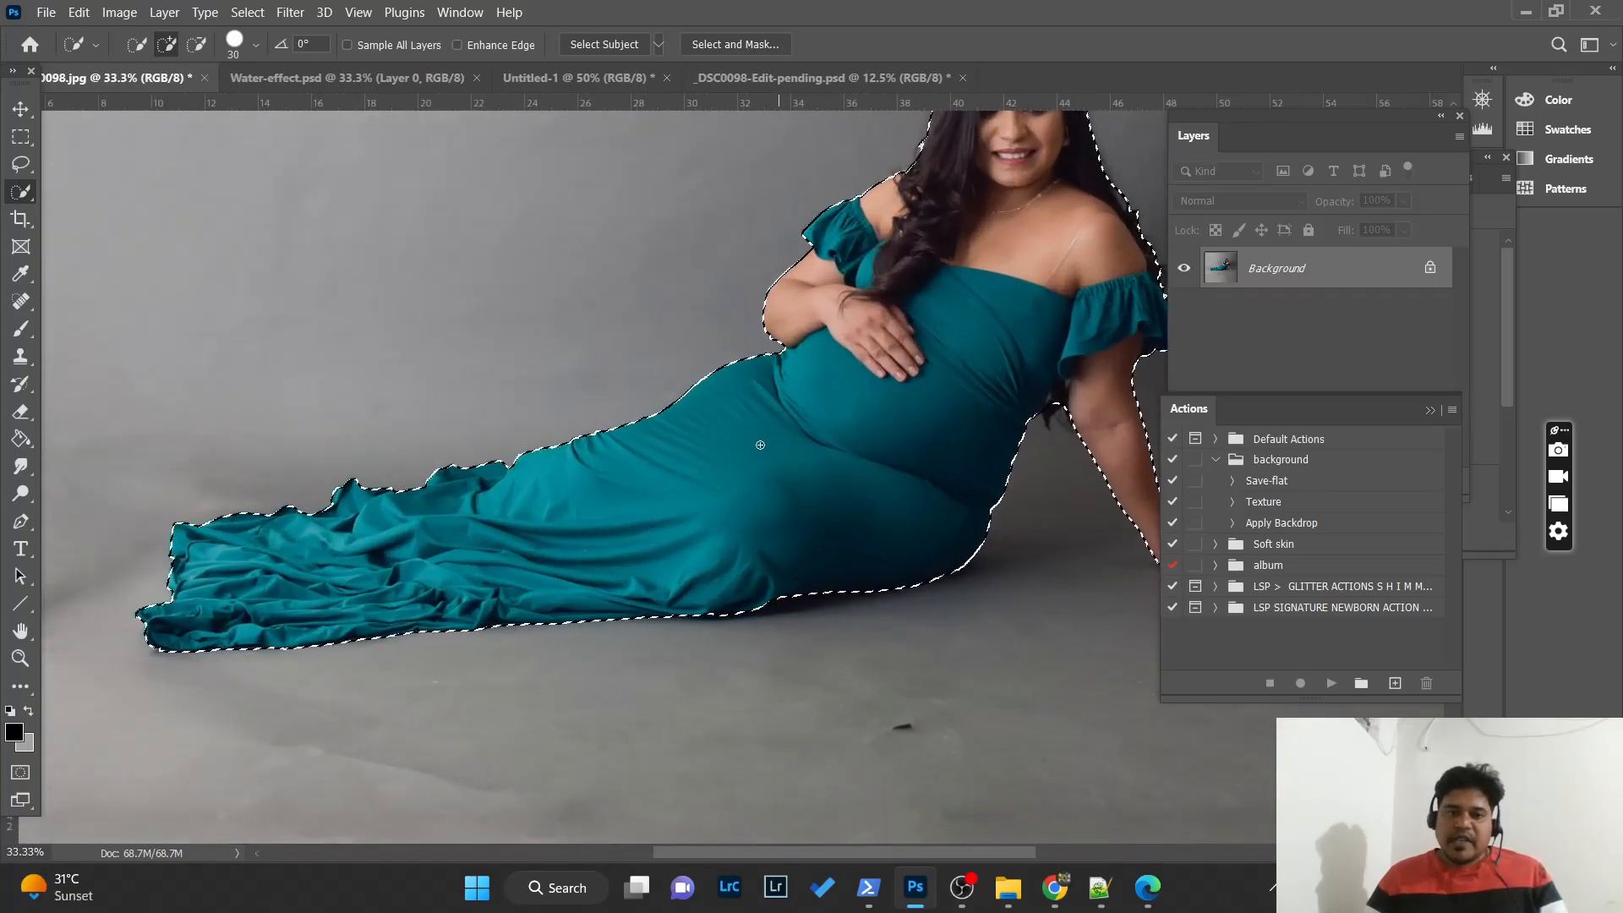
{"action": "key", "text": "ctrl+minus"}
{"action": "key", "text": "ctrl+minus"}
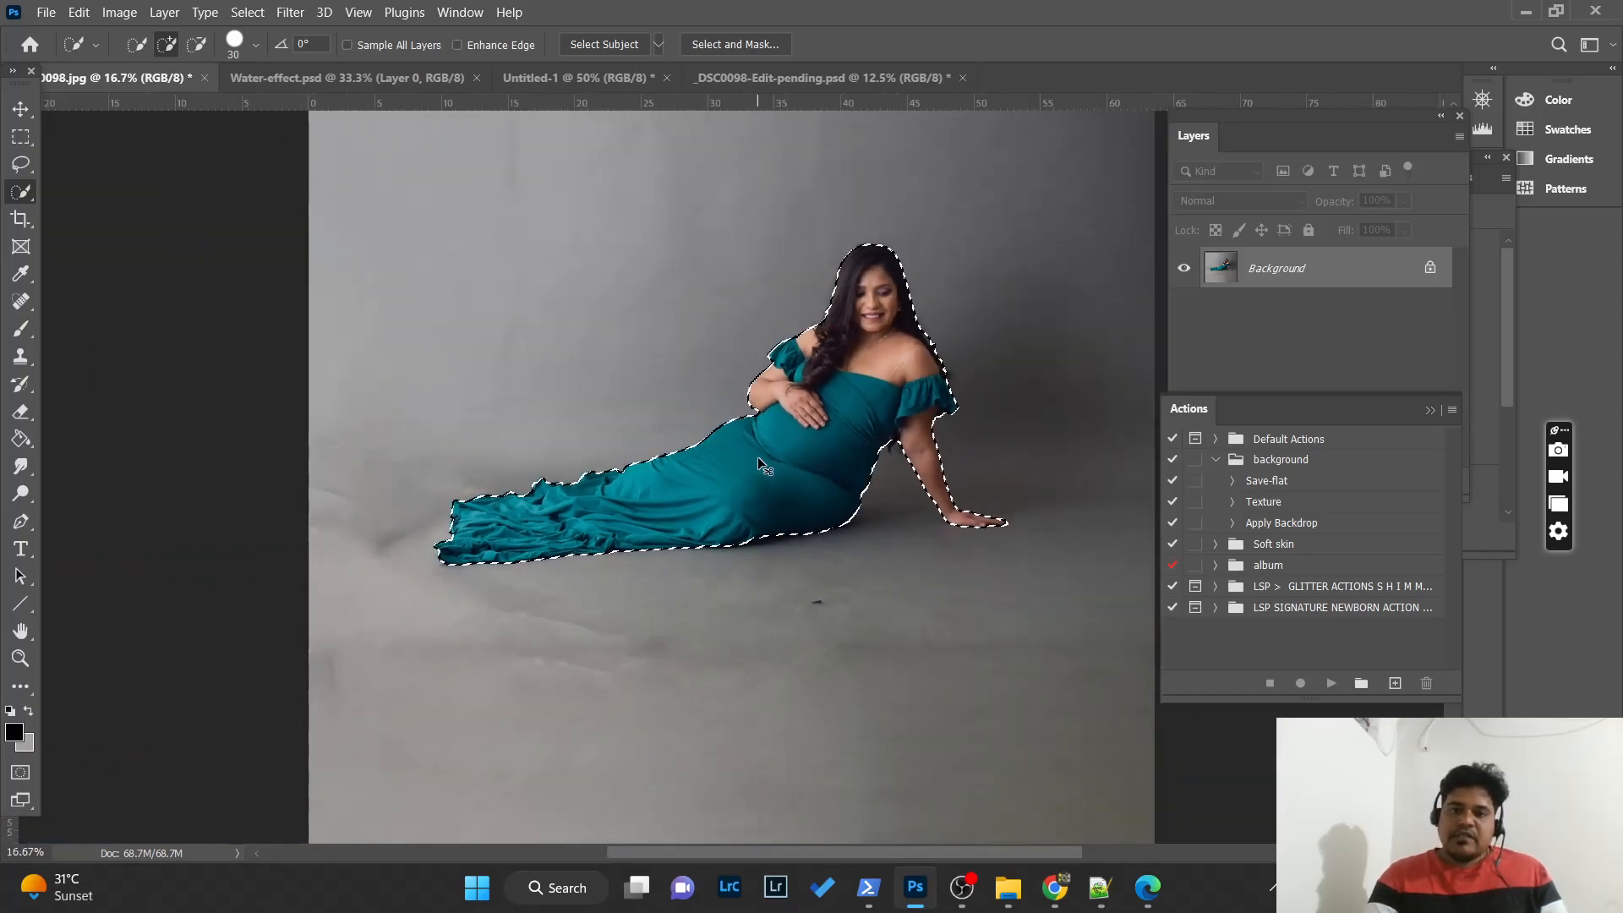
{"action": "key", "text": "ctrl+plus"}
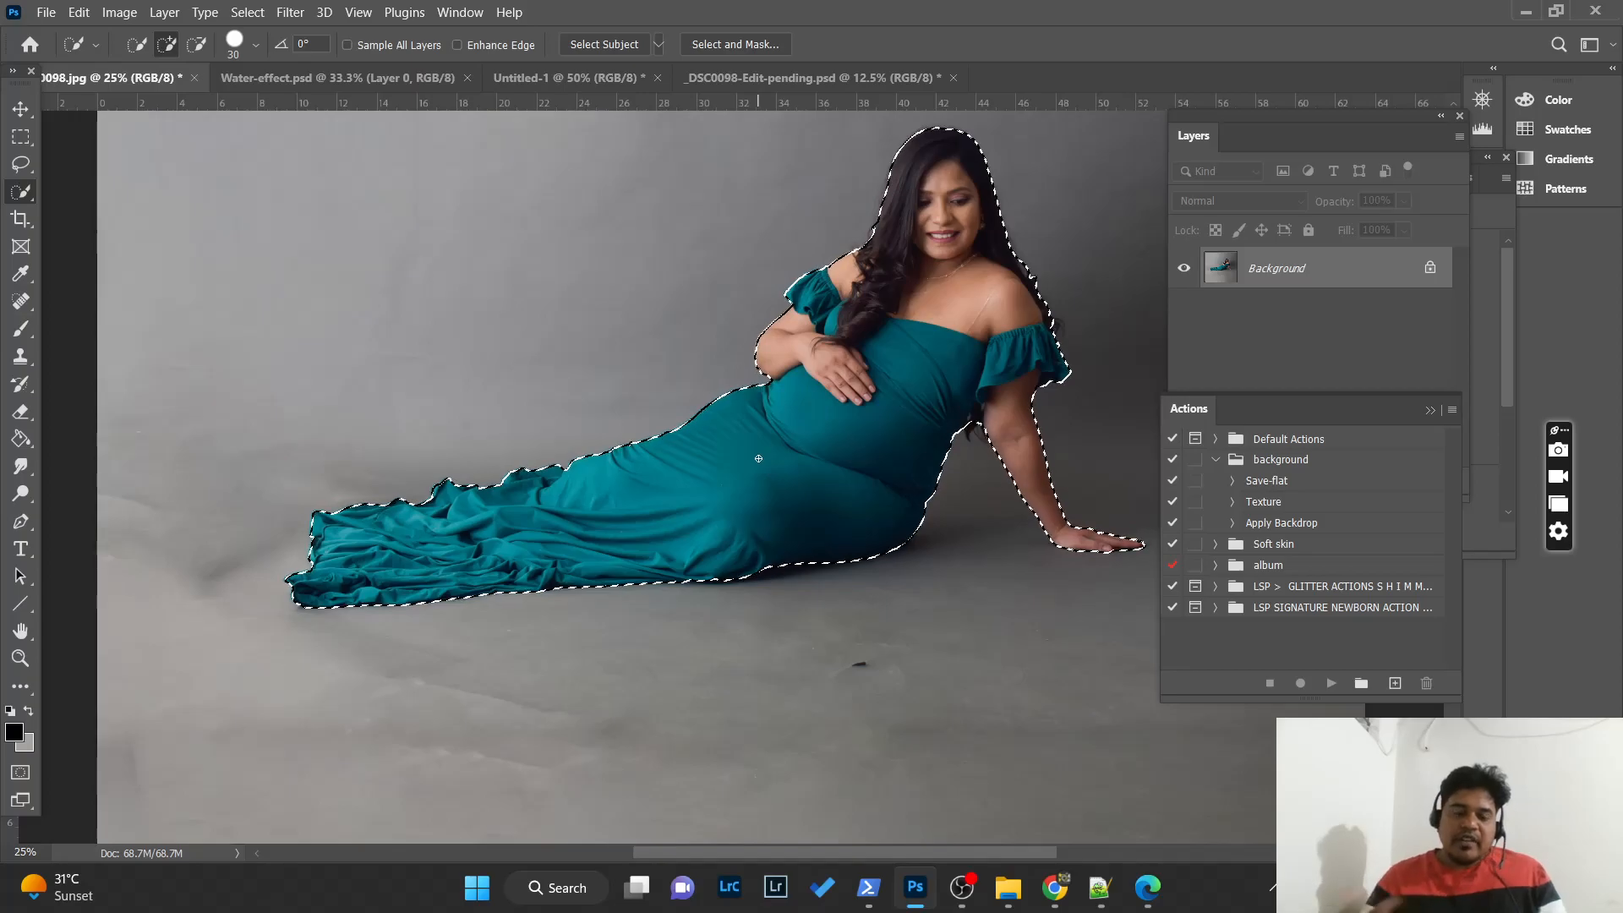
{"action": "key", "text": "ctrl+minus"}
{"action": "key", "text": "ctrl+minus"}
{"action": "key", "text": "ctrl+minus"}
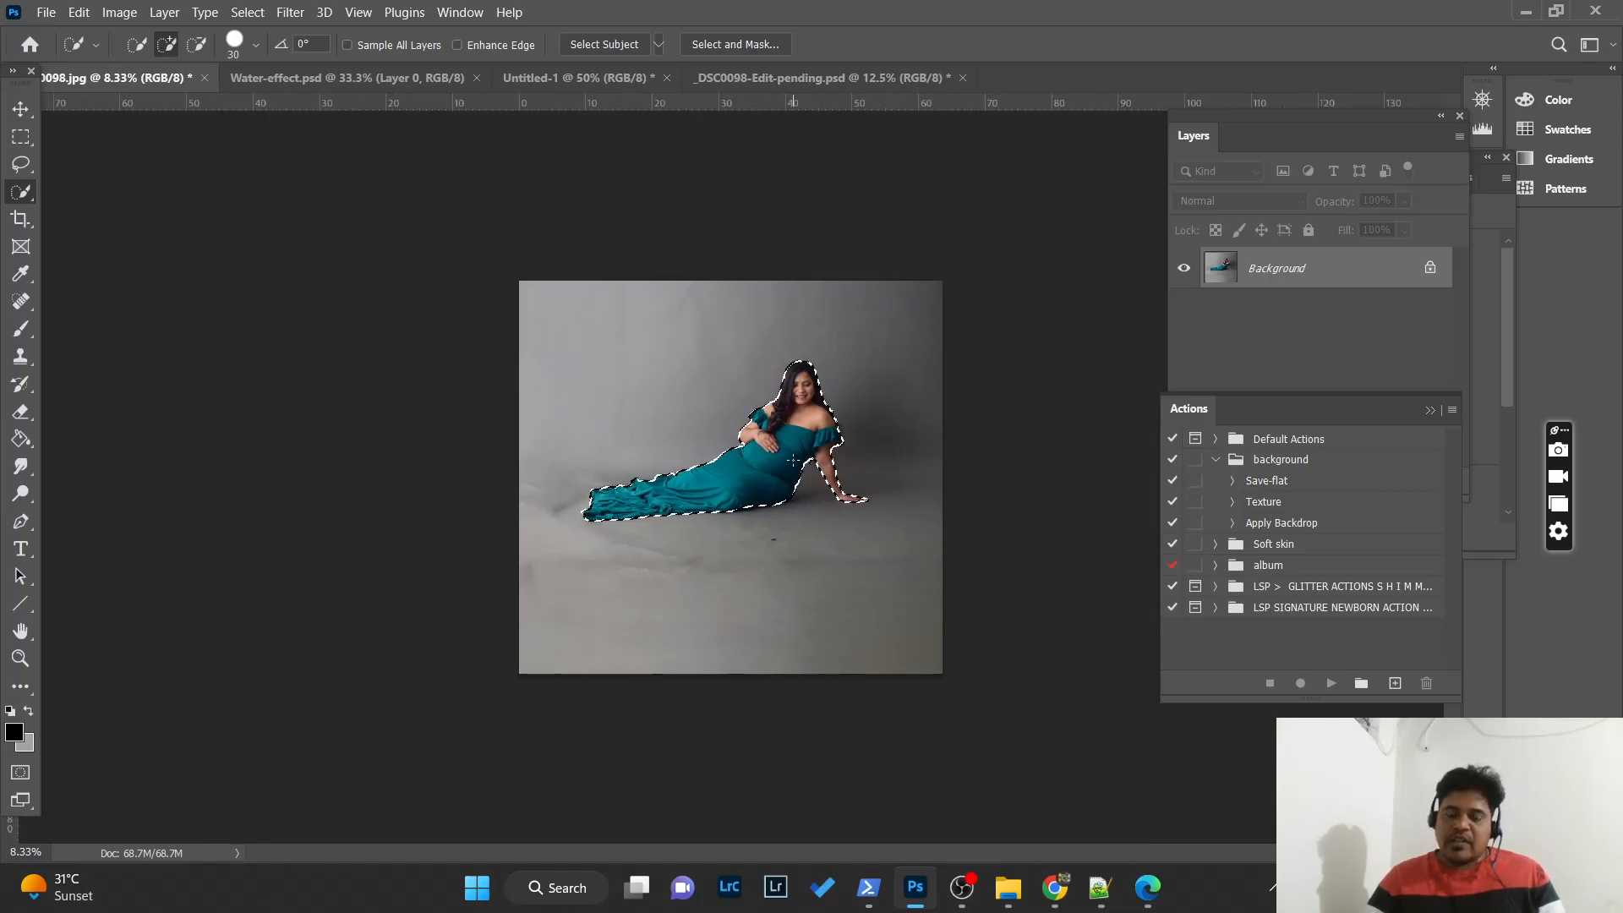
{"action": "key", "text": "ctrl+plus"}
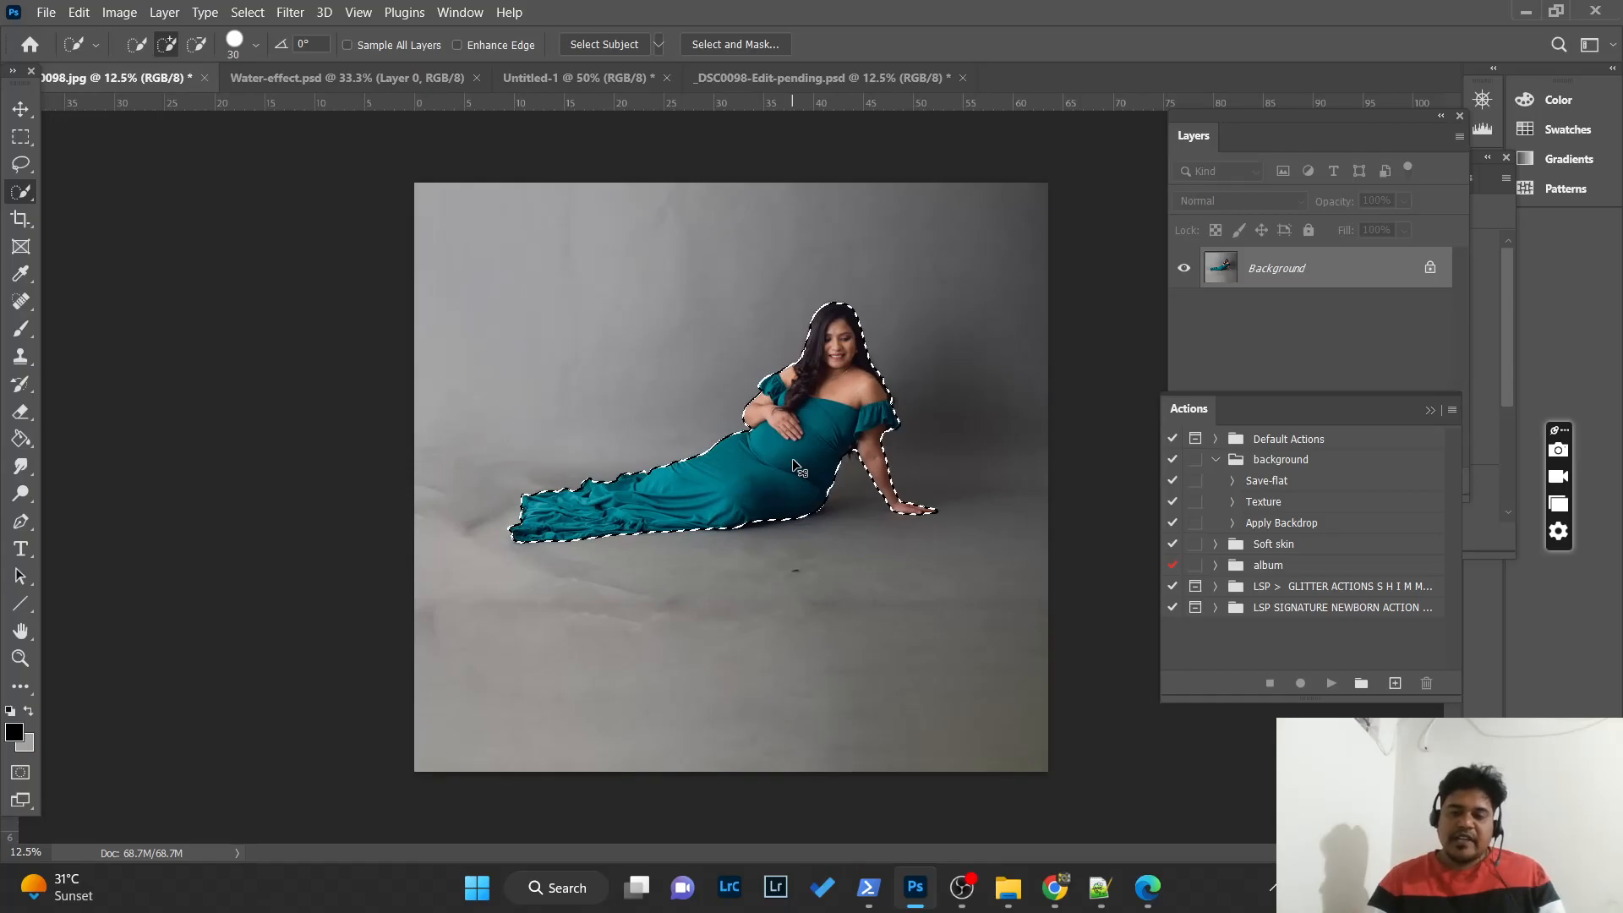
{"action": "key", "text": "ctrl+plus"}
{"action": "key", "text": "ctrl+plus"}
{"action": "key", "text": "ctrl+plus"}
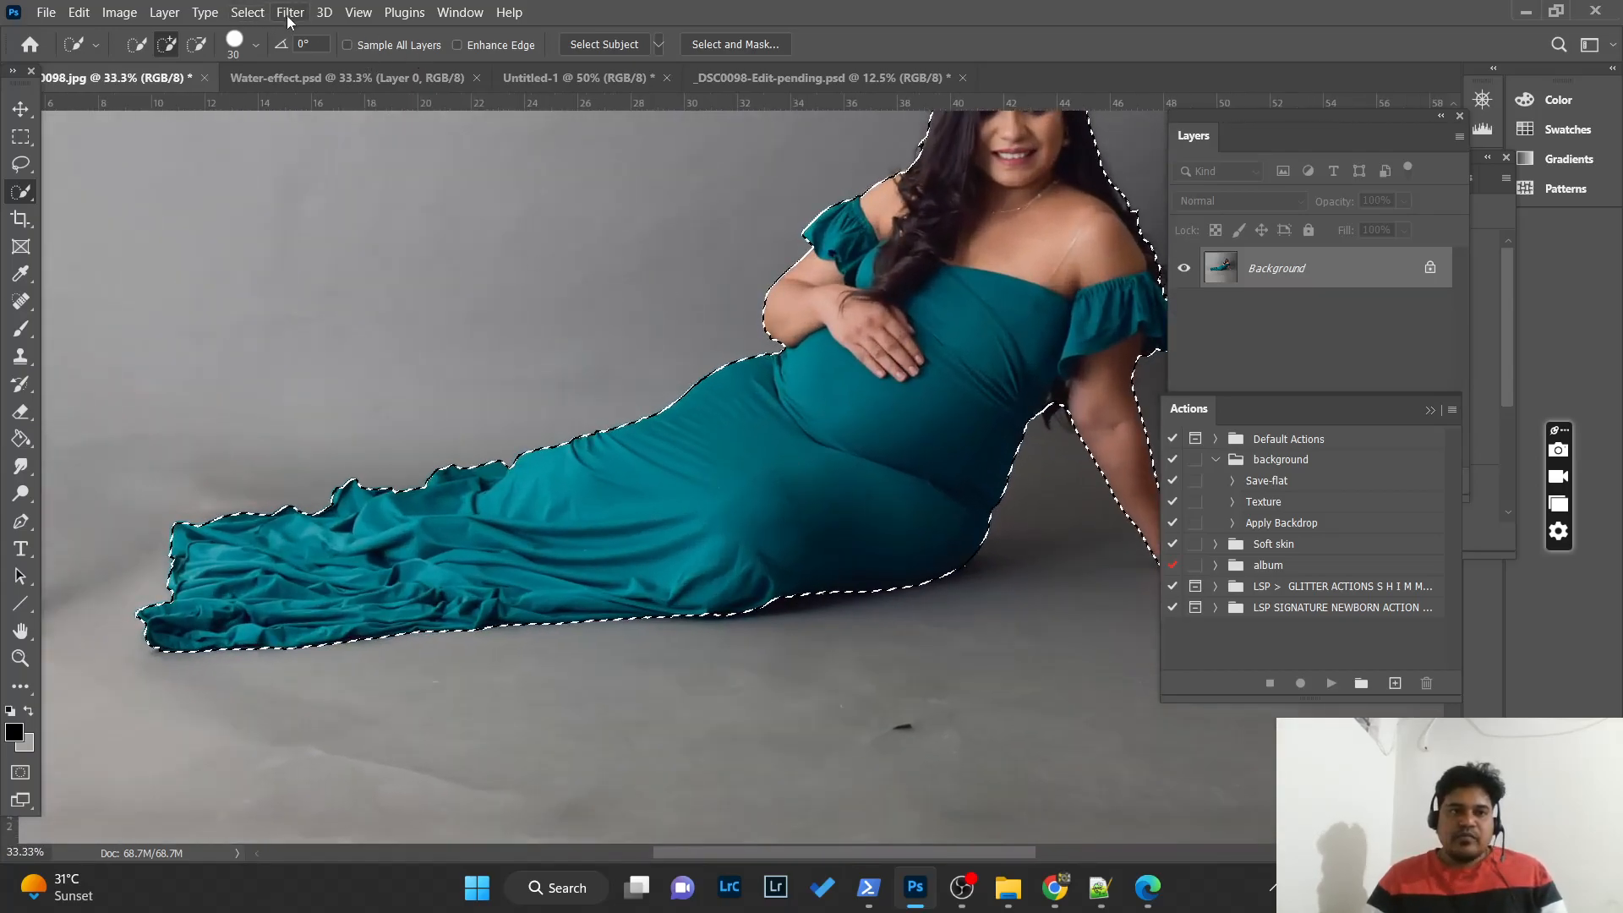
- Expand the selection around the woman by 5 pixels
{"action": "left_click", "coordinate": [254, 14]}
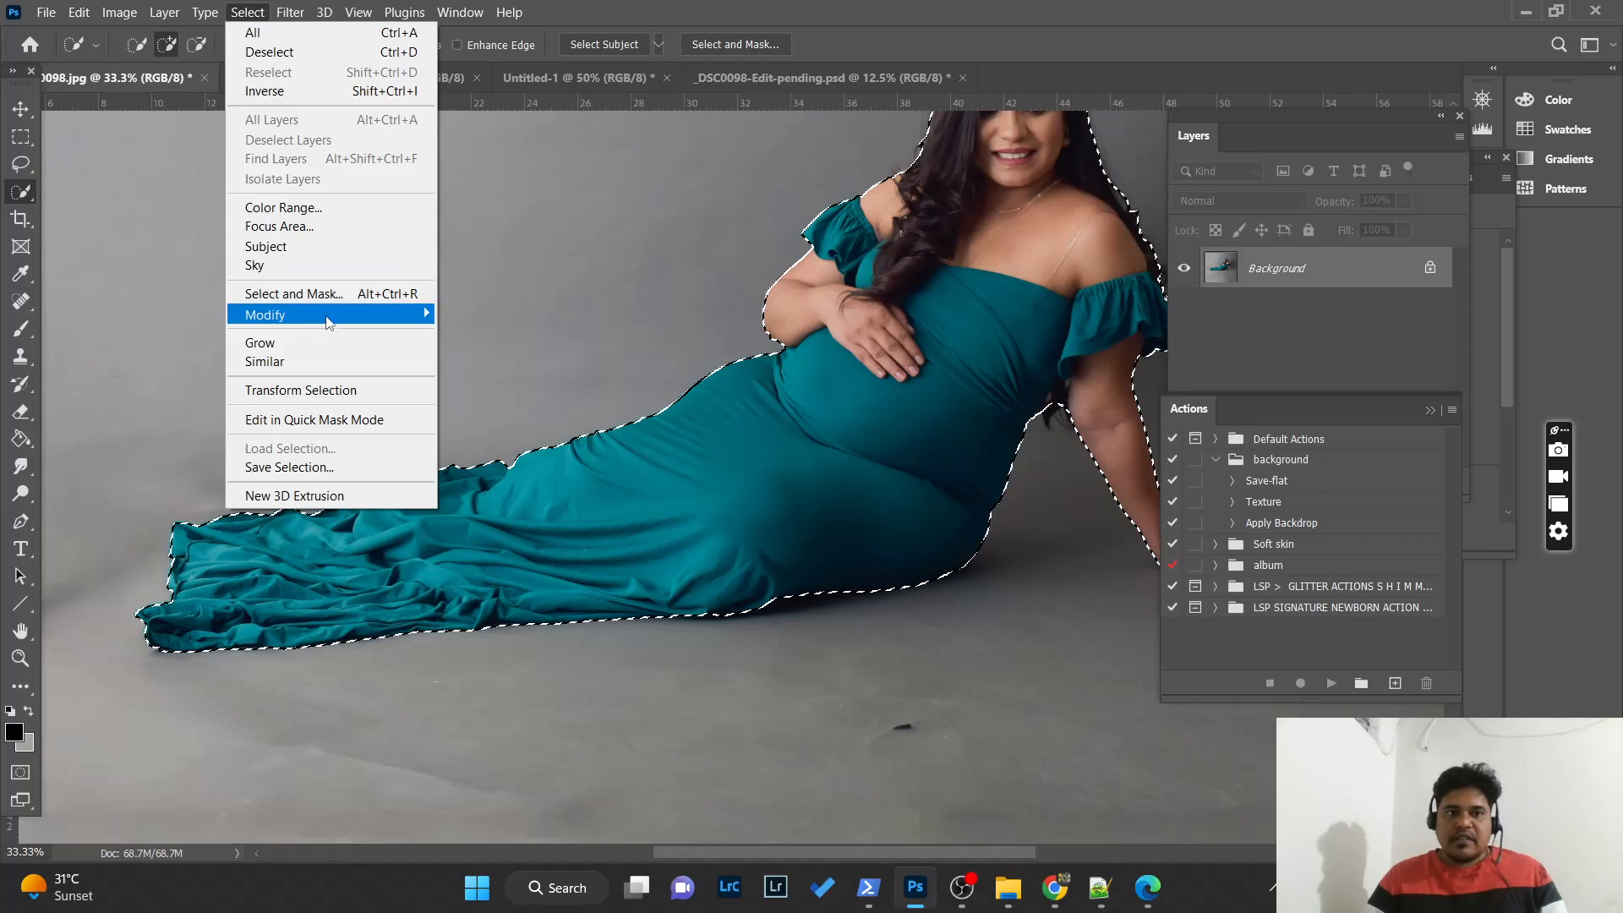
{"action": "mouse_move", "coordinate": [346, 317]}
{"action": "left_click", "coordinate": [496, 354]}
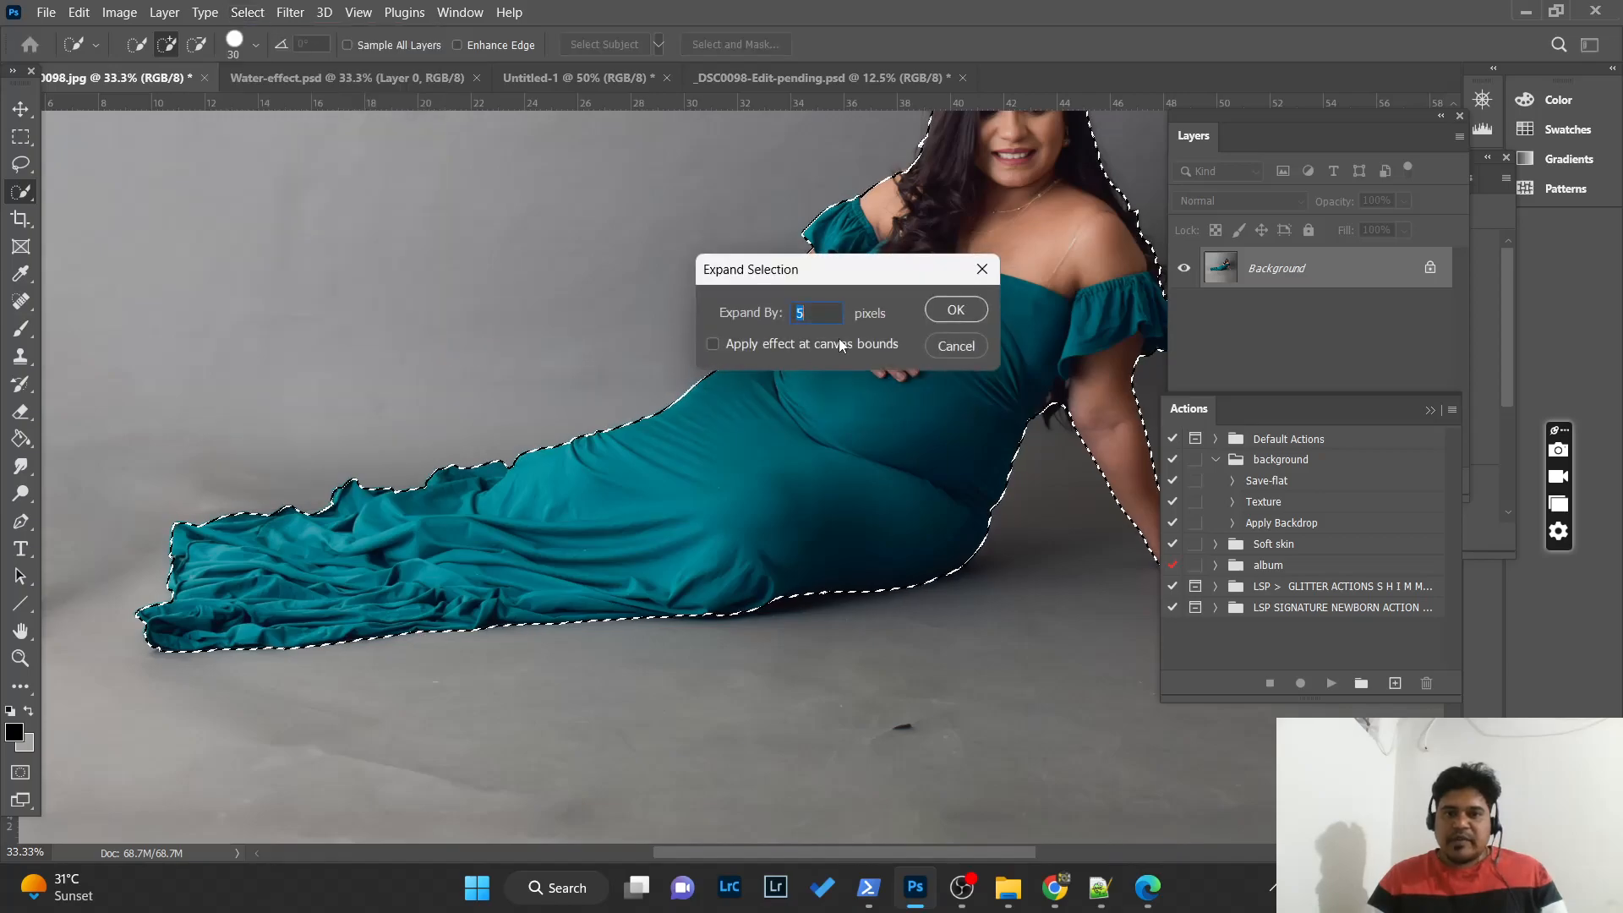
{"action": "key", "text": "Return"}
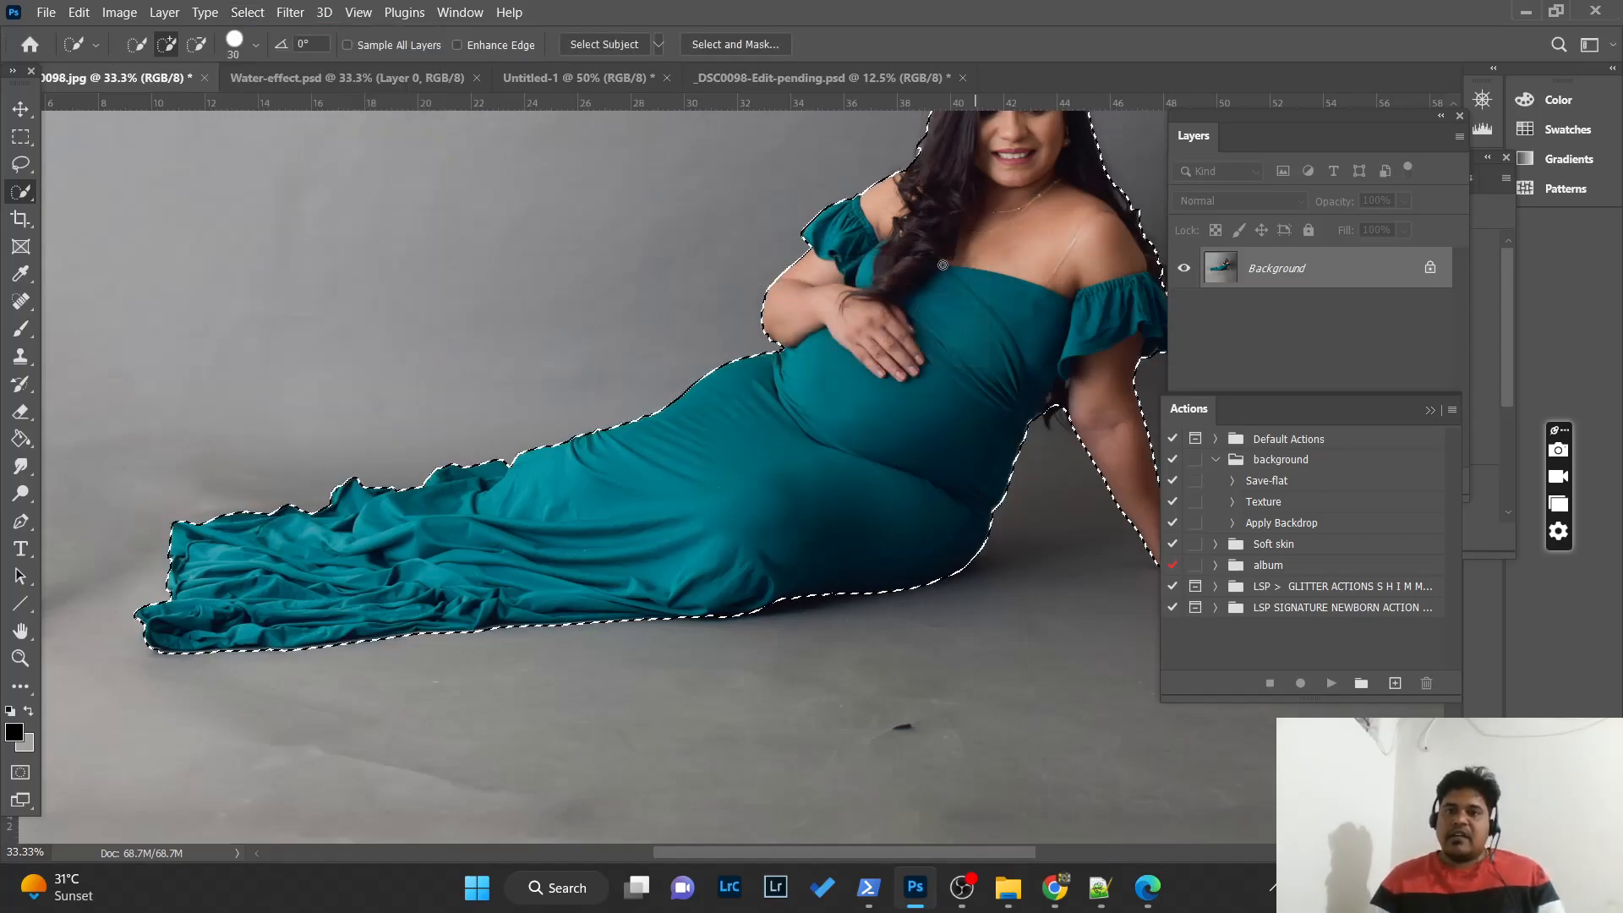
- Invert the selection to cover the backdrop and copy it to a new layer
{"action": "left_click_drag", "start_coordinate": [916, 232], "coordinate": [773, 287]}
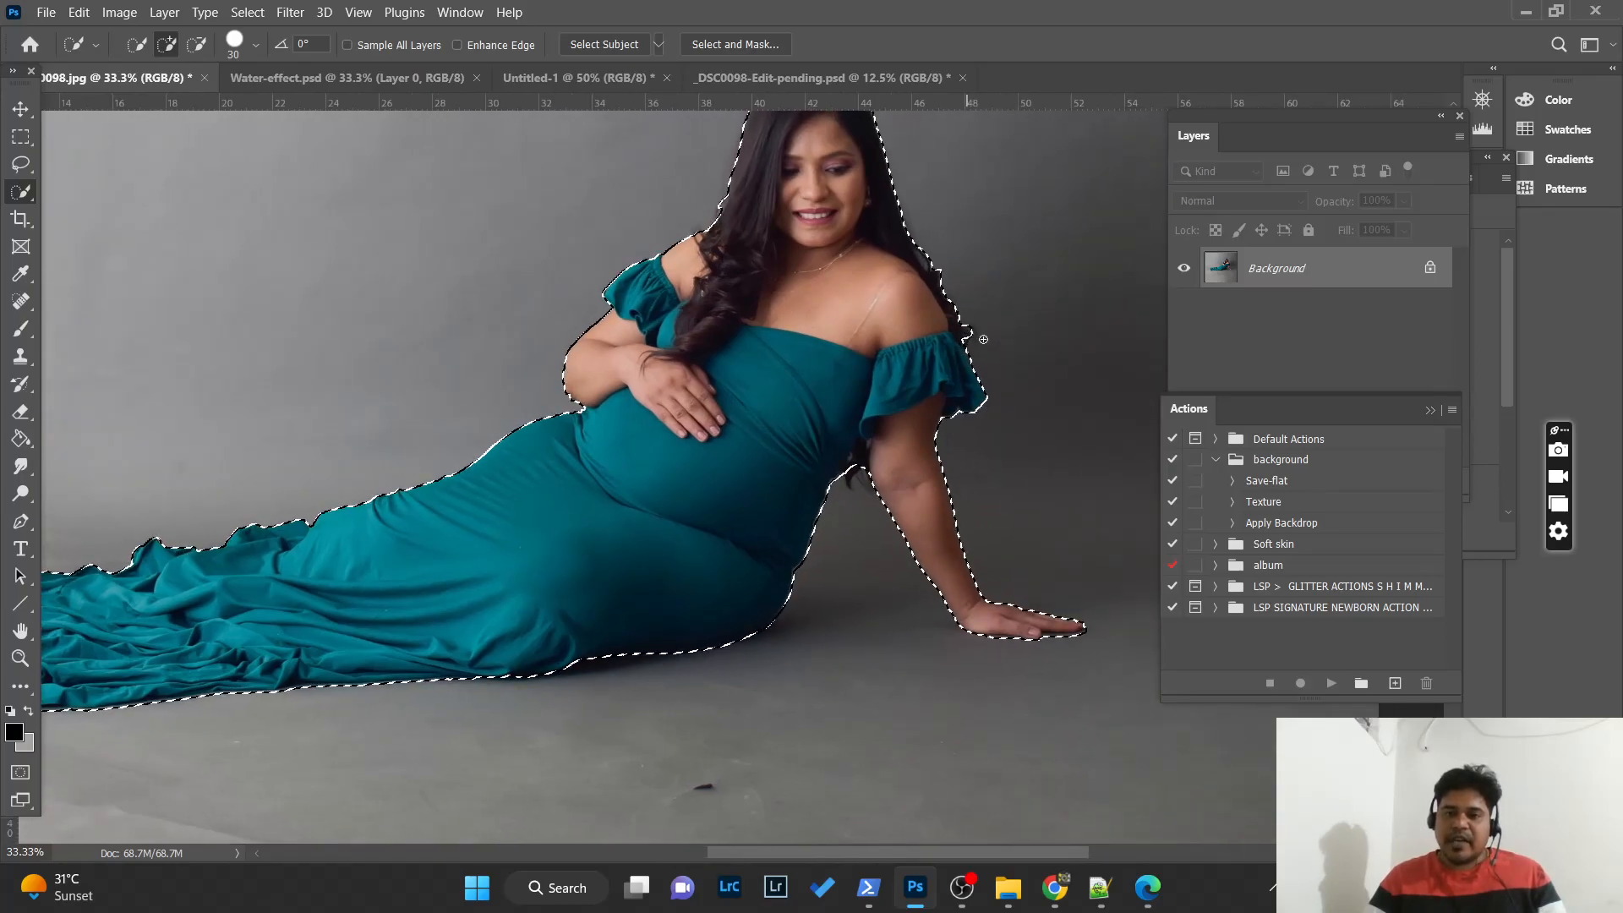
{"action": "left_click_drag", "start_coordinate": [766, 342], "coordinate": [905, 363]}
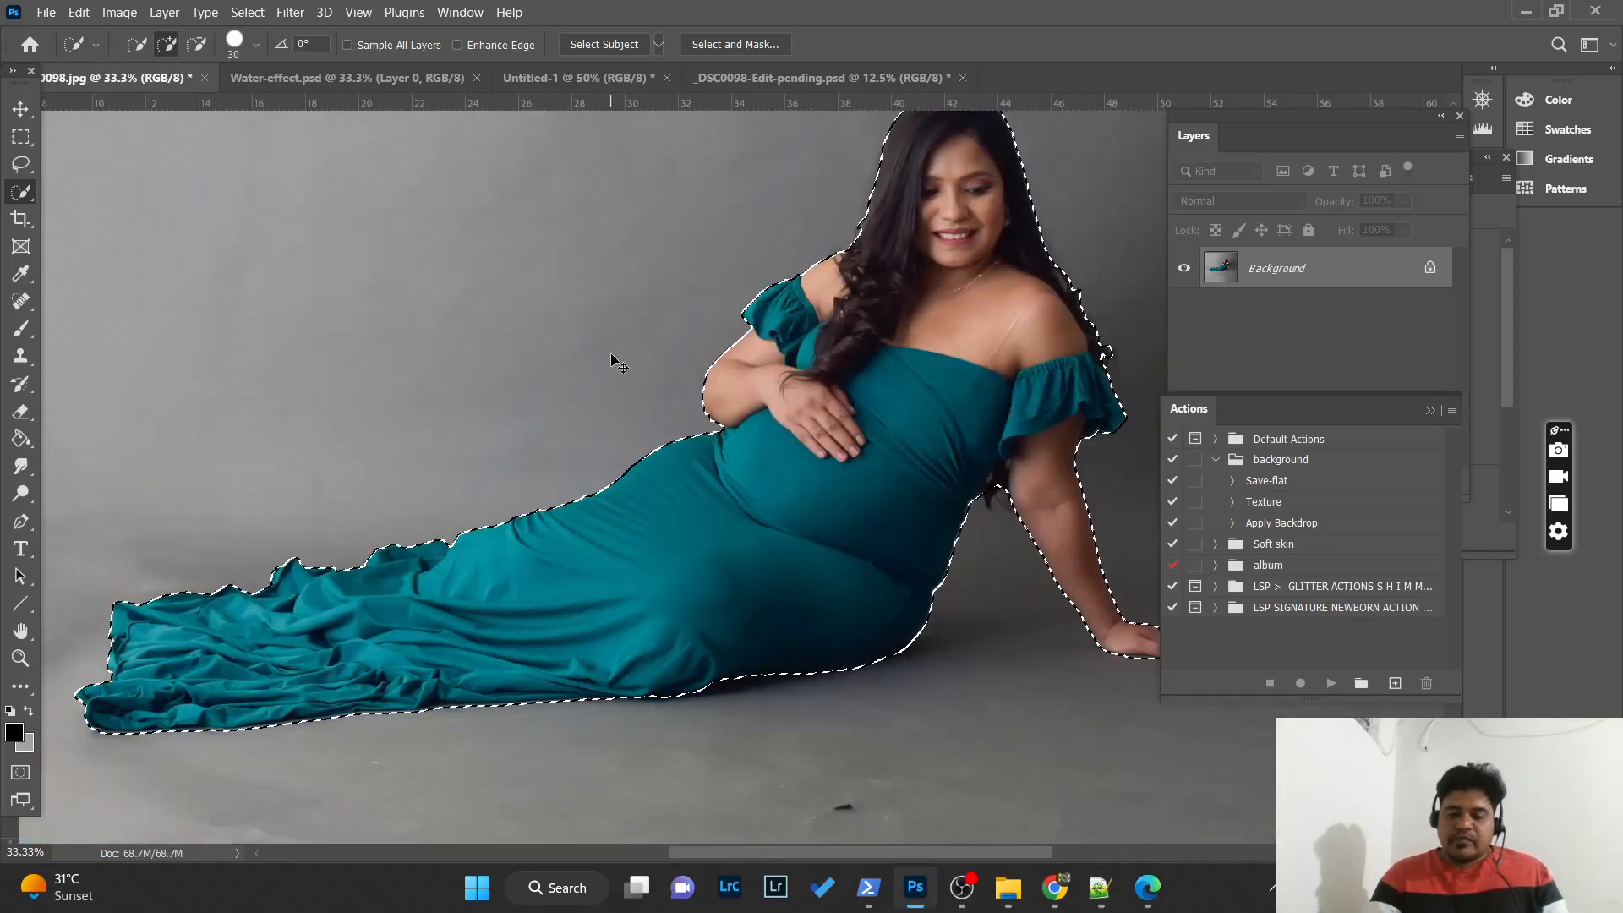
{"action": "scroll", "coordinate": [610, 353], "scroll_direction": "down", "scroll_amount": 2}
{"action": "key", "text": "ctrl+shift+i"}
{"action": "scroll", "coordinate": [845, 322], "scroll_direction": "down", "scroll_amount": 1}
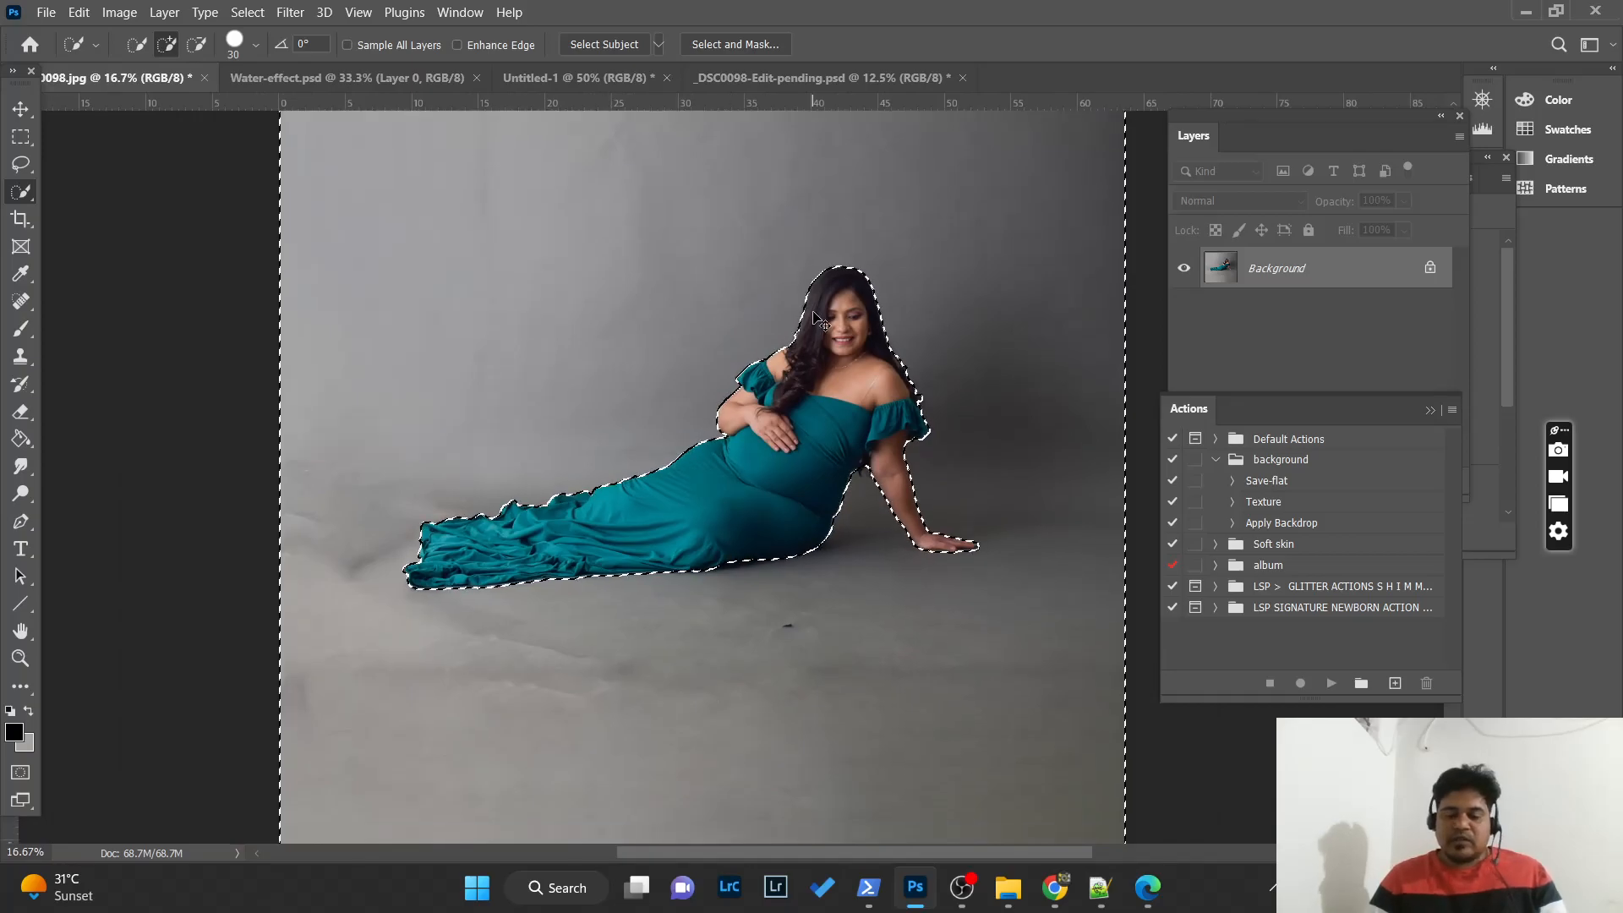
{"action": "key", "text": "ctrl+j"}
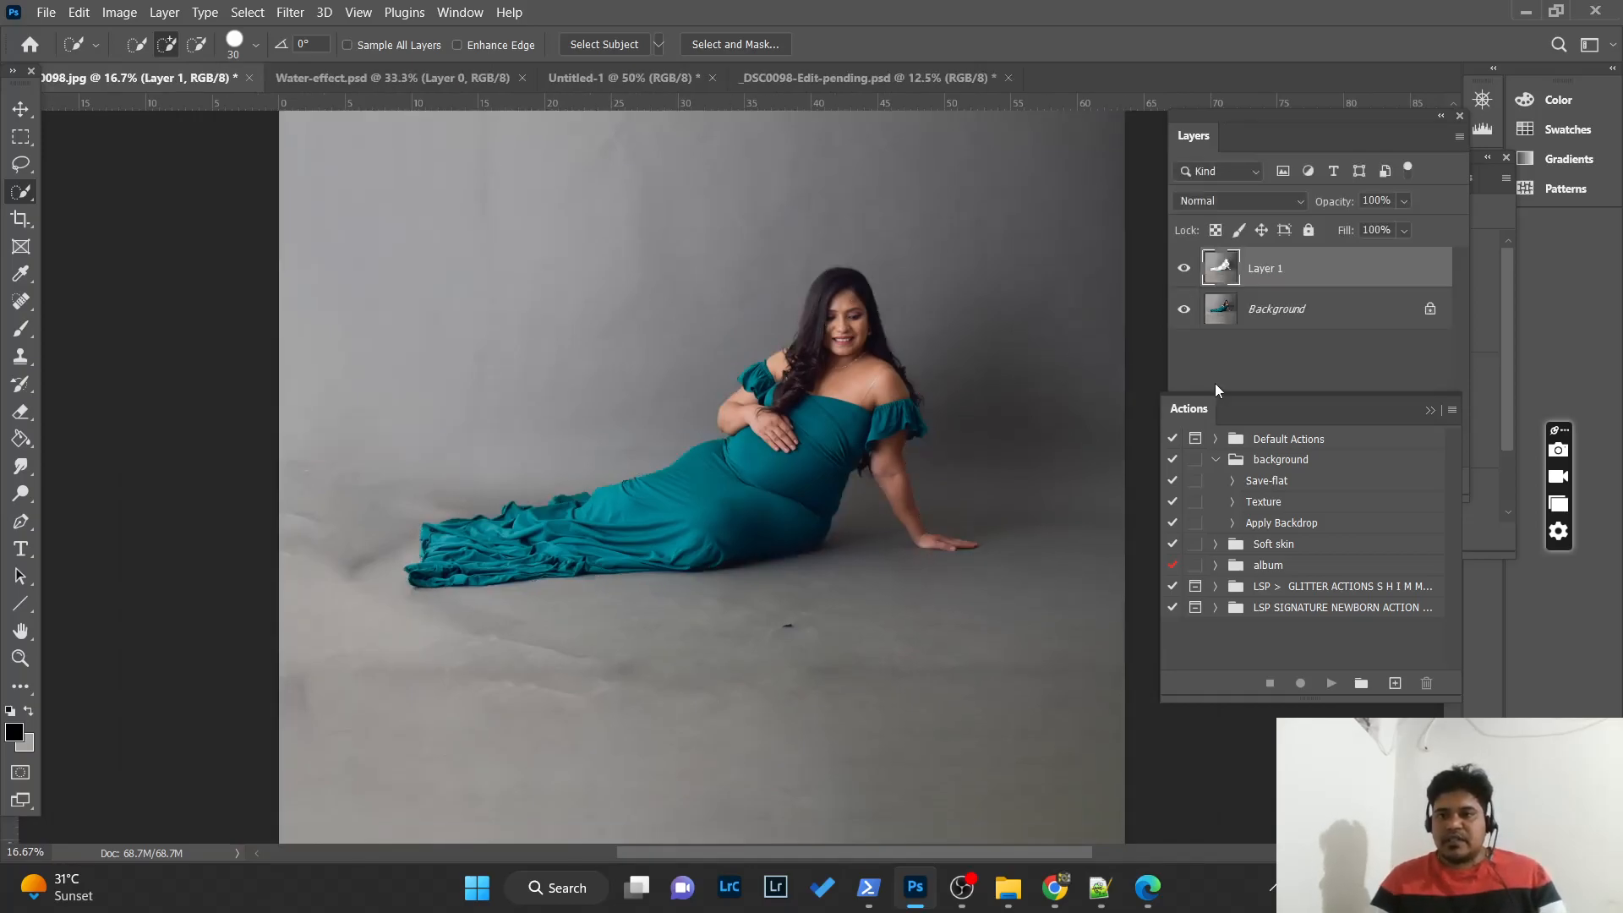
- Check the backdrop cutout with the Background layer temporarily hidden, and load the pixels of Layer 1 as a selection
{"action": "left_click", "coordinate": [1195, 312]}
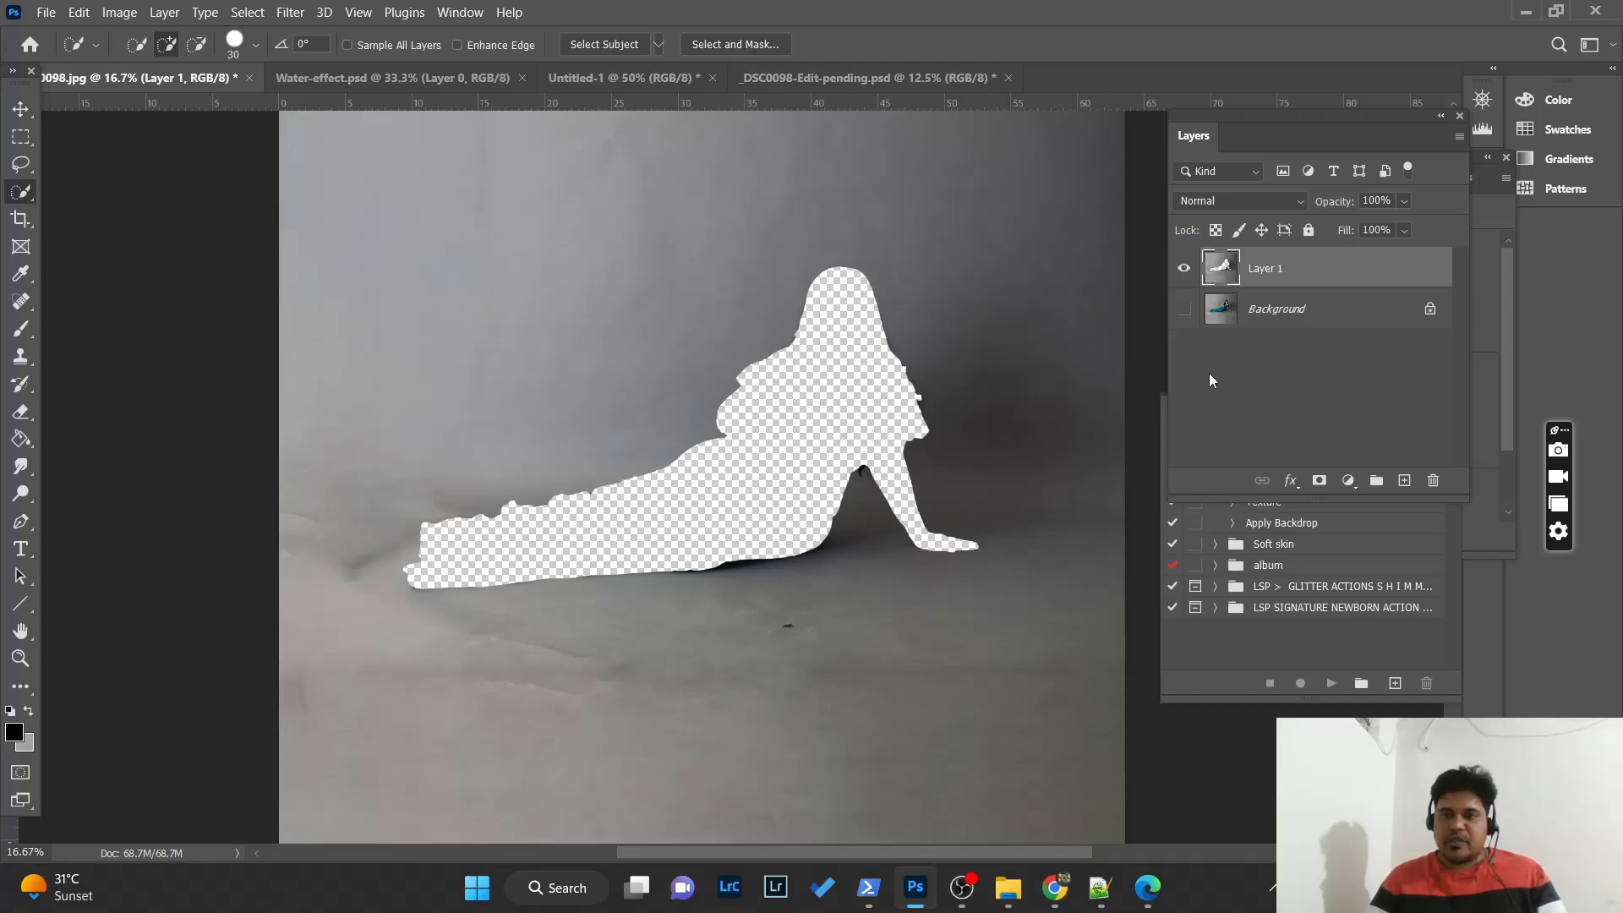
{"action": "left_click", "coordinate": [1193, 314]}
{"action": "right_click", "coordinate": [1232, 272]}
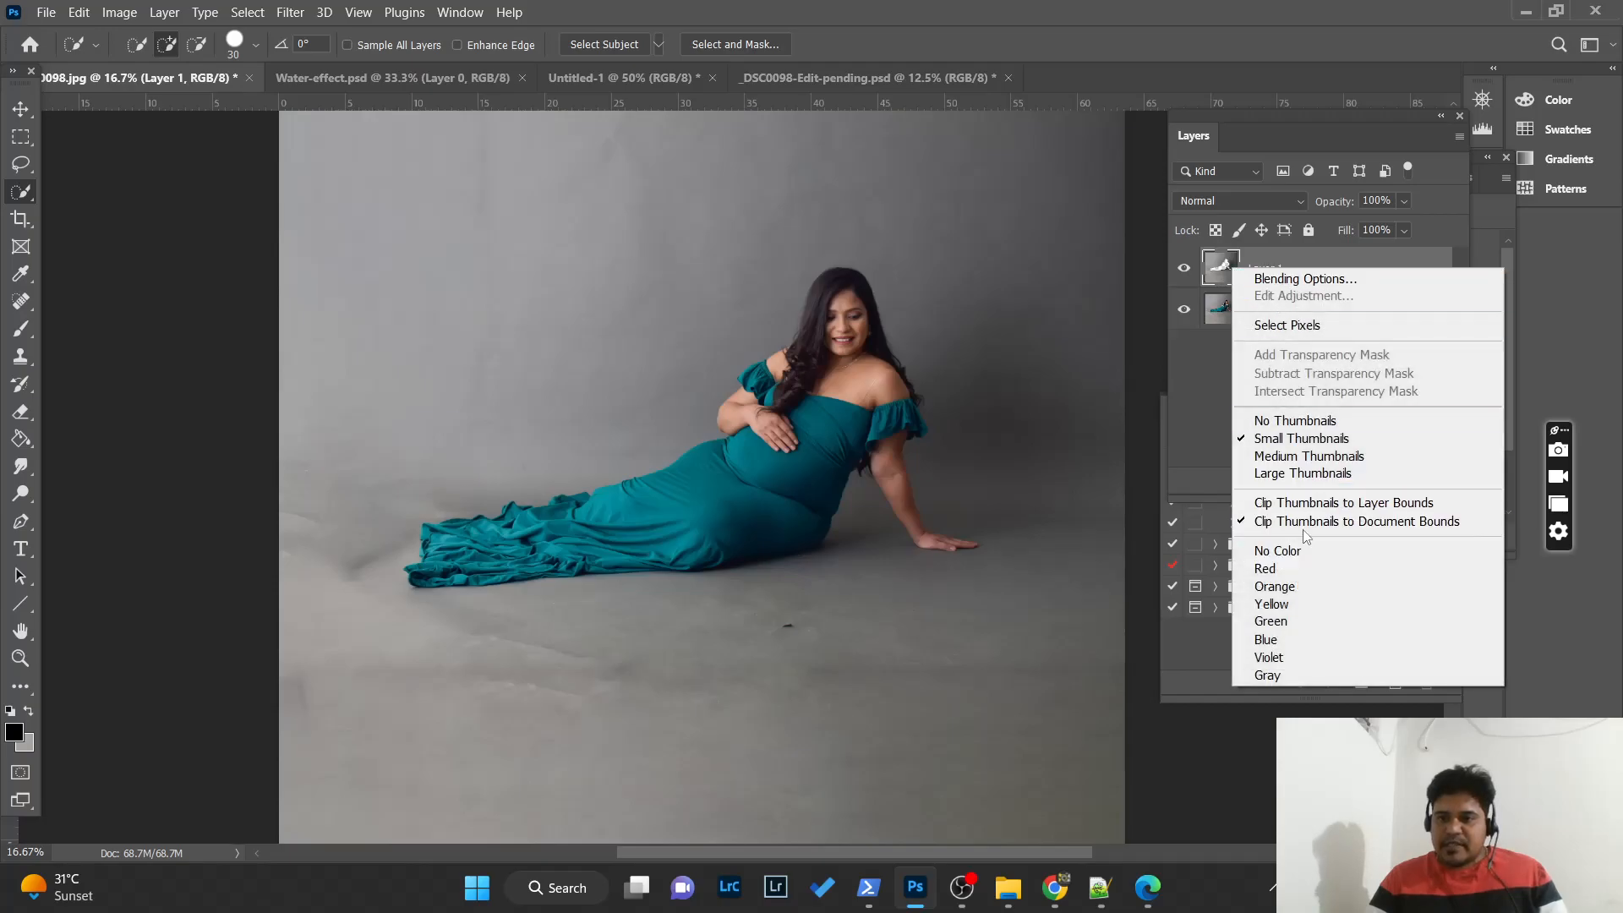
{"action": "left_click", "coordinate": [1309, 330]}
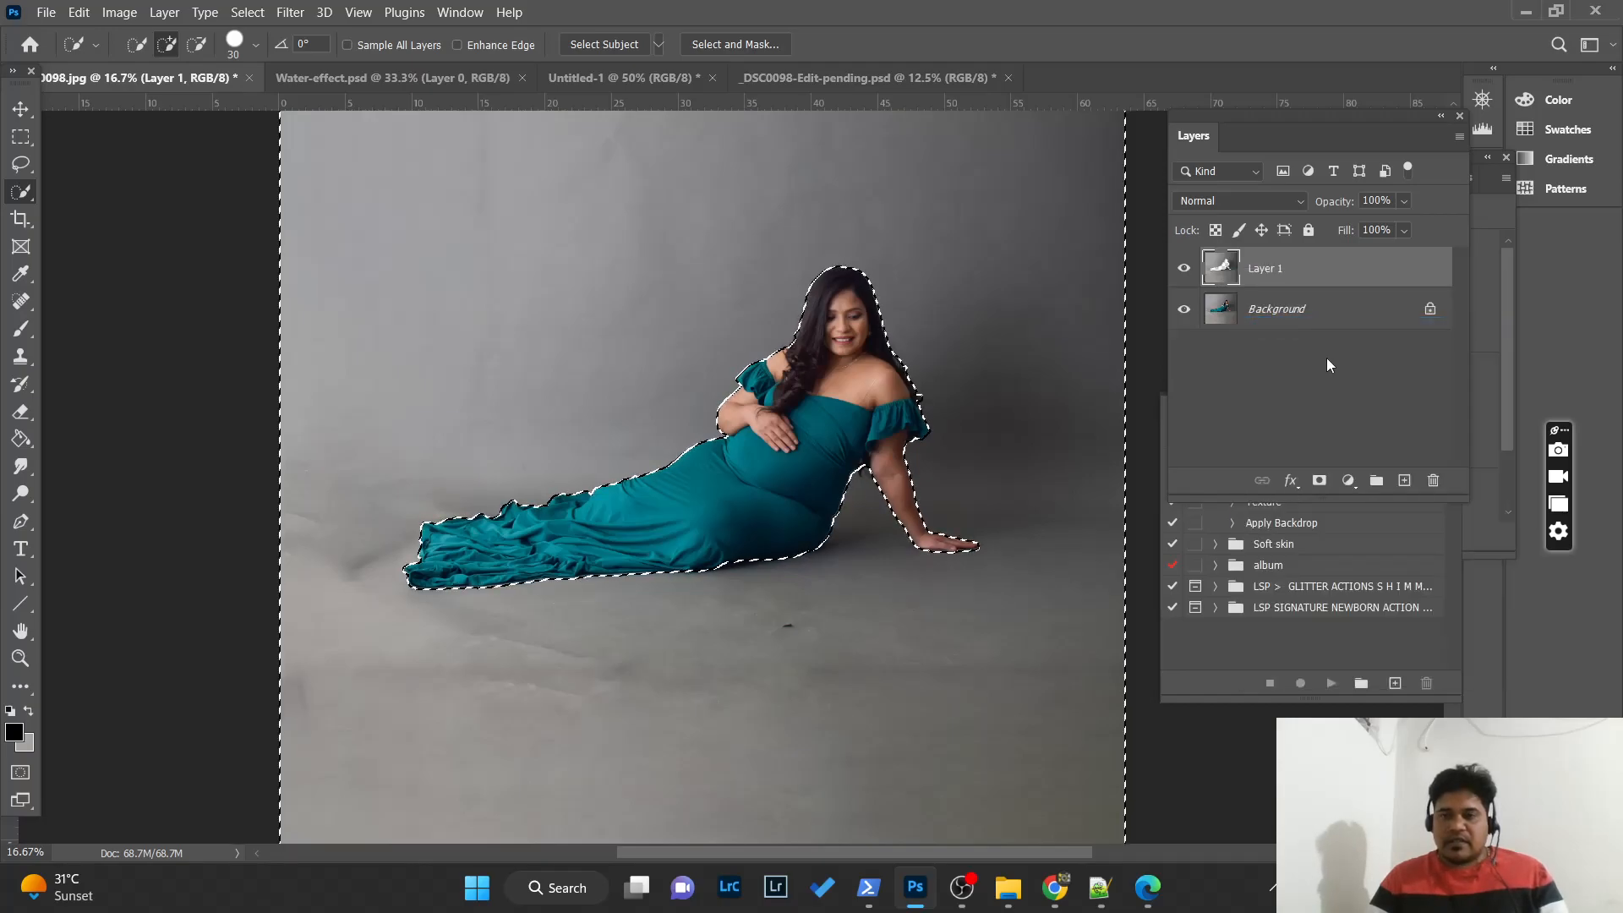
- Smooth the backdrop on Layer 1 with a Median filter at a radius of 70 pixels
{"action": "left_click", "coordinate": [287, 12]}
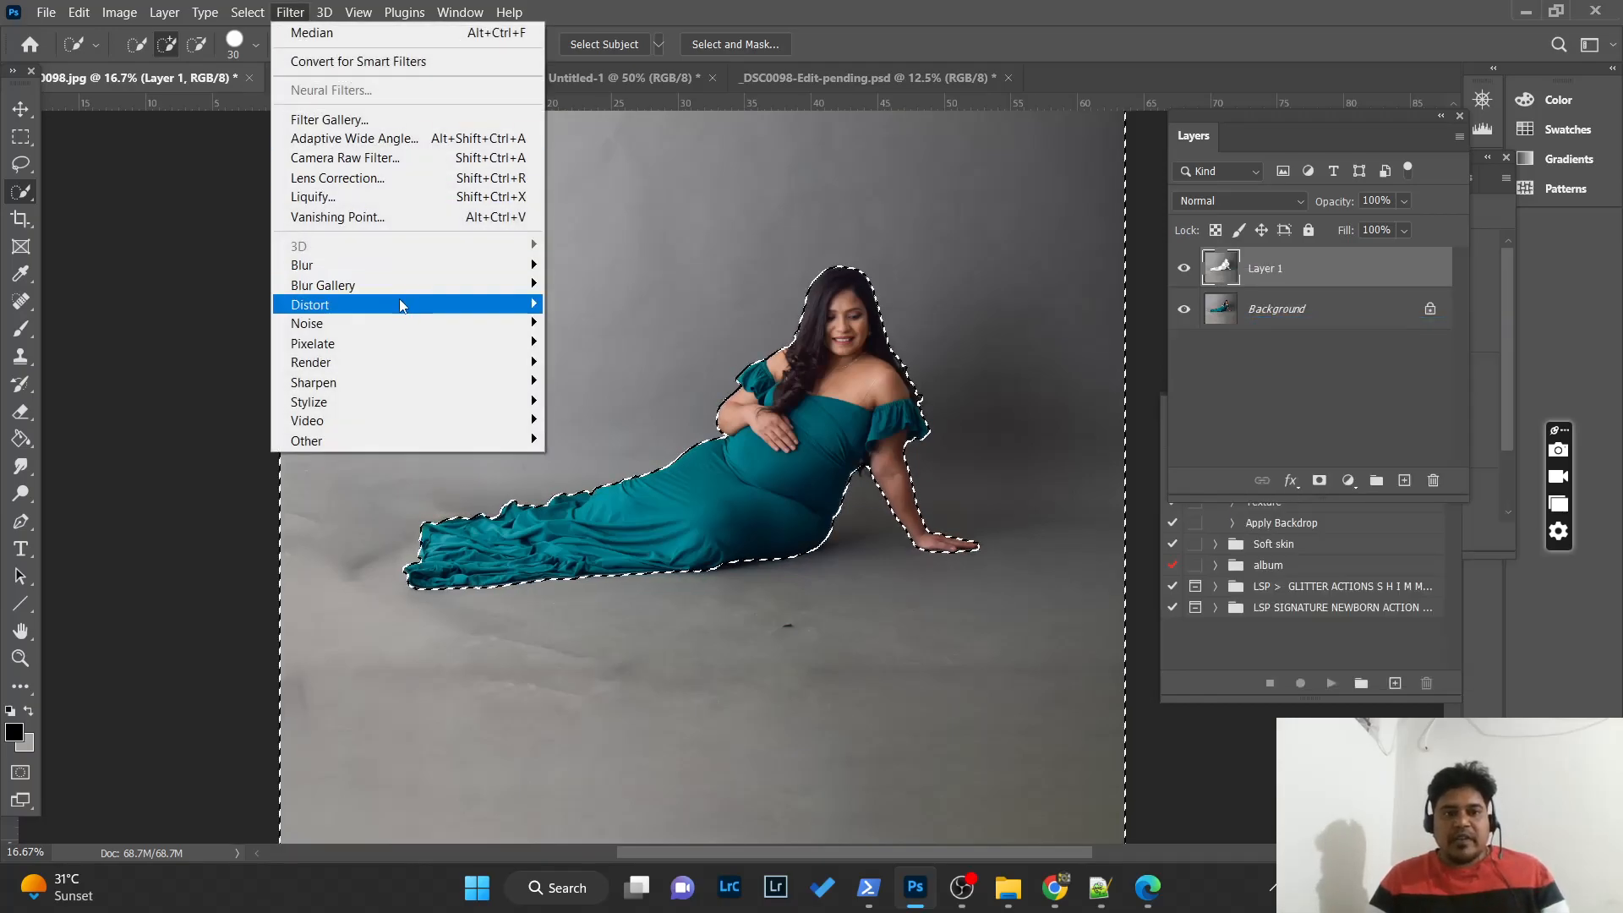
{"action": "mouse_move", "coordinate": [399, 323]}
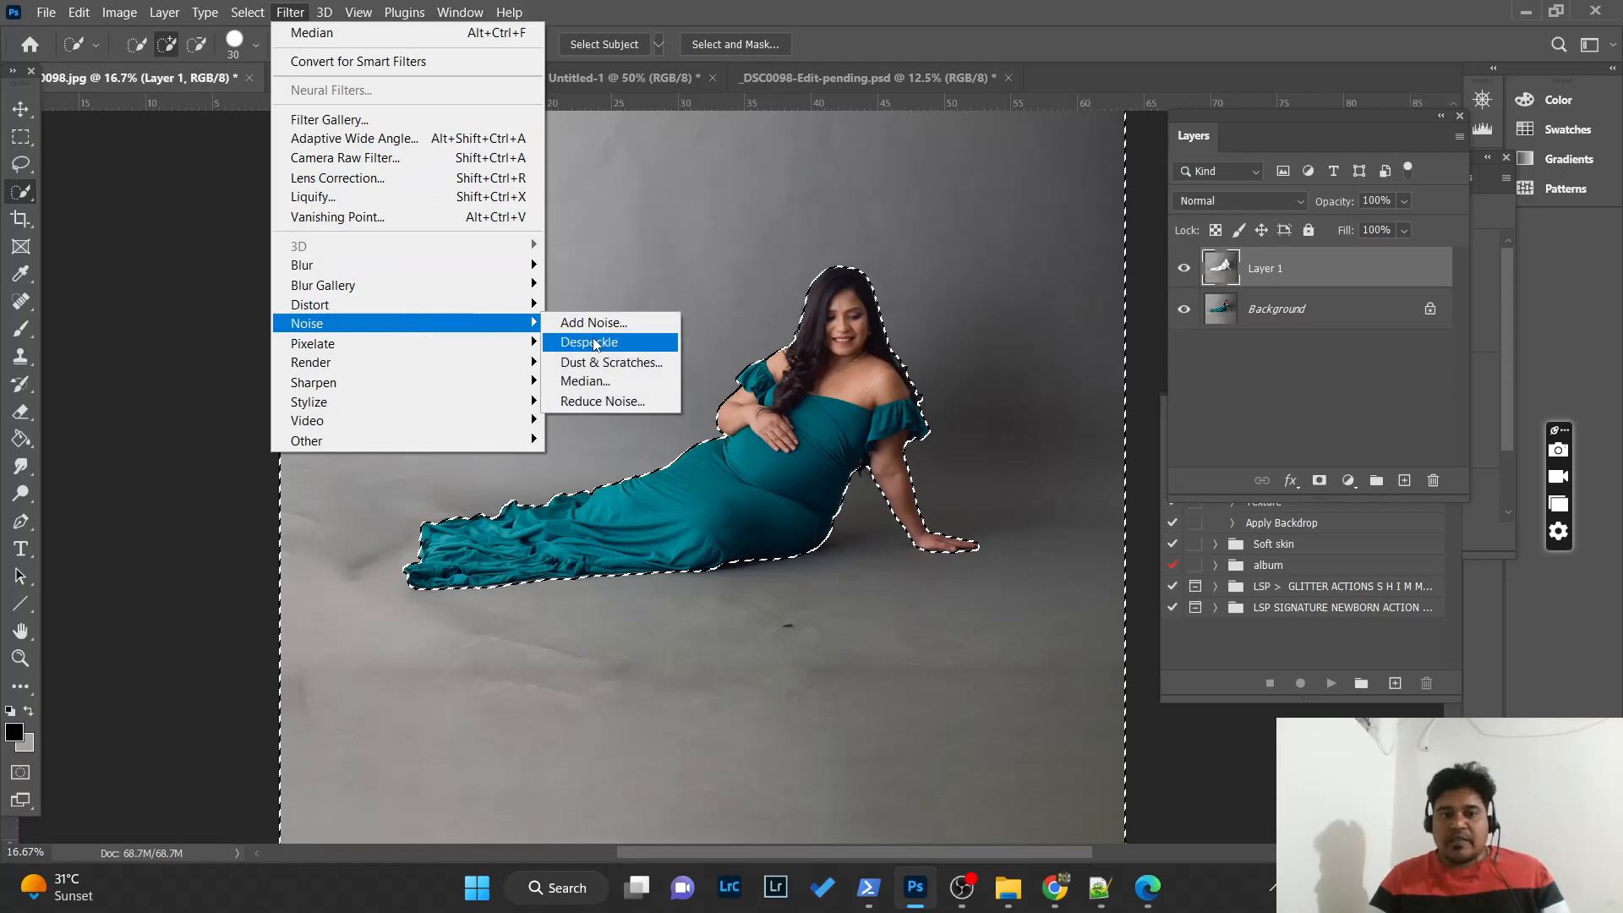
{"action": "left_click", "coordinate": [612, 385]}
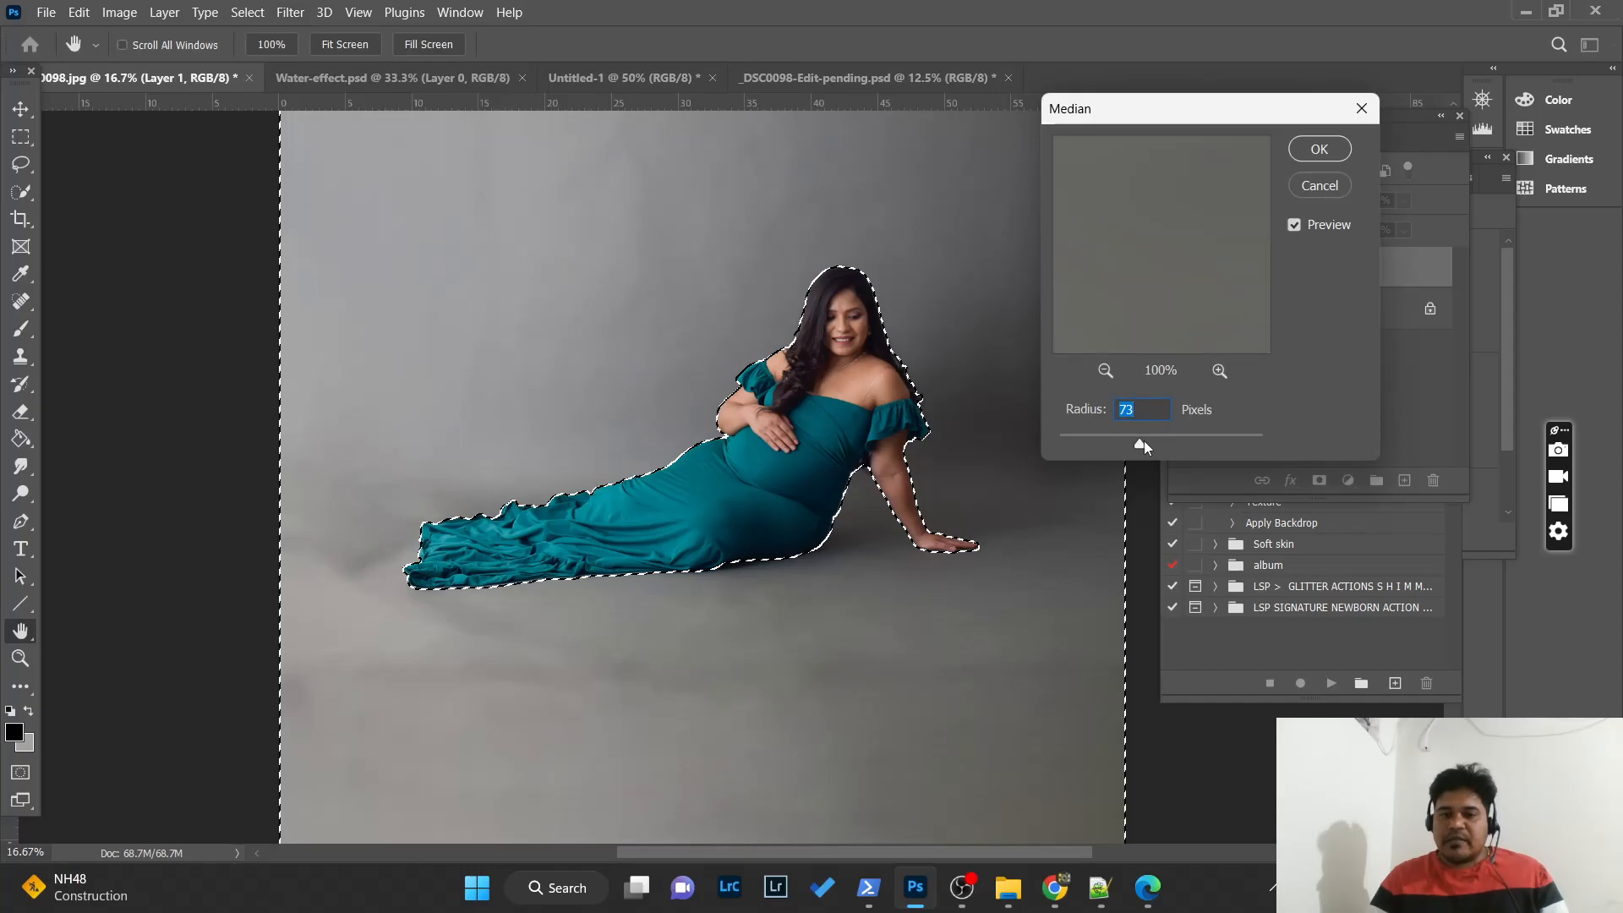
{"action": "left_click_drag", "start_coordinate": [1142, 444], "coordinate": [1315, 451]}
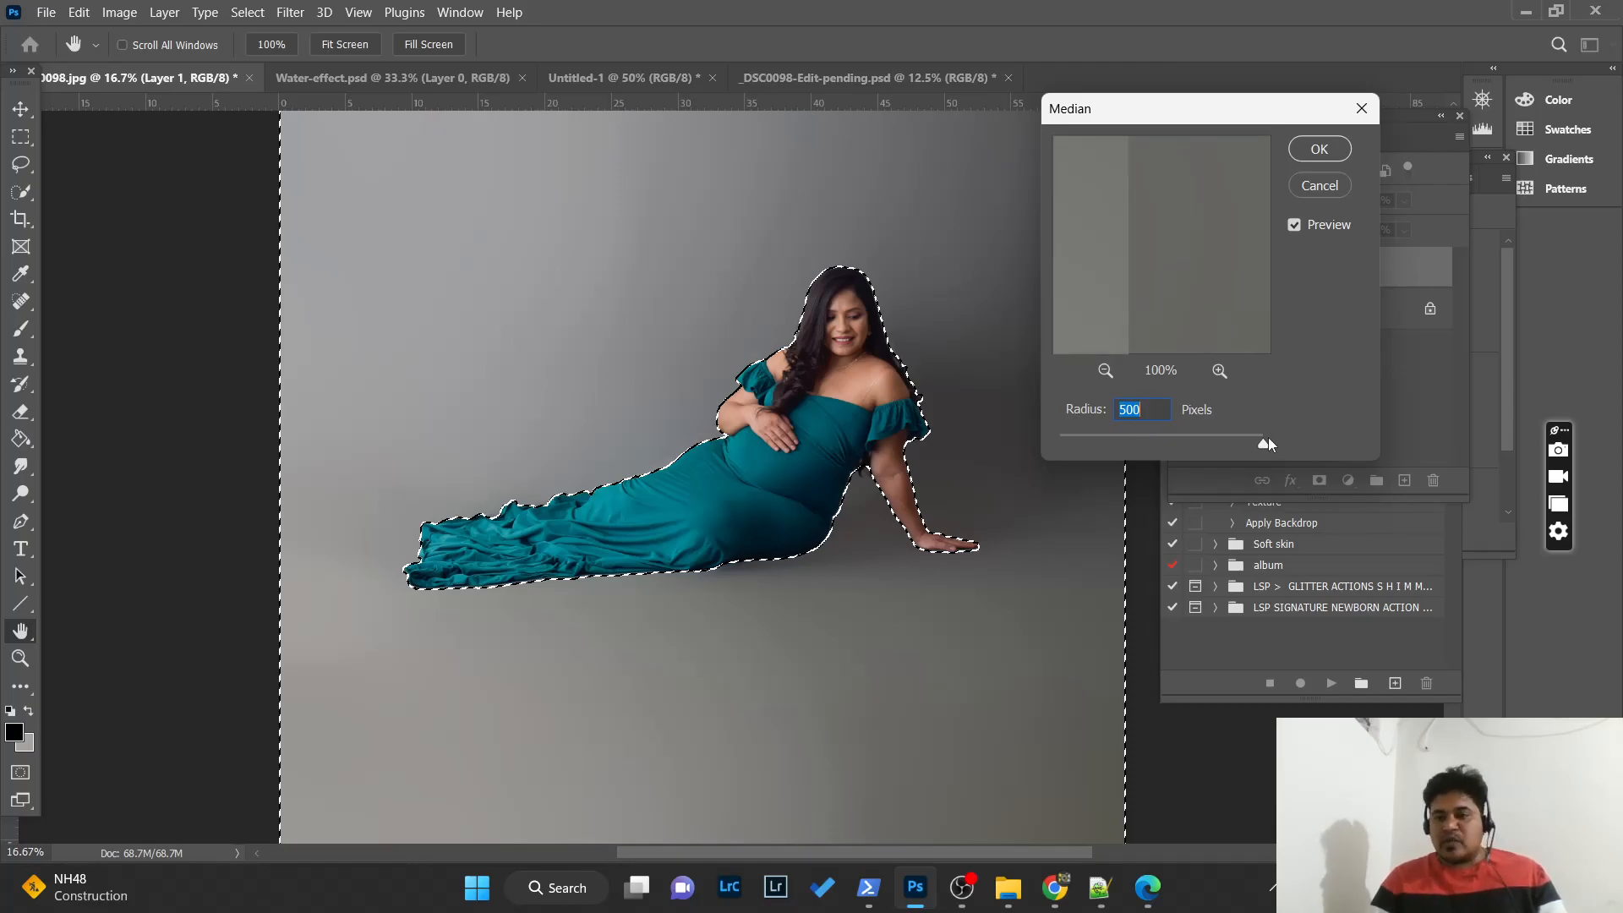
{"action": "left_click_drag", "start_coordinate": [1265, 439], "coordinate": [1141, 456]}
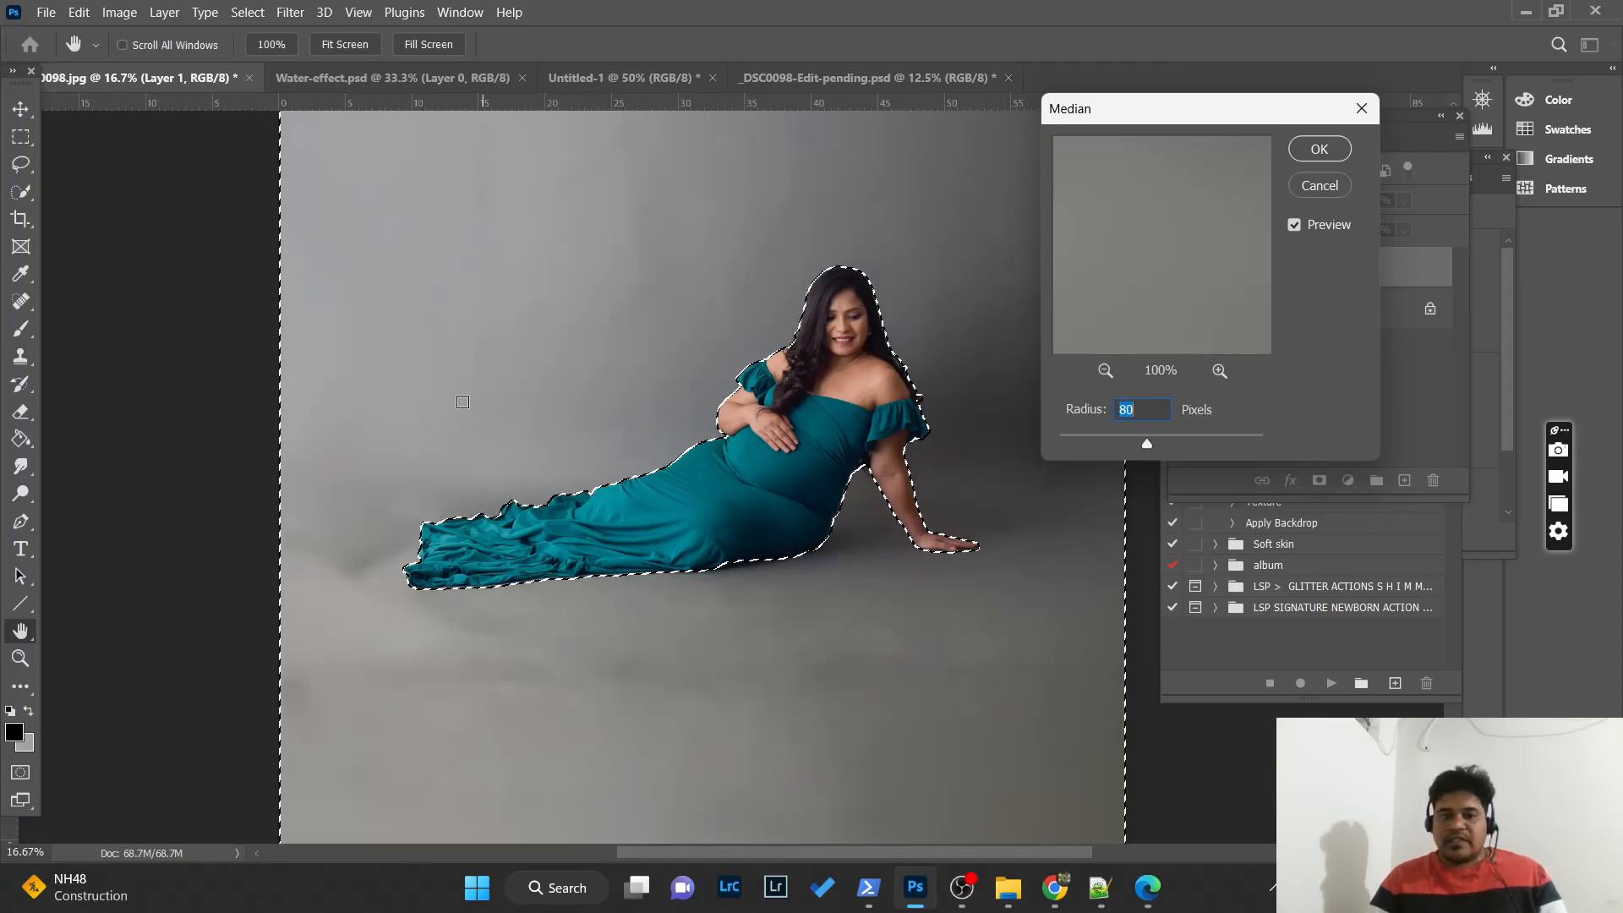
{"action": "left_click_drag", "start_coordinate": [1153, 453], "coordinate": [1148, 446]}
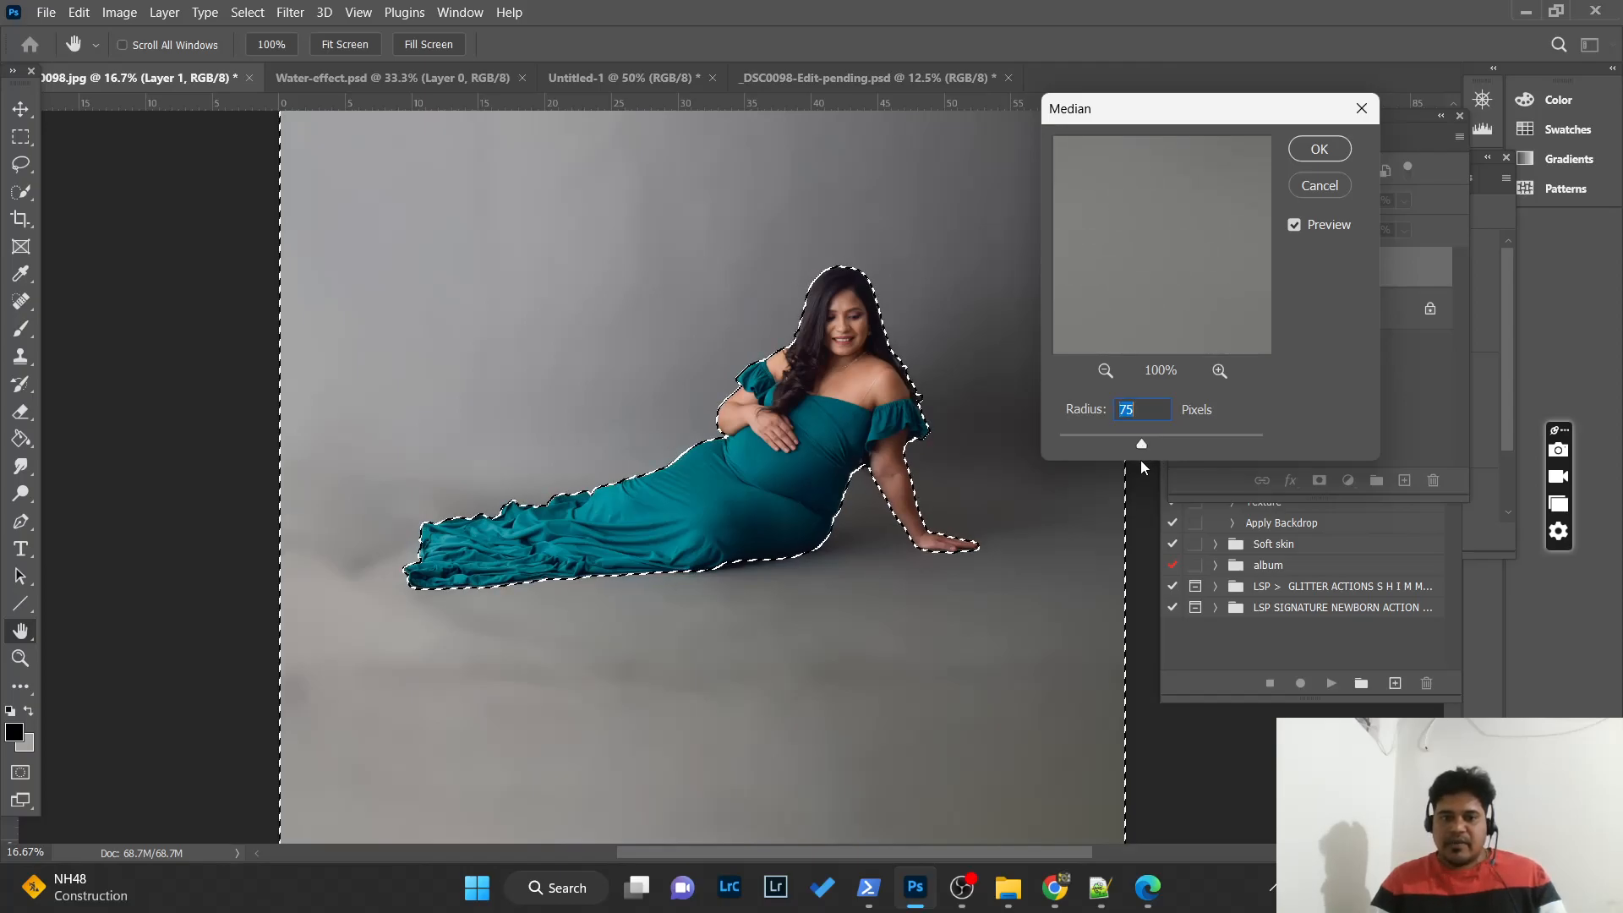
{"action": "left_click", "coordinate": [1139, 450]}
{"action": "type", "text": "70"}
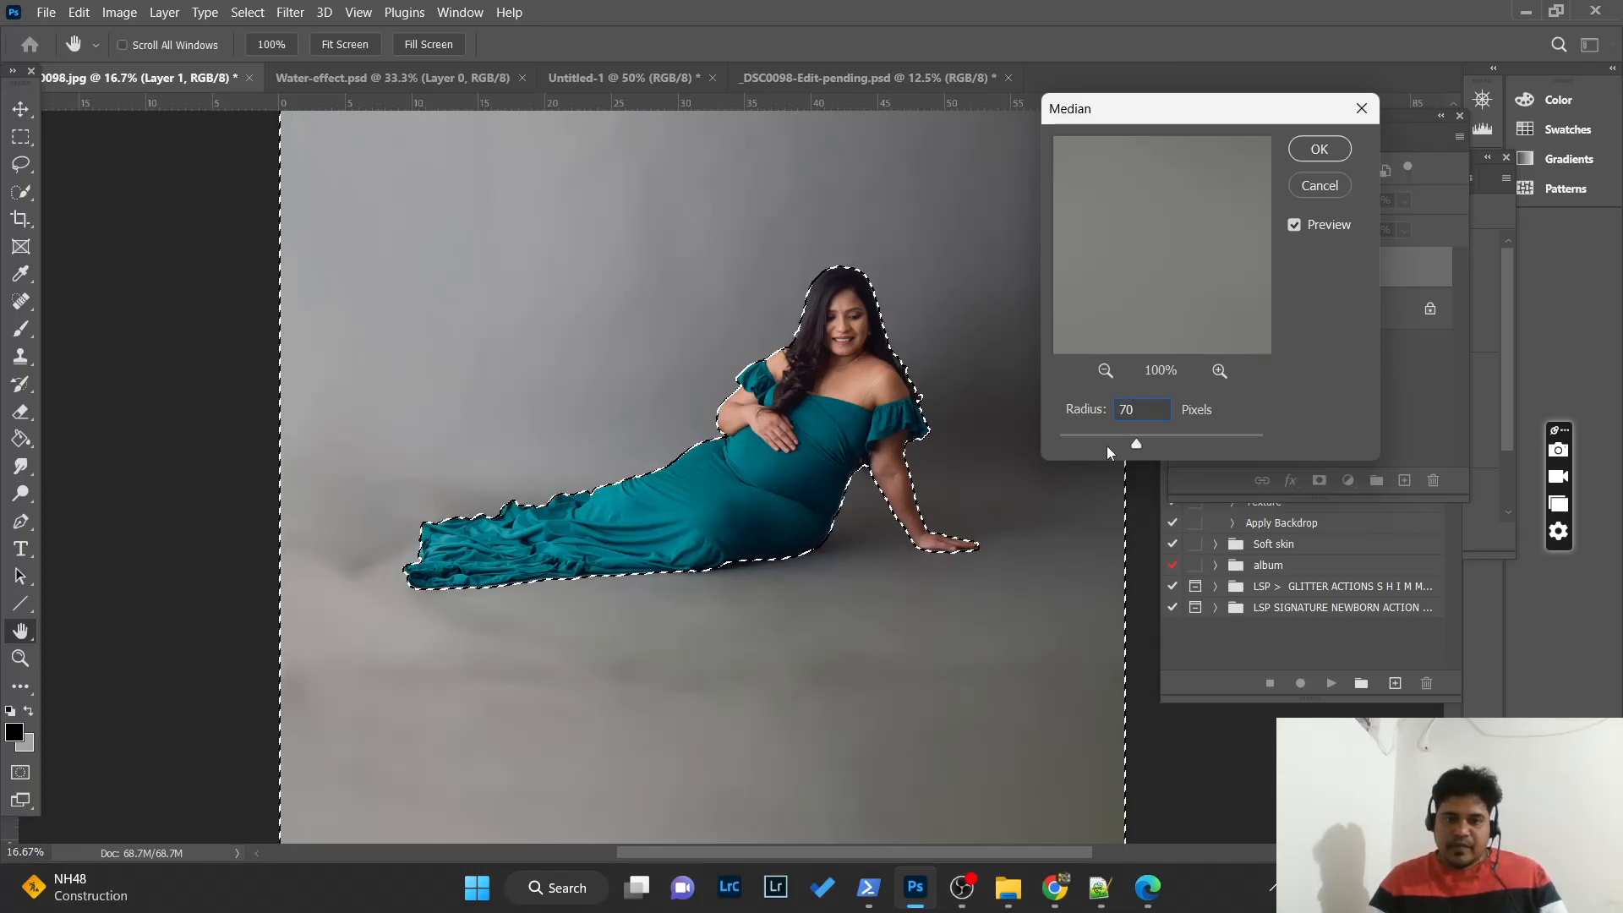
{"action": "left_click", "coordinate": [1332, 152]}
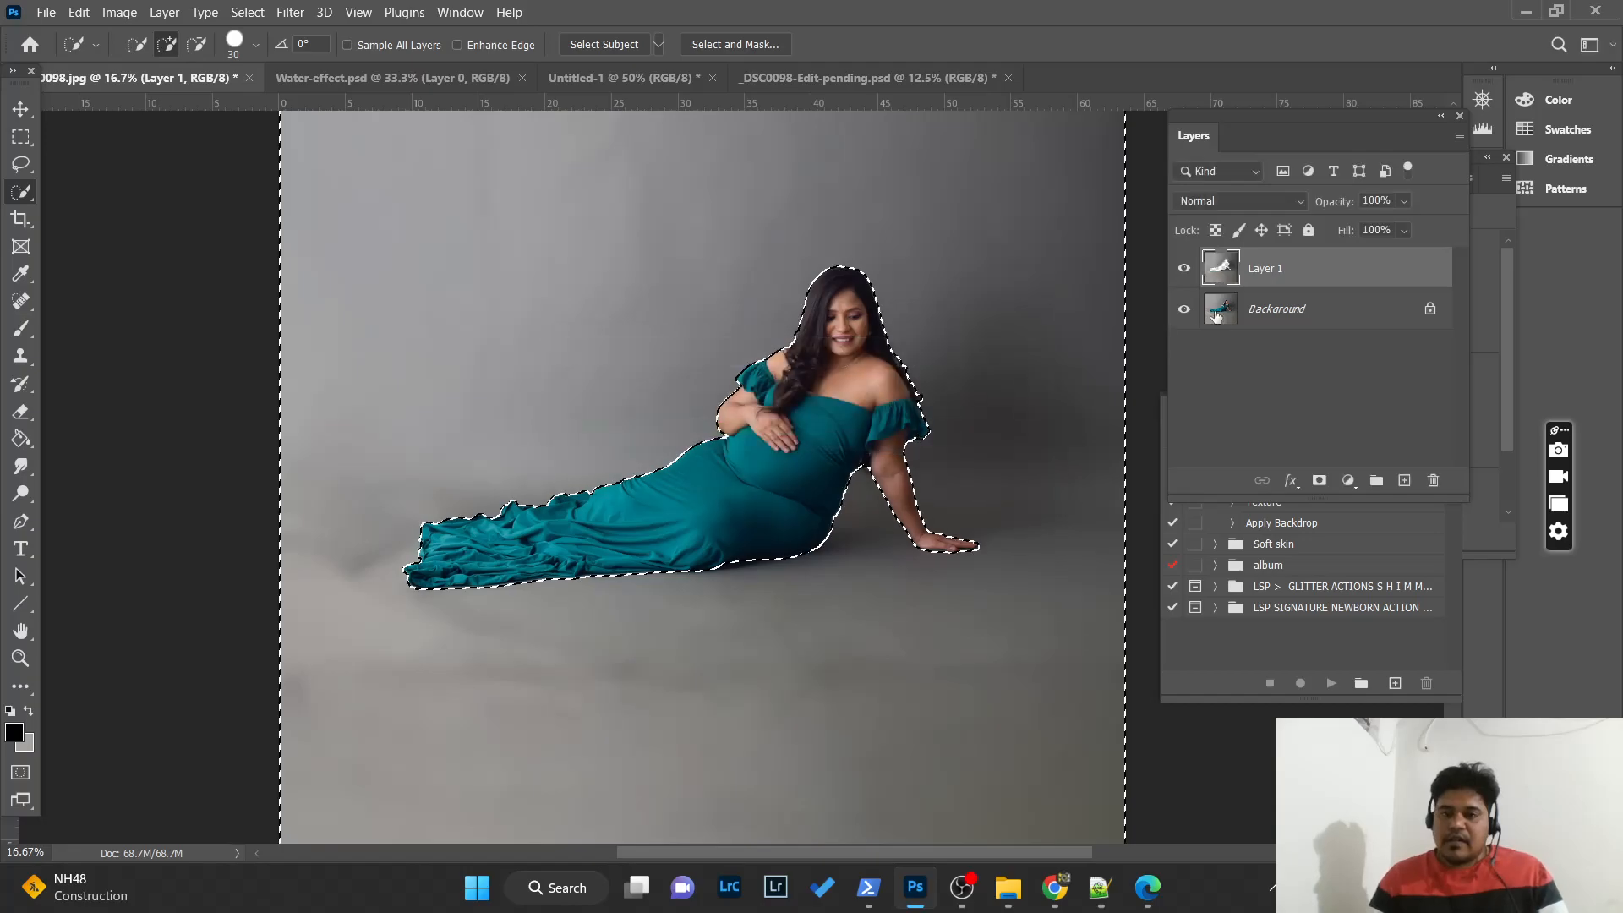
- Compare the backdrop with and without the smoothed Layer 1, and deselect the selection around the backdrop
{"action": "left_click", "coordinate": [1185, 269]}
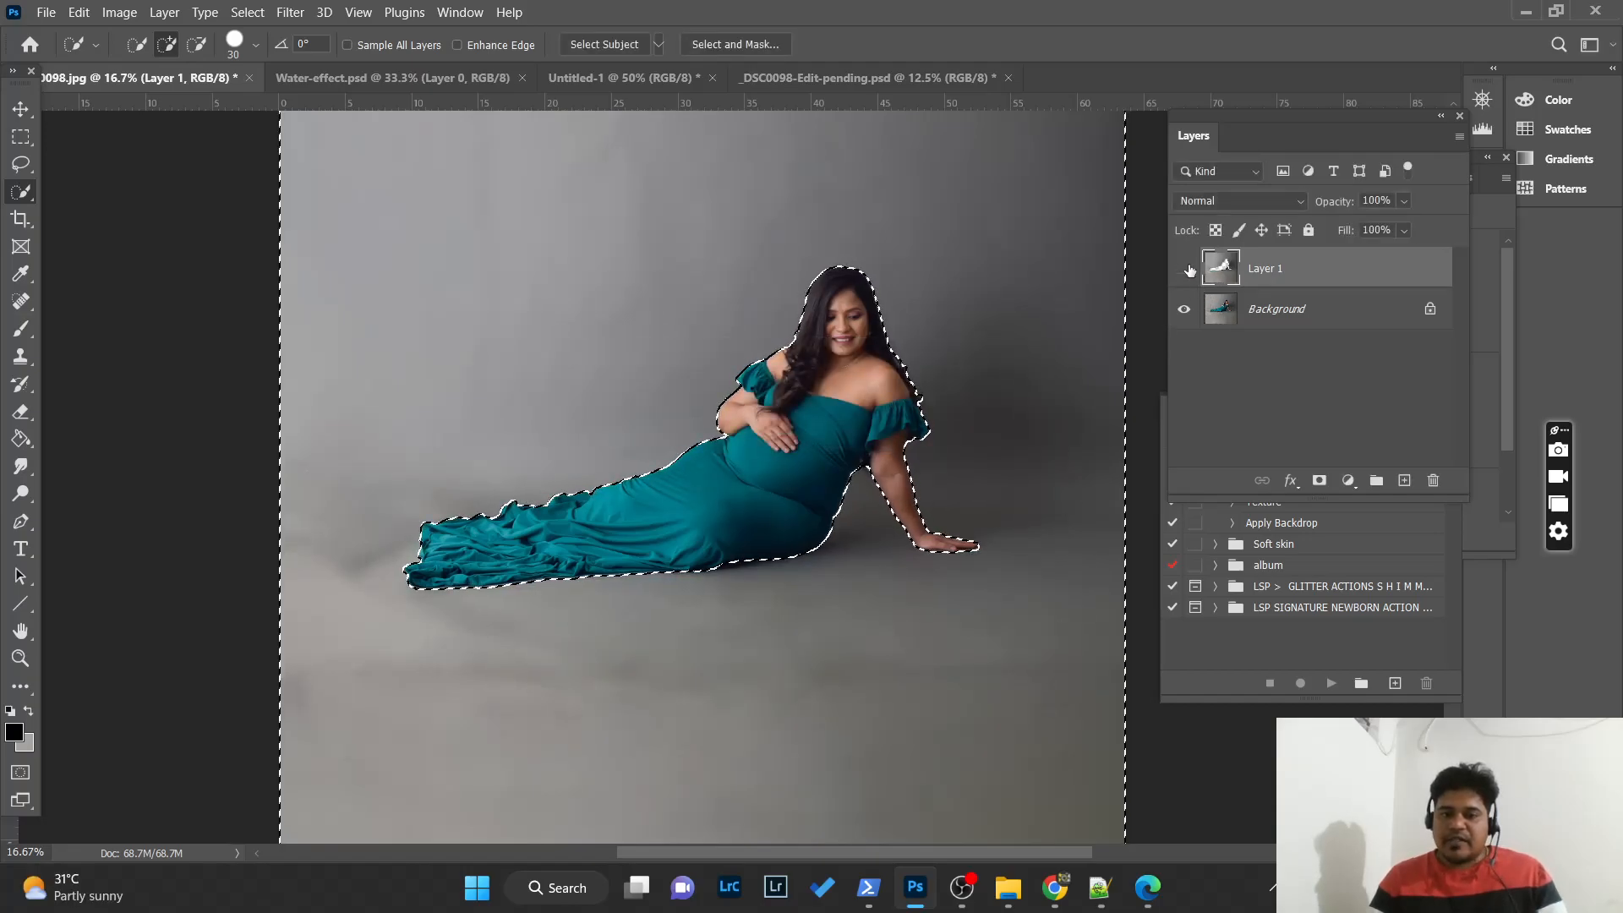
{"action": "left_click", "coordinate": [1185, 269]}
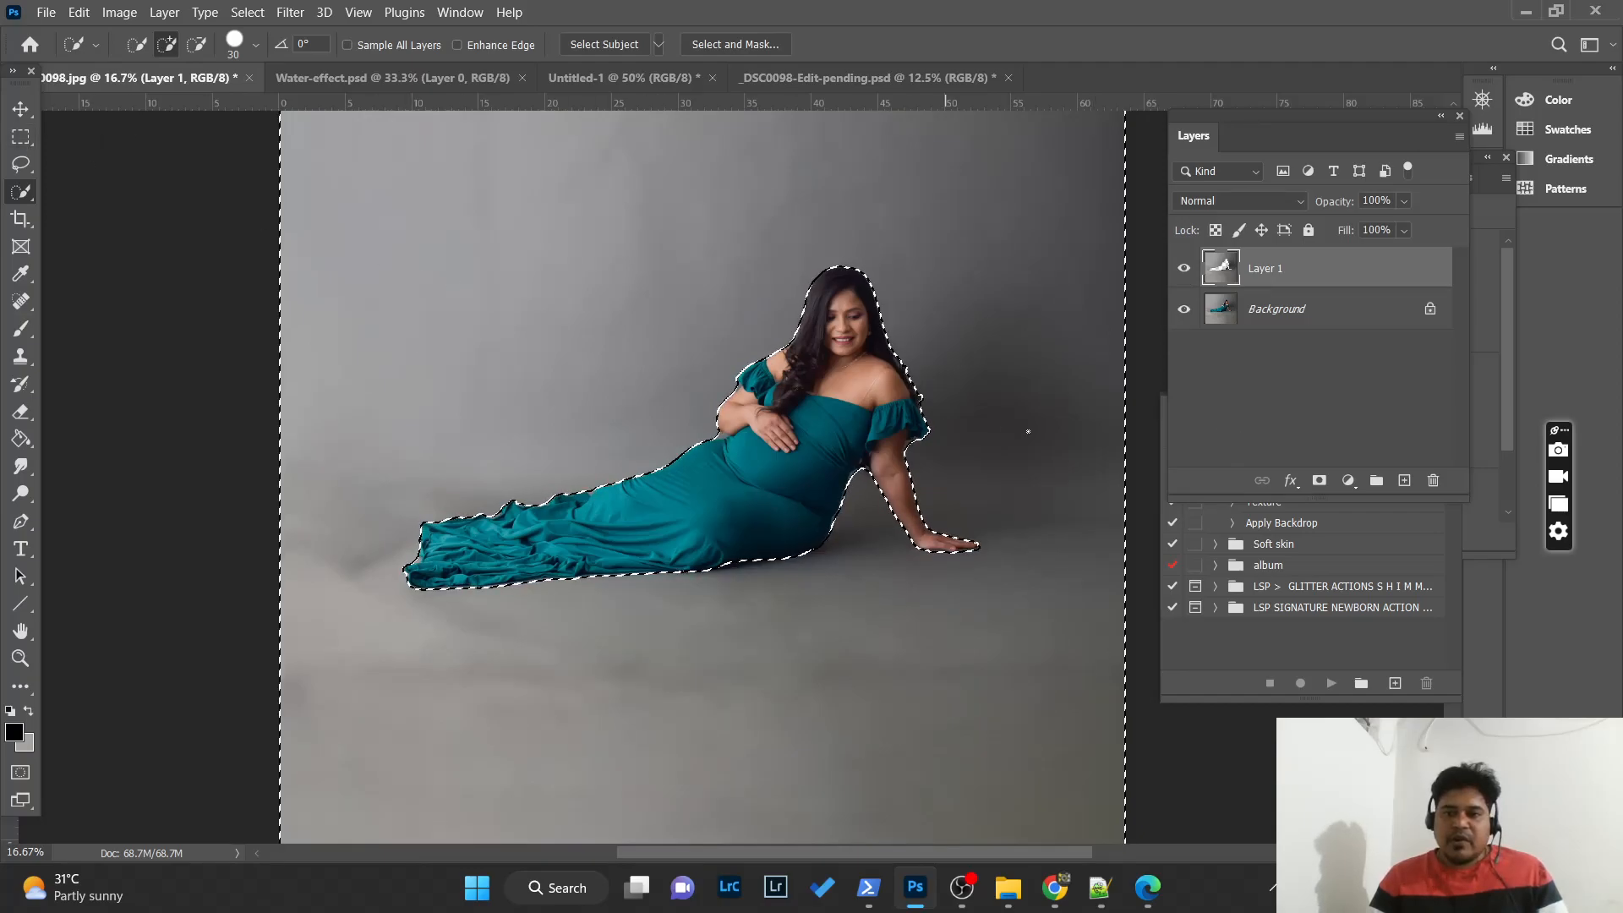
{"action": "left_click", "coordinate": [1292, 445]}
{"action": "left_click", "coordinate": [21, 136]}
{"action": "left_click", "coordinate": [311, 252]}
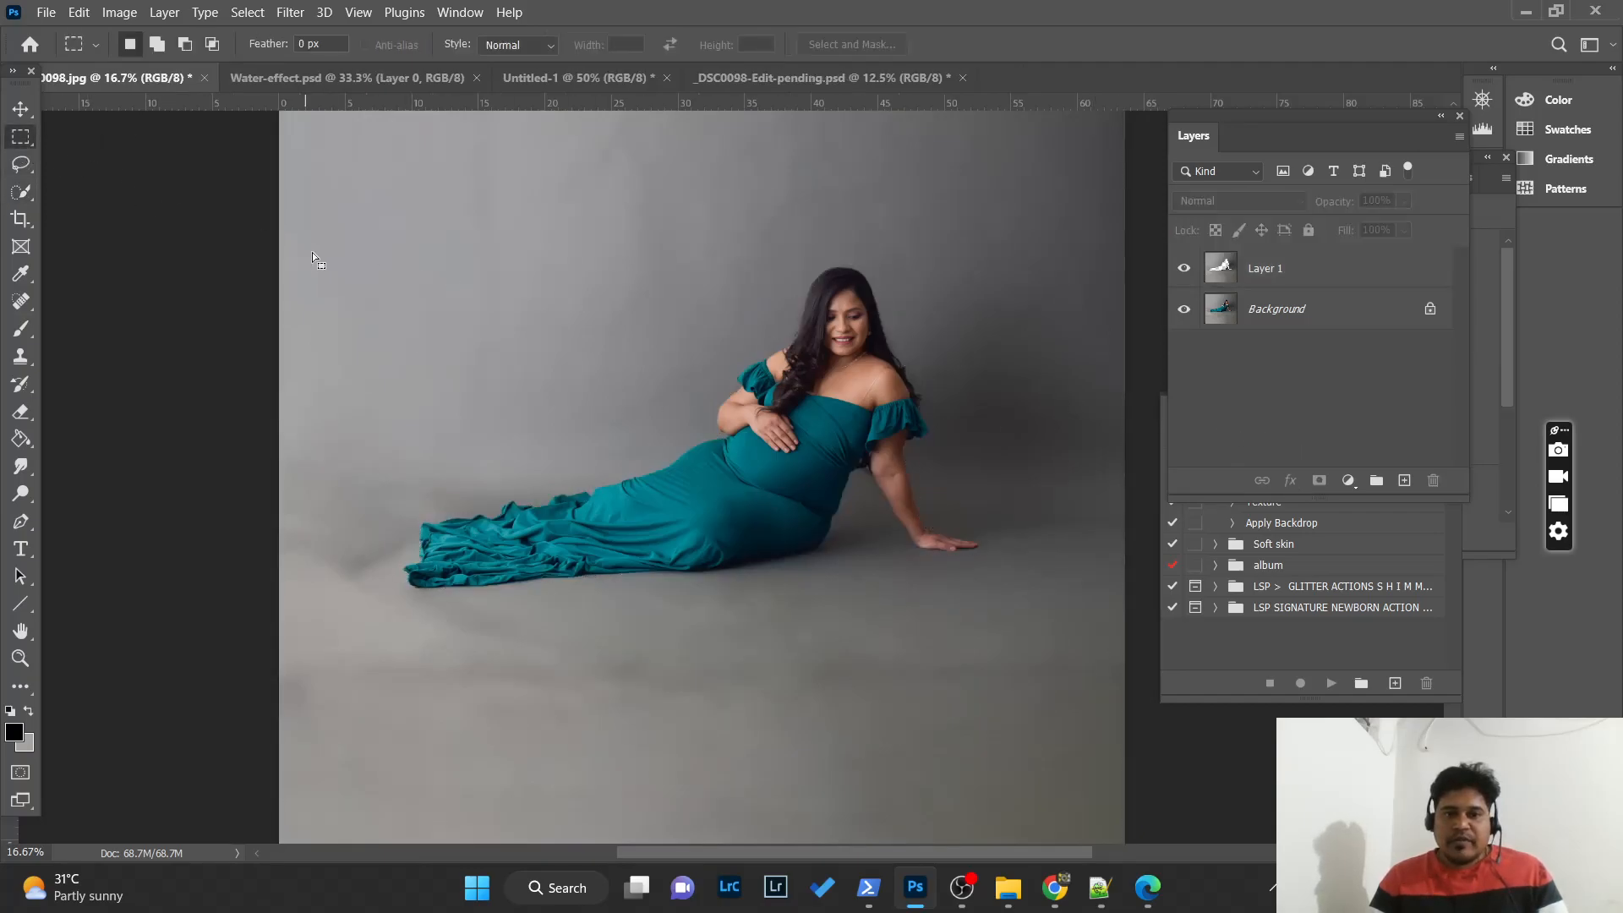
- Duplicate the Background layer, merge Layer 1 down into the copy, and toggle the copy's visibility to compare
{"action": "left_click", "coordinate": [1272, 275]}
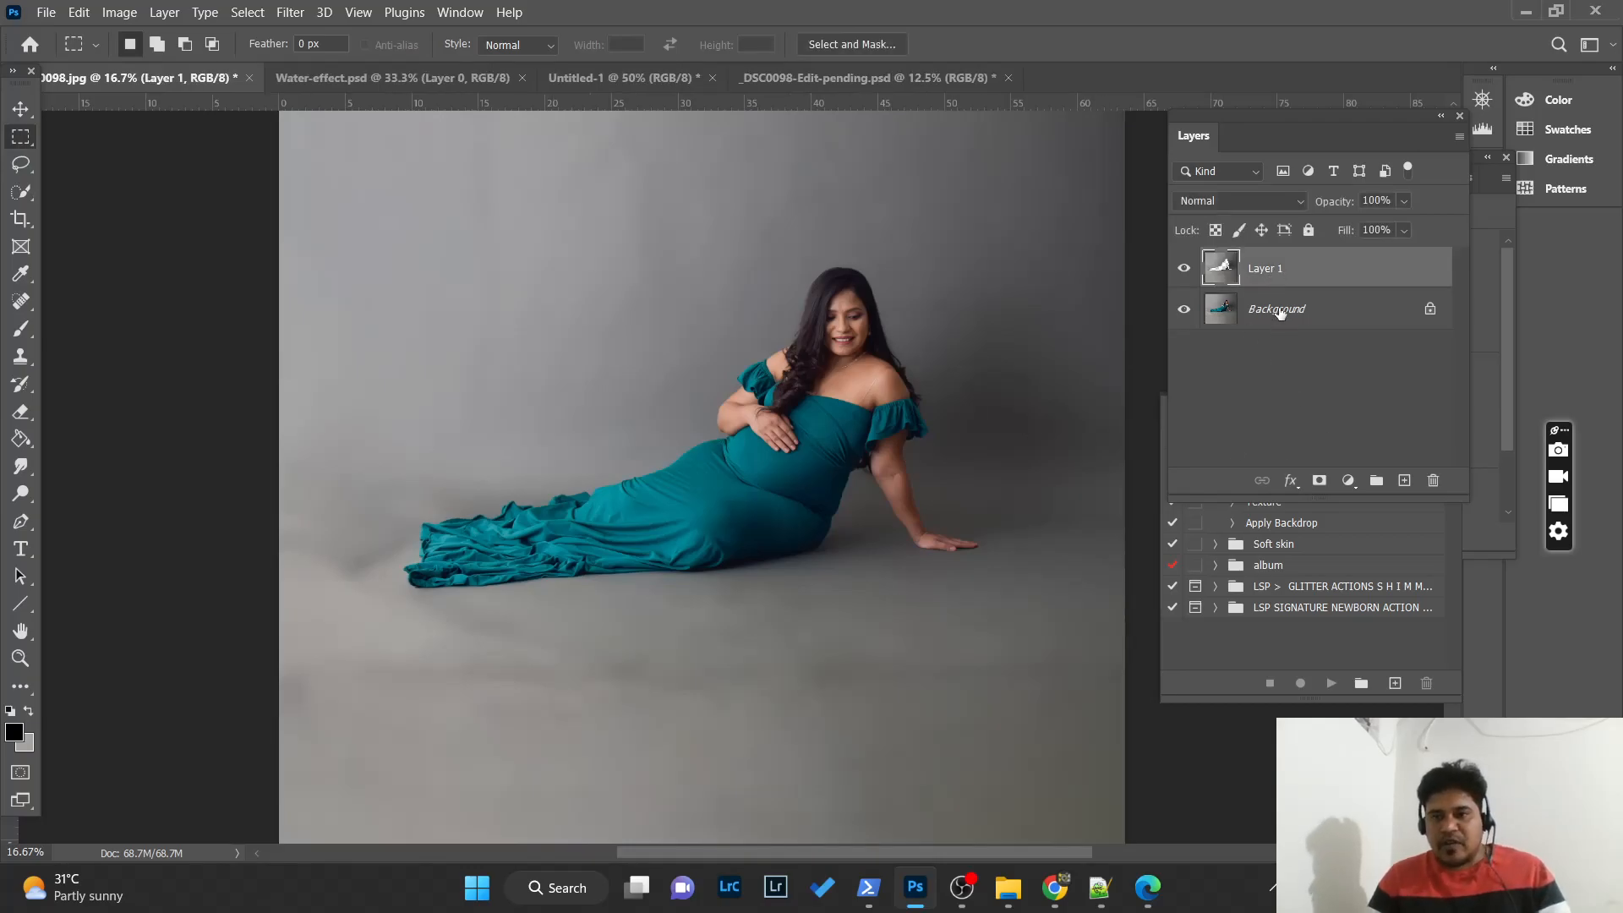
{"action": "left_click", "coordinate": [1279, 310]}
{"action": "key", "text": "ctrl+j"}
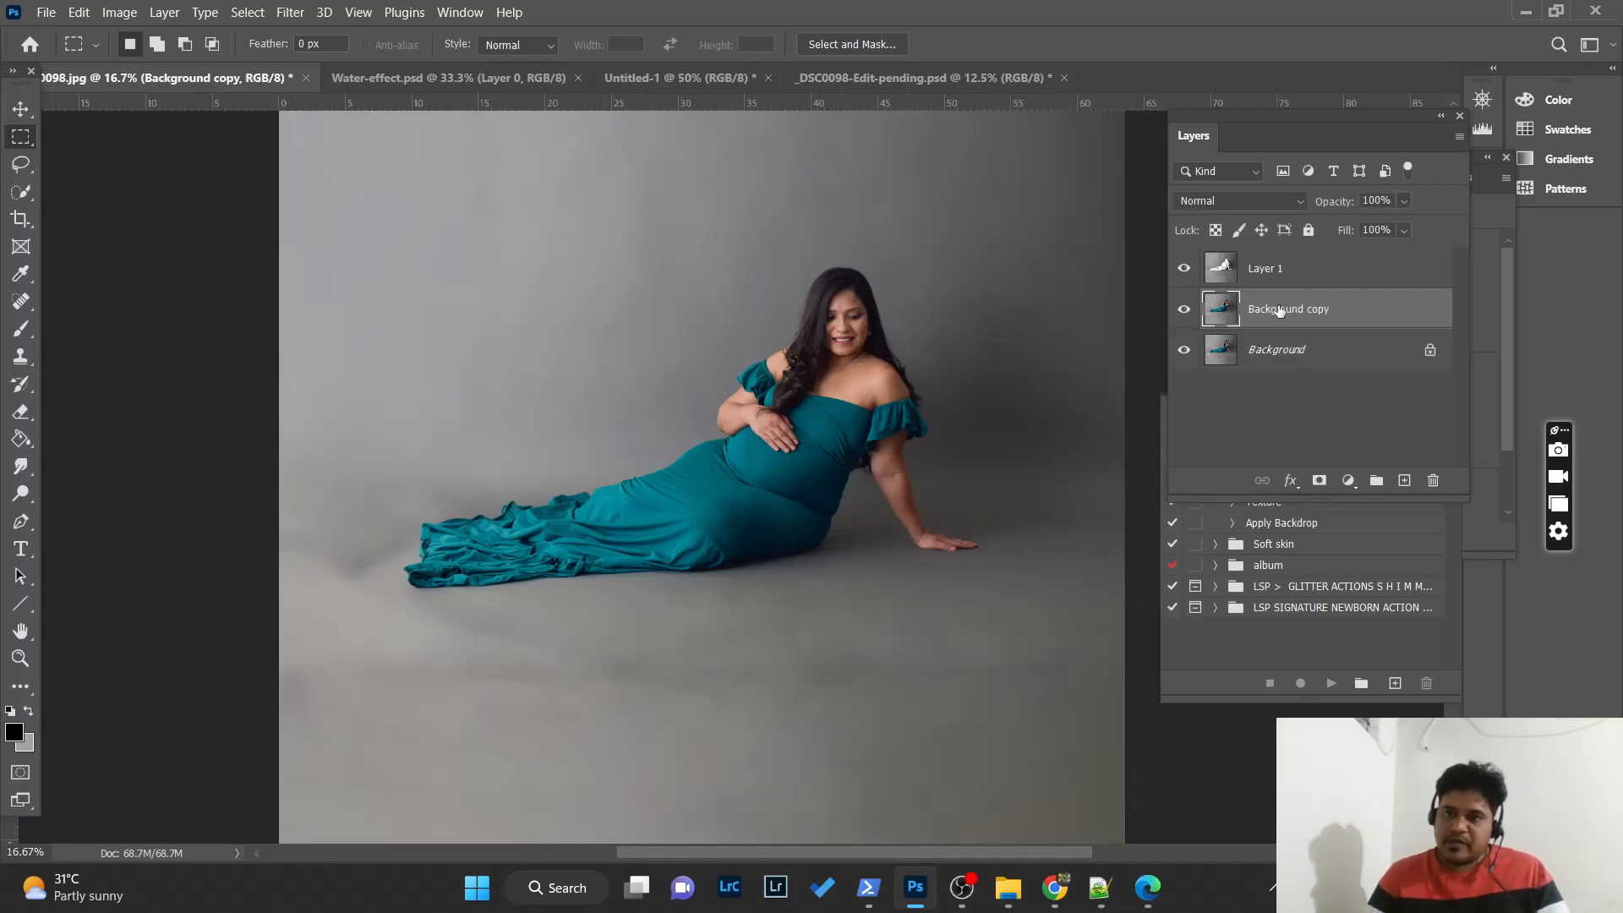
{"action": "left_click", "coordinate": [1297, 268]}
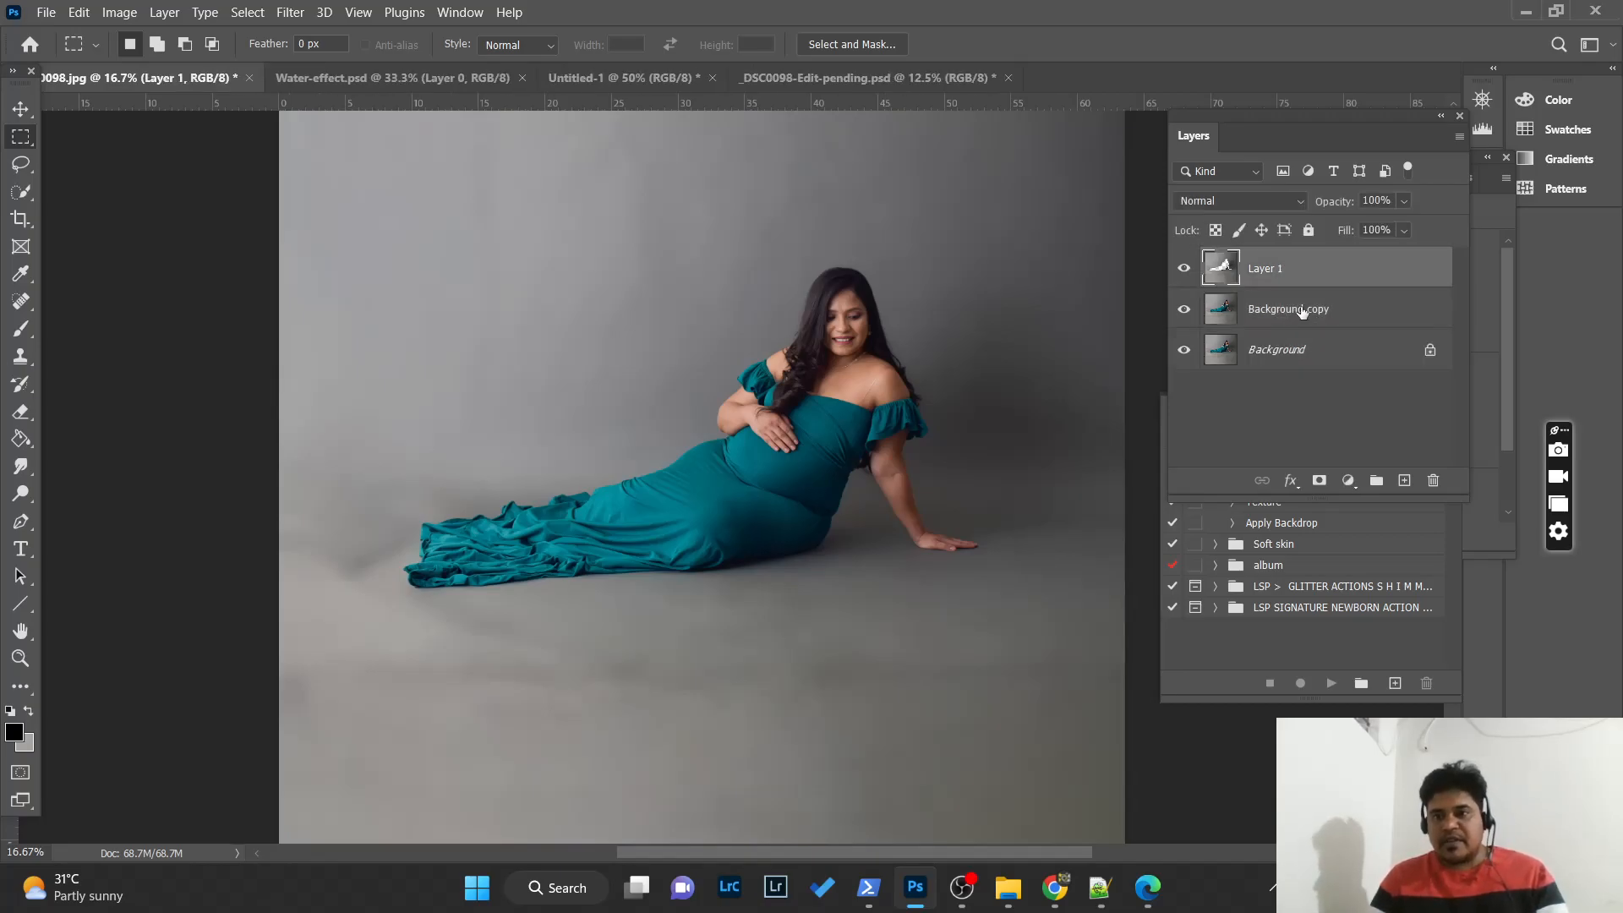
{"action": "key", "text": "Delete"}
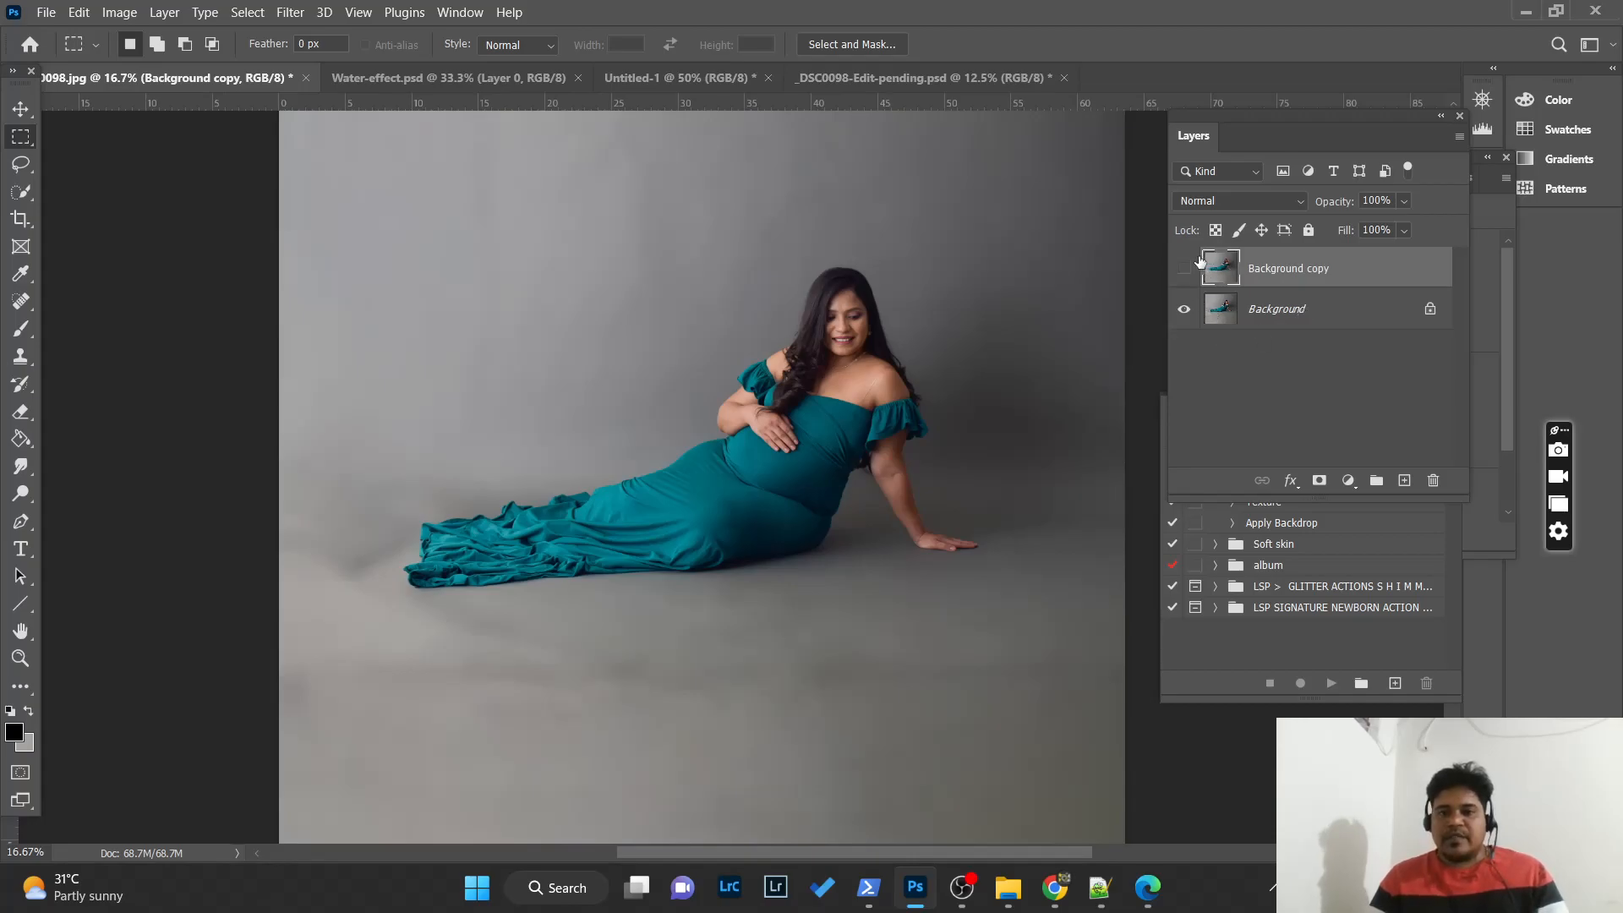
{"action": "left_click", "coordinate": [1199, 261]}
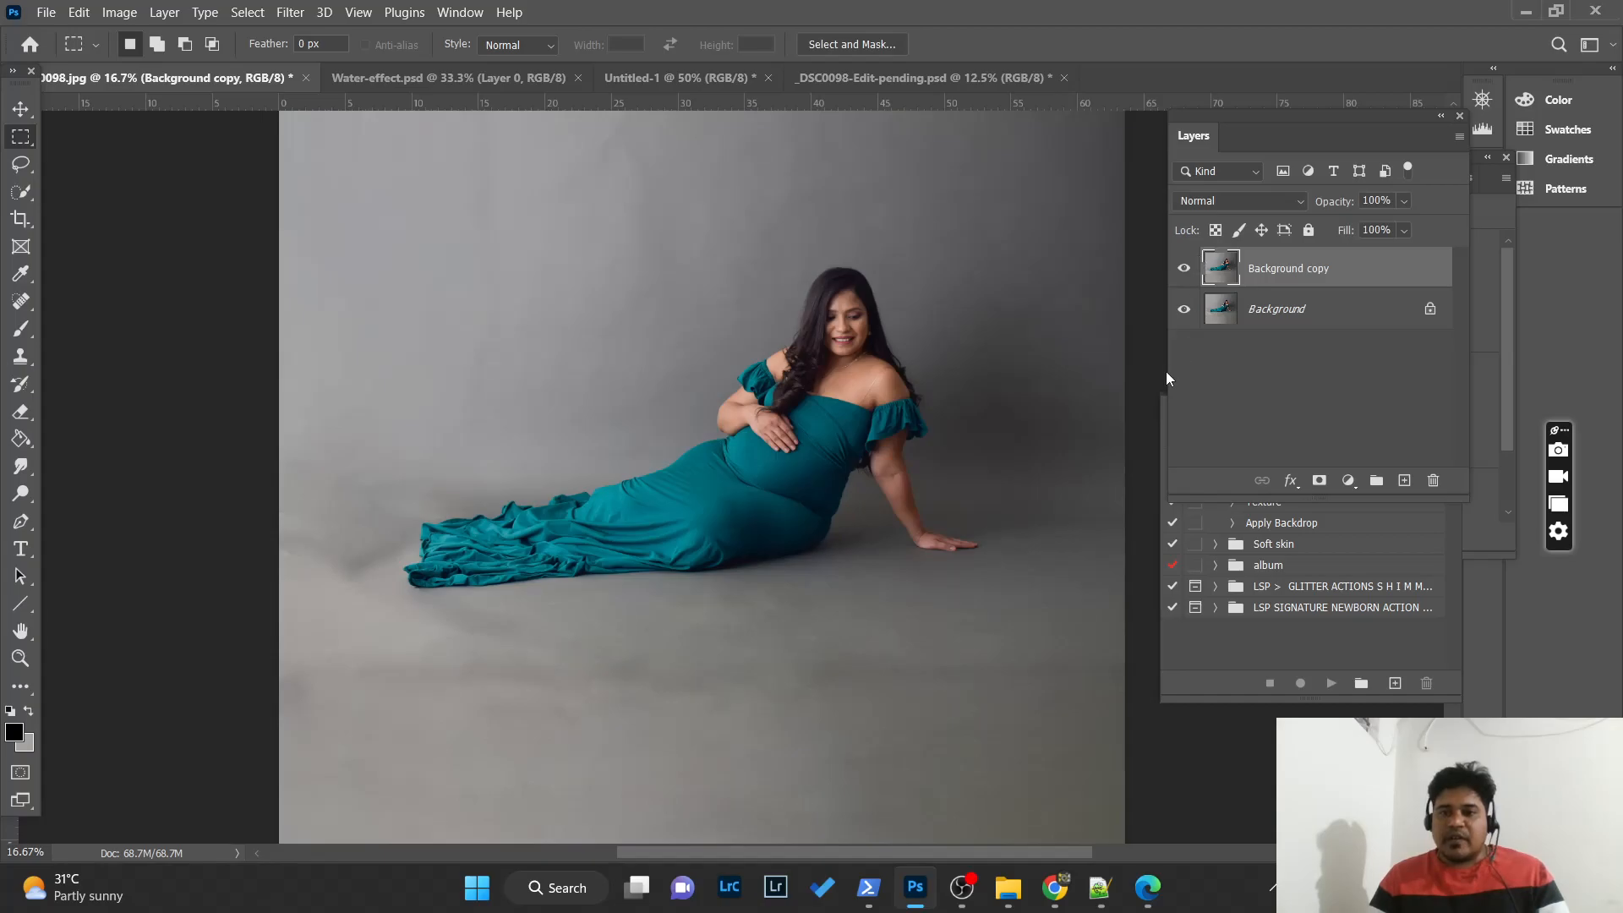
- Select the woman on the Background copy layer with Select Subject and copy her to a new layer
{"action": "scroll", "coordinate": [783, 480], "scroll_direction": "down", "scroll_amount": 4}
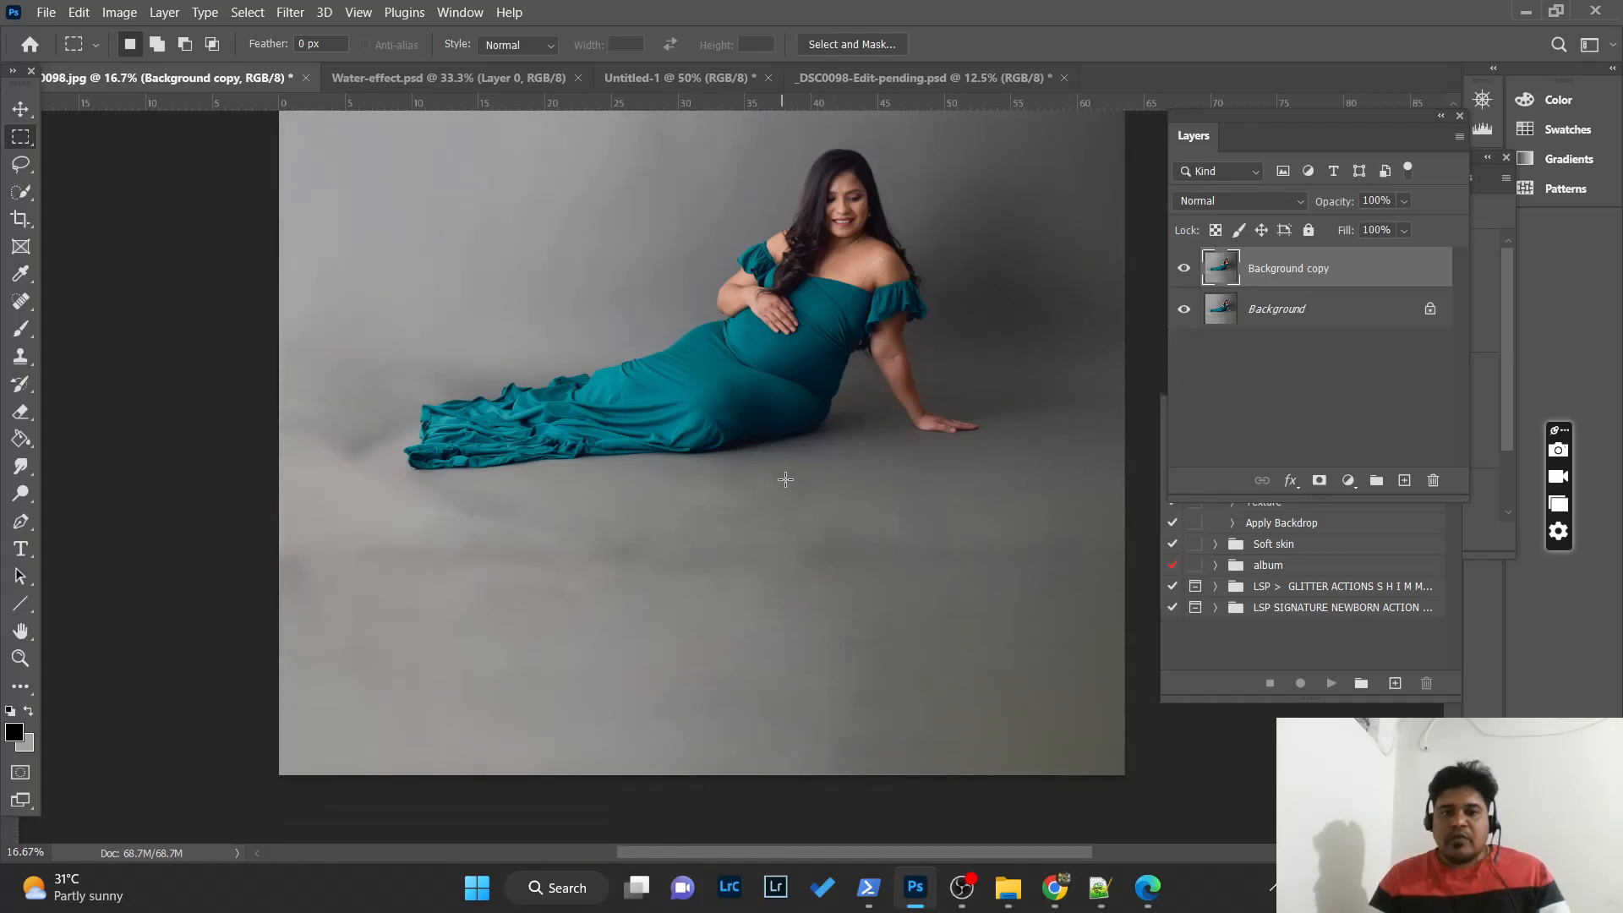
{"action": "scroll", "coordinate": [751, 600], "scroll_direction": "up", "scroll_amount": 2}
{"action": "scroll", "coordinate": [748, 596], "scroll_direction": "down", "scroll_amount": 2}
{"action": "scroll", "coordinate": [744, 588], "scroll_direction": "up", "scroll_amount": 1}
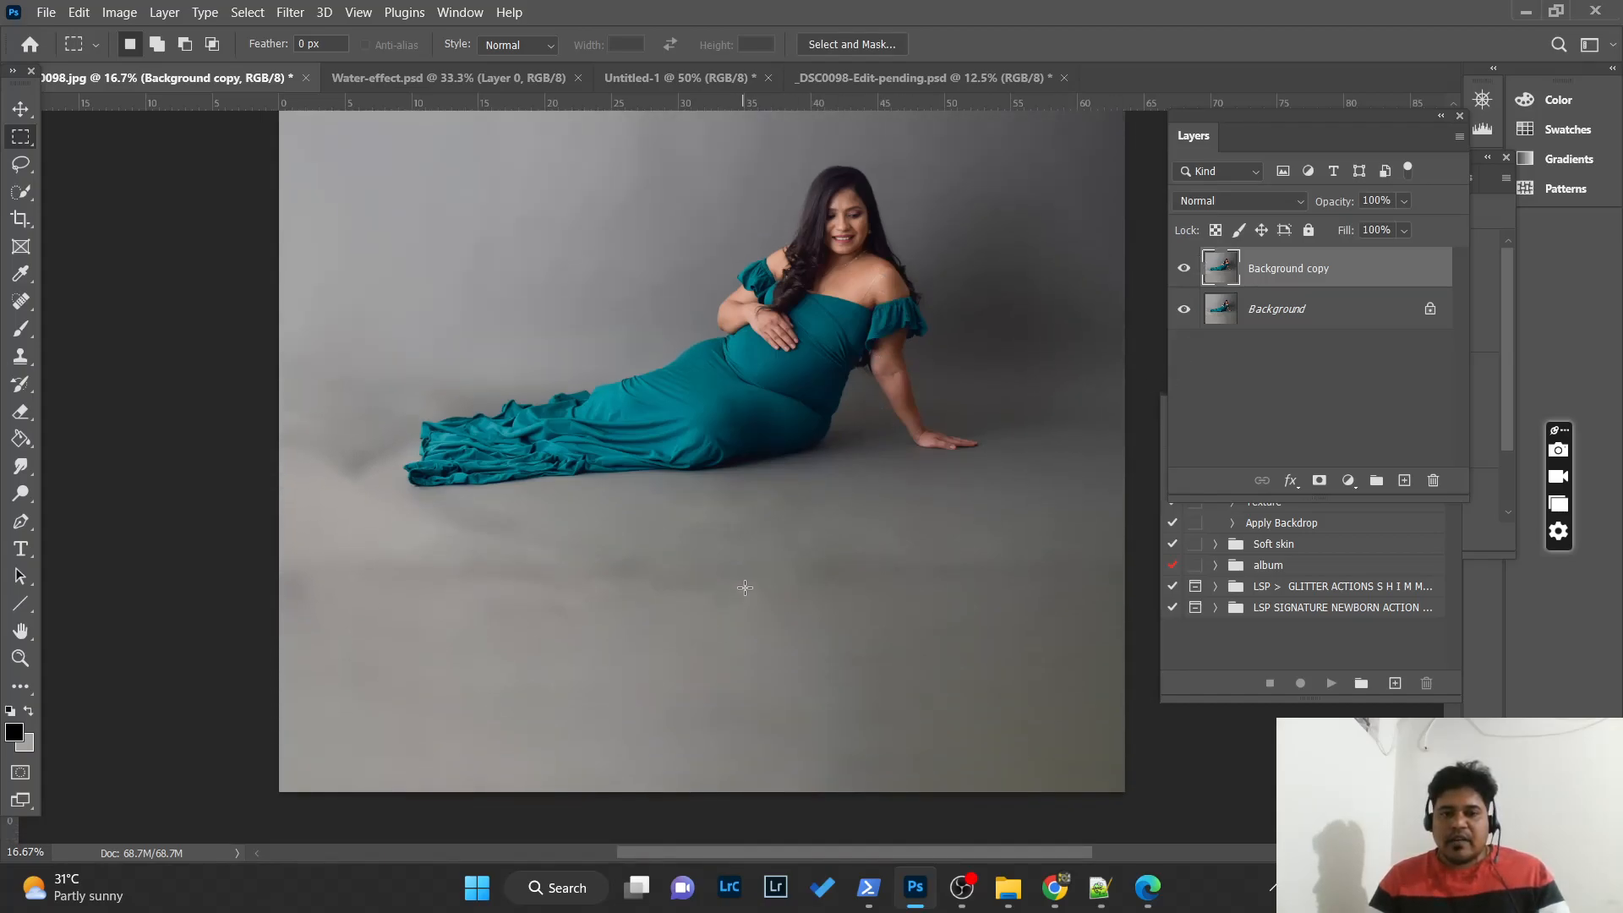
{"action": "left_click", "coordinate": [252, 13]}
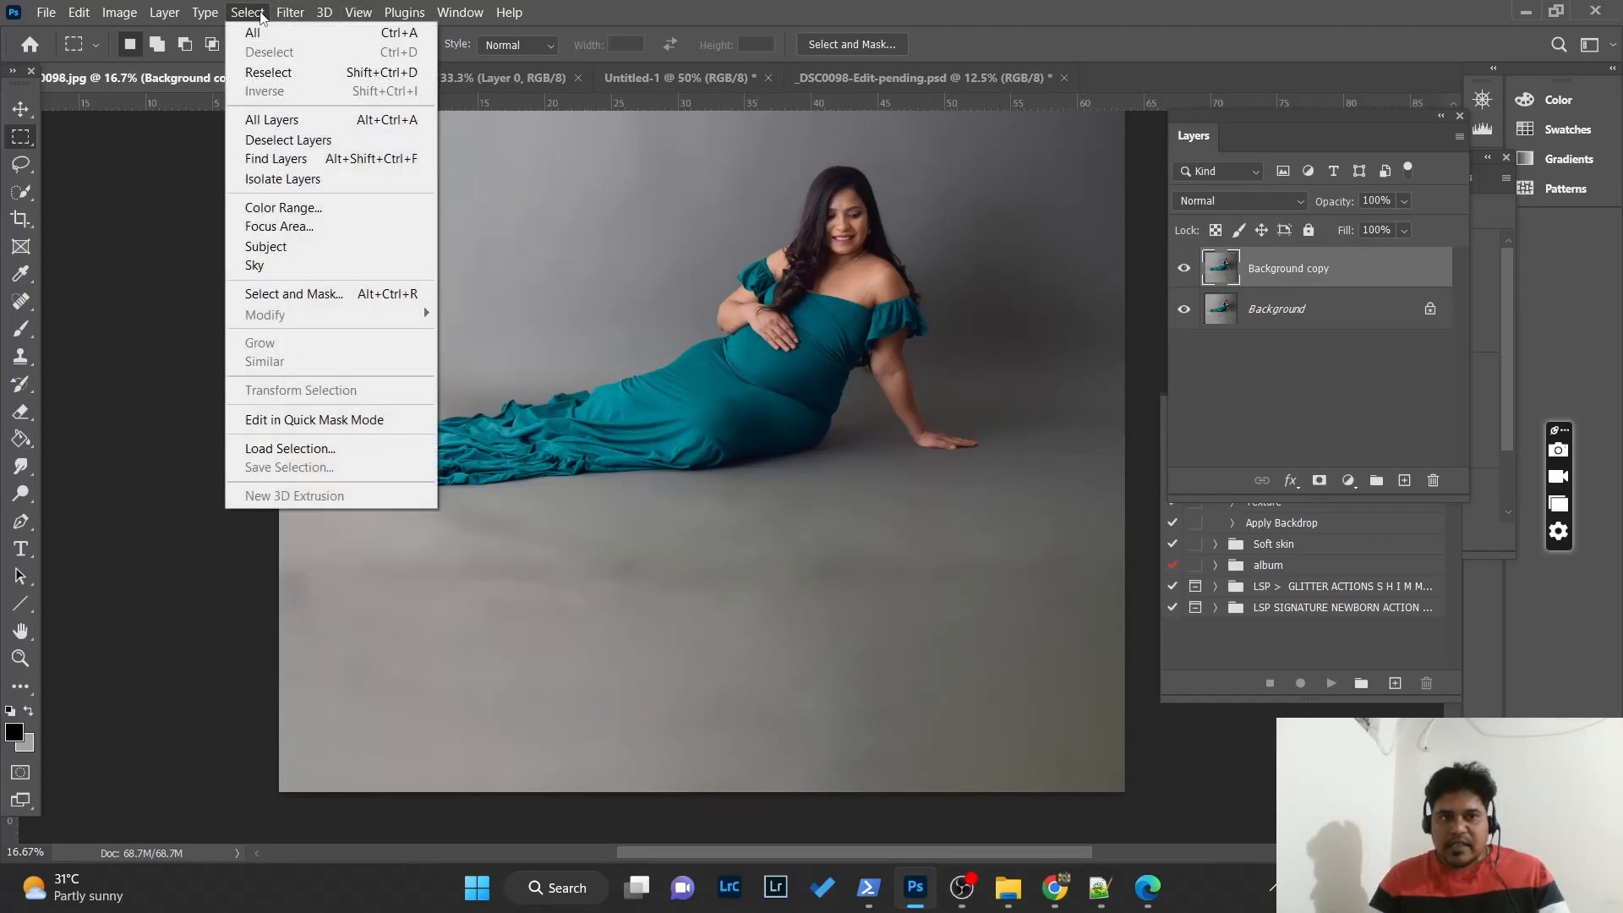
{"action": "left_click", "coordinate": [328, 250]}
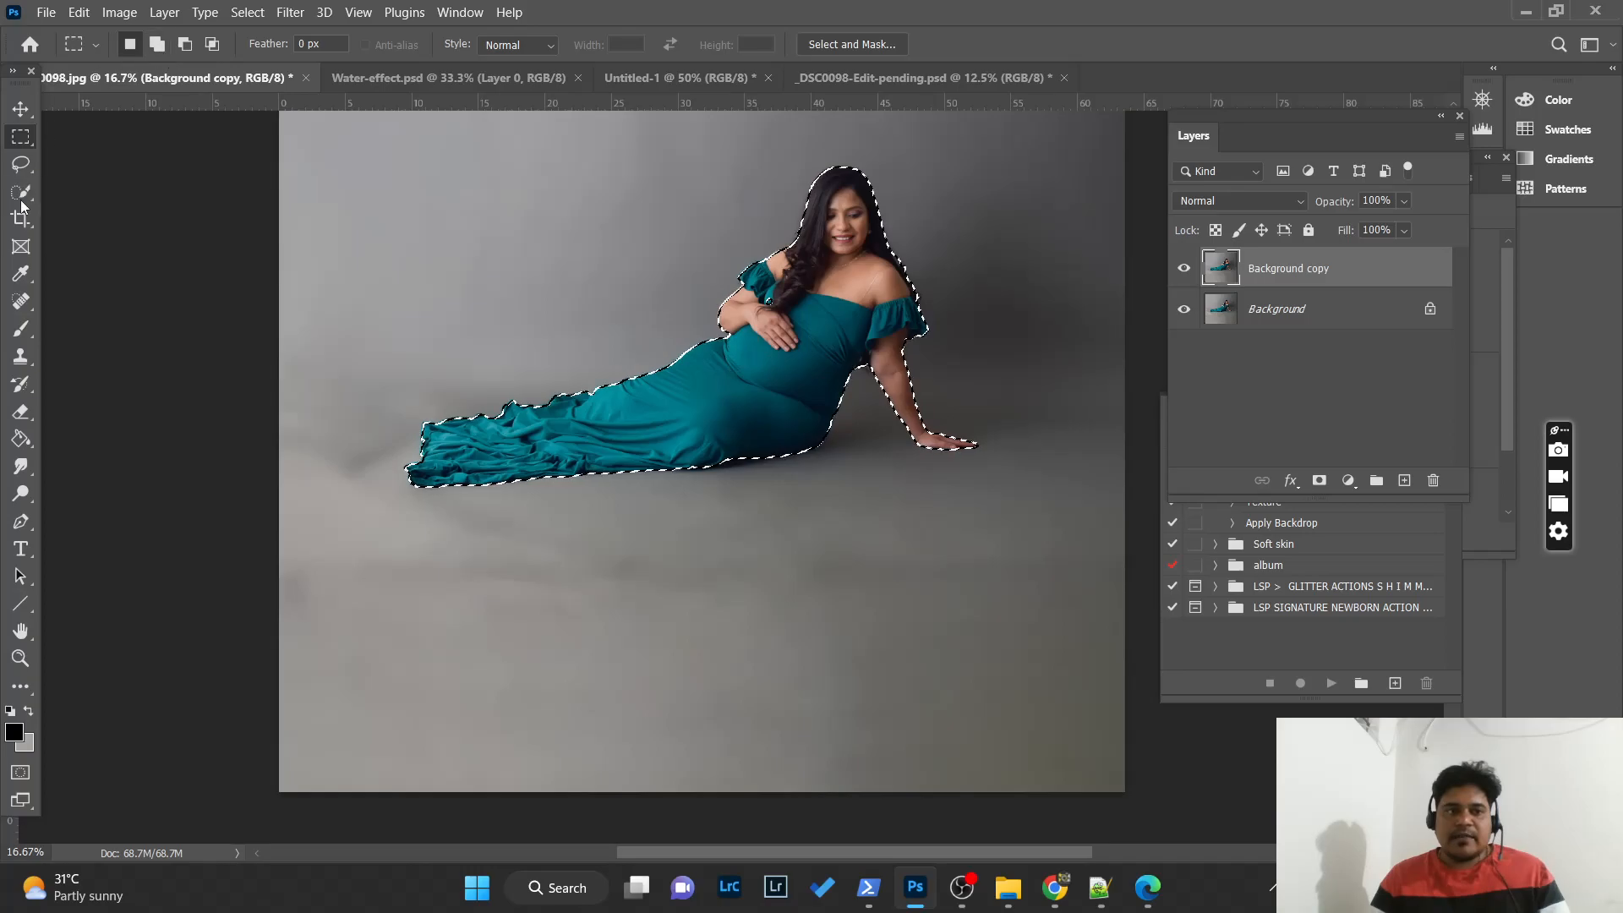
{"action": "key", "text": "w"}
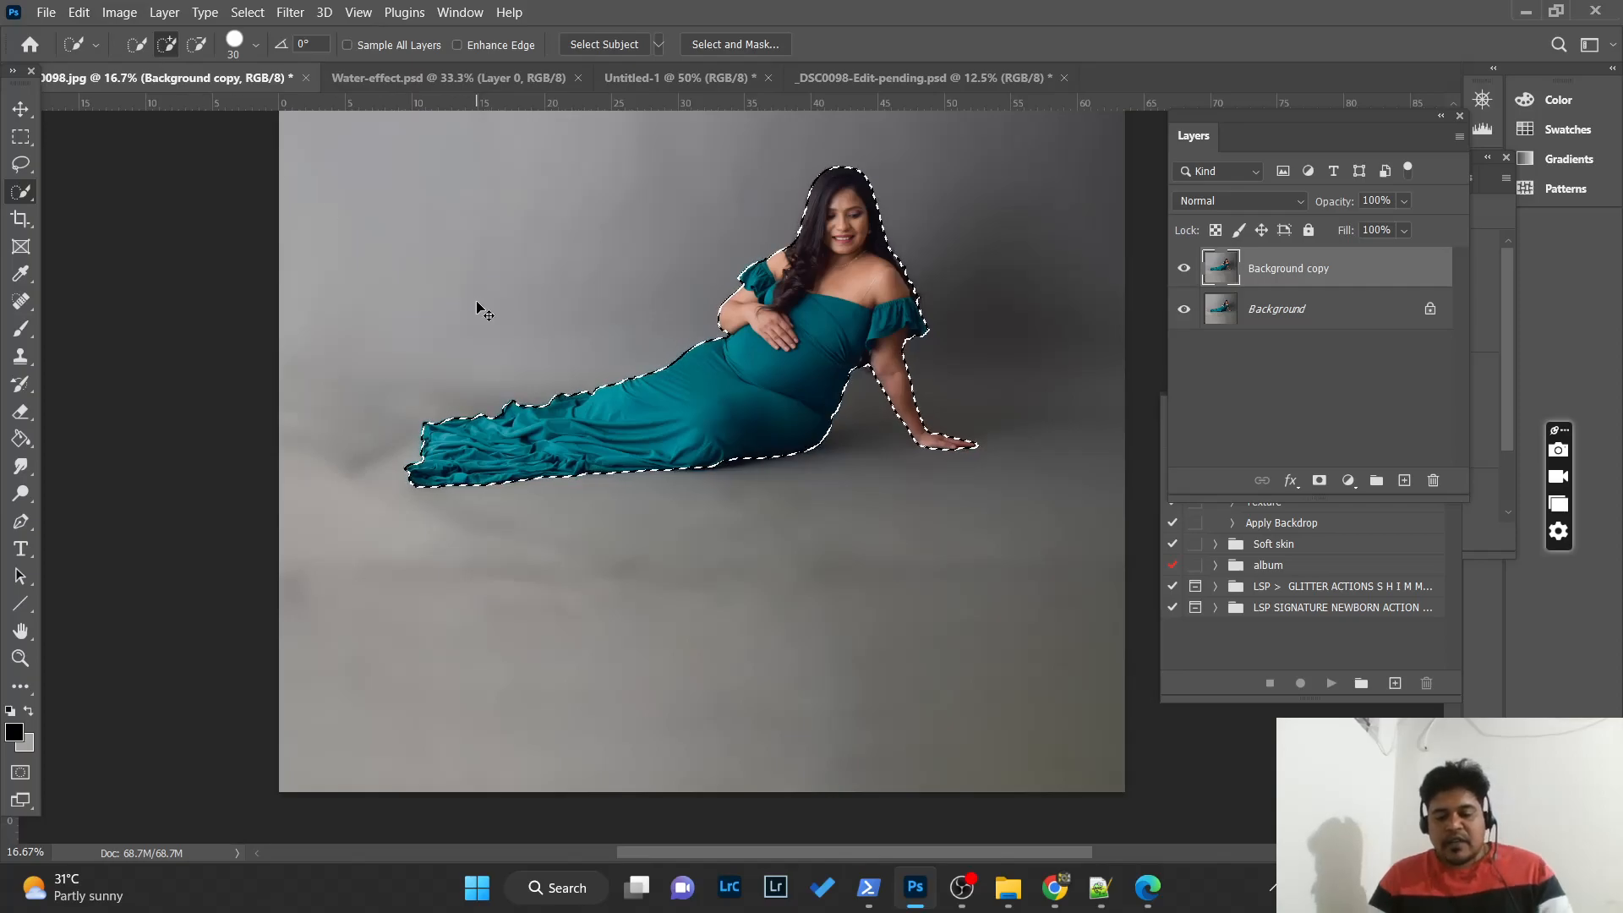
{"action": "key", "text": "ctrl+shift+alt+n"}
{"action": "key", "text": "v"}
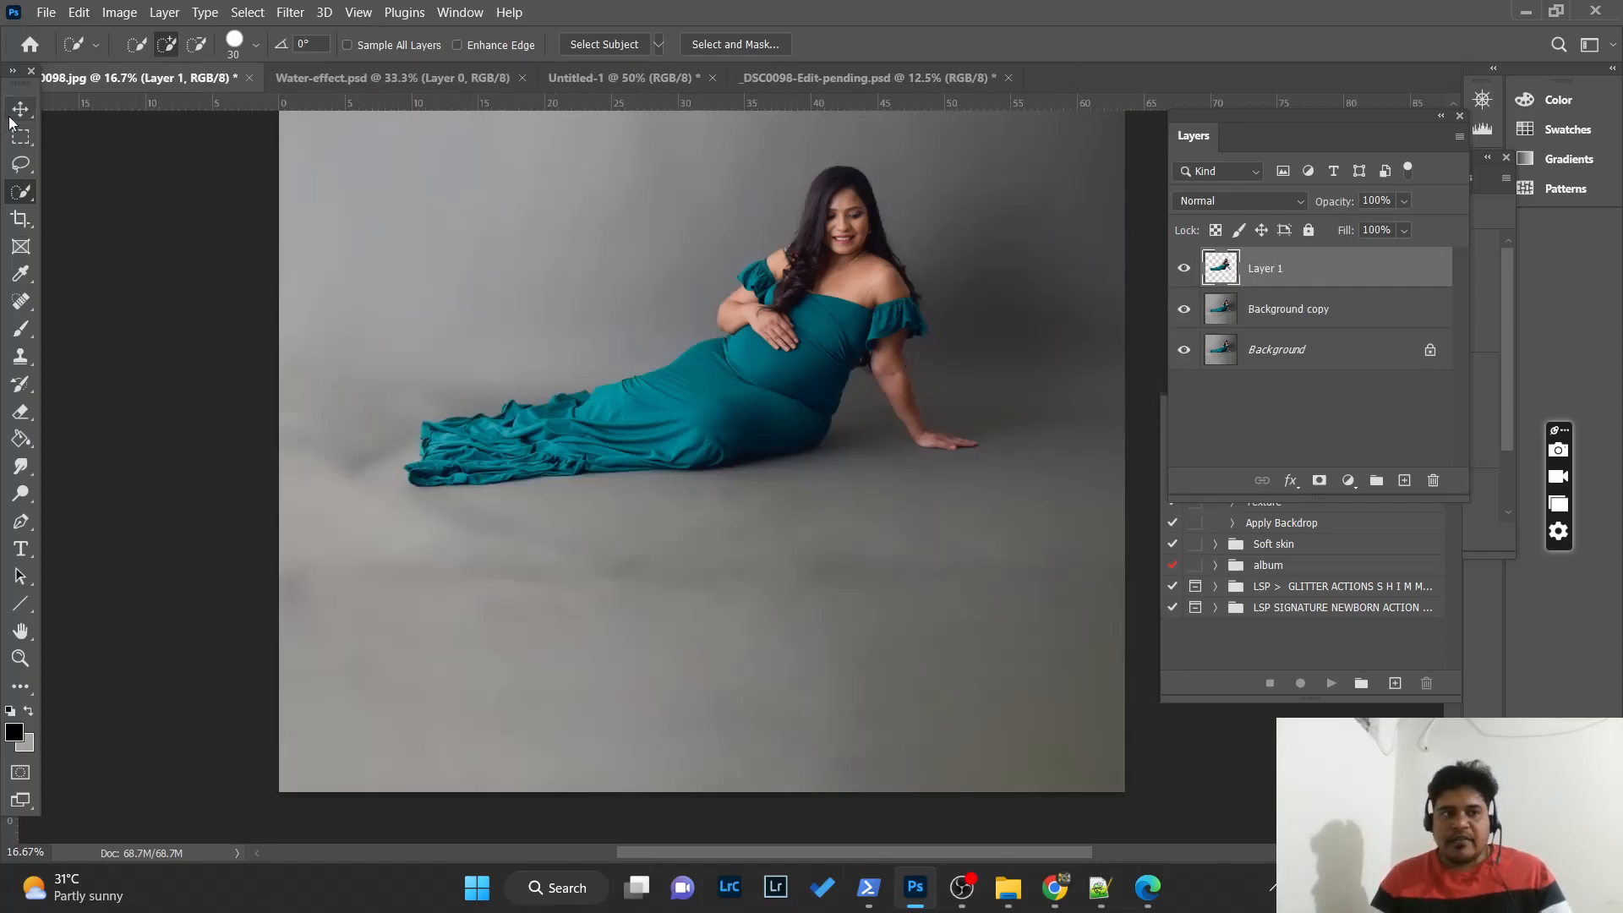
- Try flipping the copied woman vertically and placing her below the original as a floor reflection
{"action": "left_click_drag", "start_coordinate": [753, 315], "coordinate": [794, 309]}
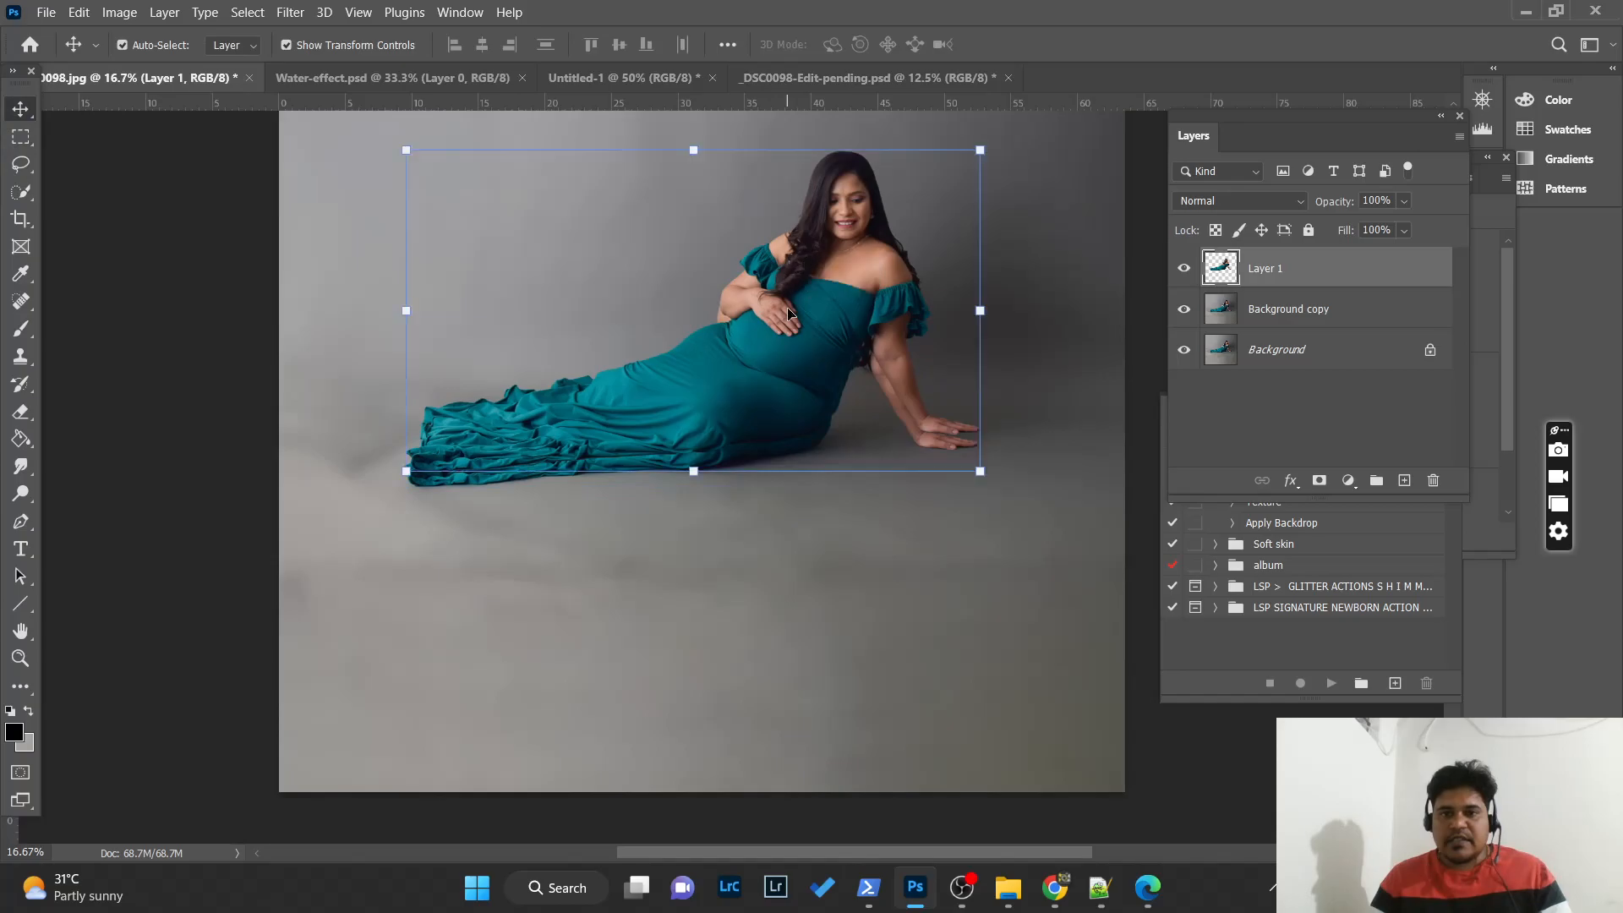
{"action": "key", "text": "ctrl+z"}
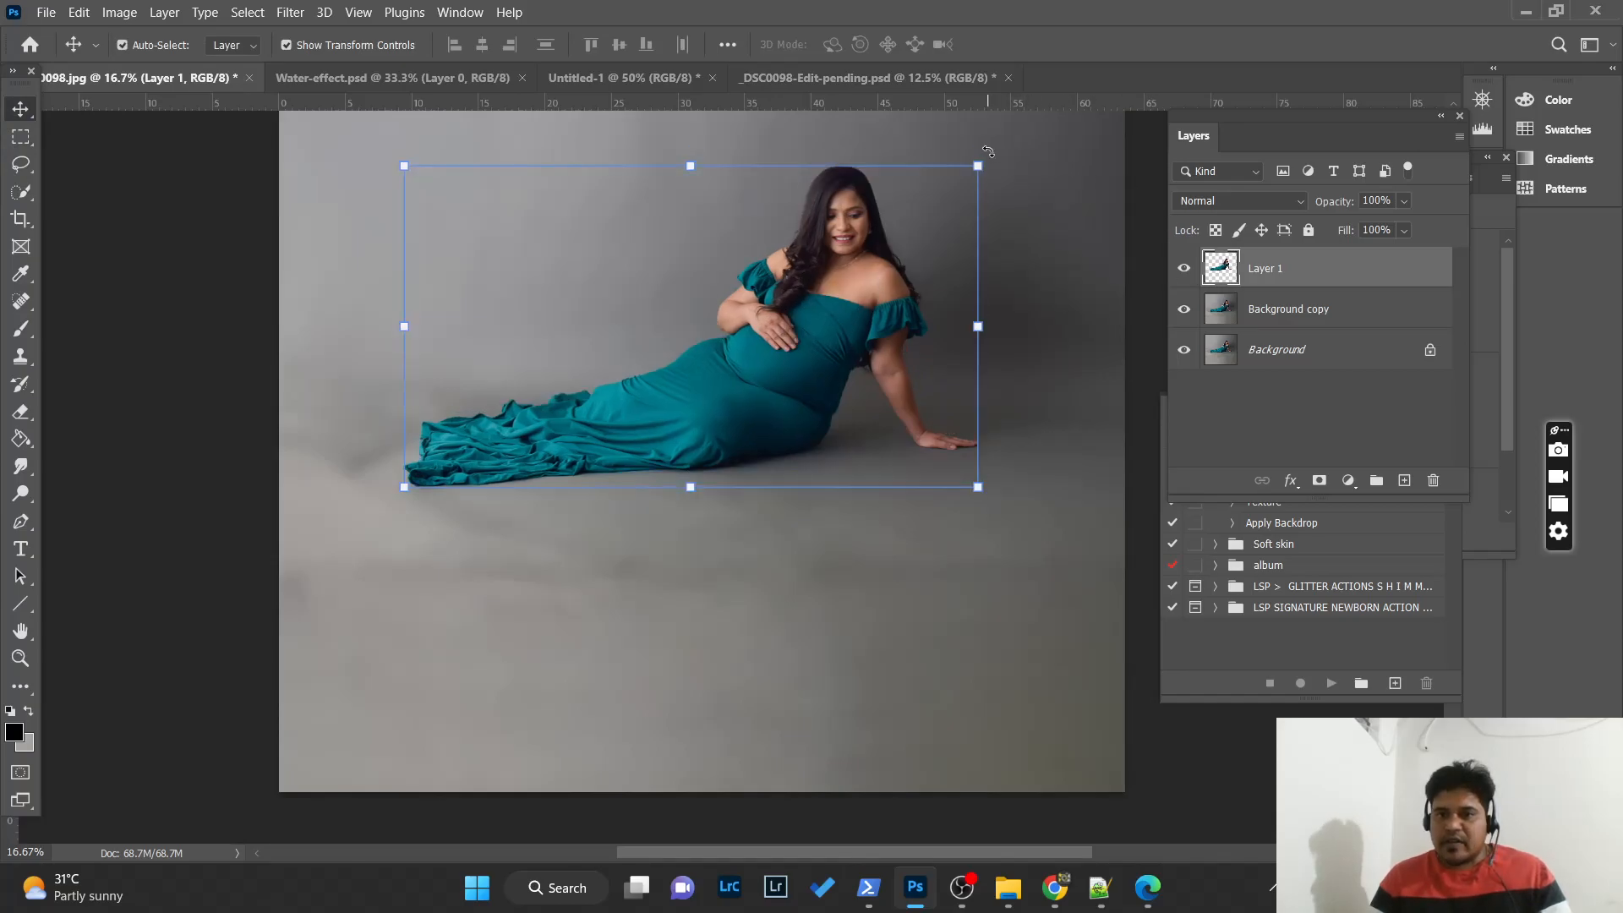
{"action": "key", "text": "ctrl+t"}
{"action": "right_click", "coordinate": [897, 243]}
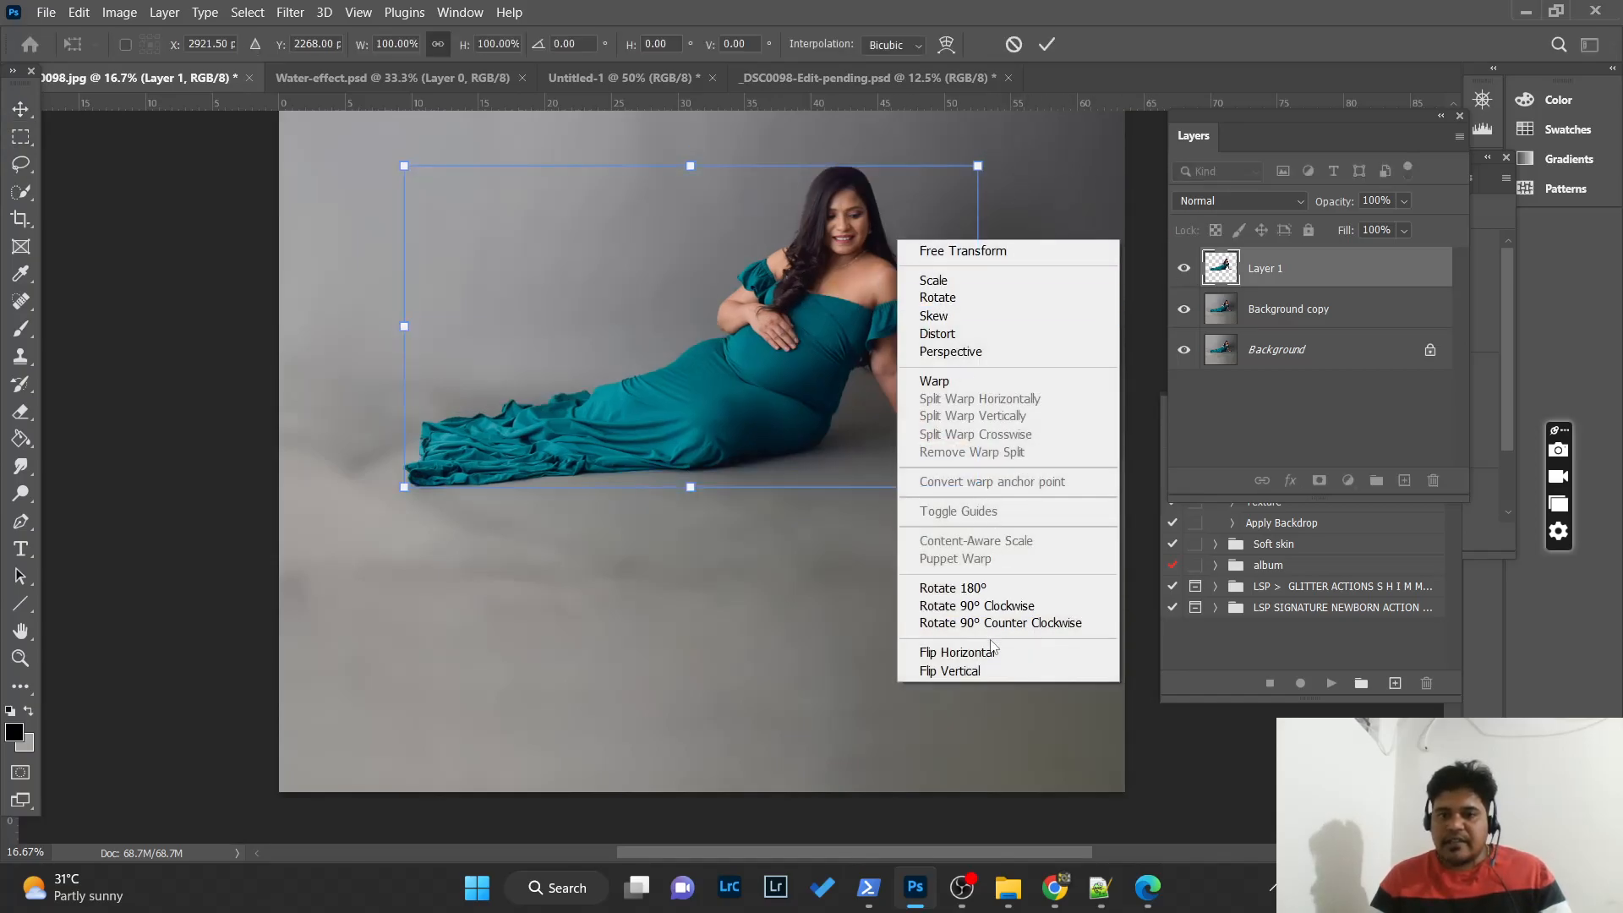
{"action": "left_click", "coordinate": [970, 672]}
{"action": "left_click_drag", "start_coordinate": [725, 281], "coordinate": [721, 599]}
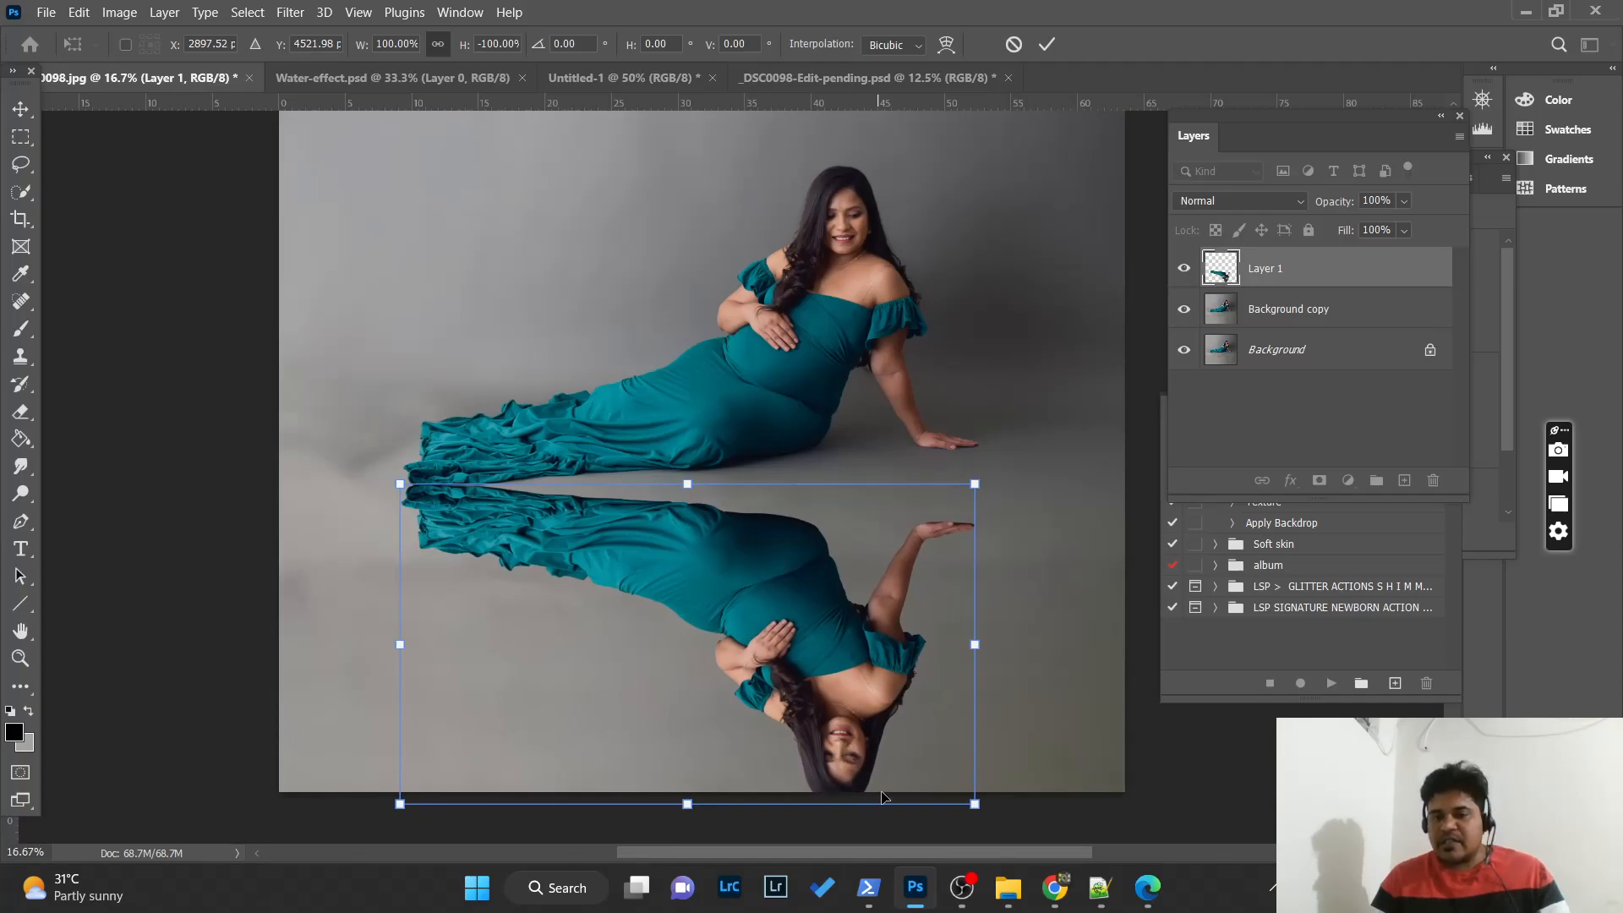
{"action": "left_click_drag", "start_coordinate": [755, 575], "coordinate": [713, 609]}
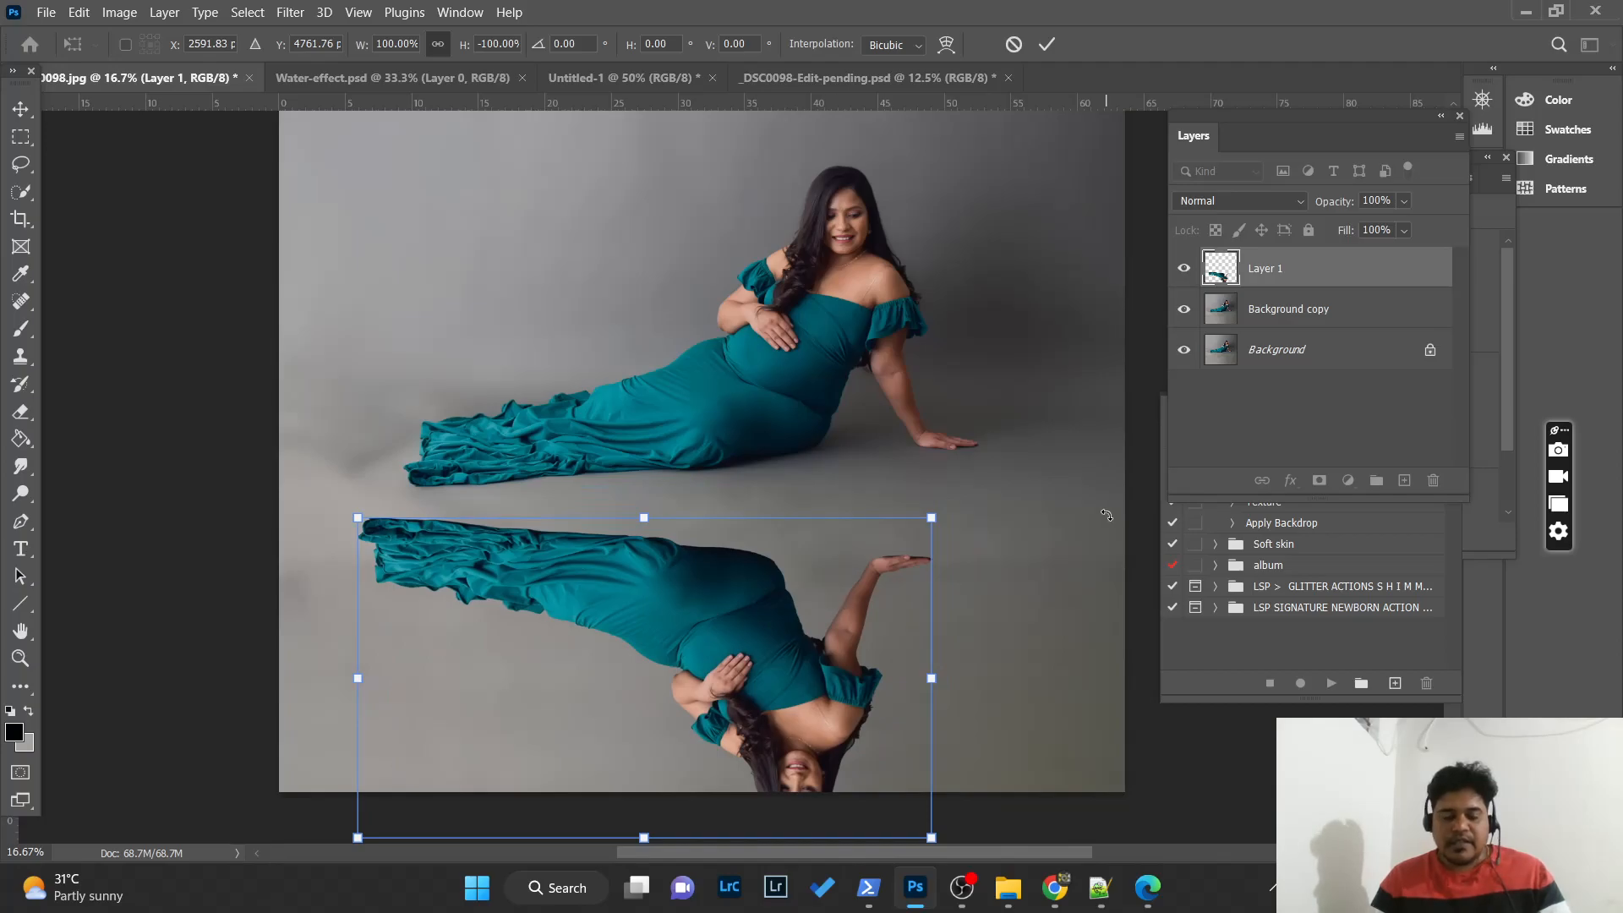
- Undo the reflection transform and delete the layer with the copied woman
{"action": "key", "text": "ctrl+z"}
{"action": "key", "text": "ctrl+z"}
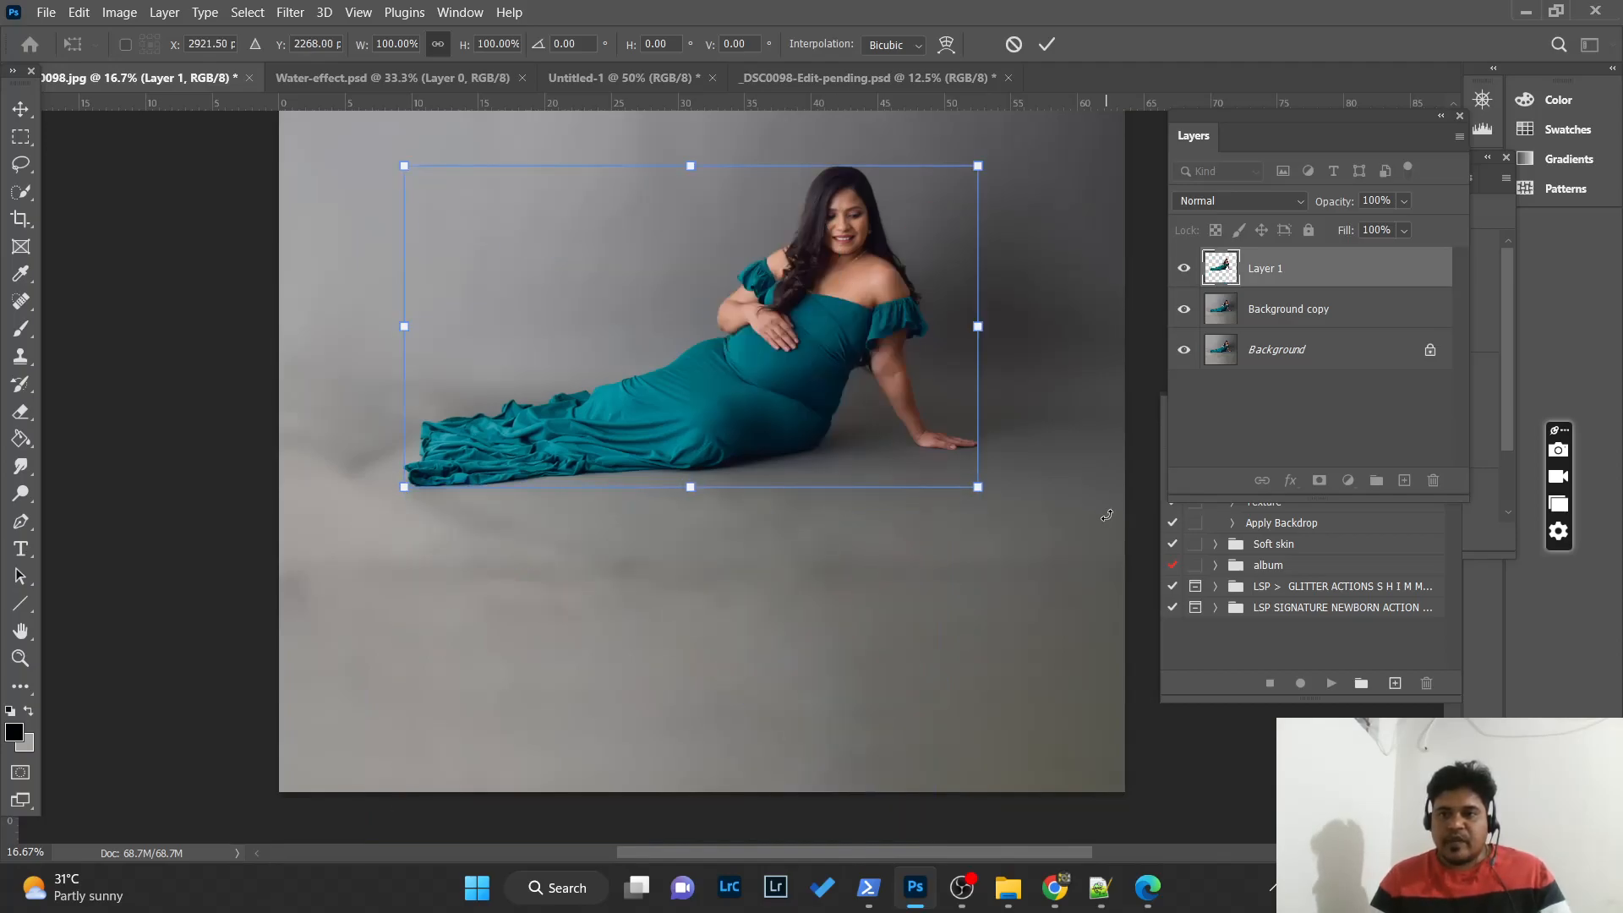
{"action": "left_click", "coordinate": [1304, 310]}
{"action": "left_click", "coordinate": [1299, 284]}
{"action": "left_click", "coordinate": [1434, 483]}
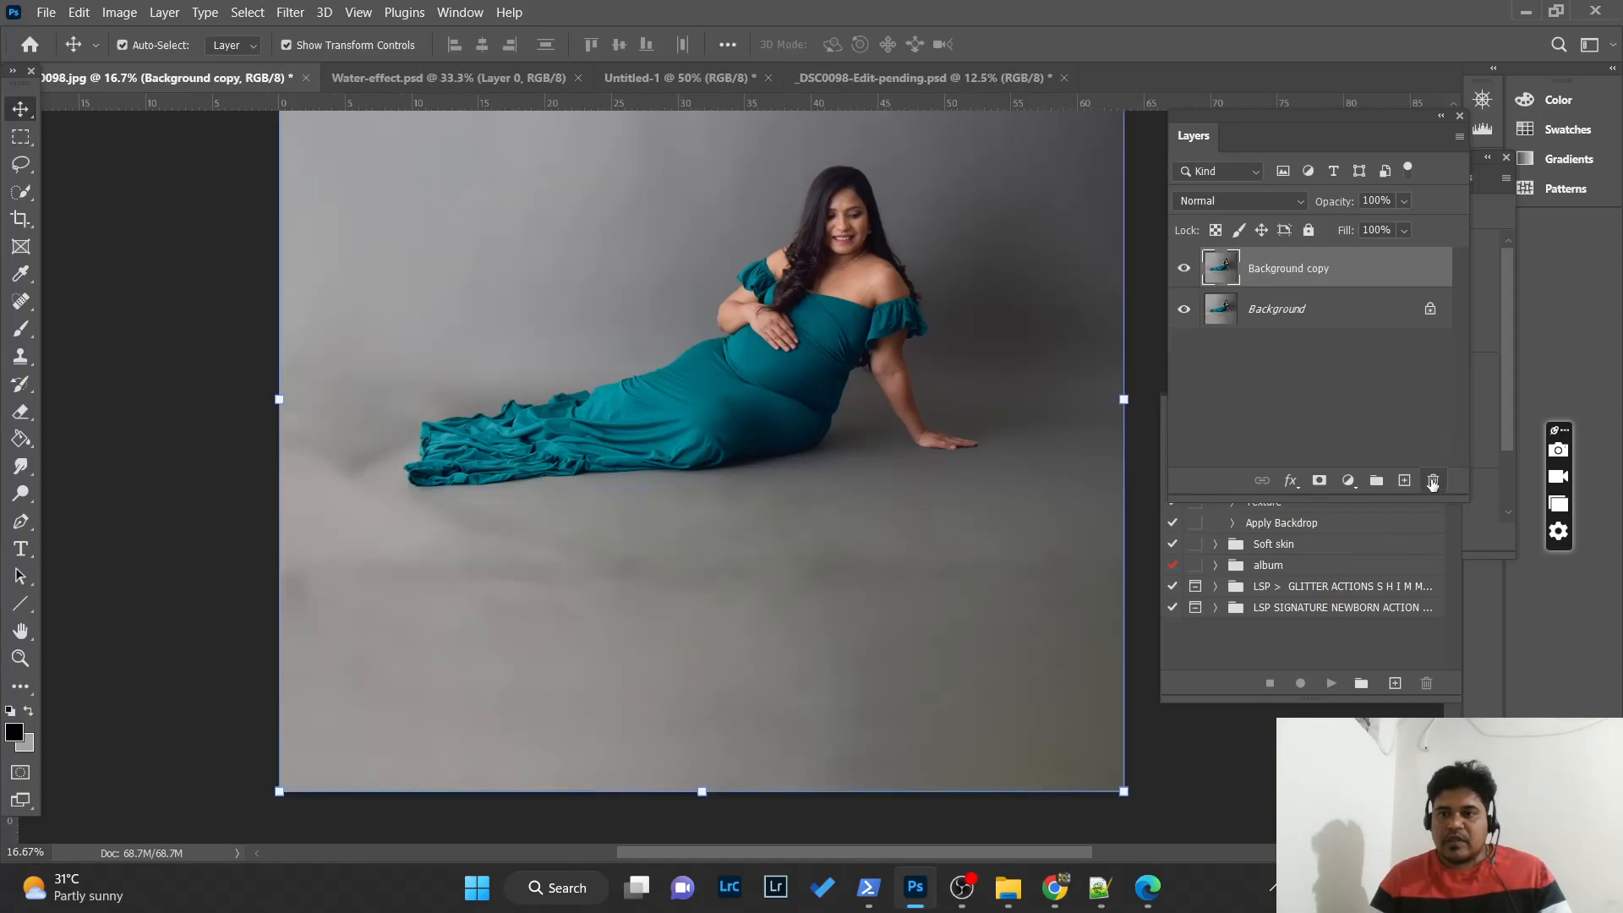
- Extend the canvas slightly below the floor using the Crop tool with Content-Aware fill
{"action": "key", "text": "ctrl+minus"}
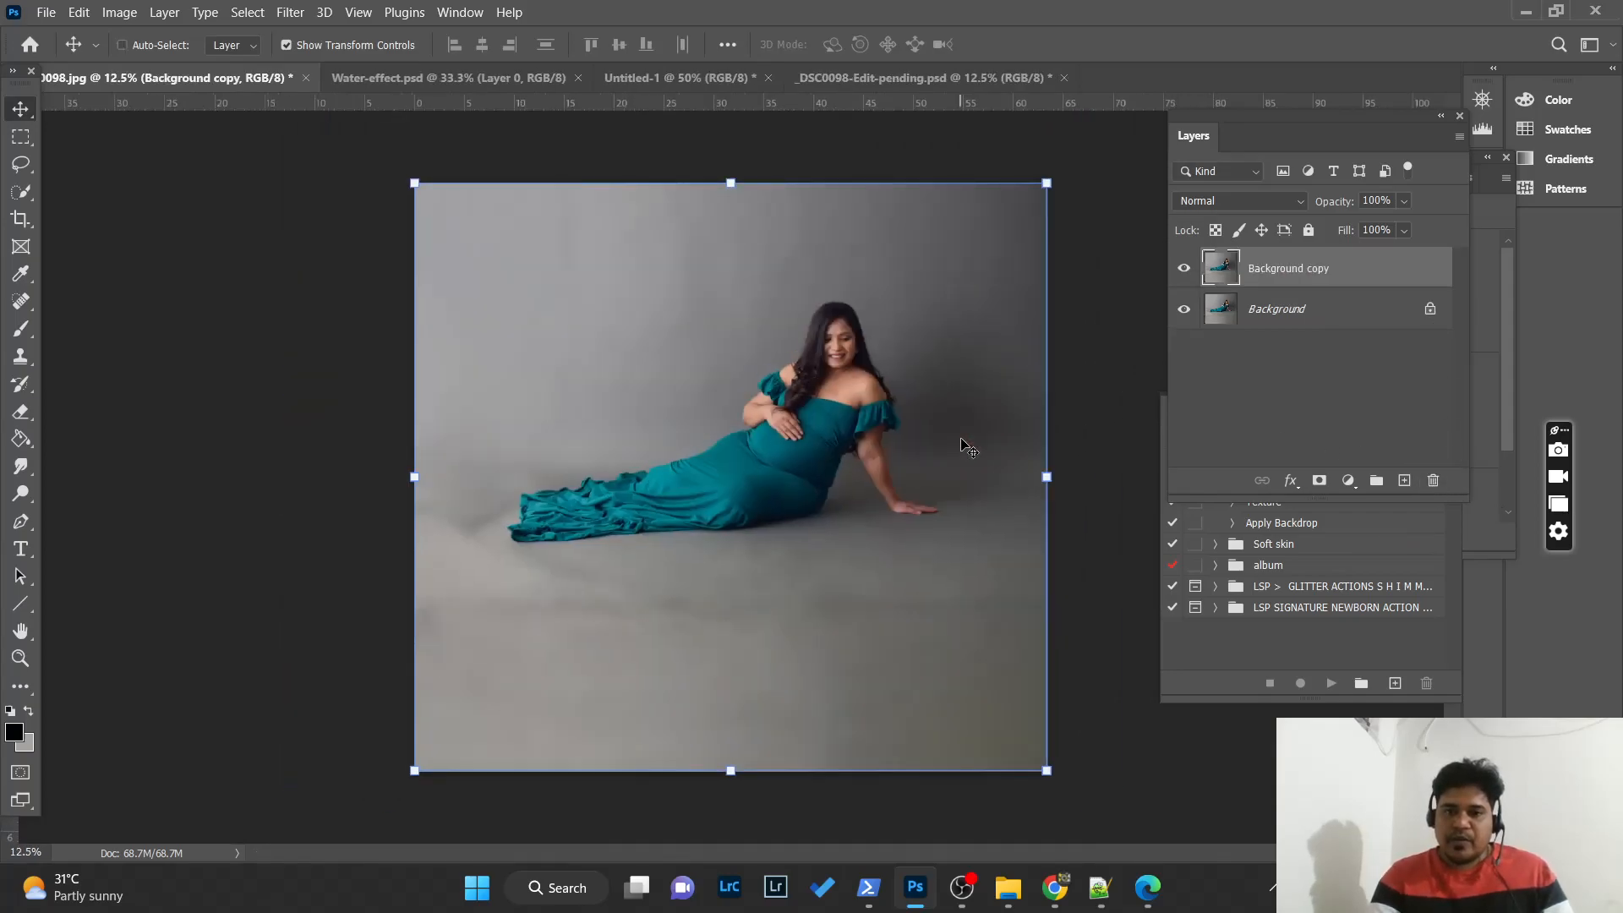
{"action": "key", "text": "ctrl+minus"}
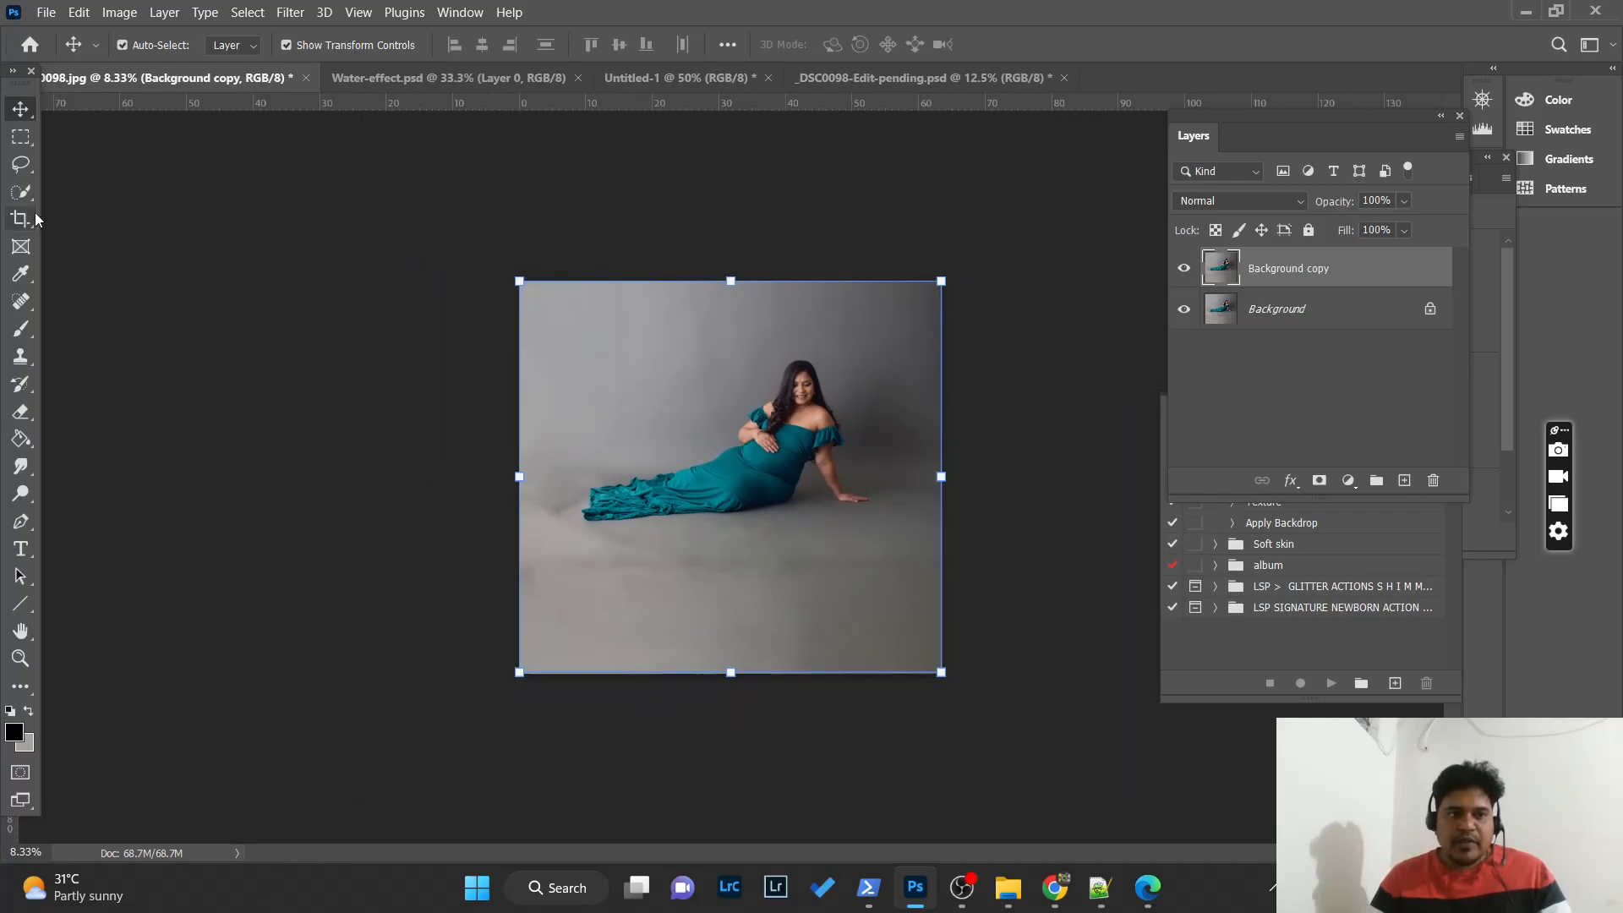
{"action": "left_click", "coordinate": [35, 217]}
{"action": "left_click_drag", "start_coordinate": [727, 676], "coordinate": [728, 702]}
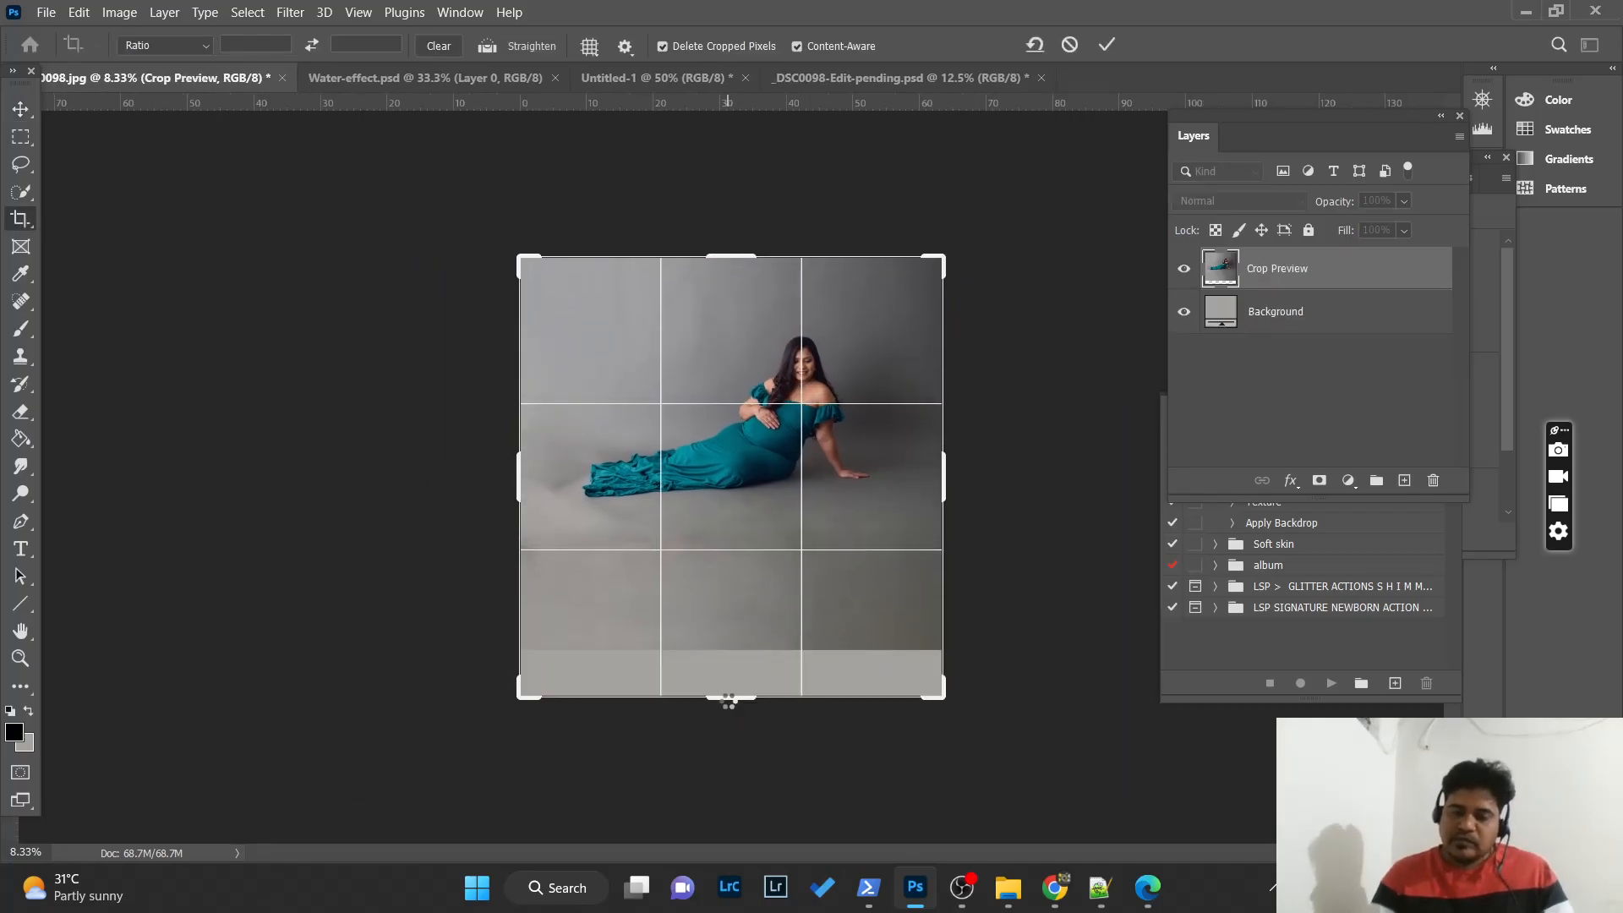
{"action": "key", "text": "Return"}
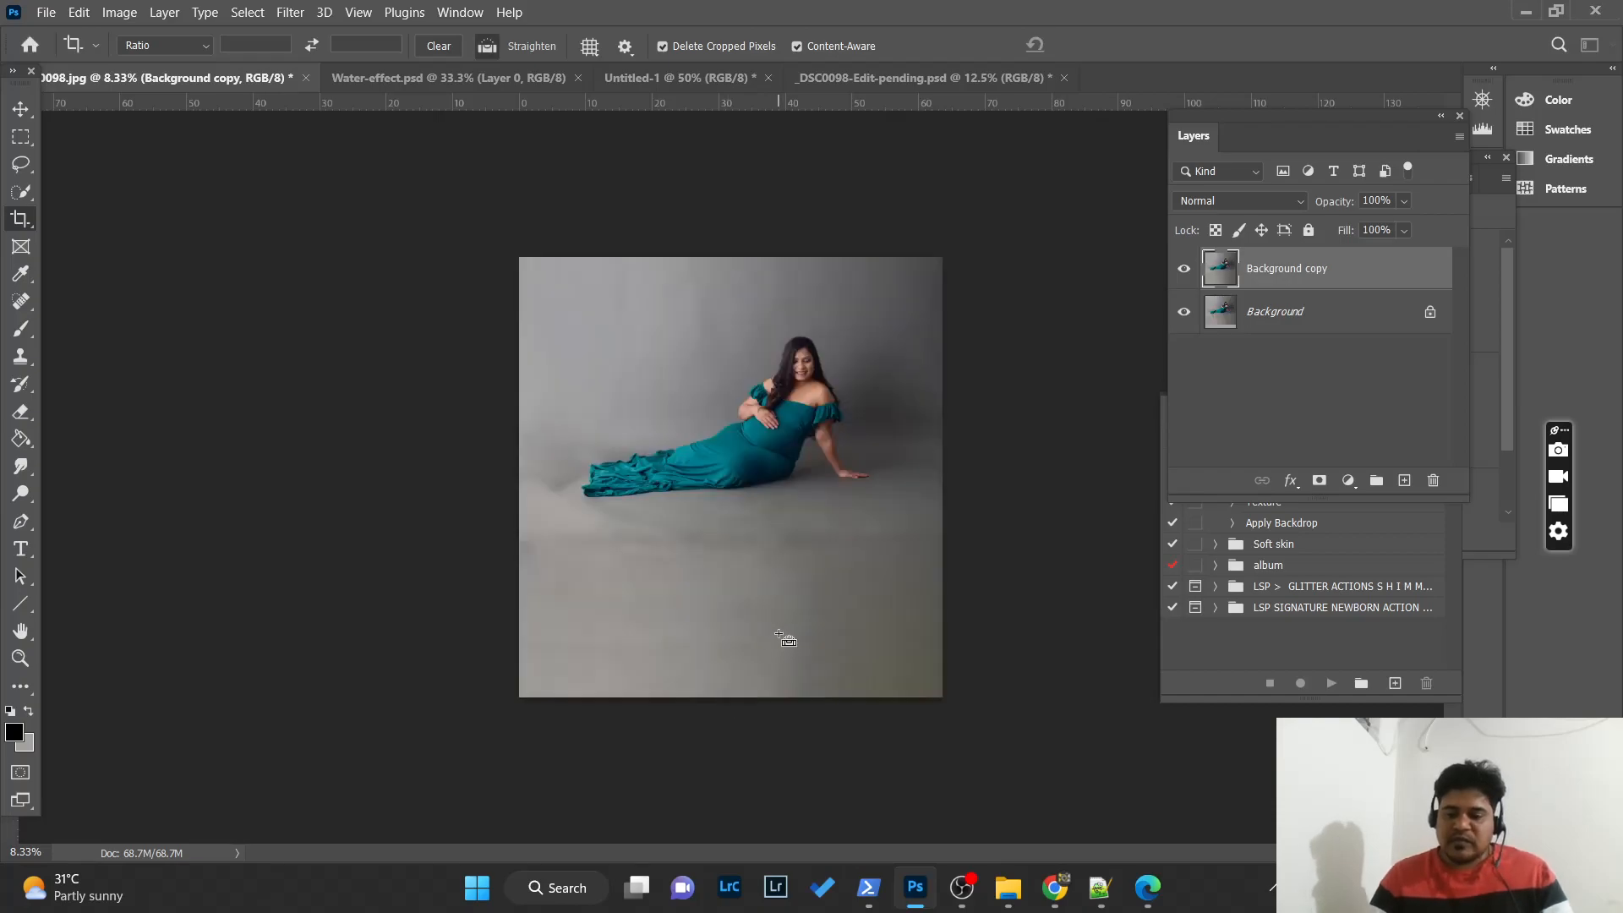
- Select the woman on the Background copy layer with Select Subject and copy her to a new layer
{"action": "key", "text": "ctrl+plus"}
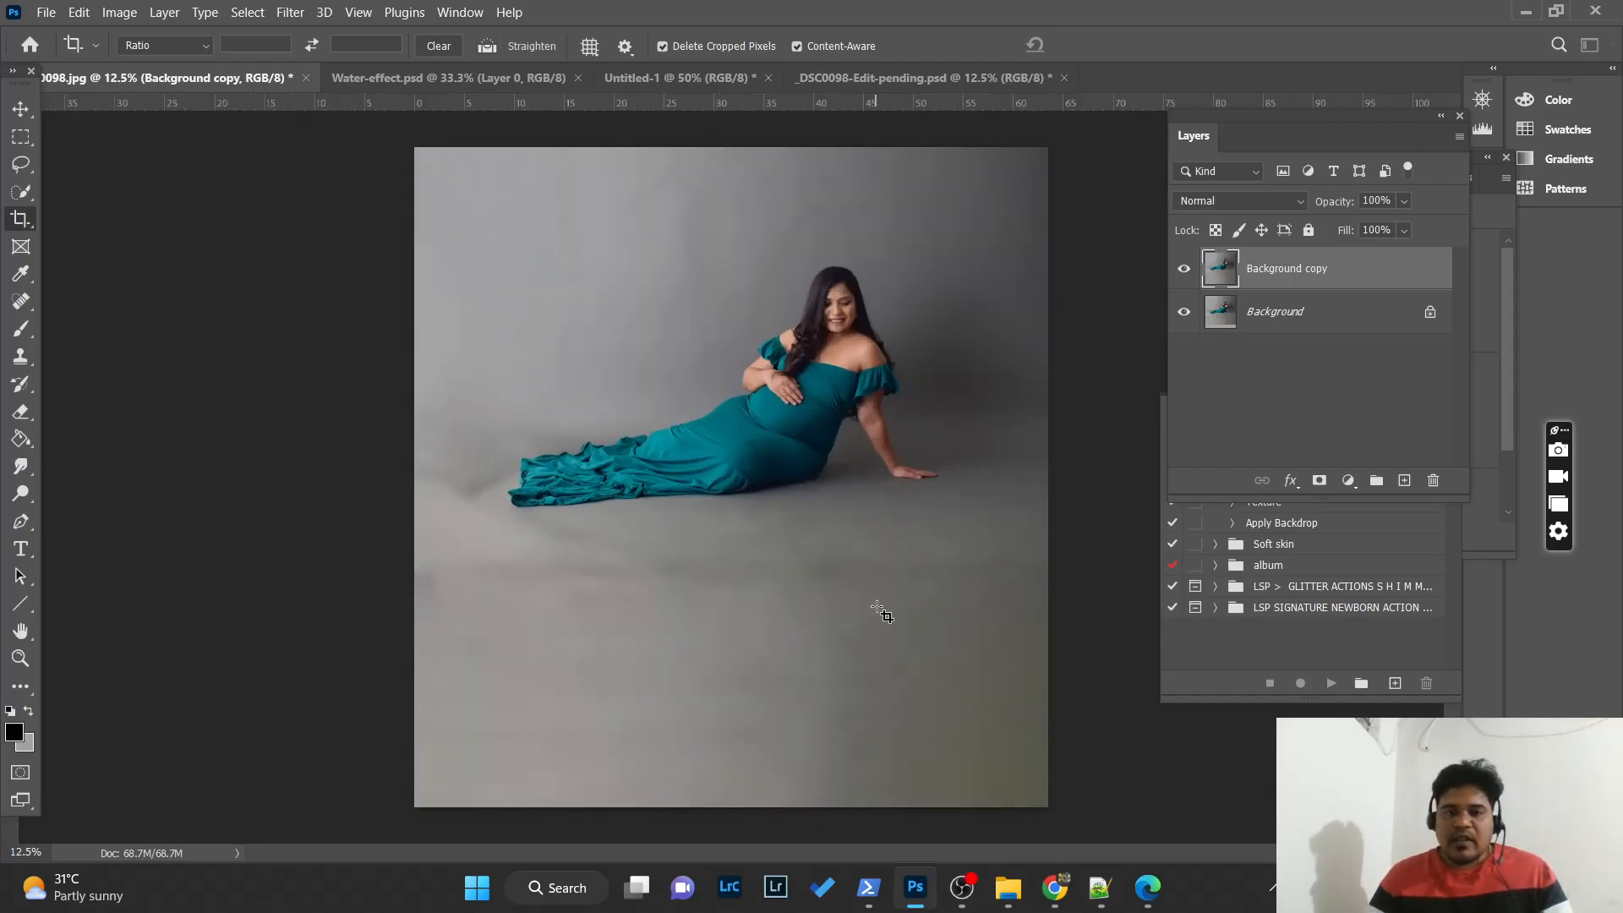
{"action": "left_click", "coordinate": [247, 12]}
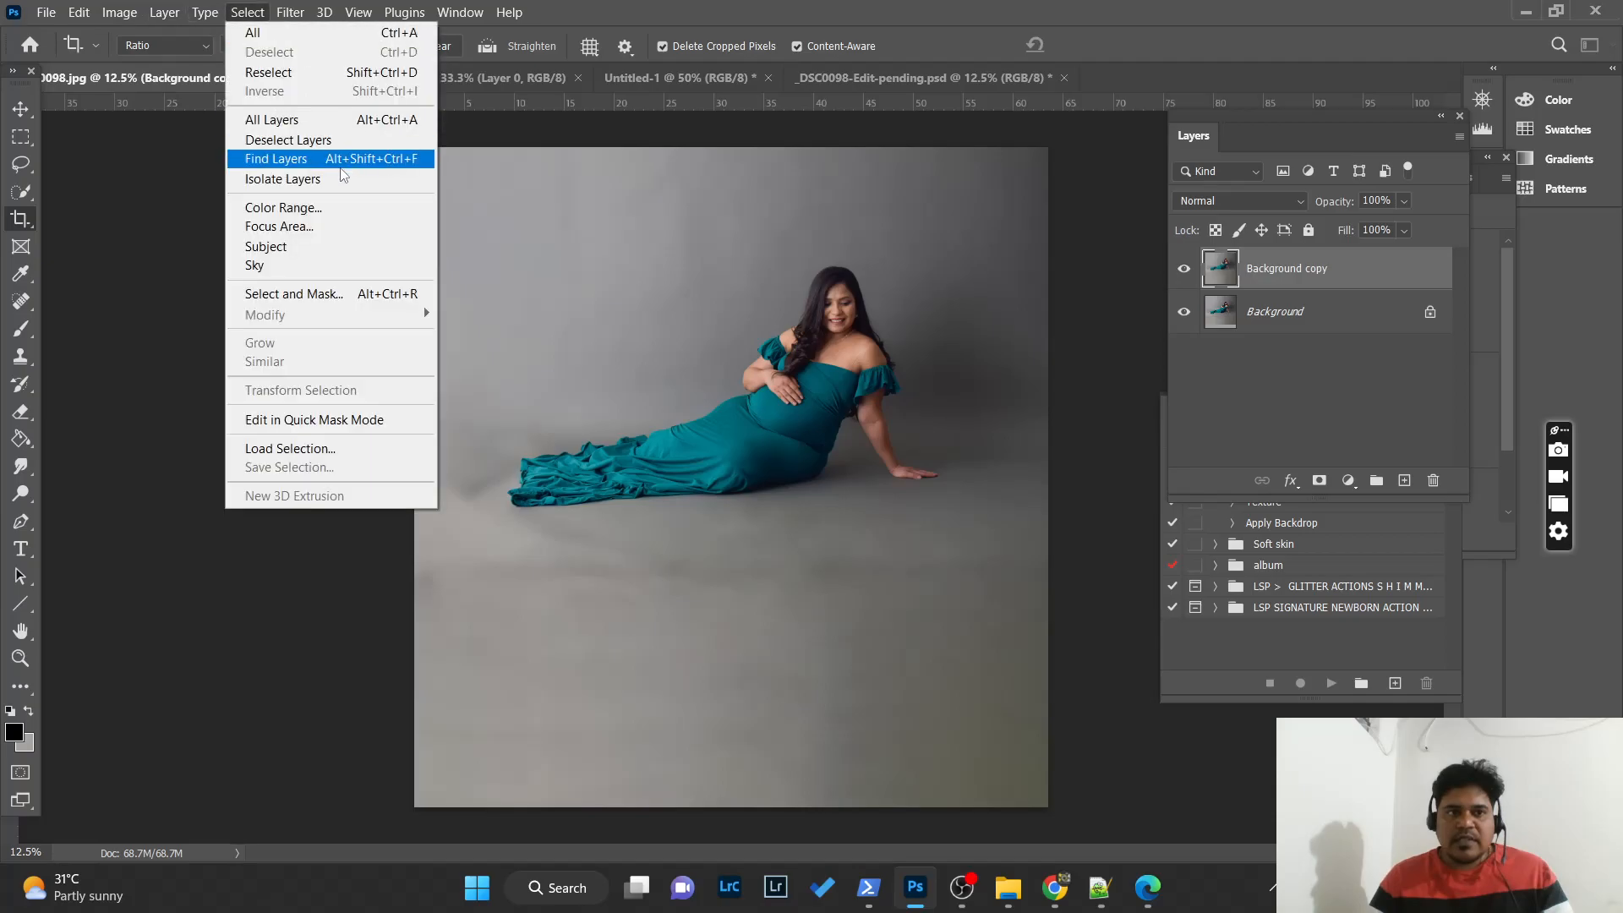
{"action": "left_click", "coordinate": [350, 246]}
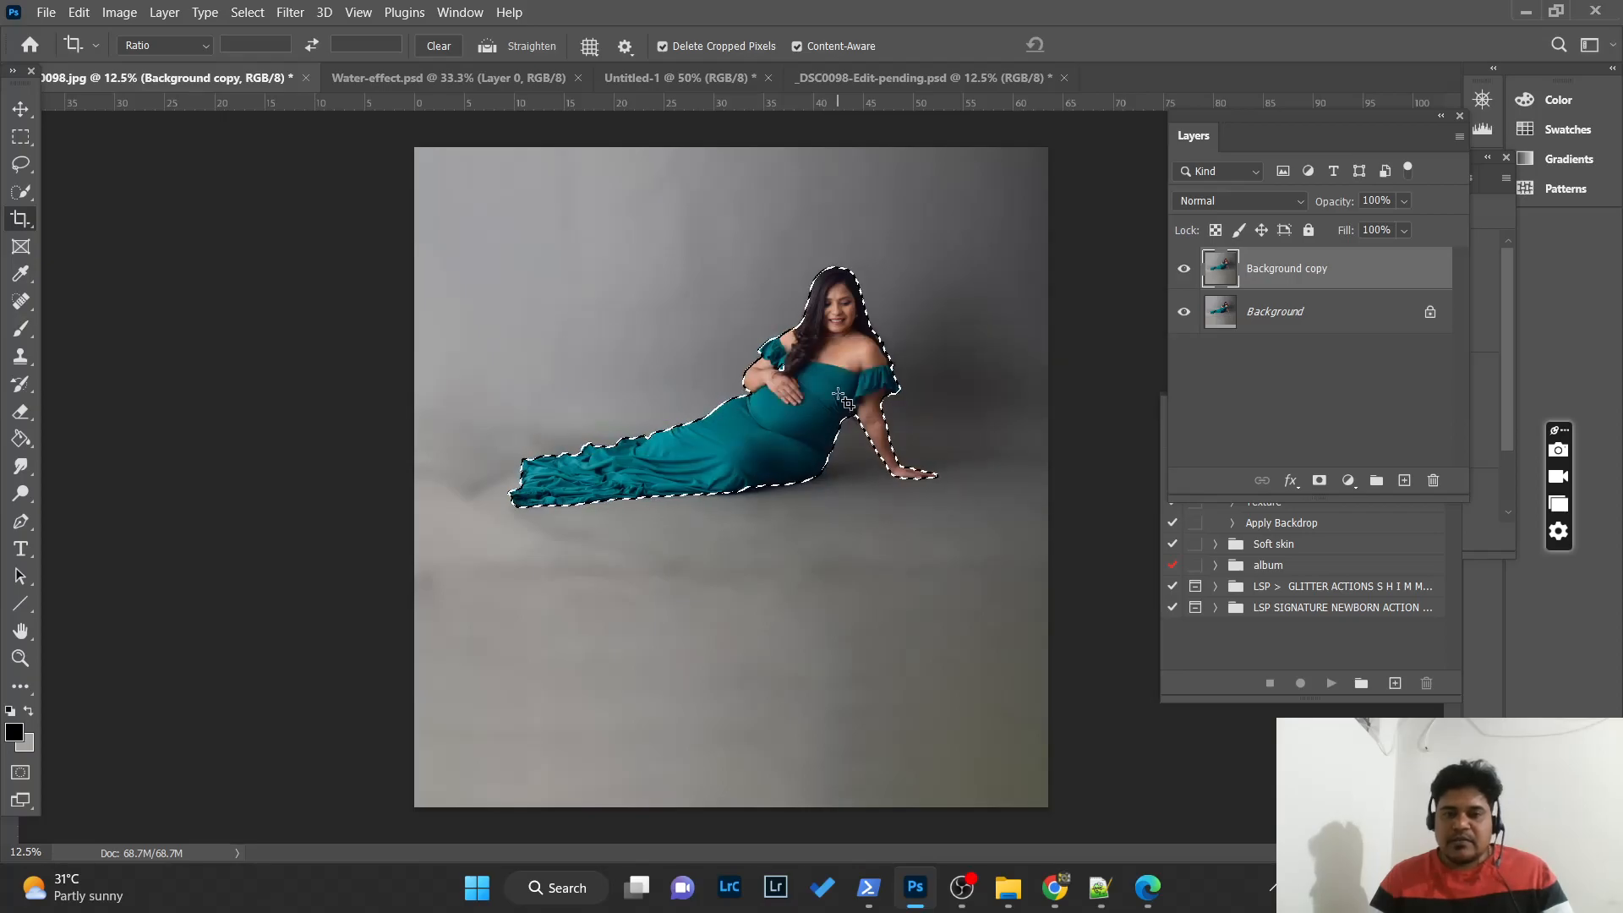
{"action": "left_click", "coordinate": [25, 193]}
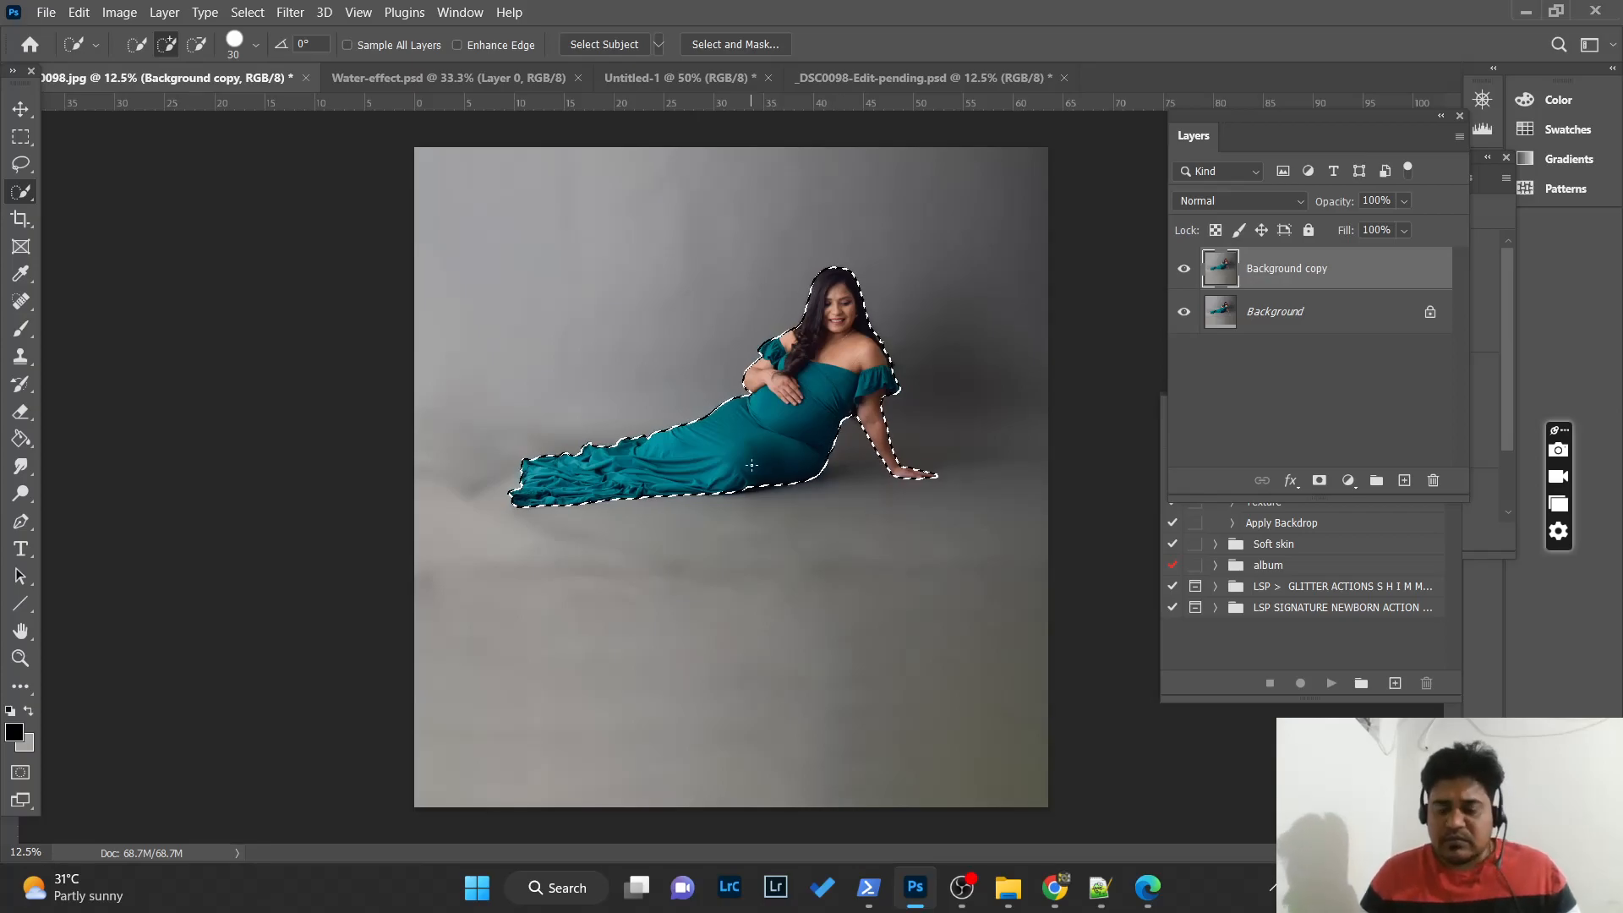
{"action": "key", "text": "ctrl+j"}
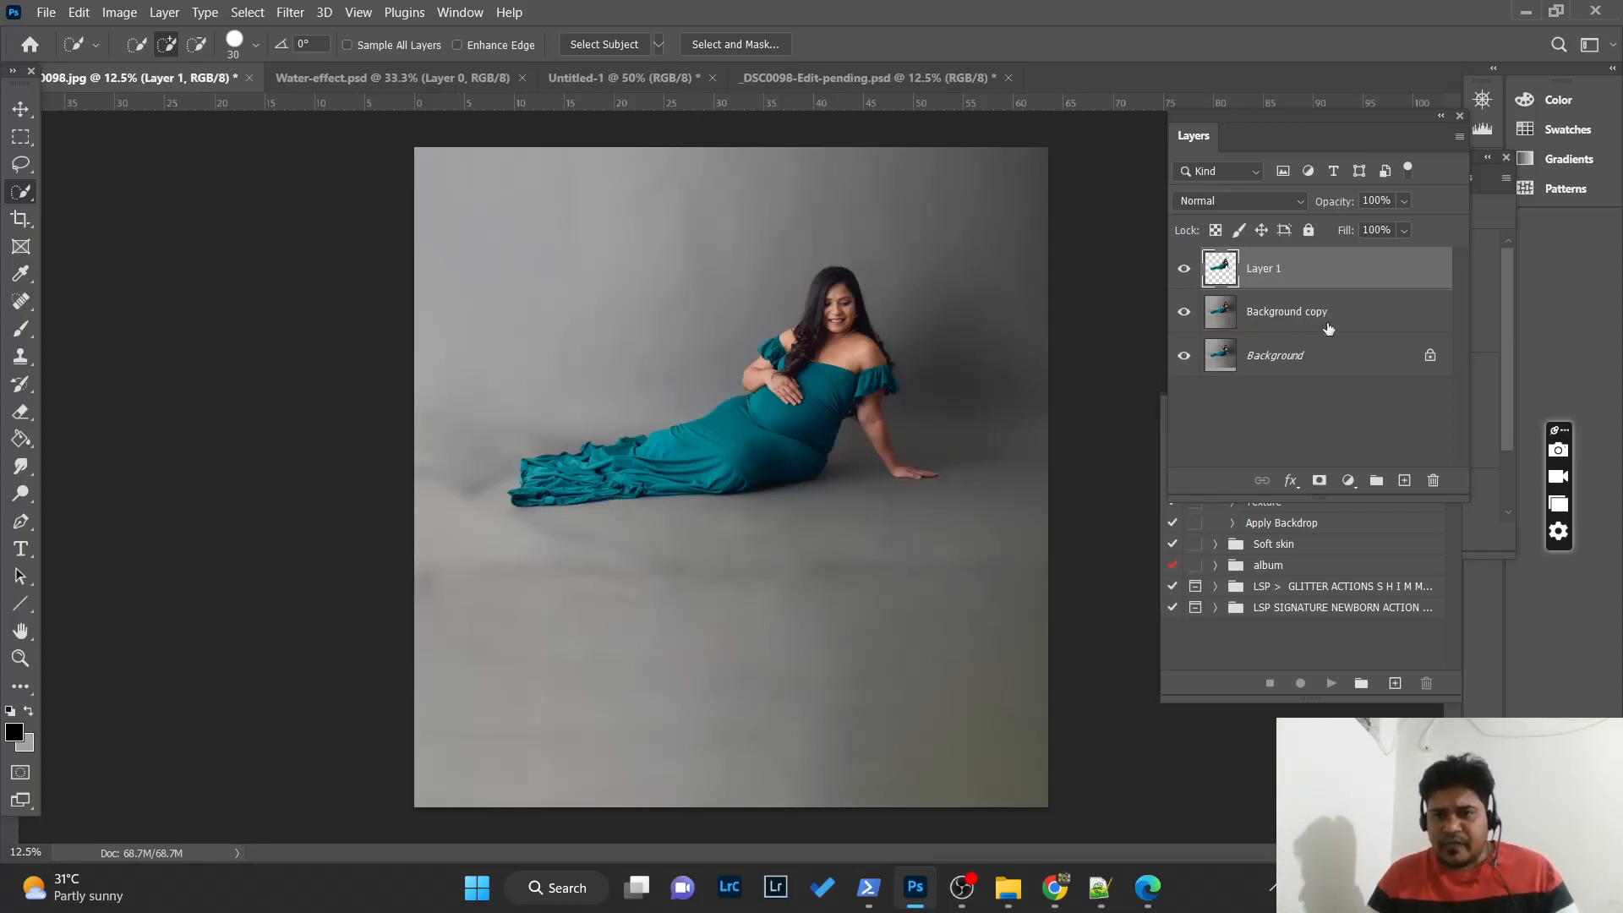
- Flip the copied woman vertically and move her directly below the original, with the two dress hems meeting
{"action": "key", "text": "v"}
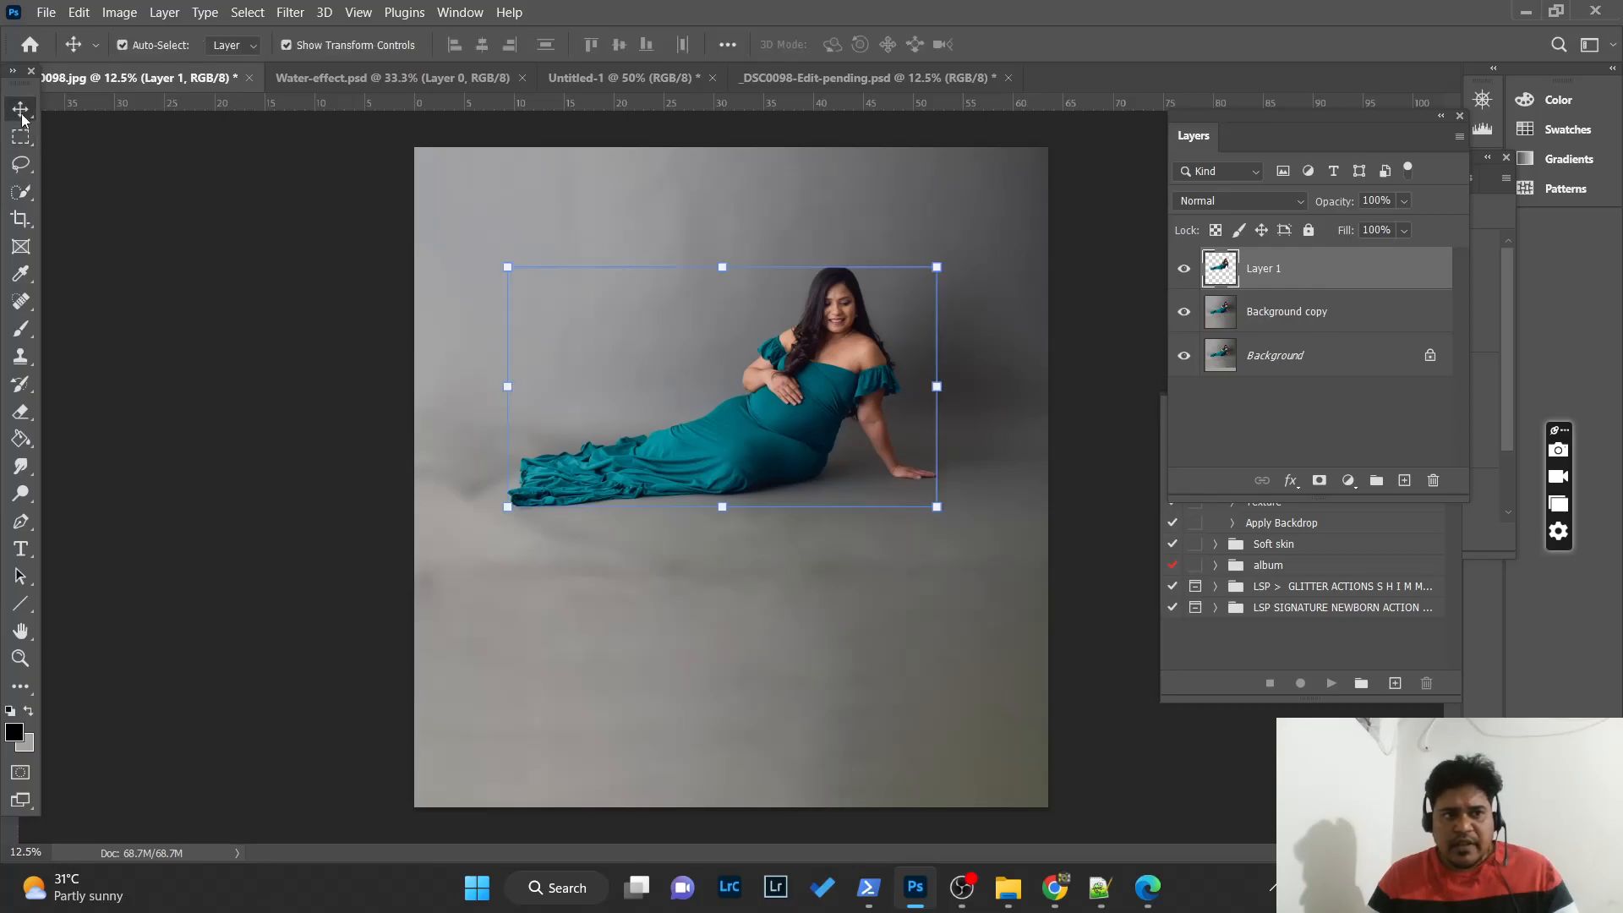
{"action": "key", "text": "ctrl+t"}
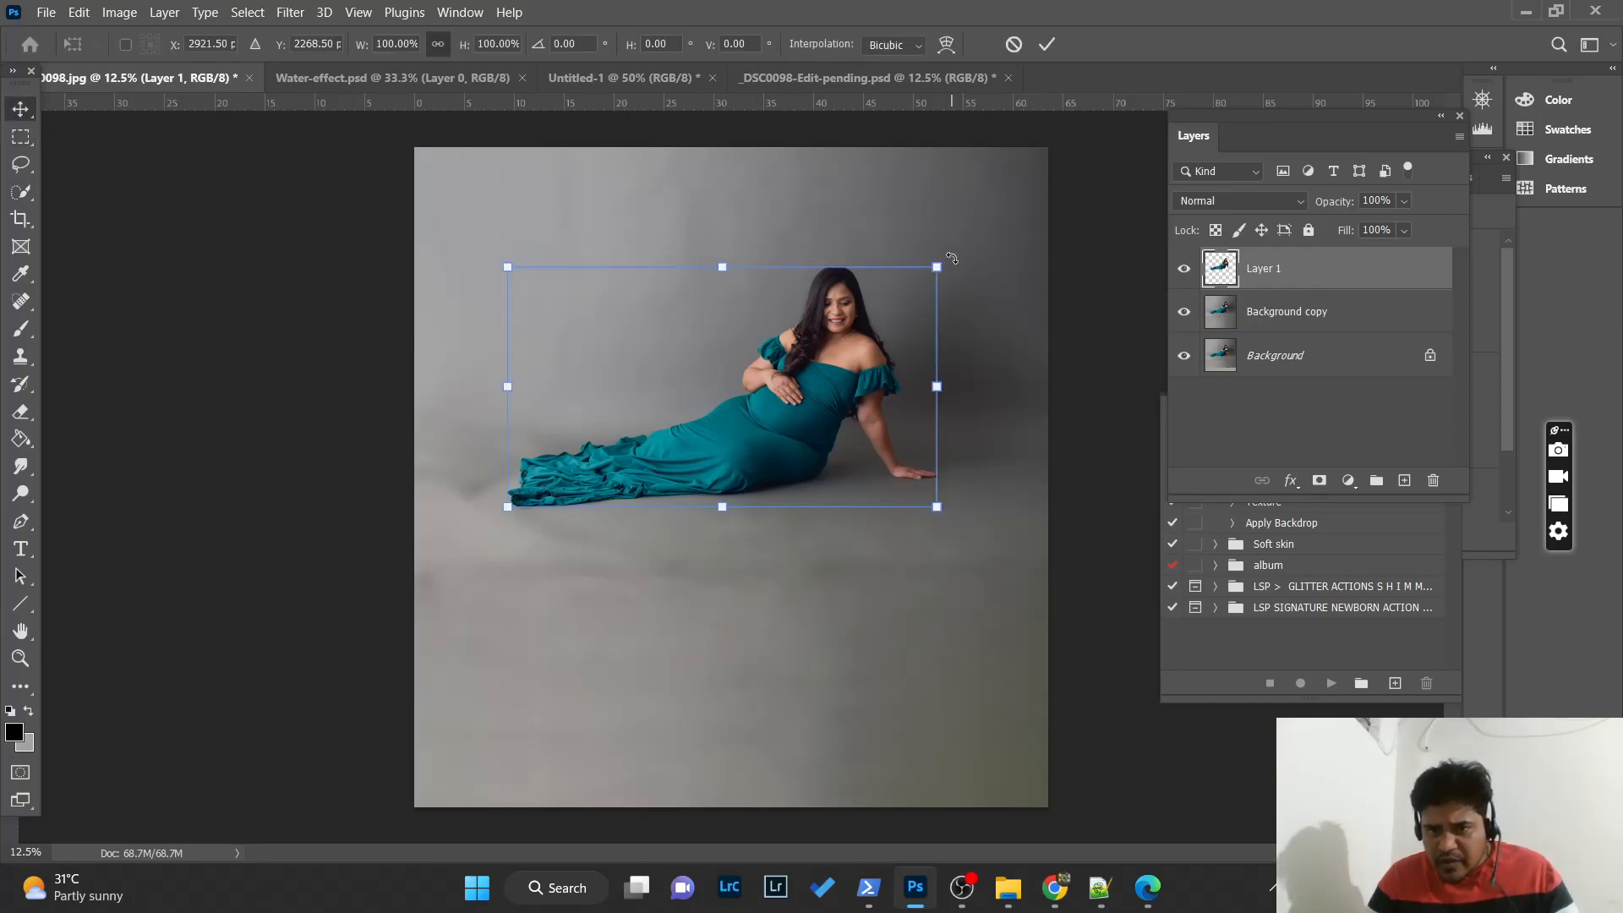
{"action": "right_click", "coordinate": [902, 333]}
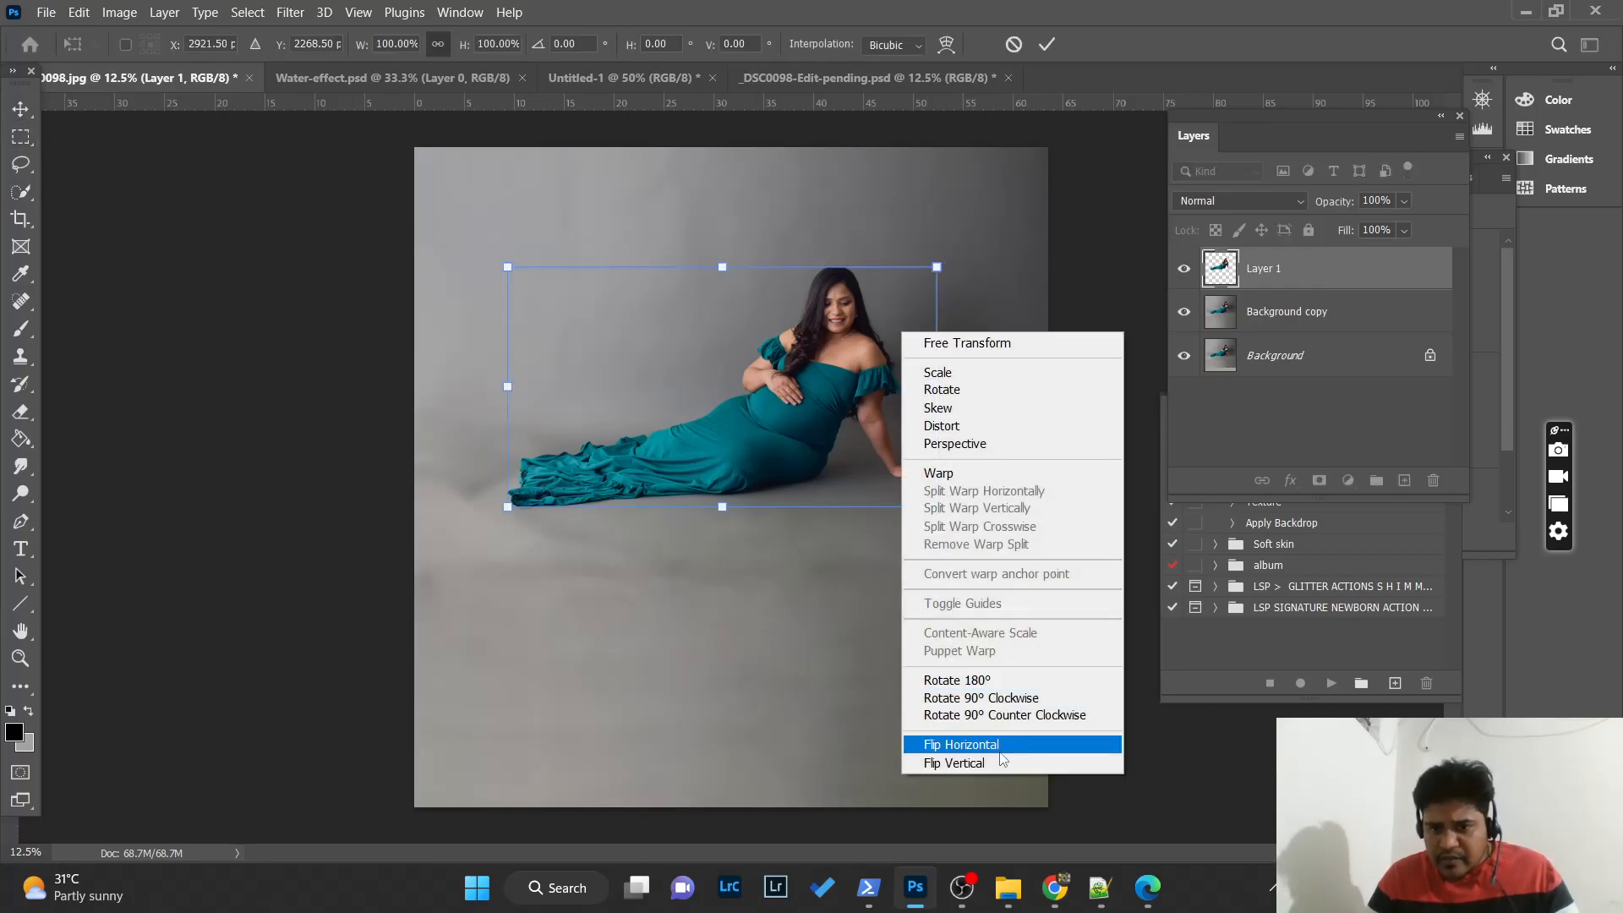
{"action": "left_click", "coordinate": [963, 763]}
{"action": "left_click_drag", "start_coordinate": [804, 389], "coordinate": [813, 628]}
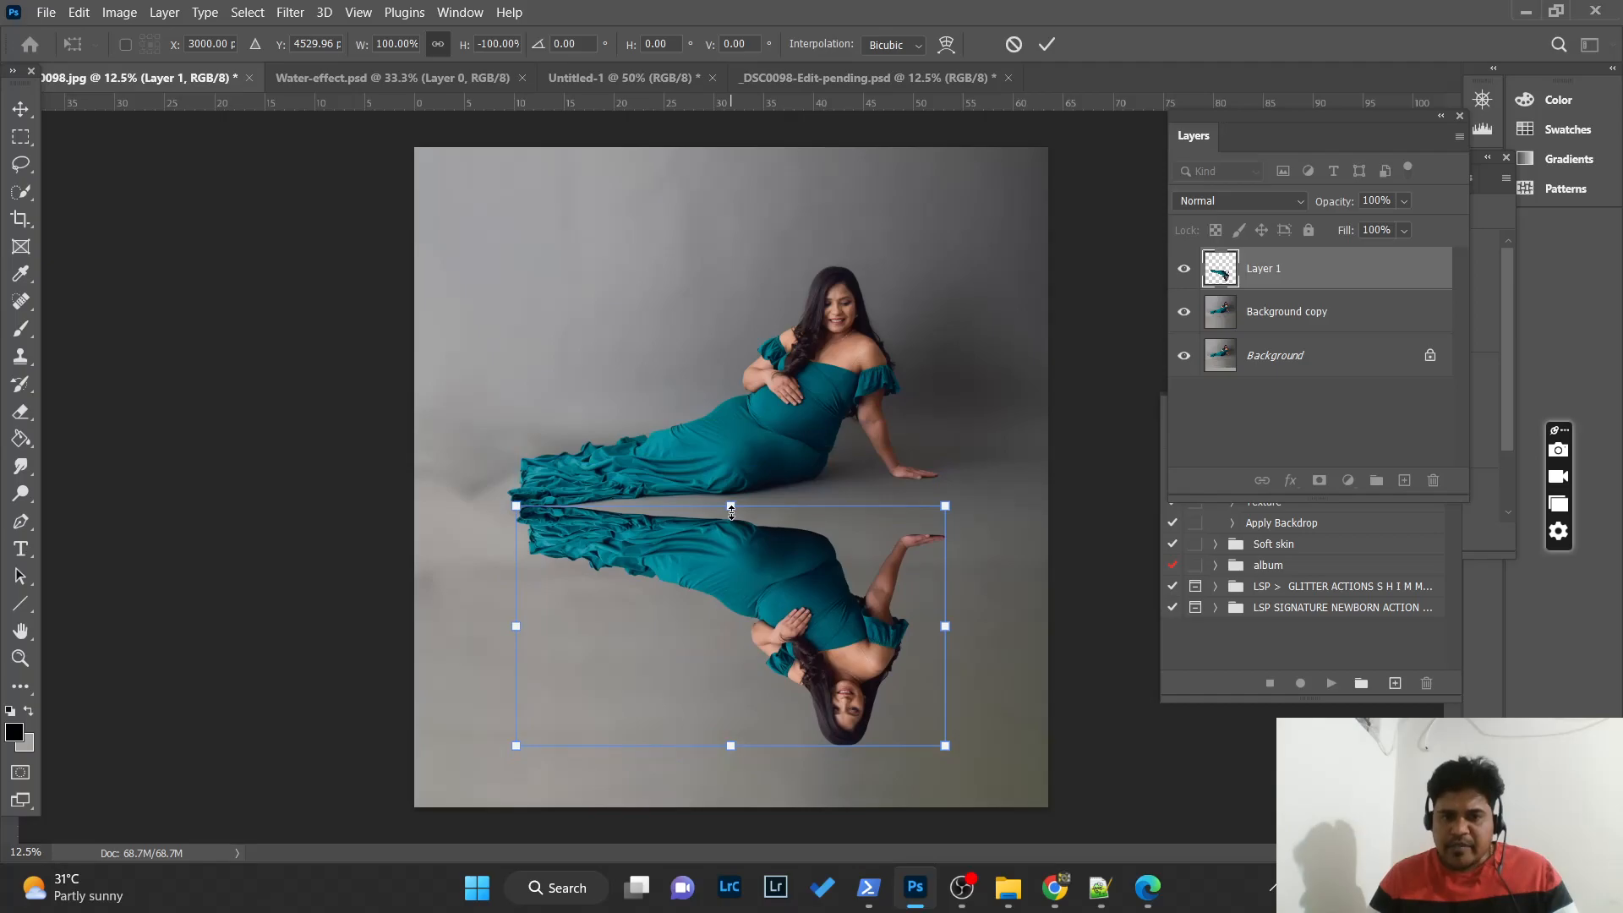
{"action": "mouse_move", "coordinate": [734, 560]}
{"action": "left_mouse_down"}
{"action": "mouse_move", "coordinate": [728, 577]}
{"action": "mouse_move", "coordinate": [737, 553]}
{"action": "left_mouse_up"}
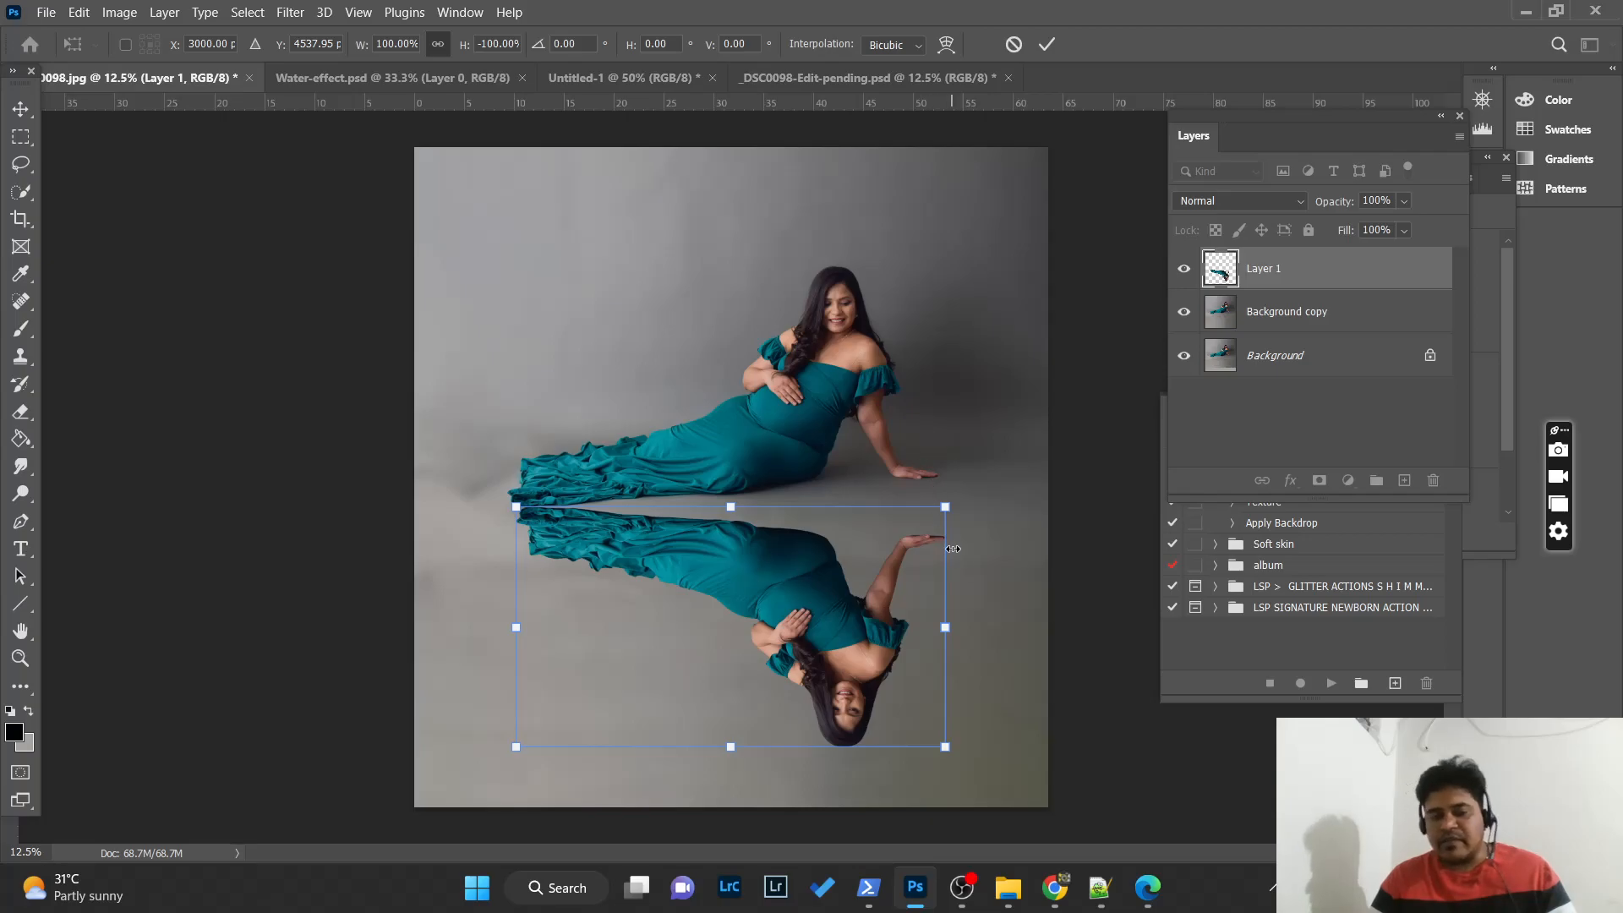
{"action": "left_click", "coordinate": [21, 136]}
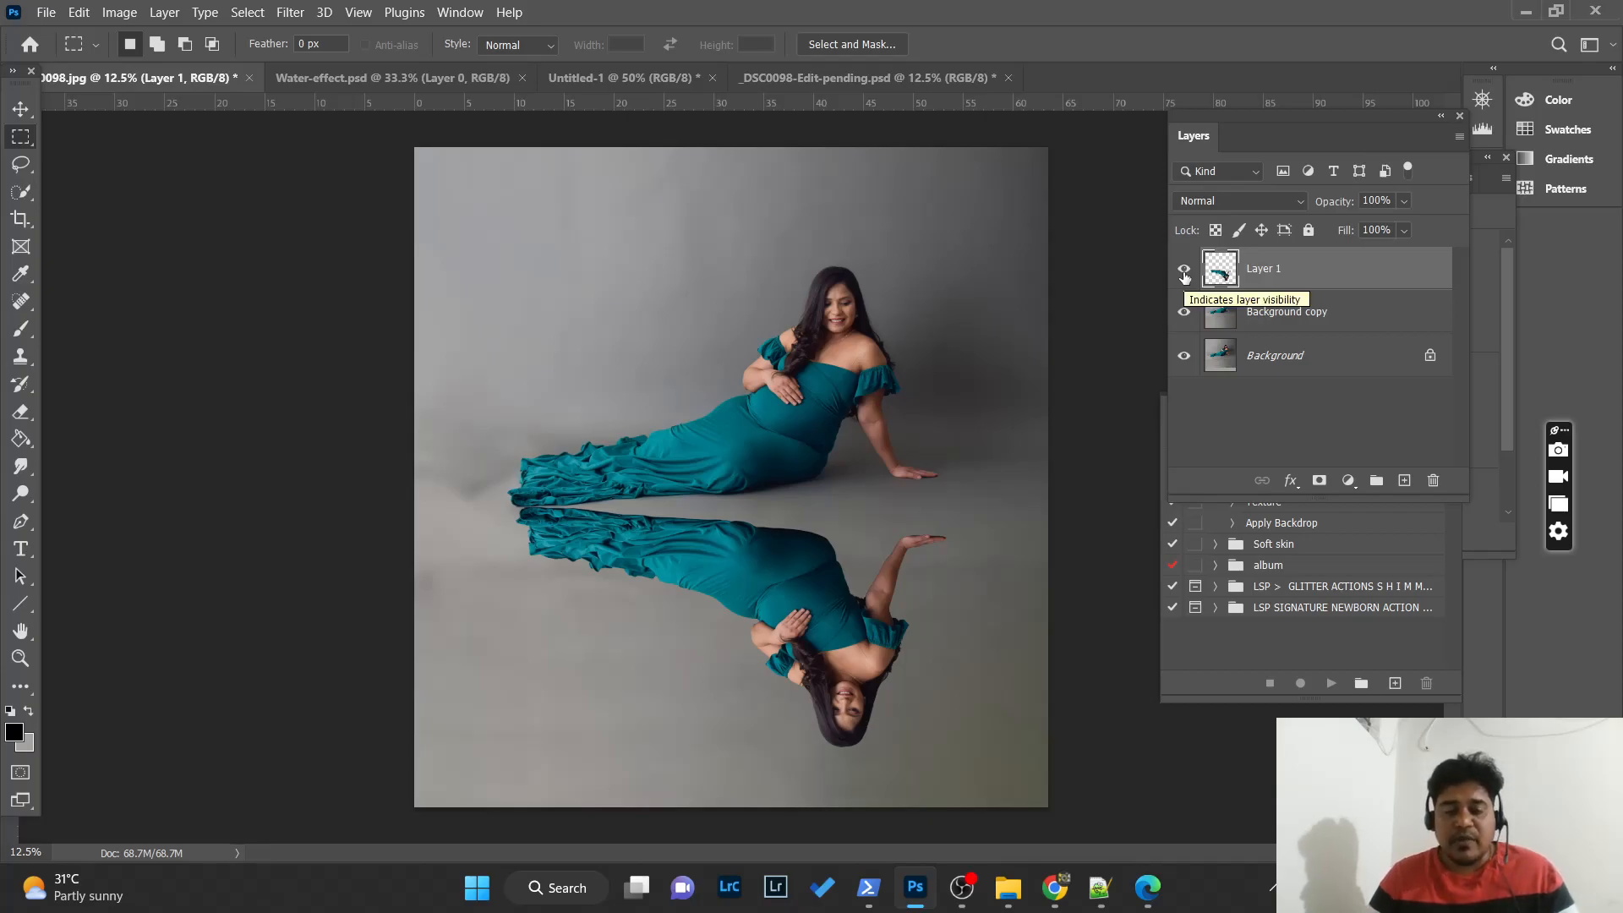
- Hide Layer 1, draw a nearly horizontal line across the floor just below the woman, and delete the line
{"action": "left_click", "coordinate": [1184, 270]}
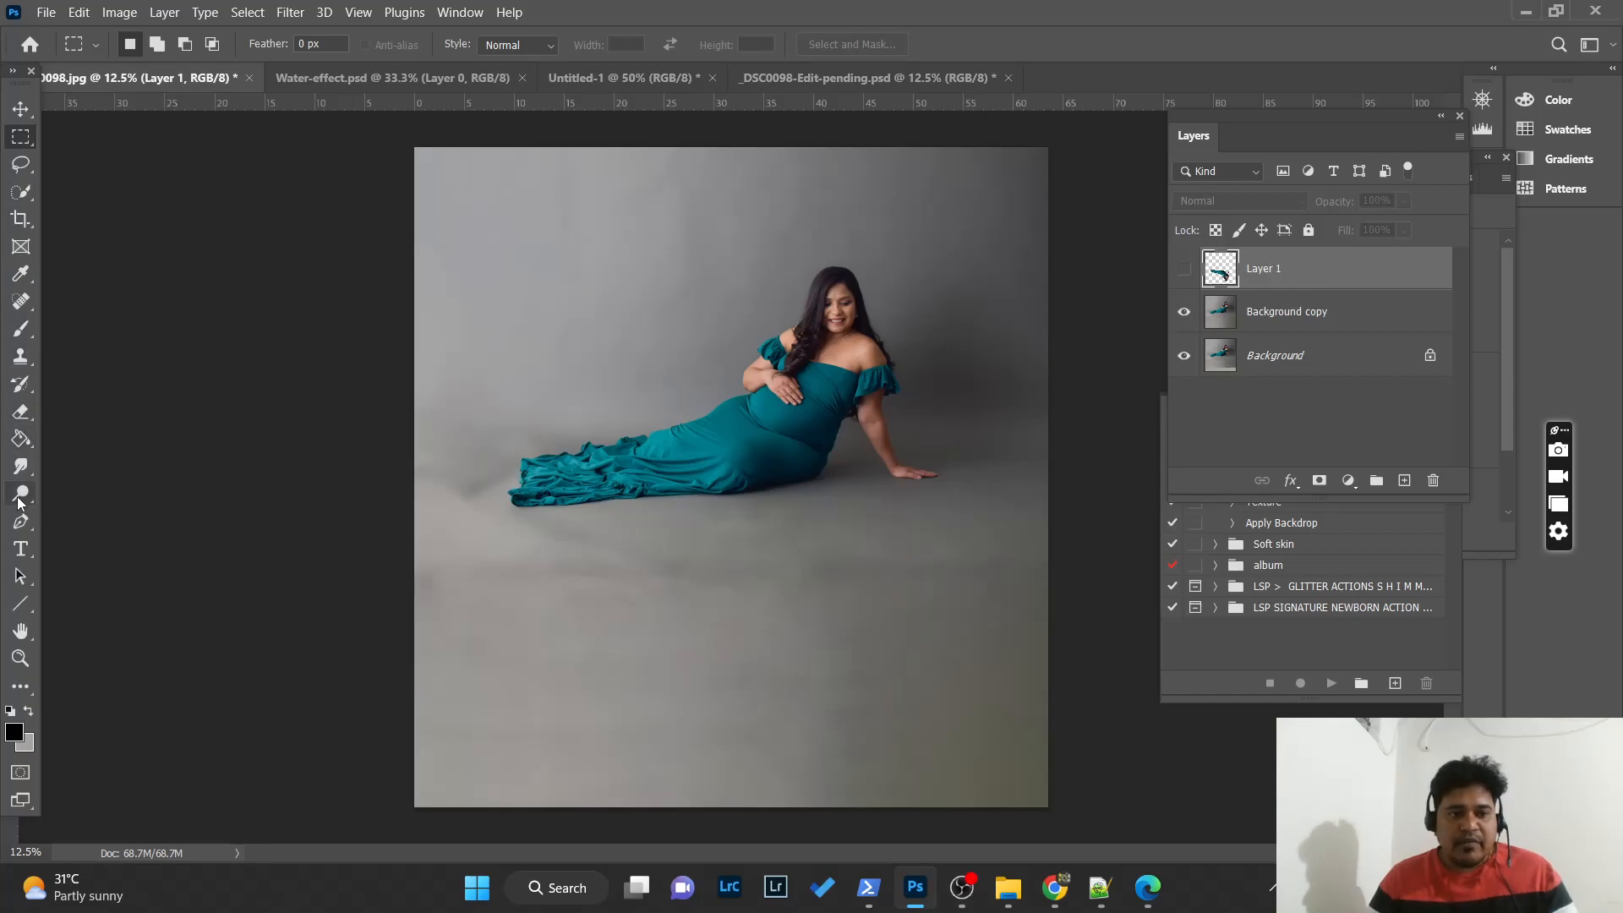
{"action": "left_click", "coordinate": [20, 603]}
{"action": "left_click_drag", "start_coordinate": [372, 517], "coordinate": [1089, 506]}
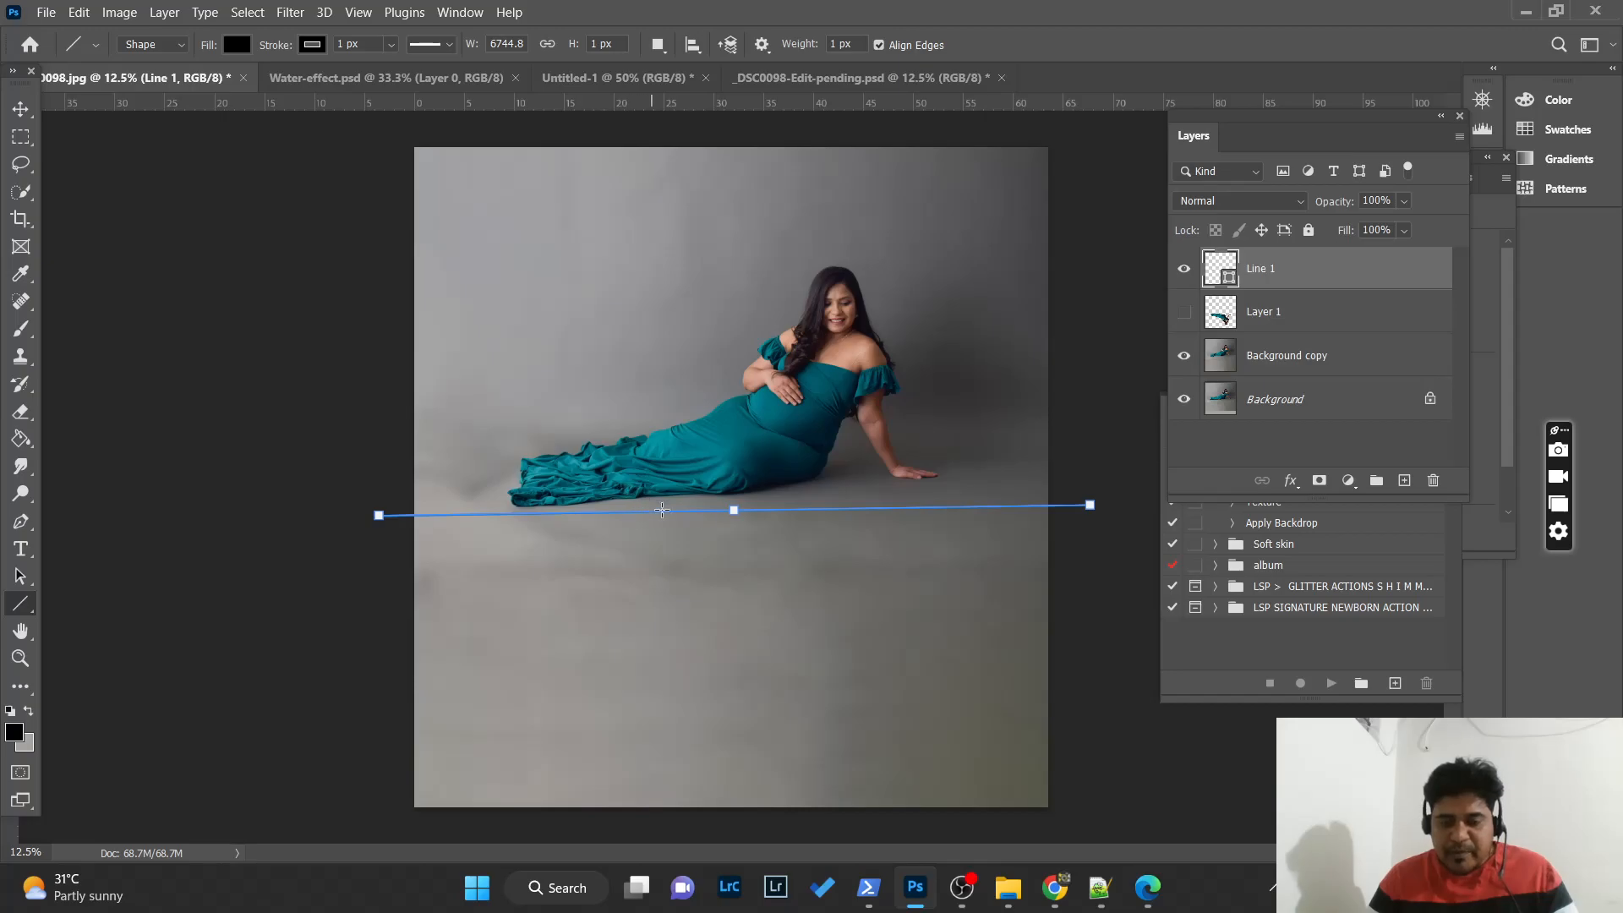
{"action": "left_click_drag", "start_coordinate": [1094, 508], "coordinate": [1096, 505]}
{"action": "key", "text": "Delete"}
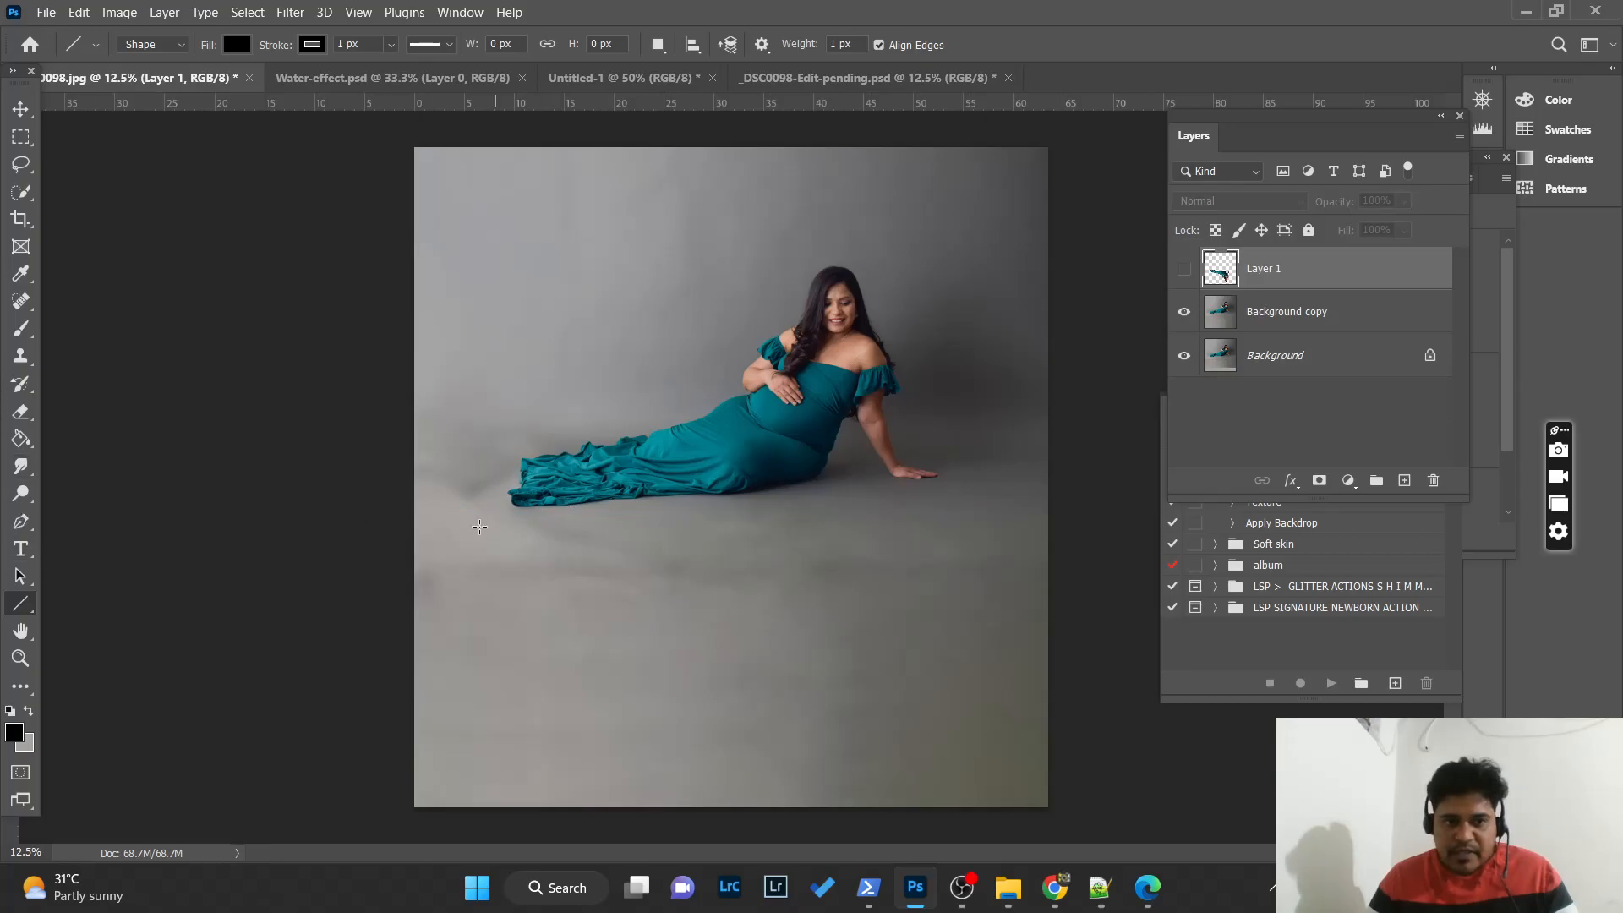
- Draw a slanted line below the dress and hand, show Layer 1 to compare the reflection angle, and delete the line
{"action": "scroll", "coordinate": [471, 508], "scroll_direction": "up", "scroll_amount": 2}
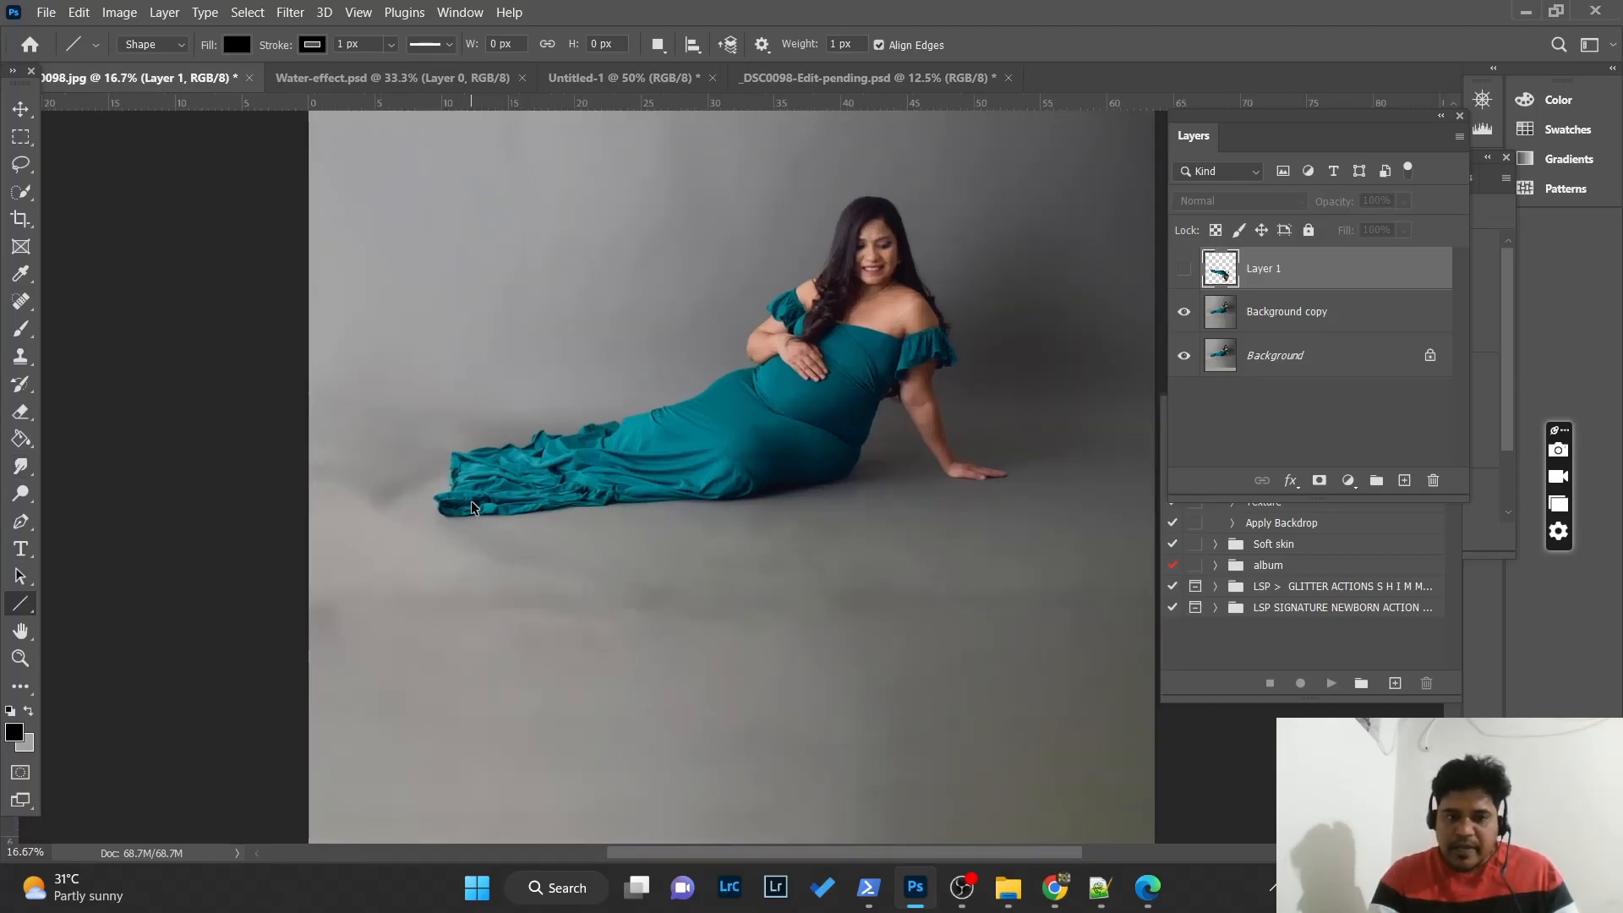
{"action": "left_click_drag", "start_coordinate": [95, 613], "coordinate": [1200, 480]}
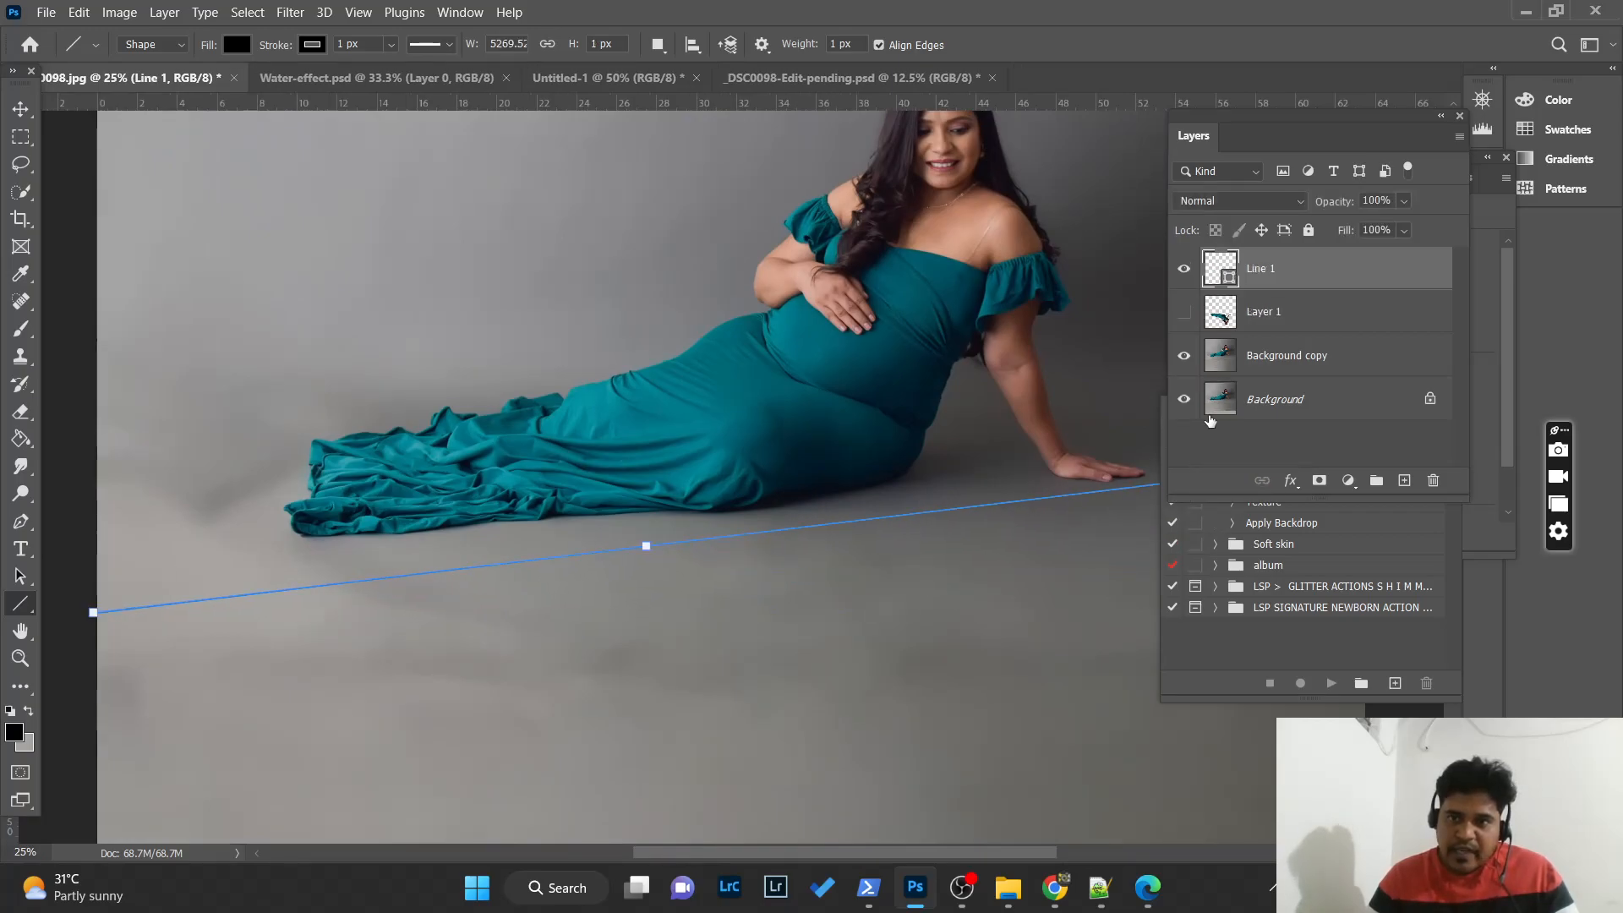
{"action": "left_click", "coordinate": [1190, 309]}
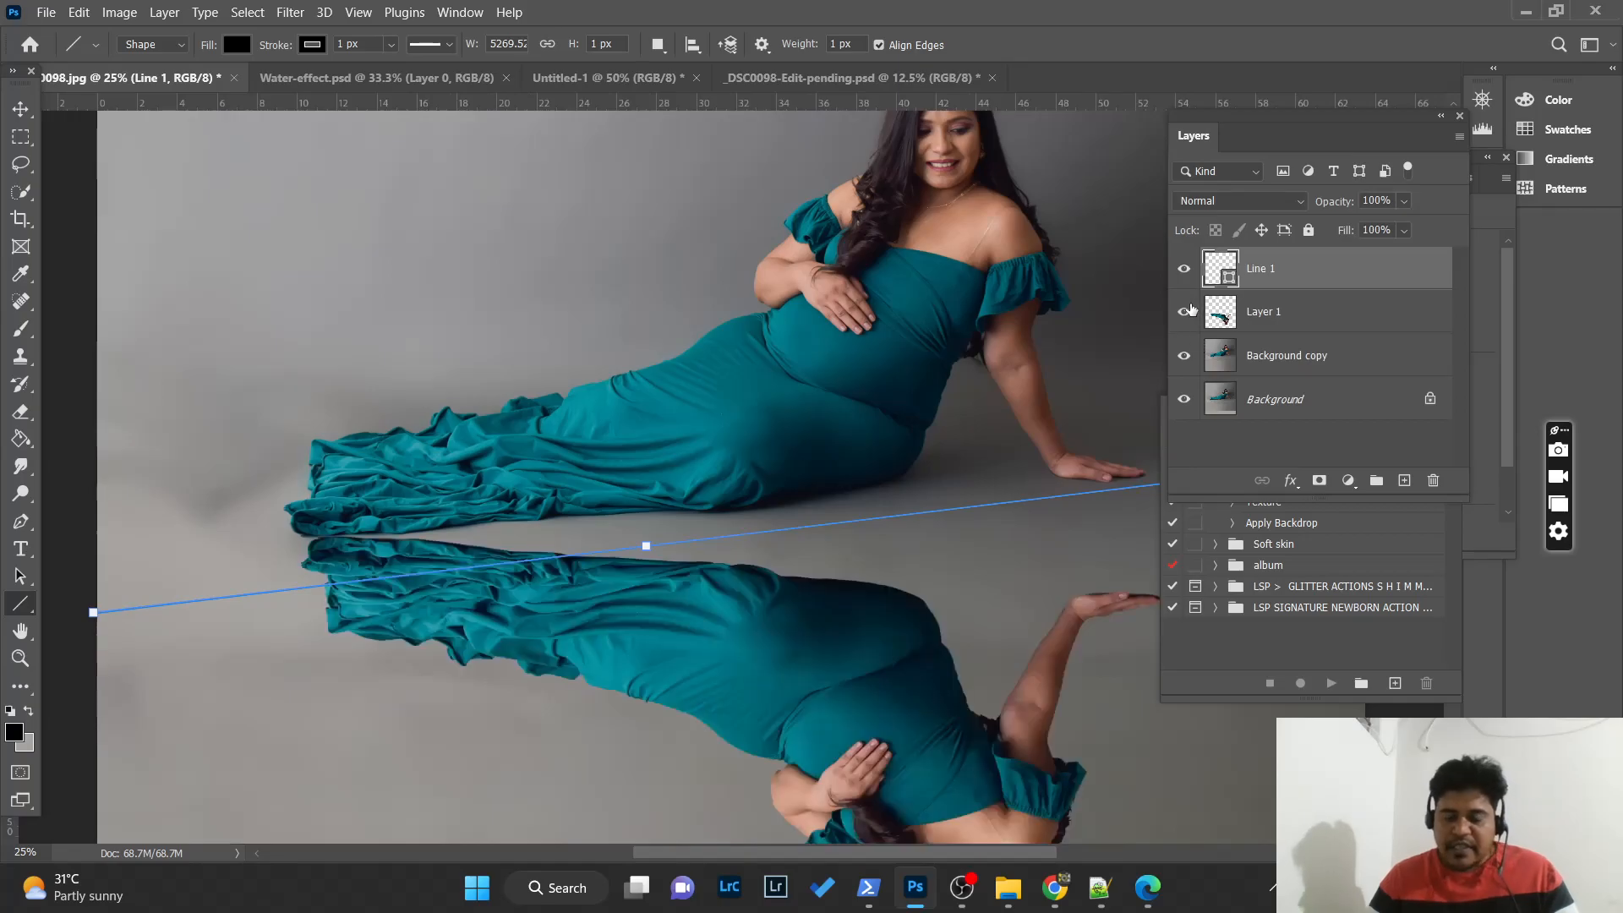
{"action": "left_click_drag", "start_coordinate": [978, 660], "coordinate": [956, 480]}
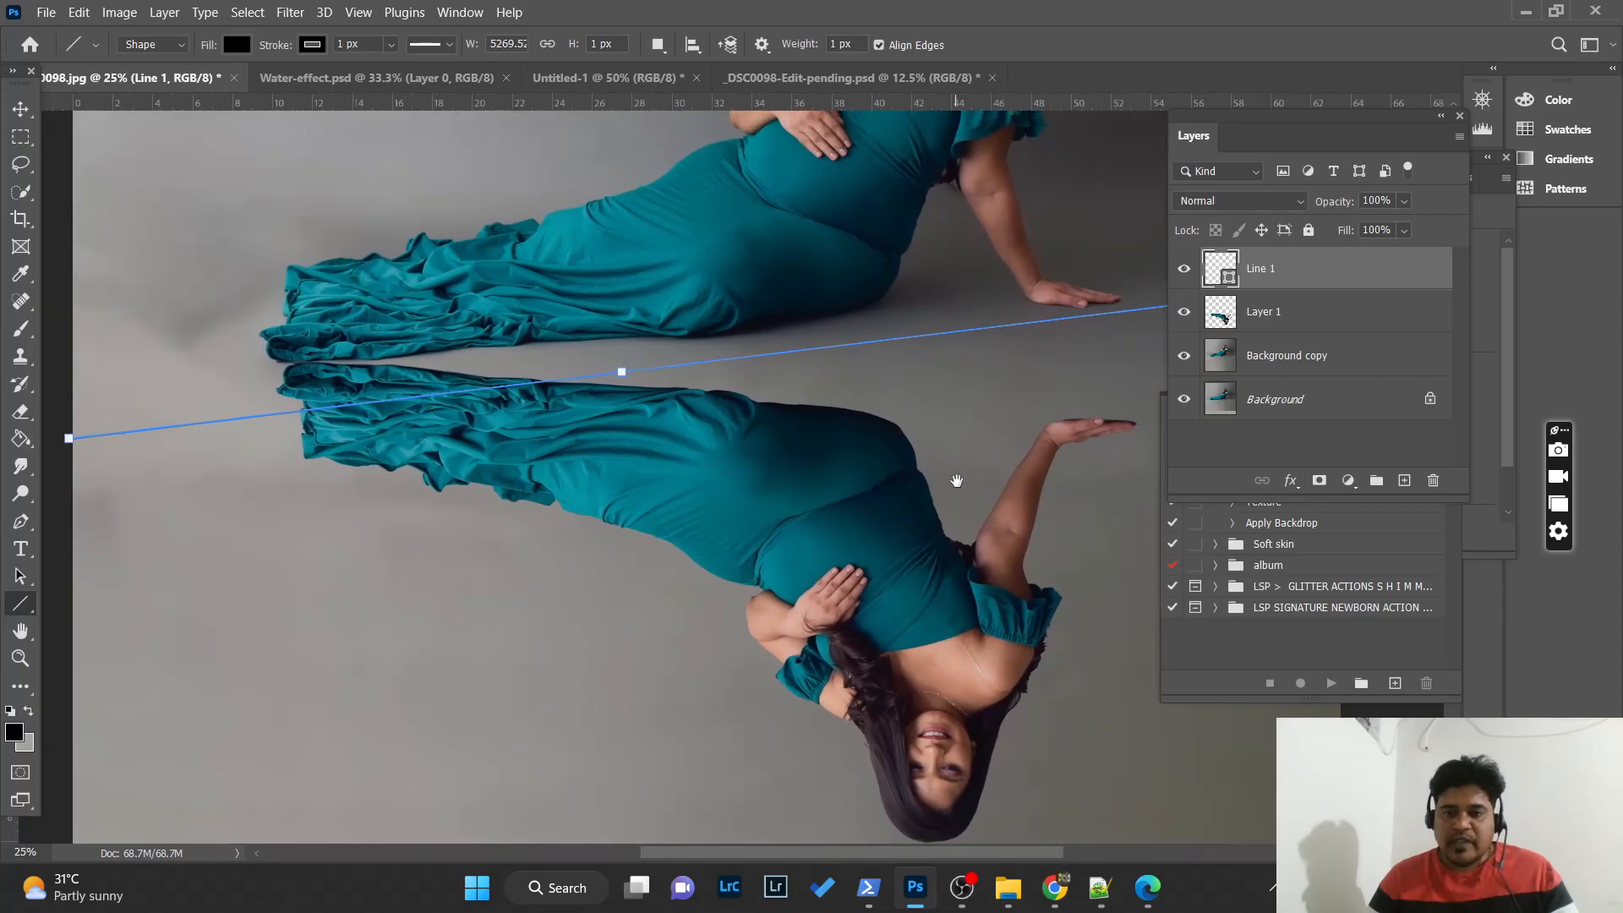
{"action": "left_click_drag", "start_coordinate": [945, 462], "coordinate": [859, 692]}
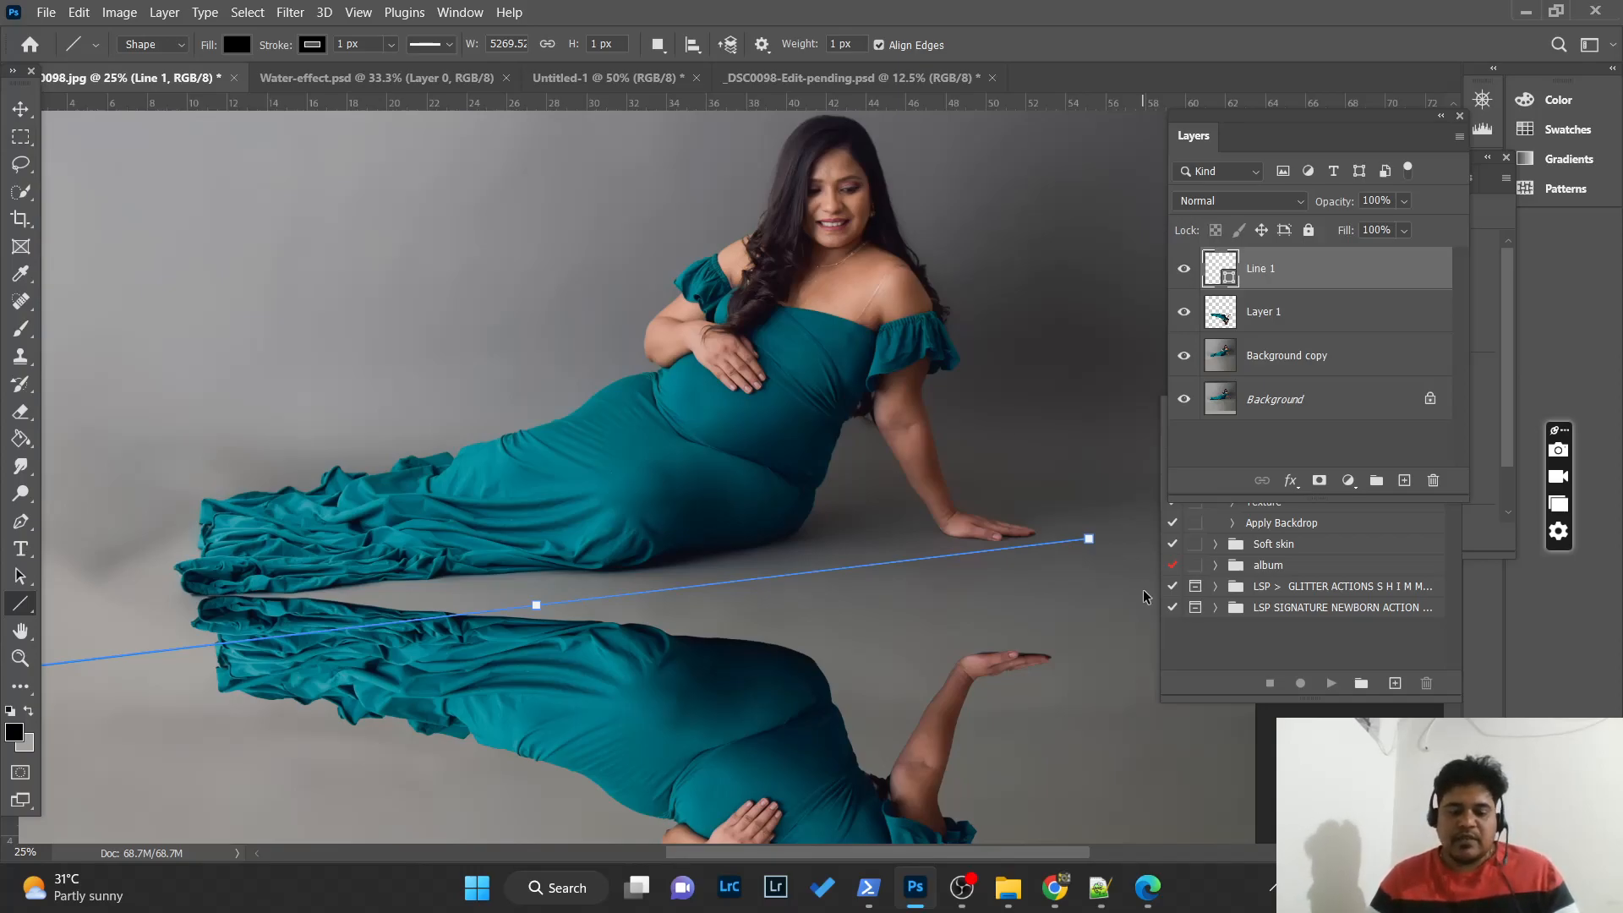
{"action": "key", "text": "Delete"}
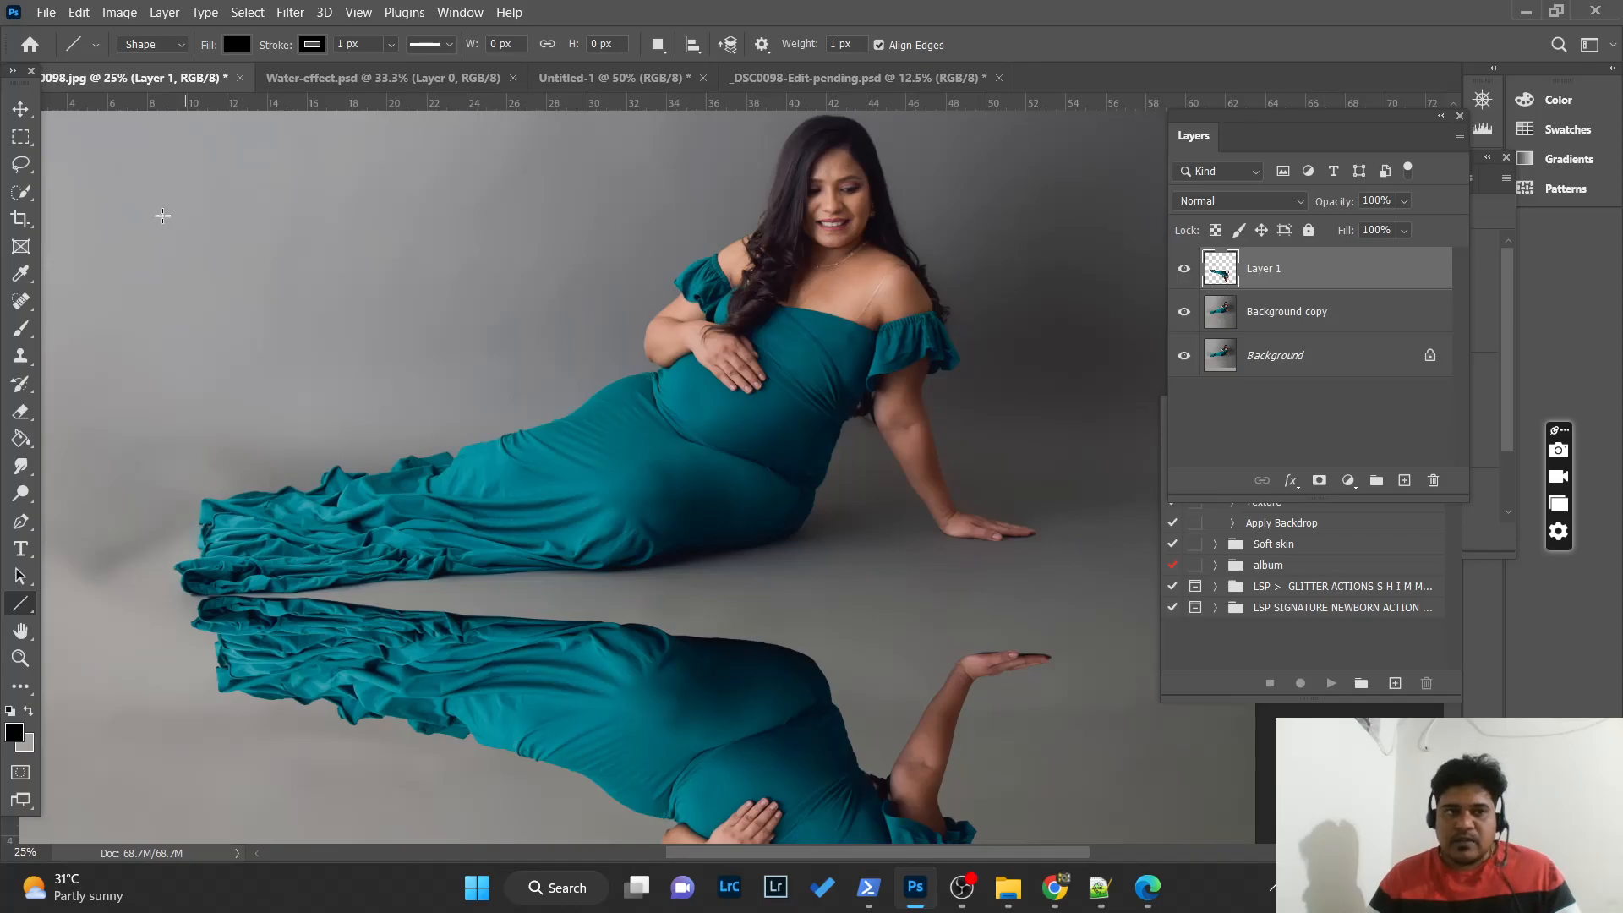
- Rotate the flipped copy by -6.95° and move it up until its dress and hand touch those of the original woman
{"action": "left_click", "coordinate": [20, 108]}
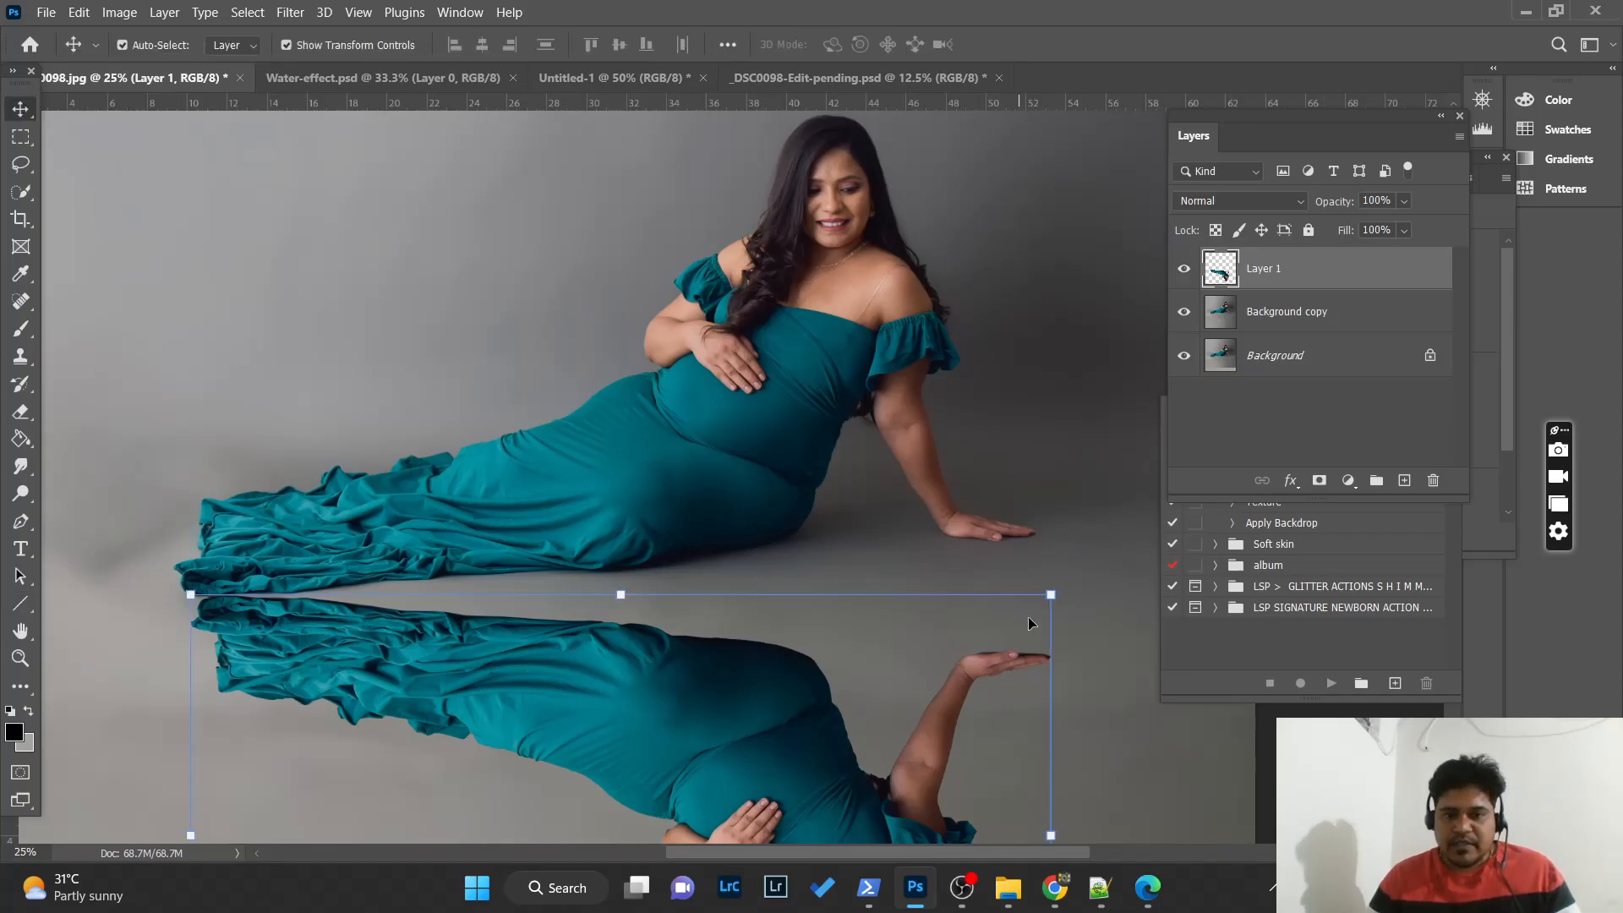
{"action": "left_click_drag", "start_coordinate": [1066, 587], "coordinate": [1026, 538]}
{"action": "left_click_drag", "start_coordinate": [855, 675], "coordinate": [848, 629]}
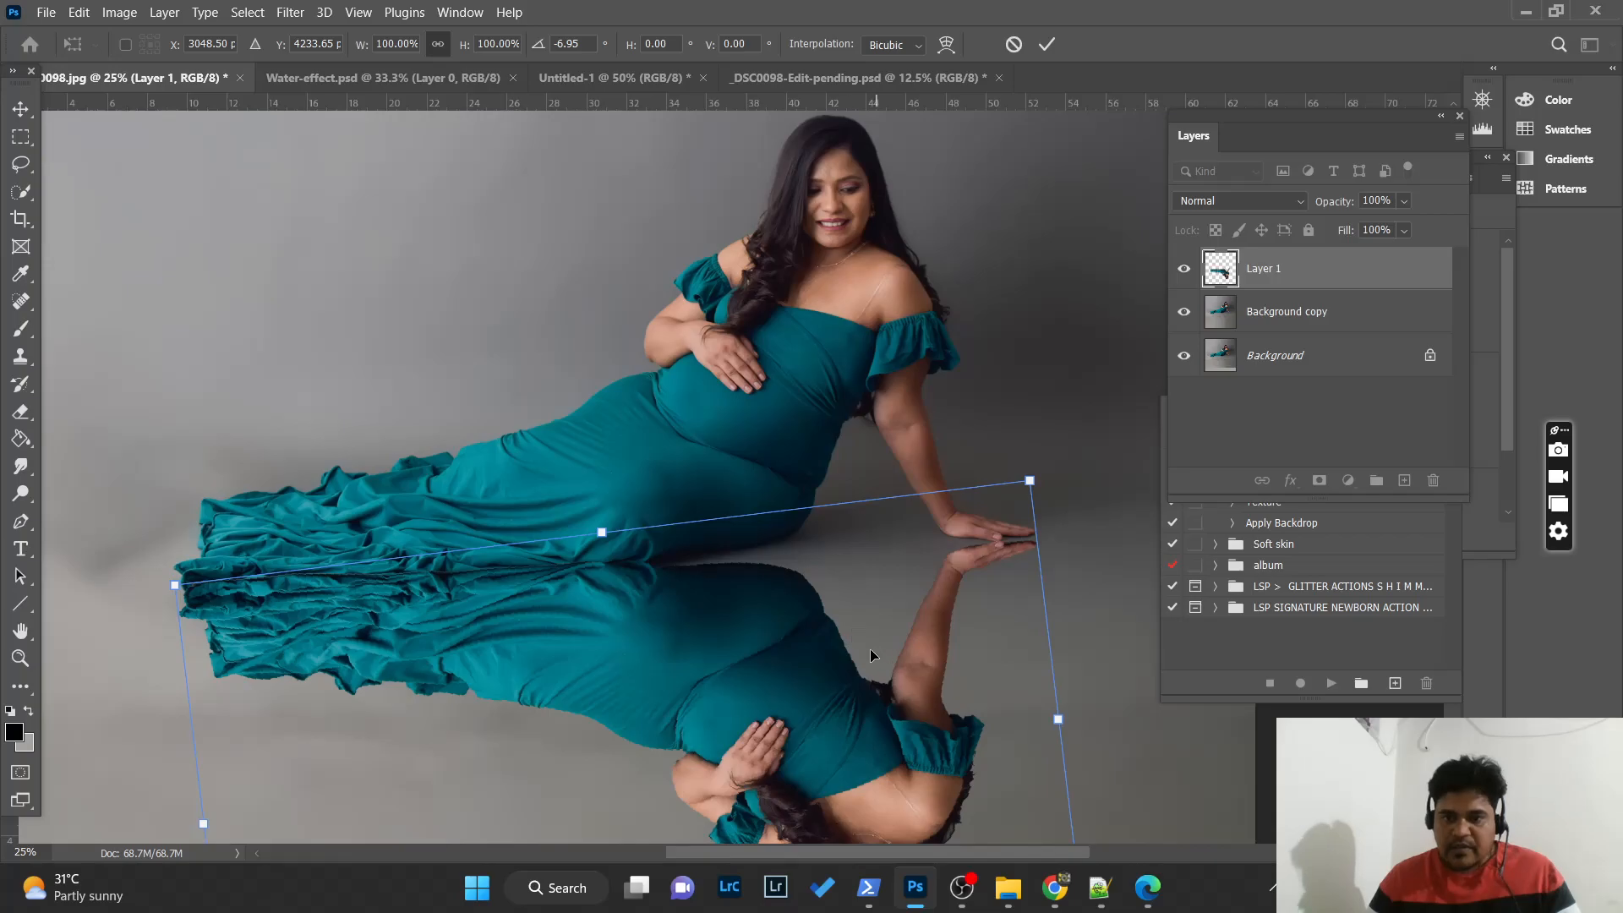
{"action": "key", "text": "ctrl+minus"}
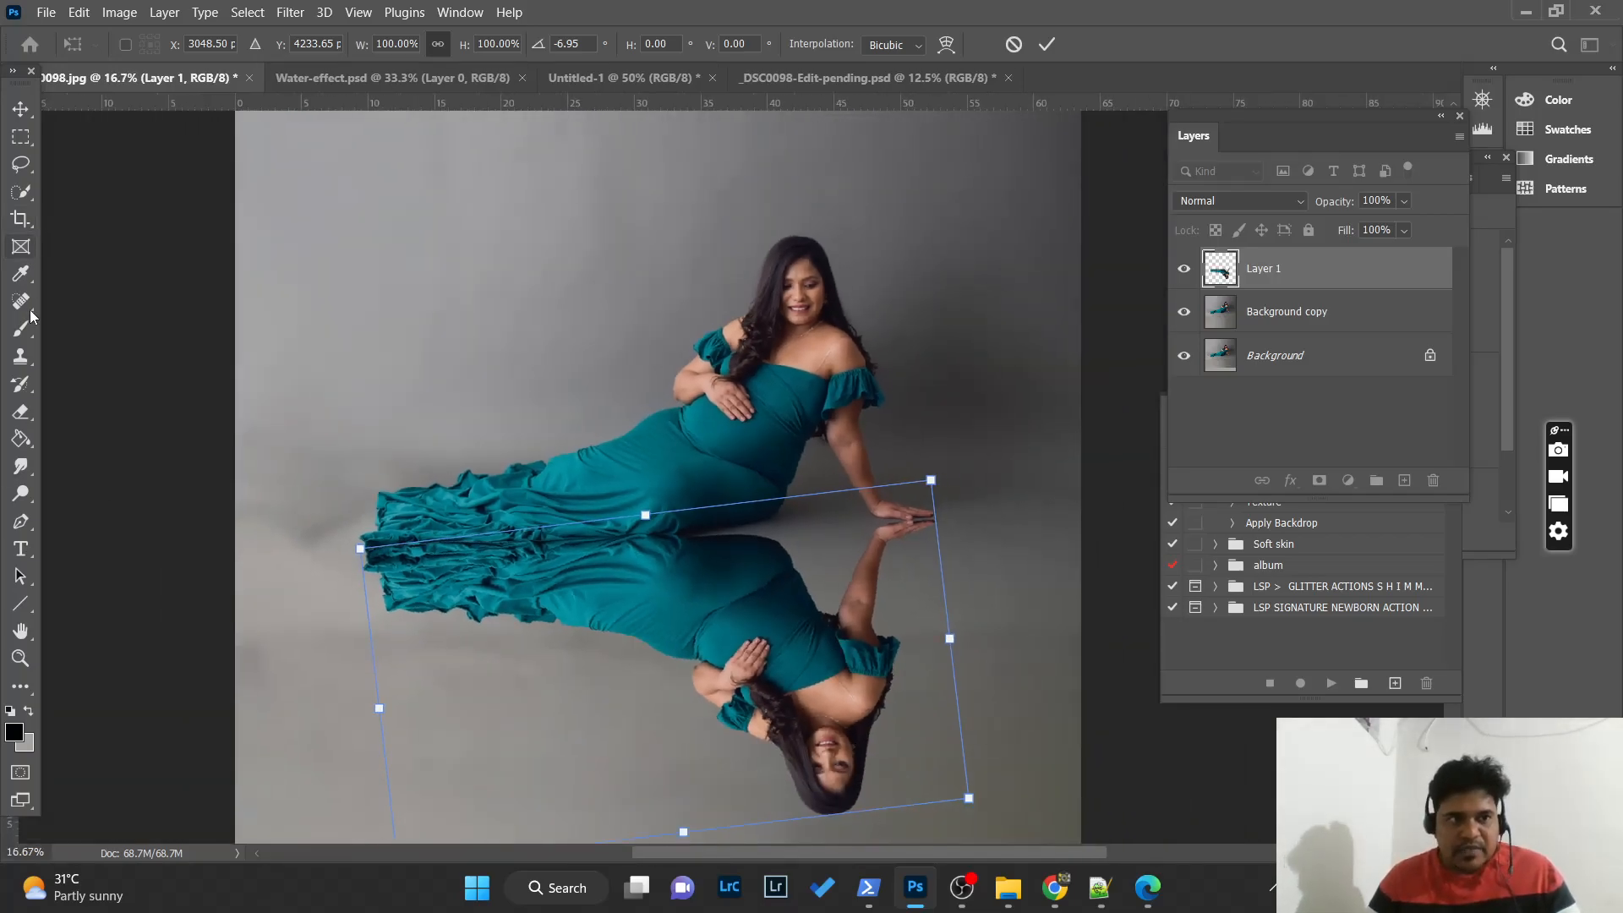
{"action": "left_click", "coordinate": [20, 604]}
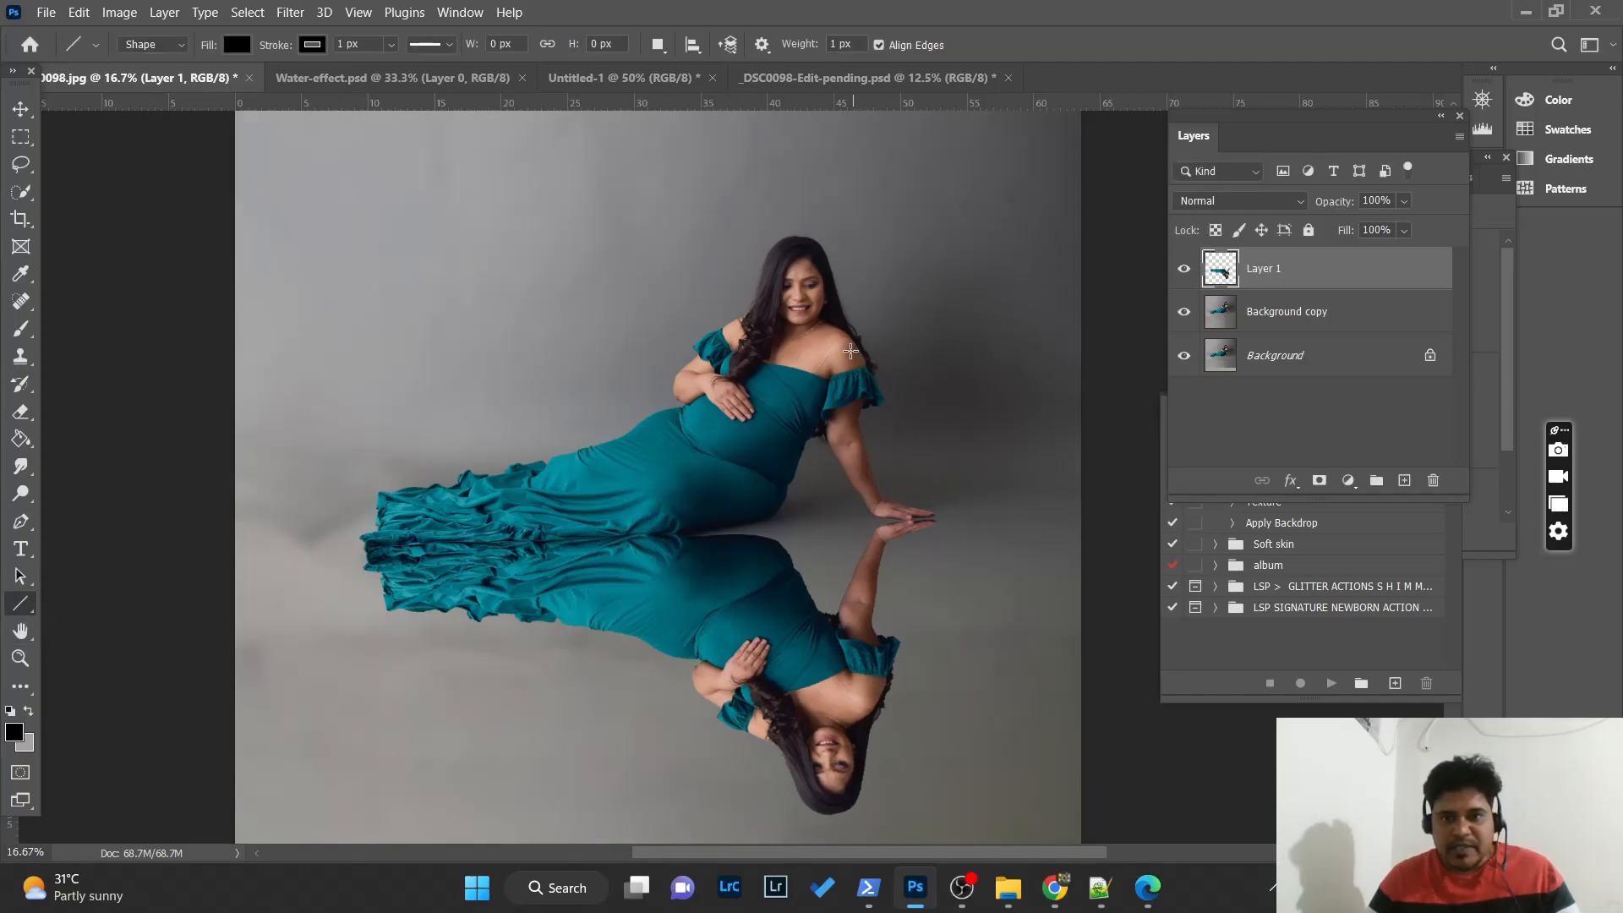
- Draw two diagonal lines across the woman and her reflection, and undo both
{"action": "left_click_drag", "start_coordinate": [350, 320], "coordinate": [869, 631]}
{"action": "scroll", "coordinate": [935, 580], "scroll_direction": "up", "scroll_amount": 3}
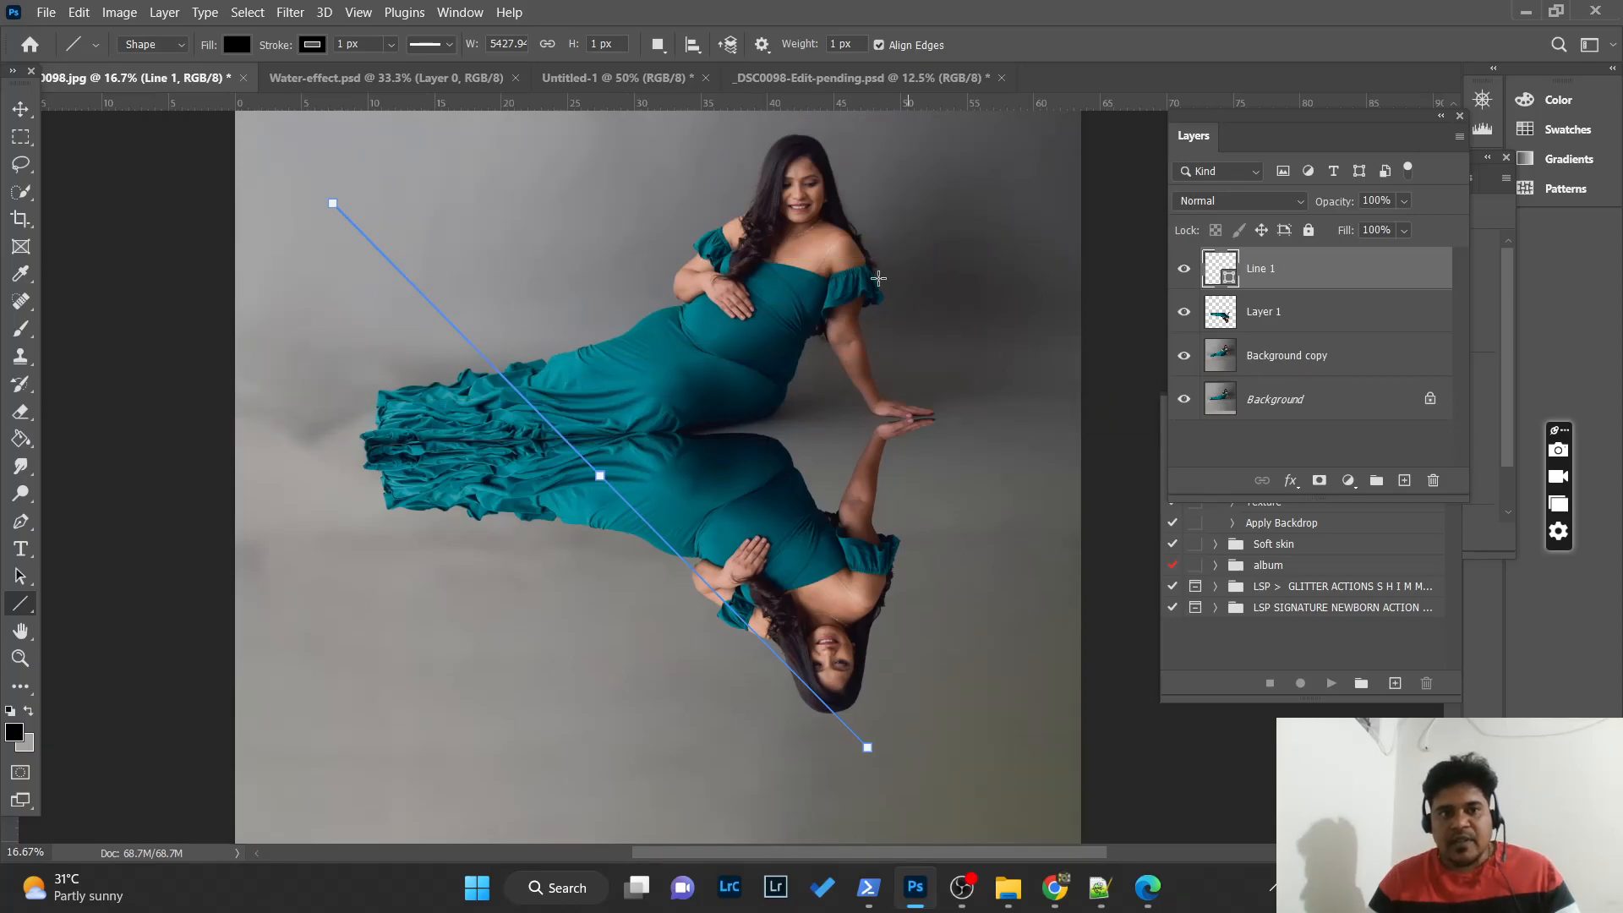
{"action": "left_click_drag", "start_coordinate": [652, 145], "coordinate": [1073, 598]}
{"action": "key", "text": "ctrl+z"}
{"action": "key", "text": "ctrl+z"}
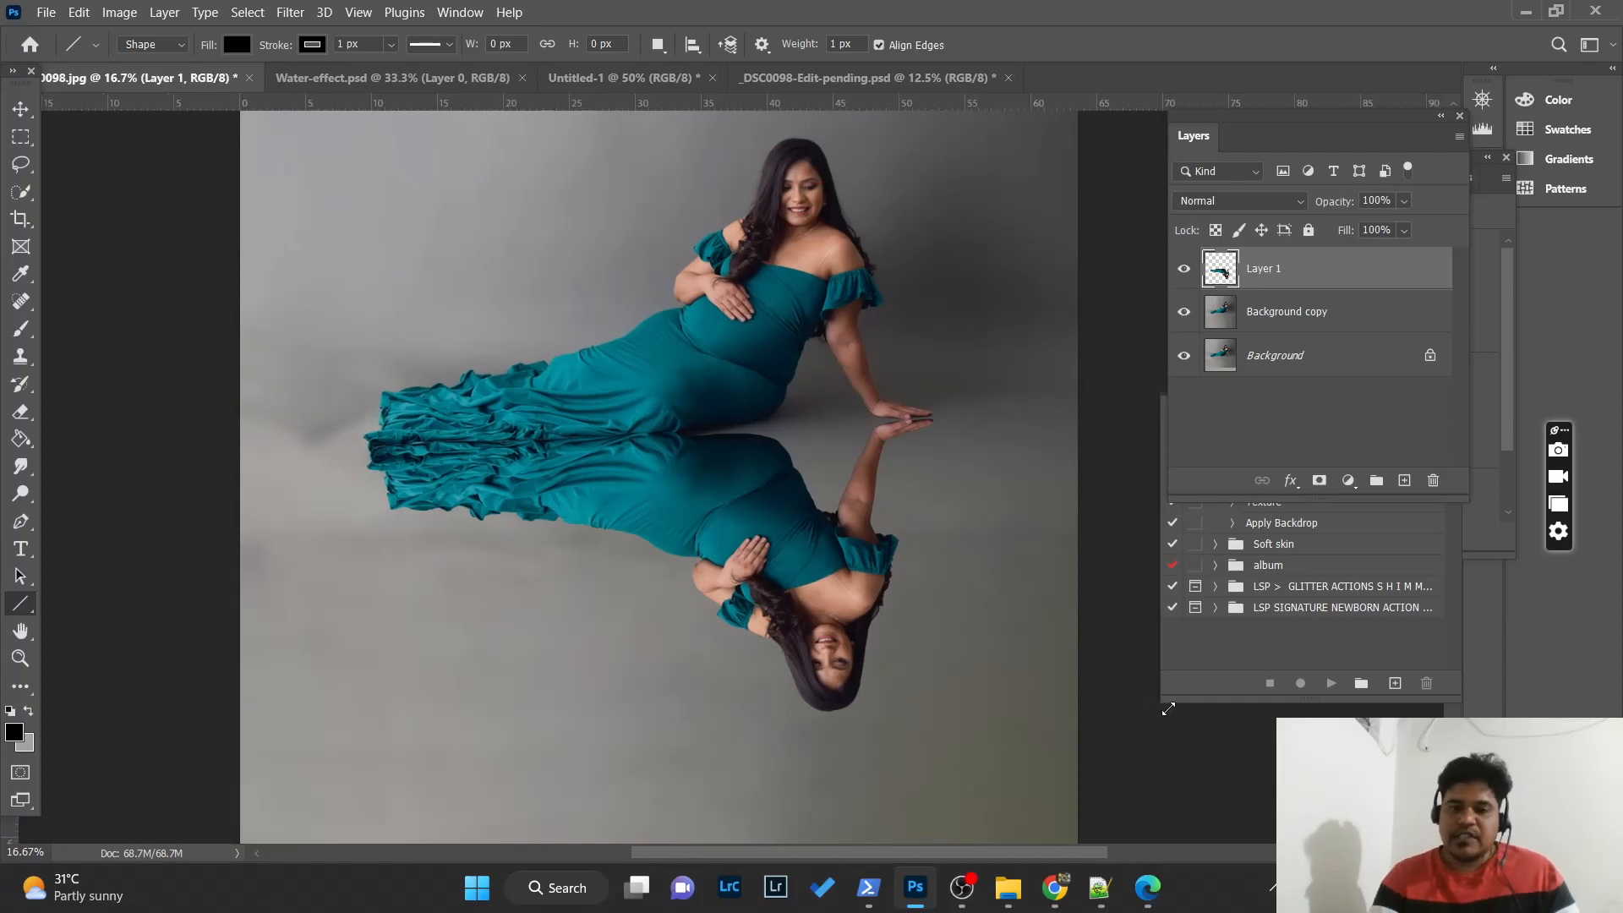
- Select Layer 1 with the flipped woman and duplicate it
{"action": "key", "text": "ctrl+minus"}
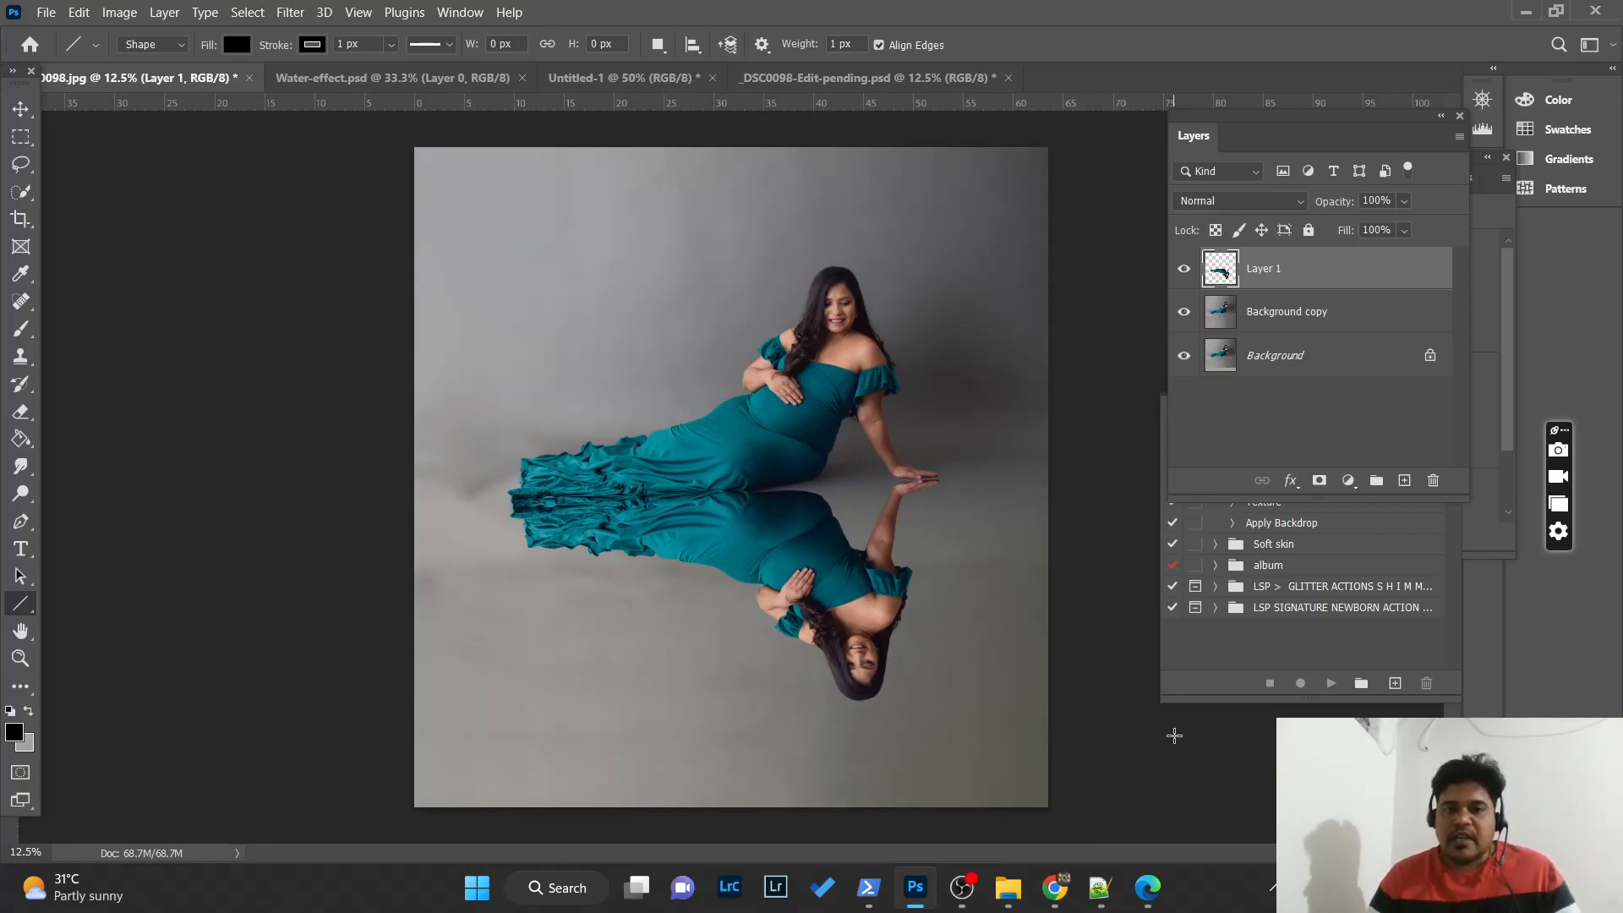
{"action": "key", "text": "v"}
{"action": "right_click", "coordinate": [770, 552]}
{"action": "left_click", "coordinate": [803, 556]}
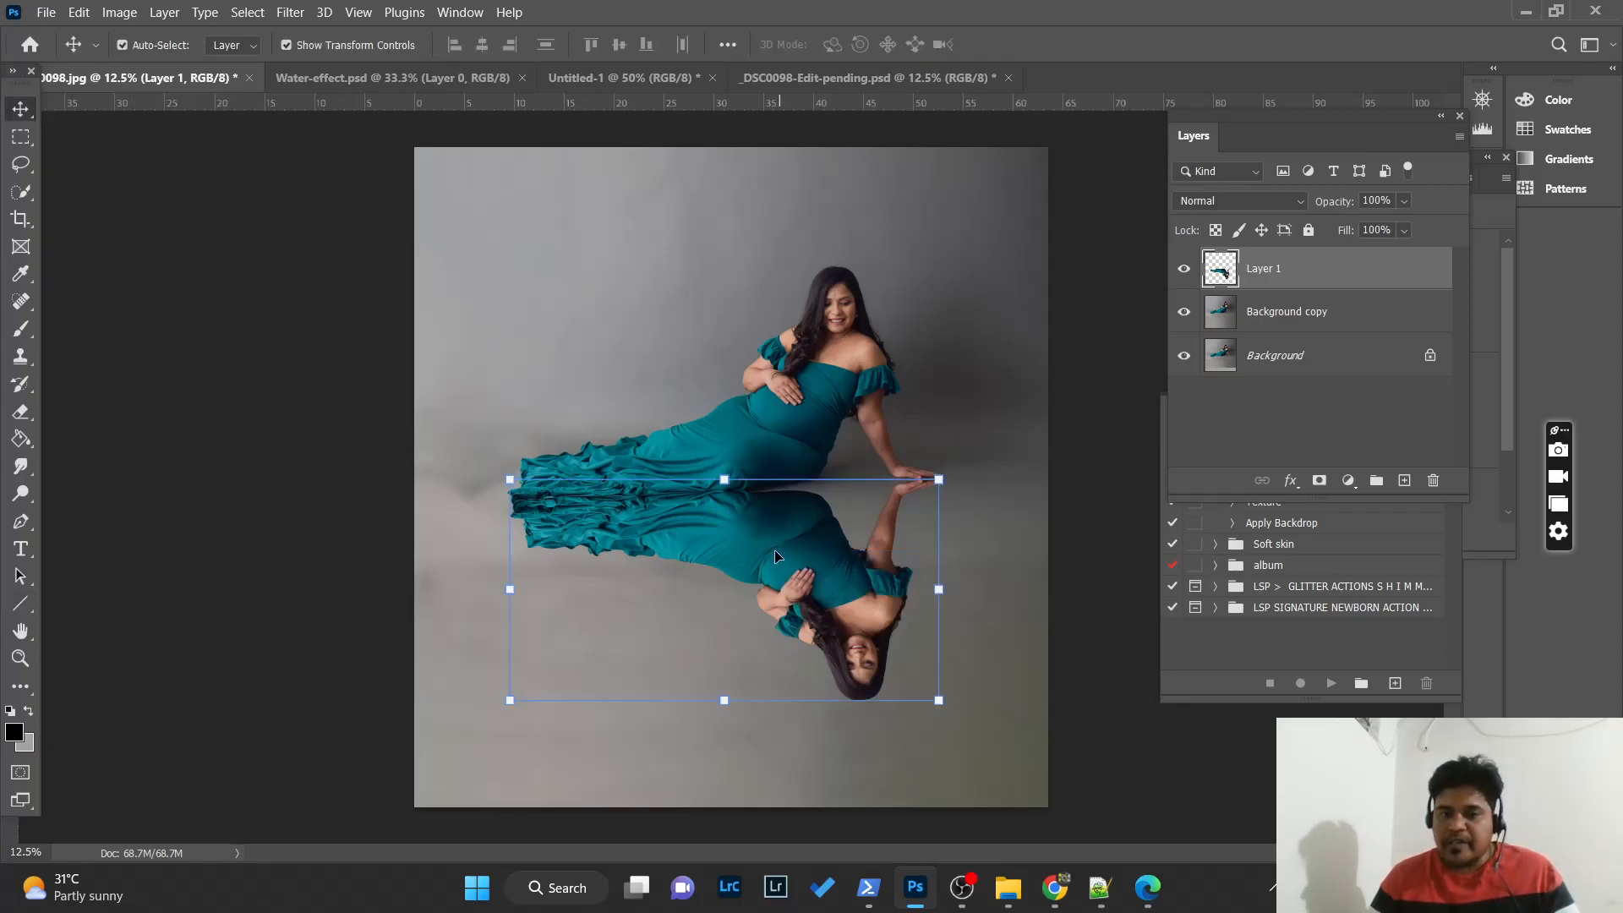
{"action": "right_click", "coordinate": [763, 541]}
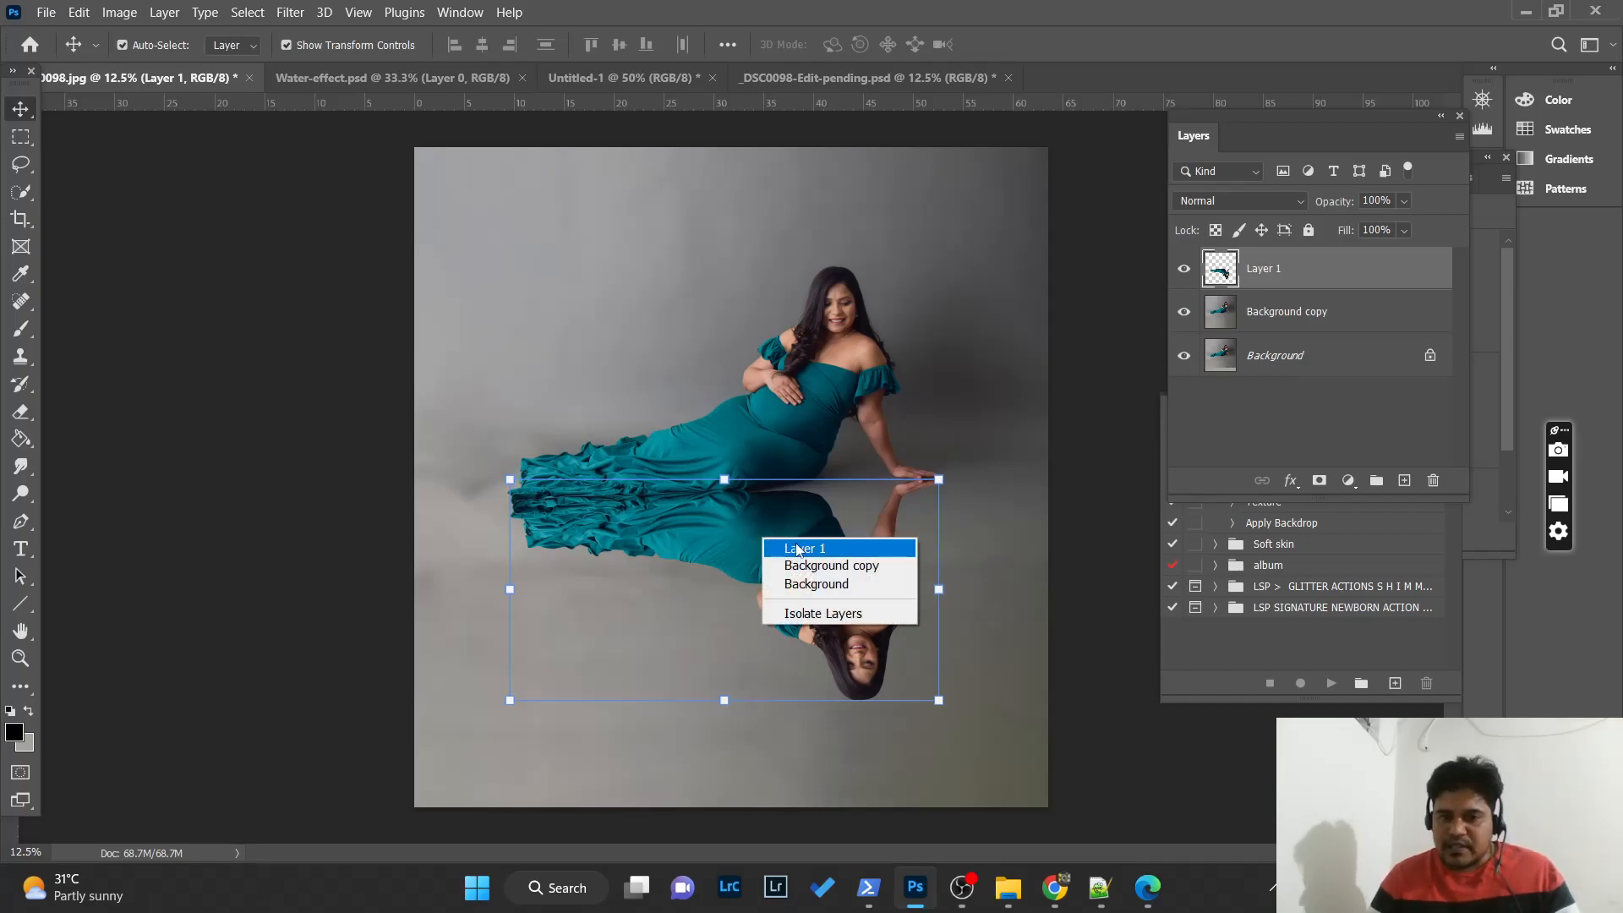
{"action": "left_click", "coordinate": [795, 548]}
{"action": "key", "text": "ctrl"}
{"action": "key", "text": "ctrl+j"}
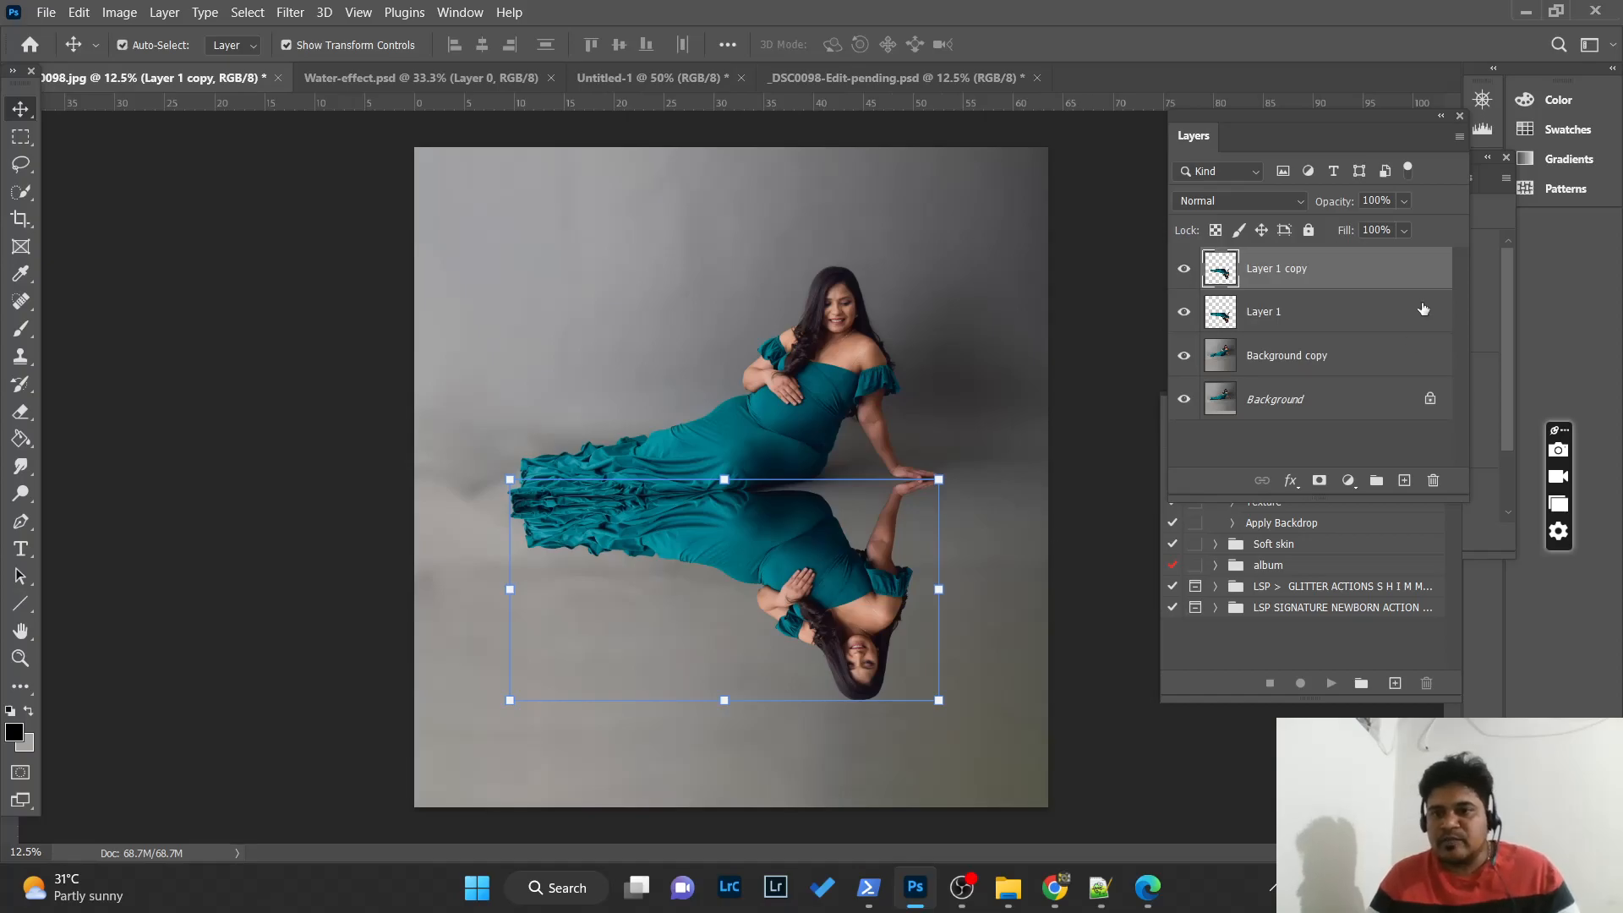
- Hide the original Layer 1 and make Layer 1 copy the active layer
{"action": "left_click", "coordinate": [1296, 317]}
{"action": "left_click", "coordinate": [1292, 275]}
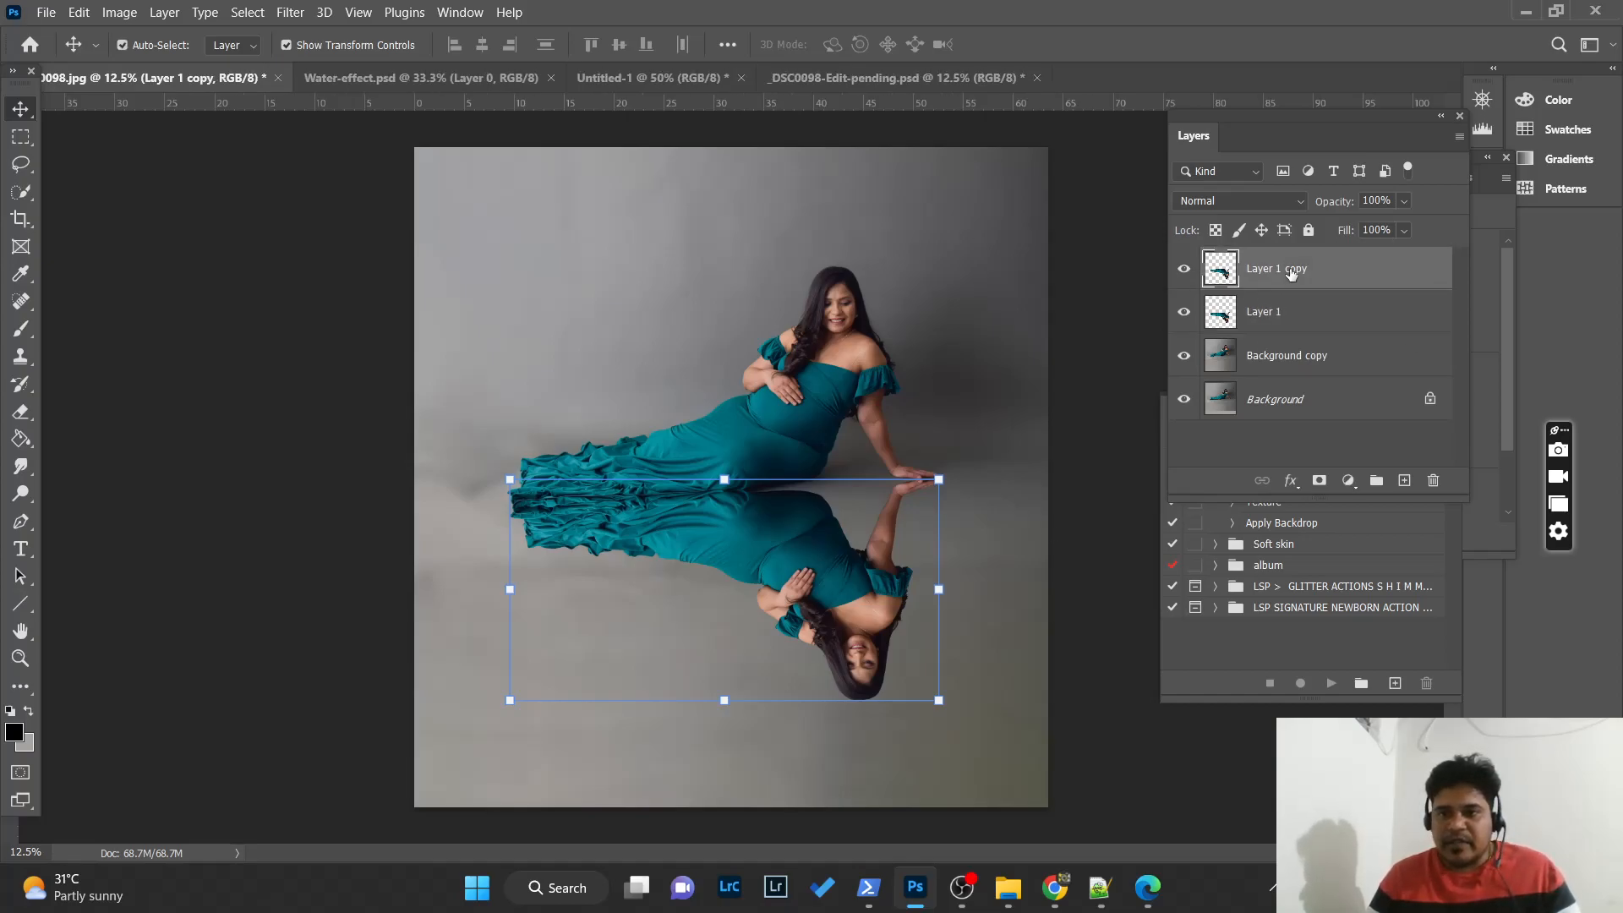
{"action": "left_click", "coordinate": [1321, 321]}
{"action": "left_click", "coordinate": [1185, 313]}
{"action": "left_click", "coordinate": [1250, 282]}
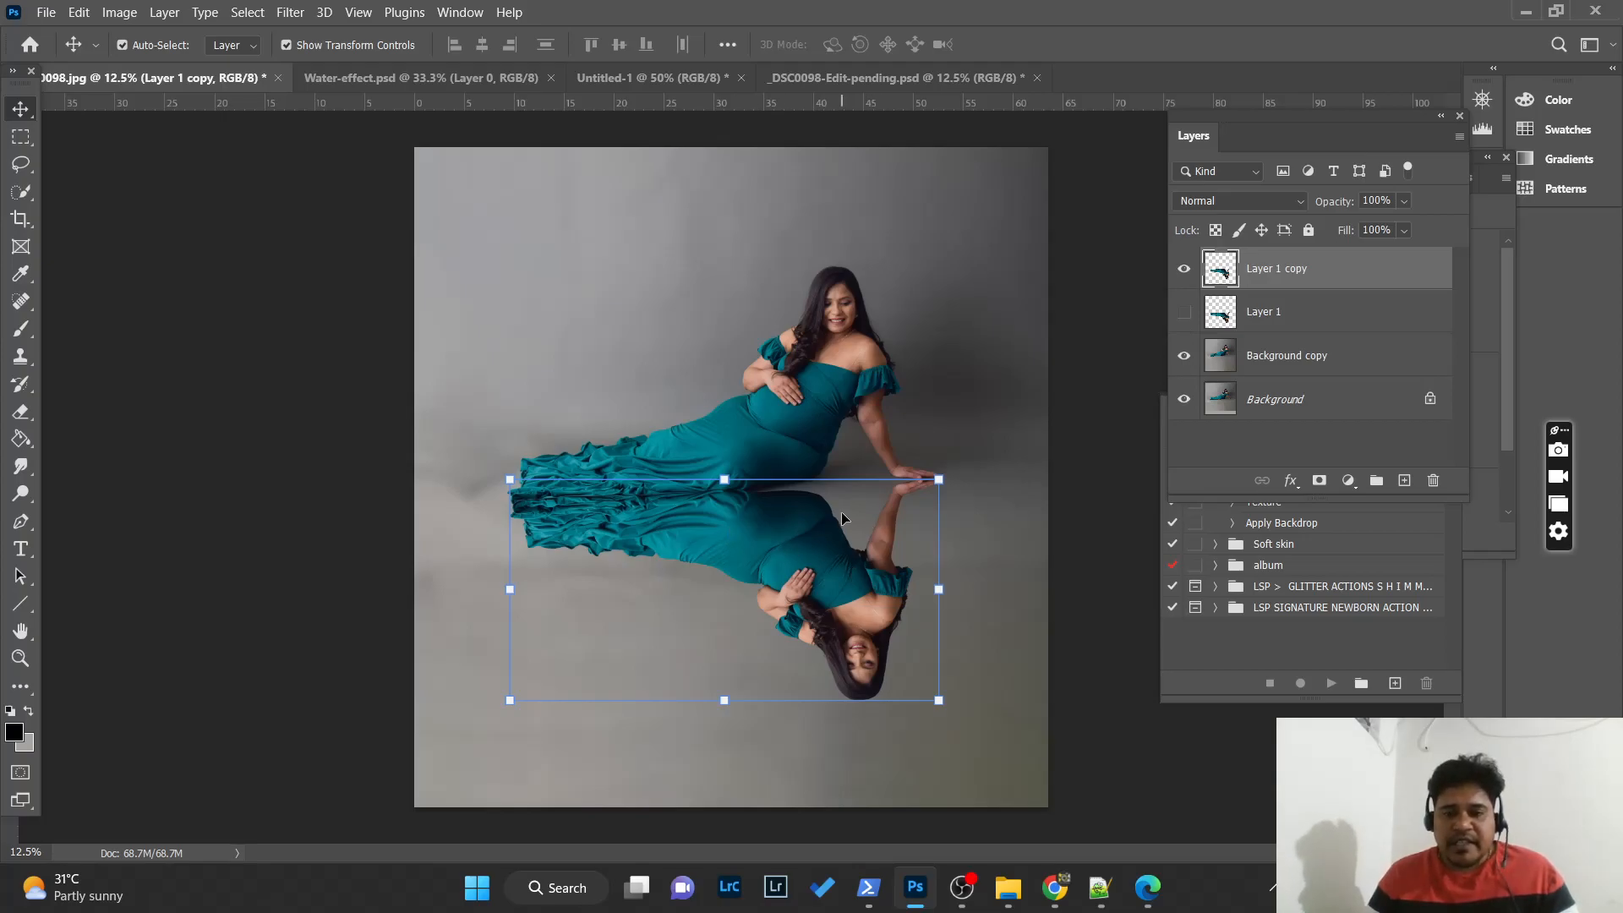
{"action": "left_click", "coordinate": [290, 12]}
{"action": "mouse_move", "coordinate": [394, 343]}
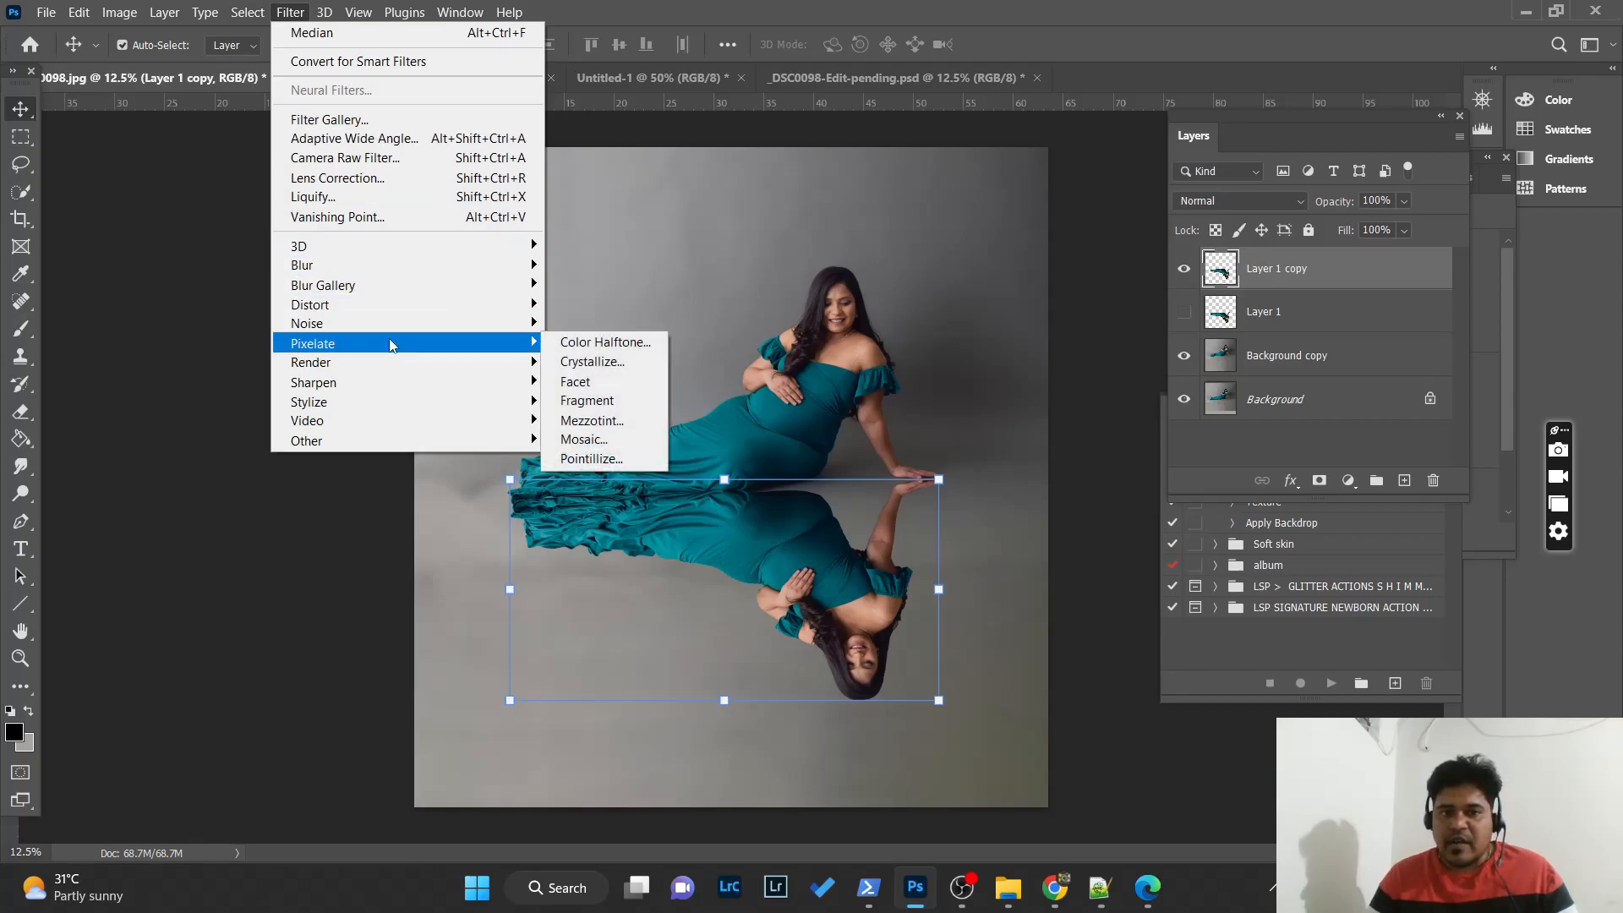
{"action": "left_click", "coordinate": [1152, 541]}
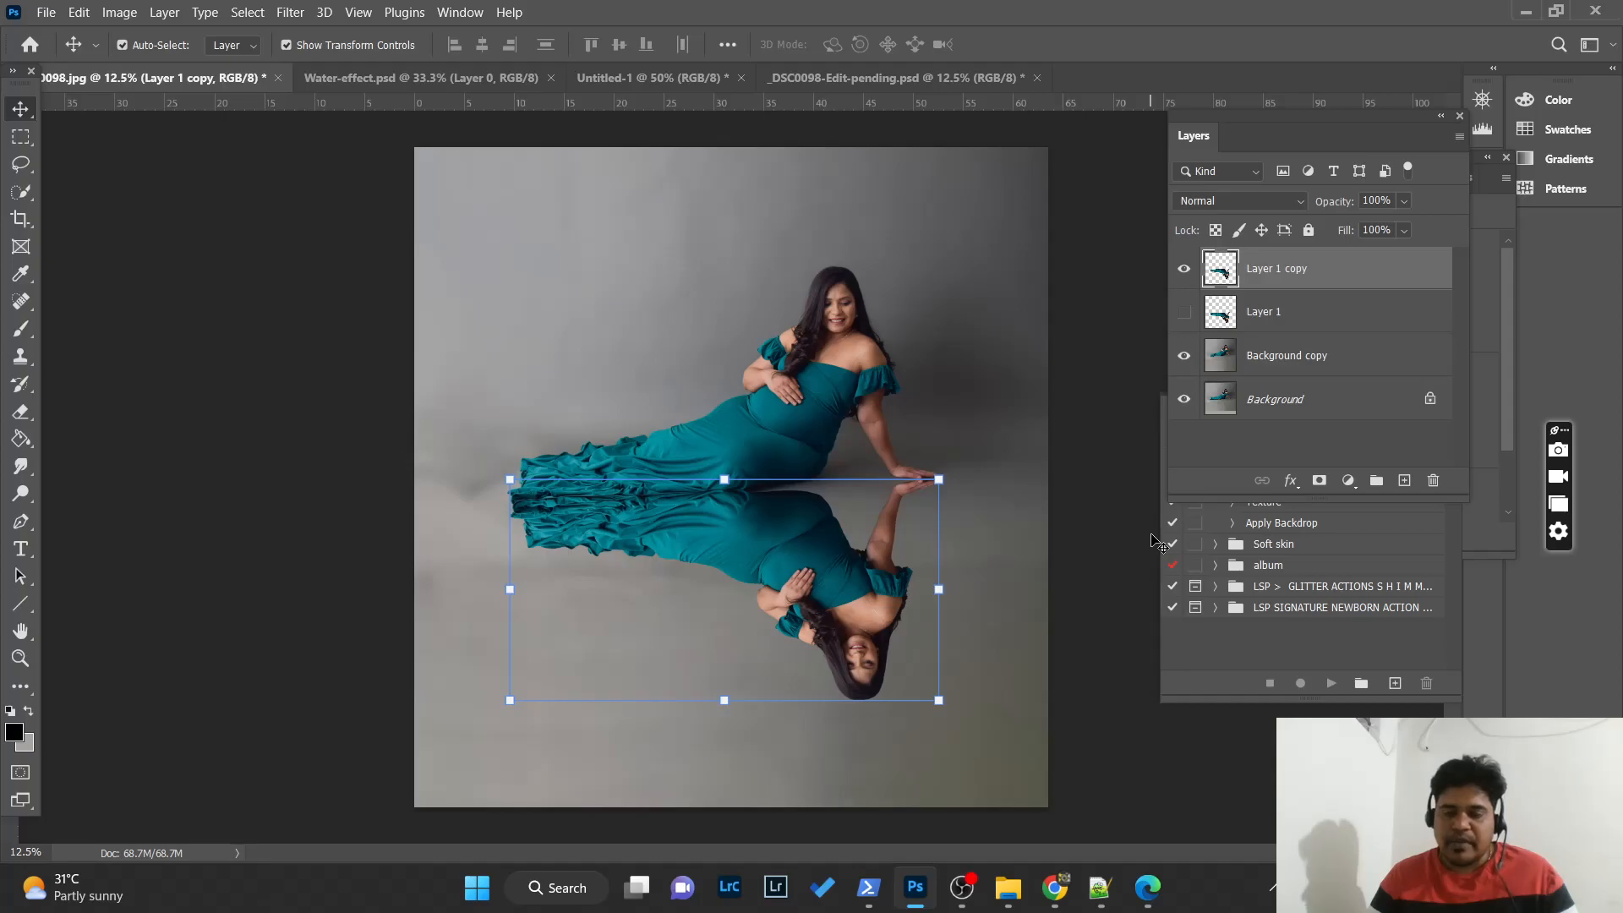
{"action": "left_click_drag", "start_coordinate": [750, 588], "coordinate": [772, 570]}
{"action": "key", "text": "ctrl+z"}
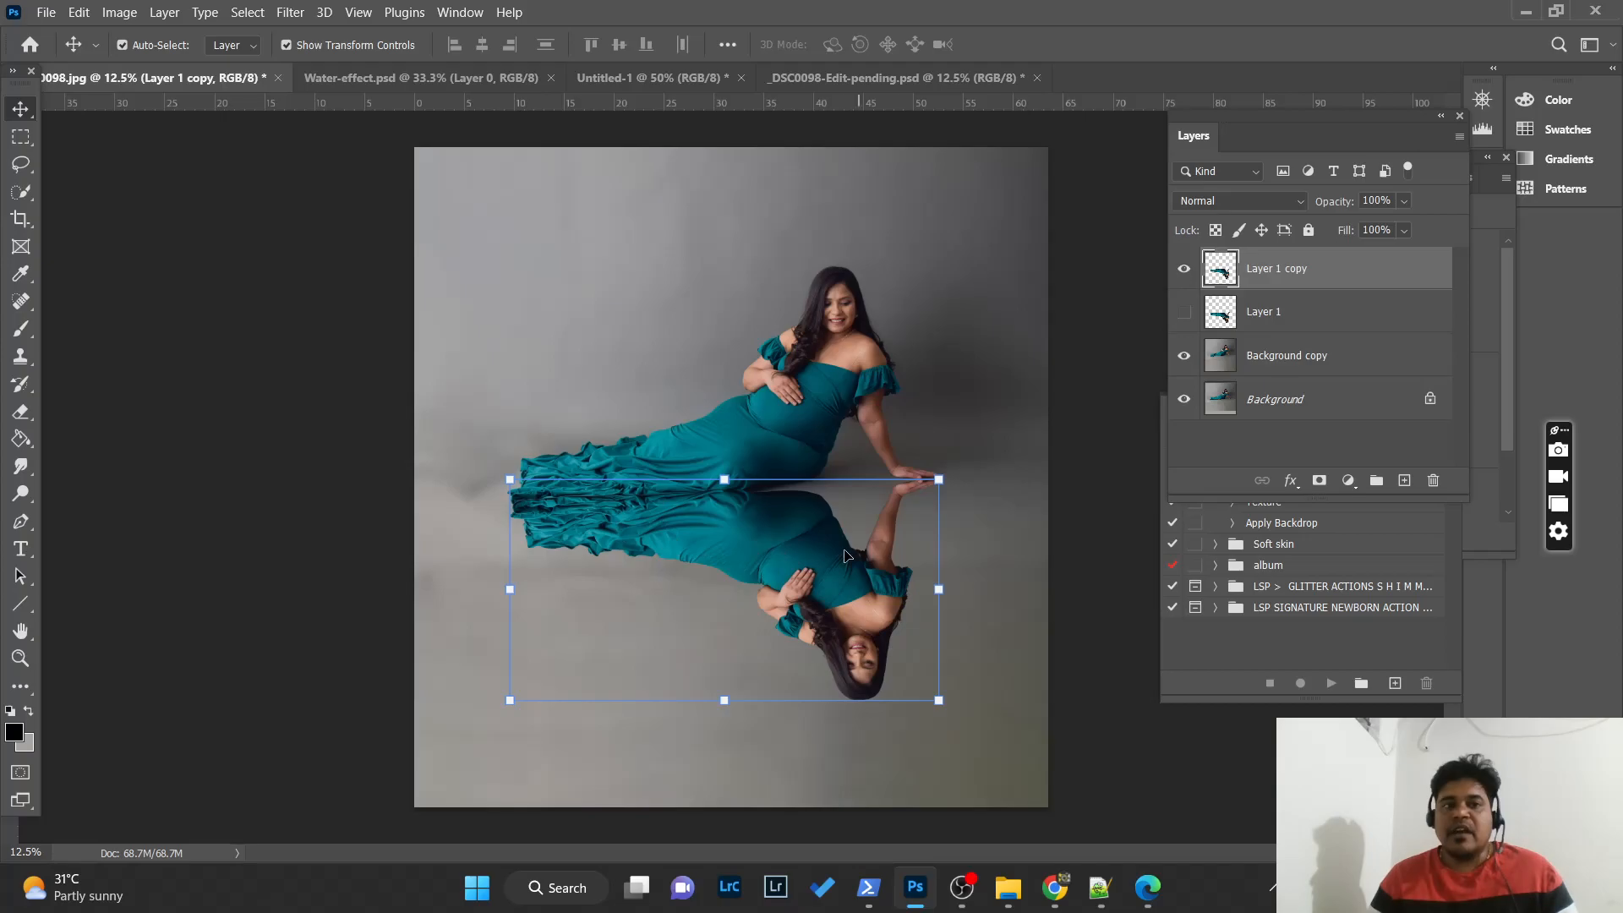
- Copy the photoshopessentials.com water-reflection-effect tutorial address from the notes in Notepad++ and open it in Chrome
{"action": "left_click", "coordinate": [414, 85]}
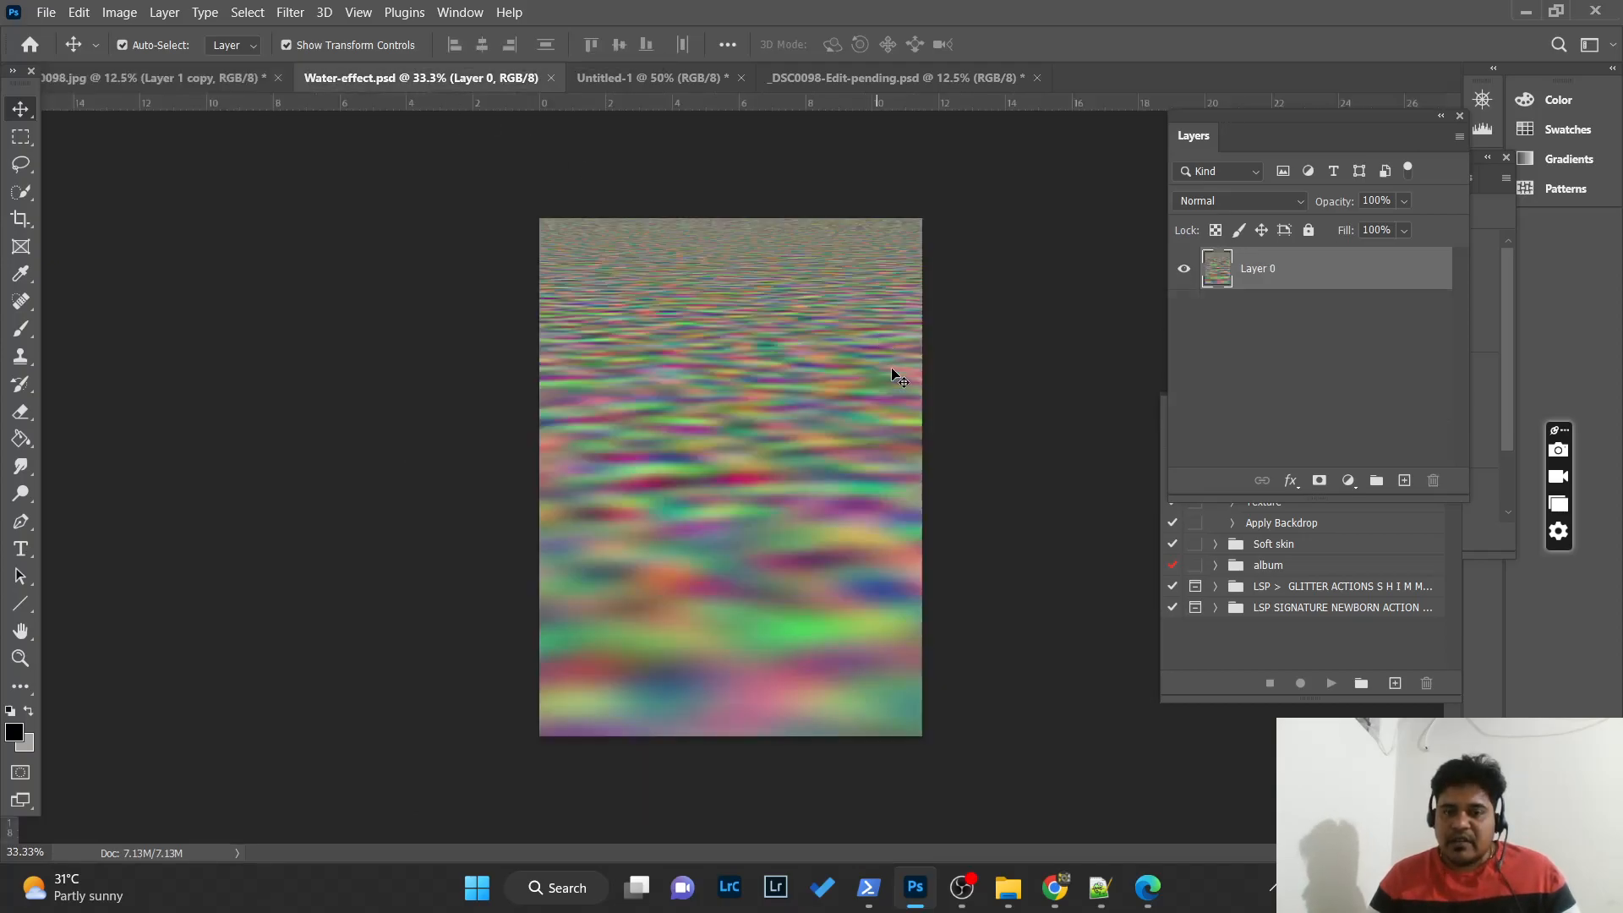
{"action": "left_click", "coordinate": [1098, 890]}
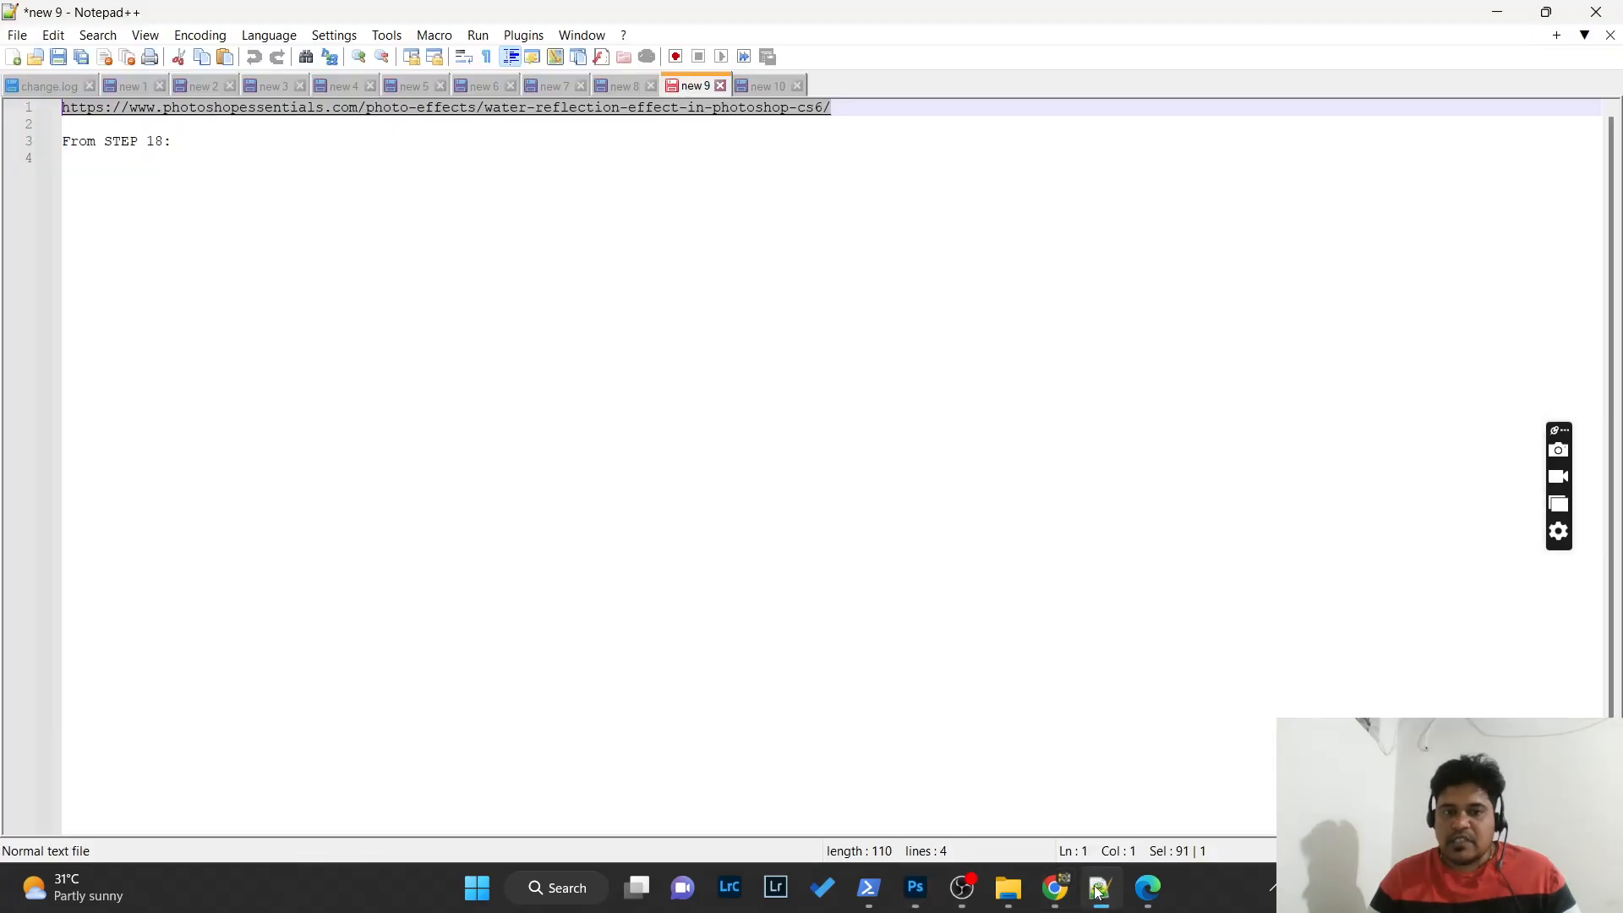
{"action": "left_click_drag", "start_coordinate": [830, 108], "coordinate": [61, 107]}
{"action": "key", "text": "ctrl+c"}
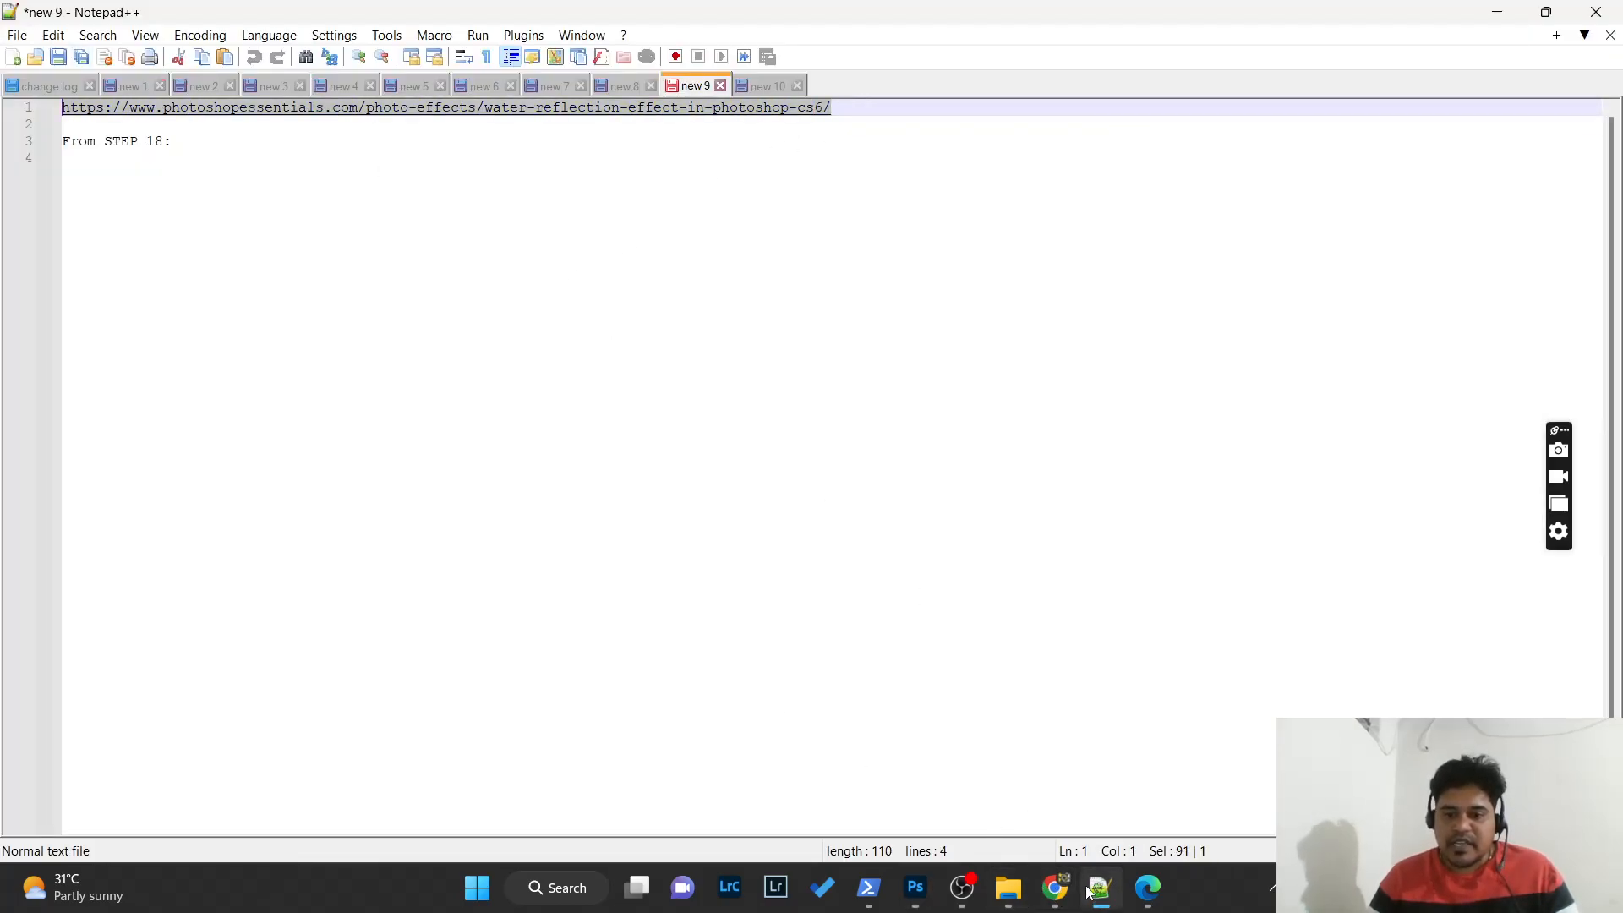
{"action": "left_click", "coordinate": [1053, 889]}
{"action": "left_click", "coordinate": [929, 12]}
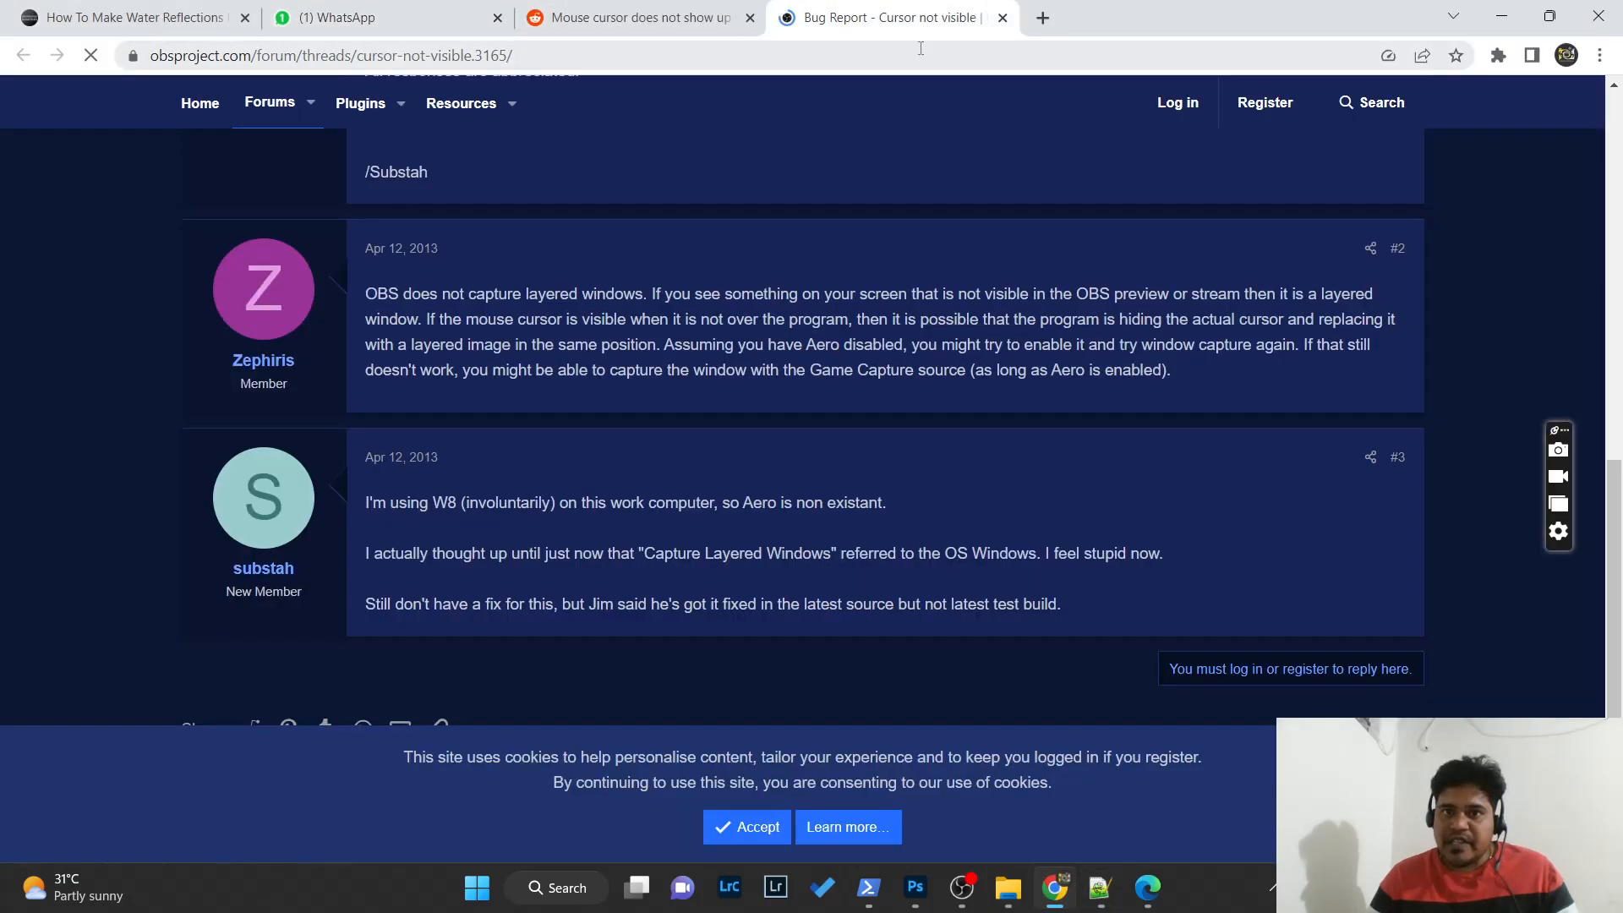
{"action": "left_click", "coordinate": [920, 52]}
{"action": "key", "text": "ctrl+v"}
{"action": "key", "text": "Return"}
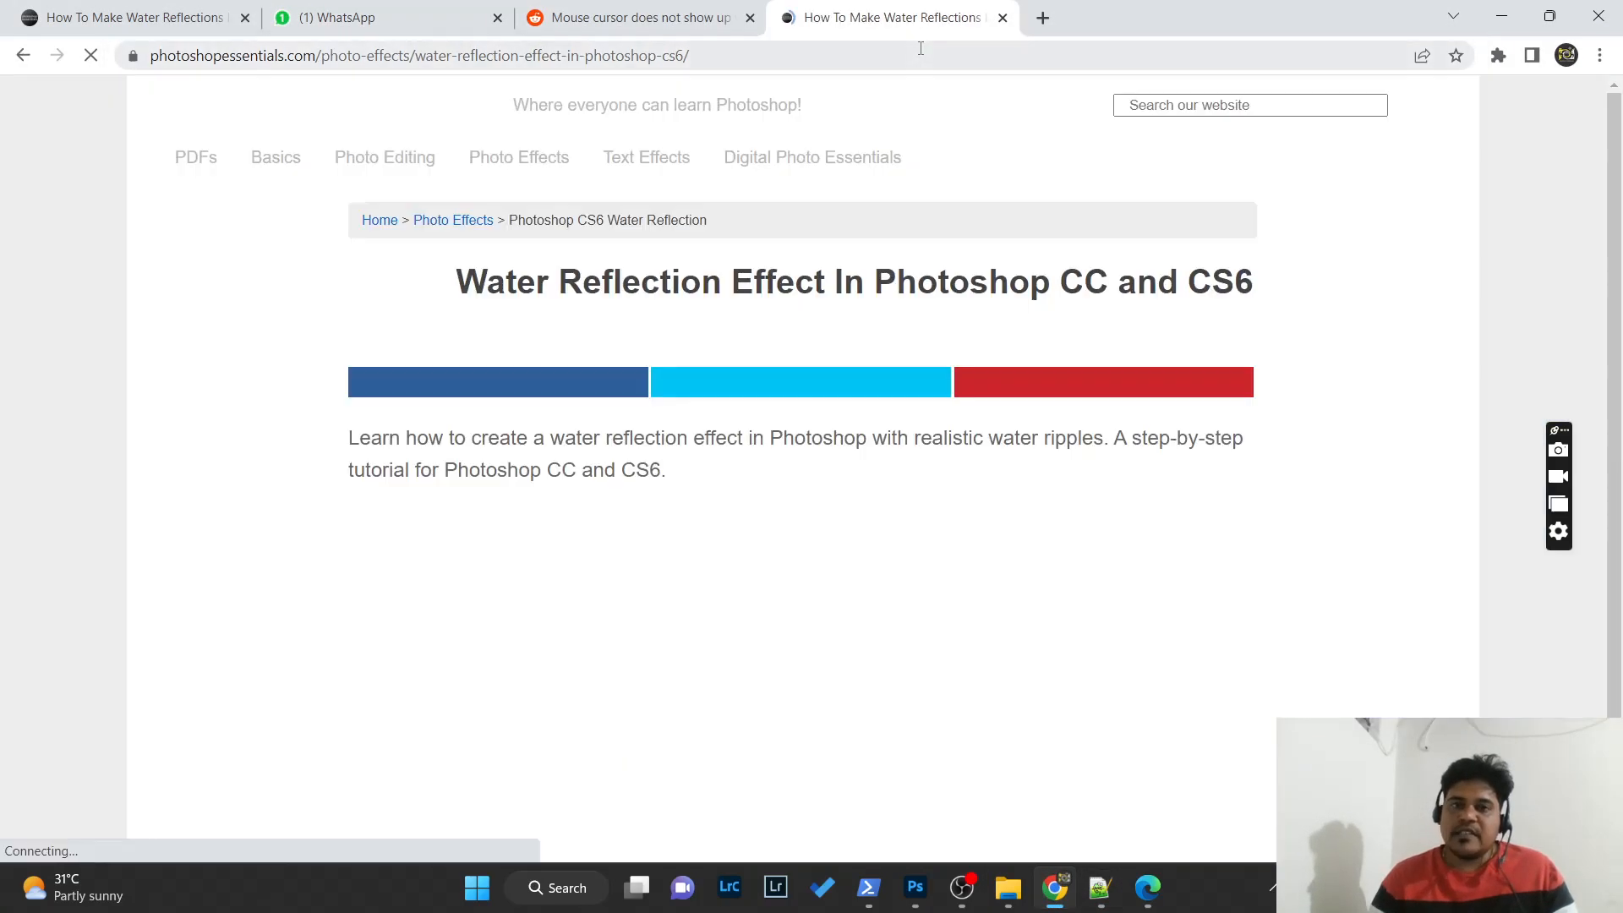
- Examine the tutorial's displacement map instructions from Step 18, covering the new document, noise and Emboss settings
{"action": "left_click_drag", "start_coordinate": [1614, 106], "coordinate": [1618, 455]}
{"action": "scroll", "coordinate": [1618, 454], "scroll_direction": "down", "scroll_amount": 3}
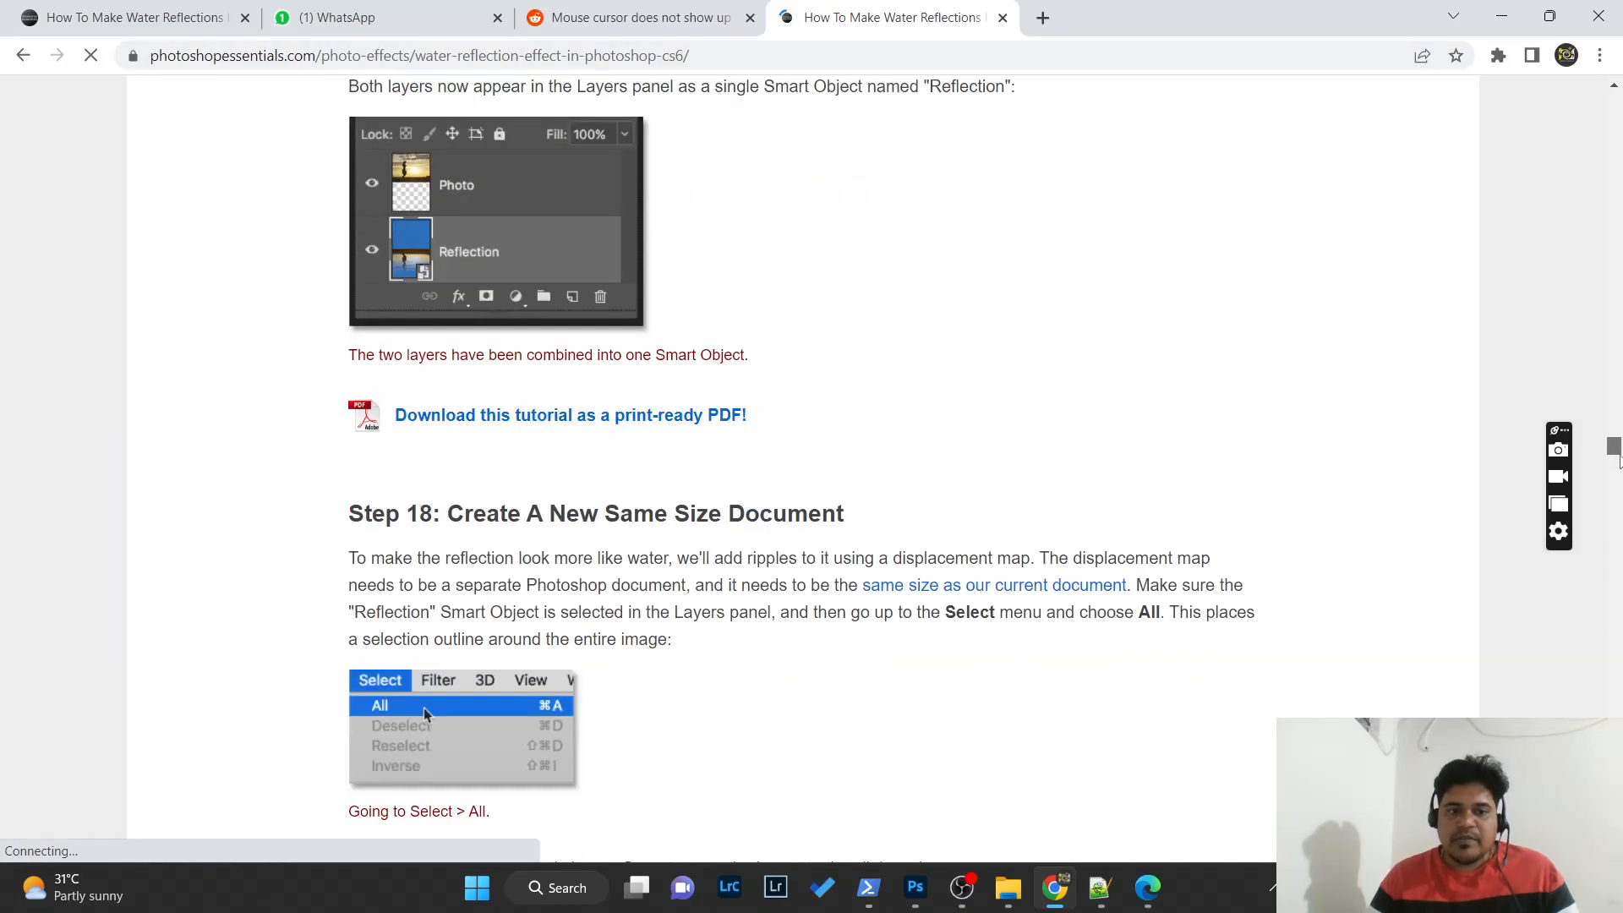
{"action": "scroll", "coordinate": [964, 588], "scroll_direction": "down", "scroll_amount": 5}
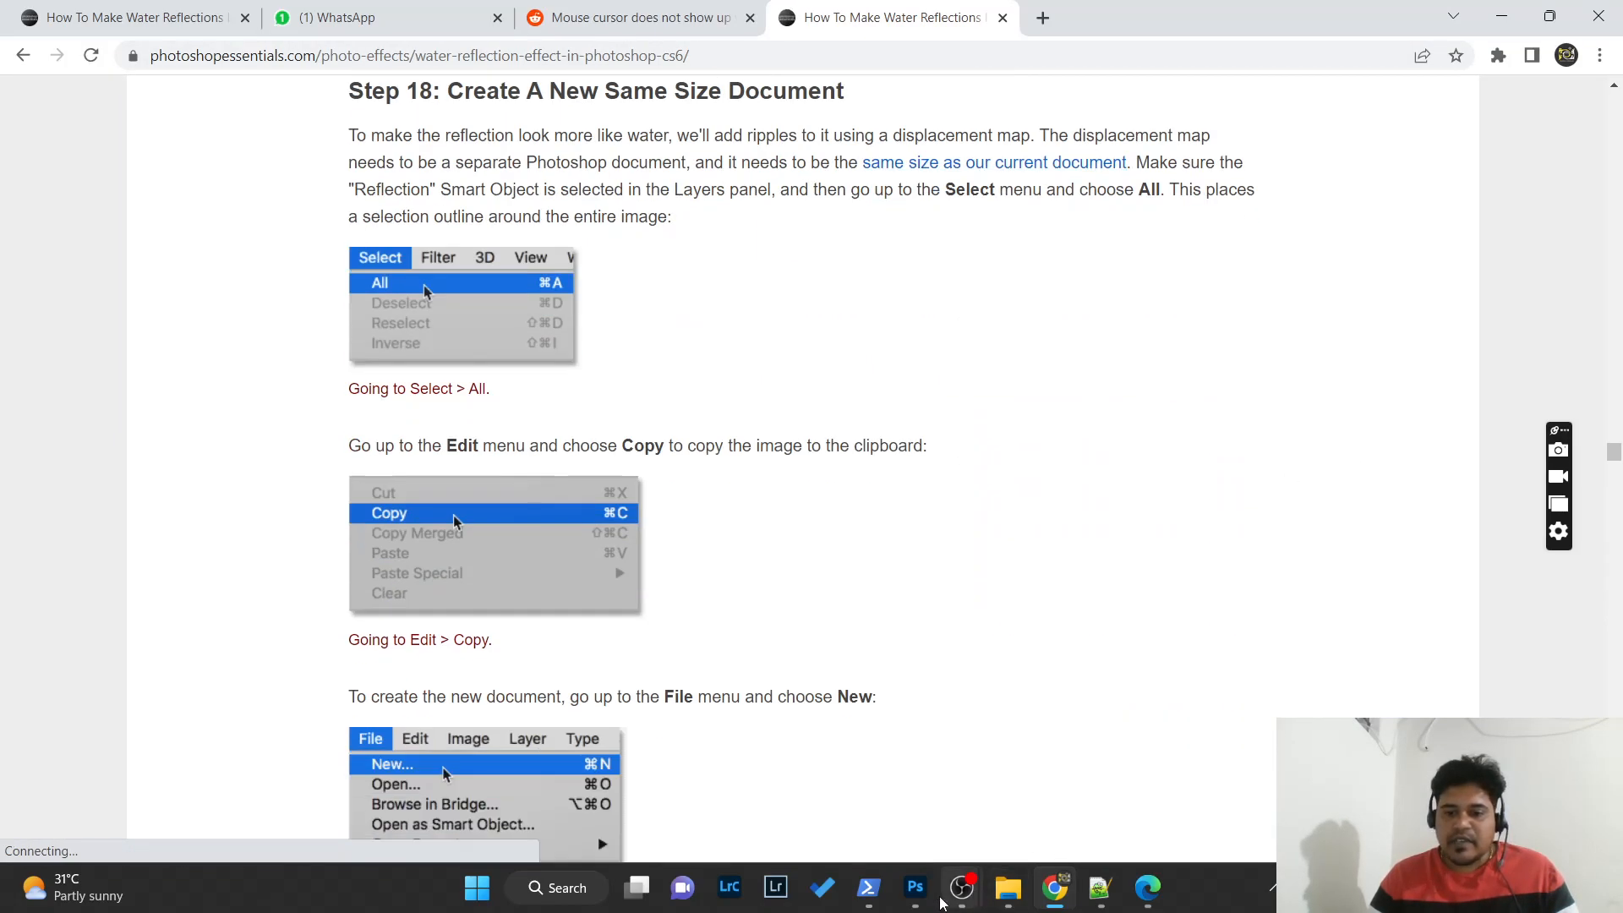
{"action": "left_click", "coordinate": [915, 886]}
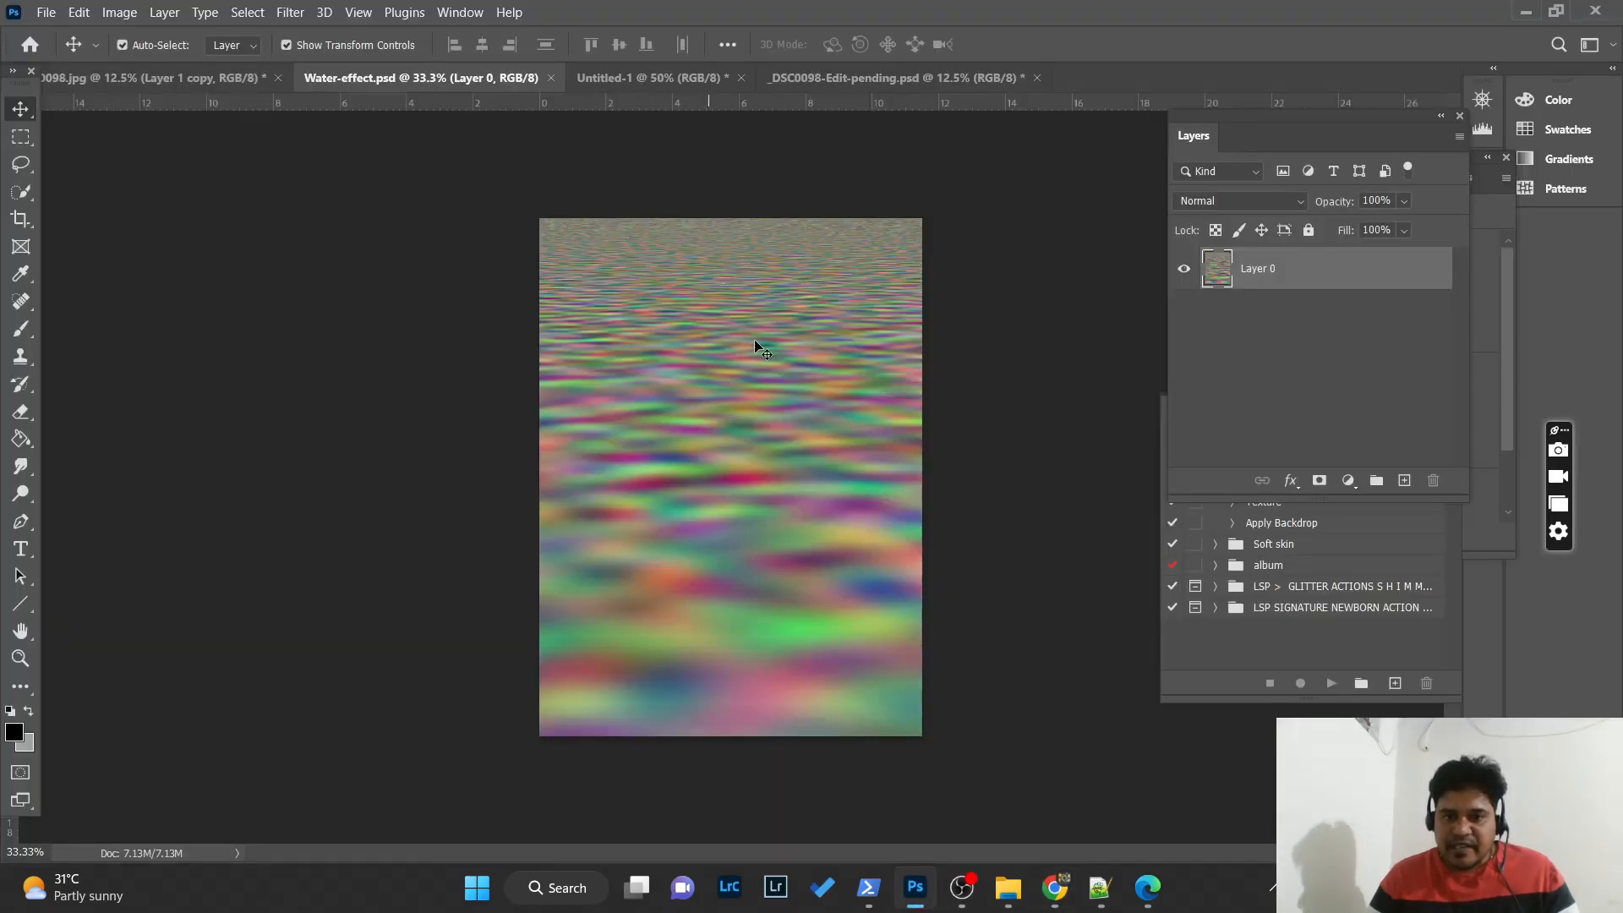
{"action": "left_click", "coordinate": [1526, 12]}
{"action": "scroll", "coordinate": [717, 400], "scroll_direction": "down", "scroll_amount": 2}
{"action": "scroll", "coordinate": [716, 399], "scroll_direction": "down", "scroll_amount": 12}
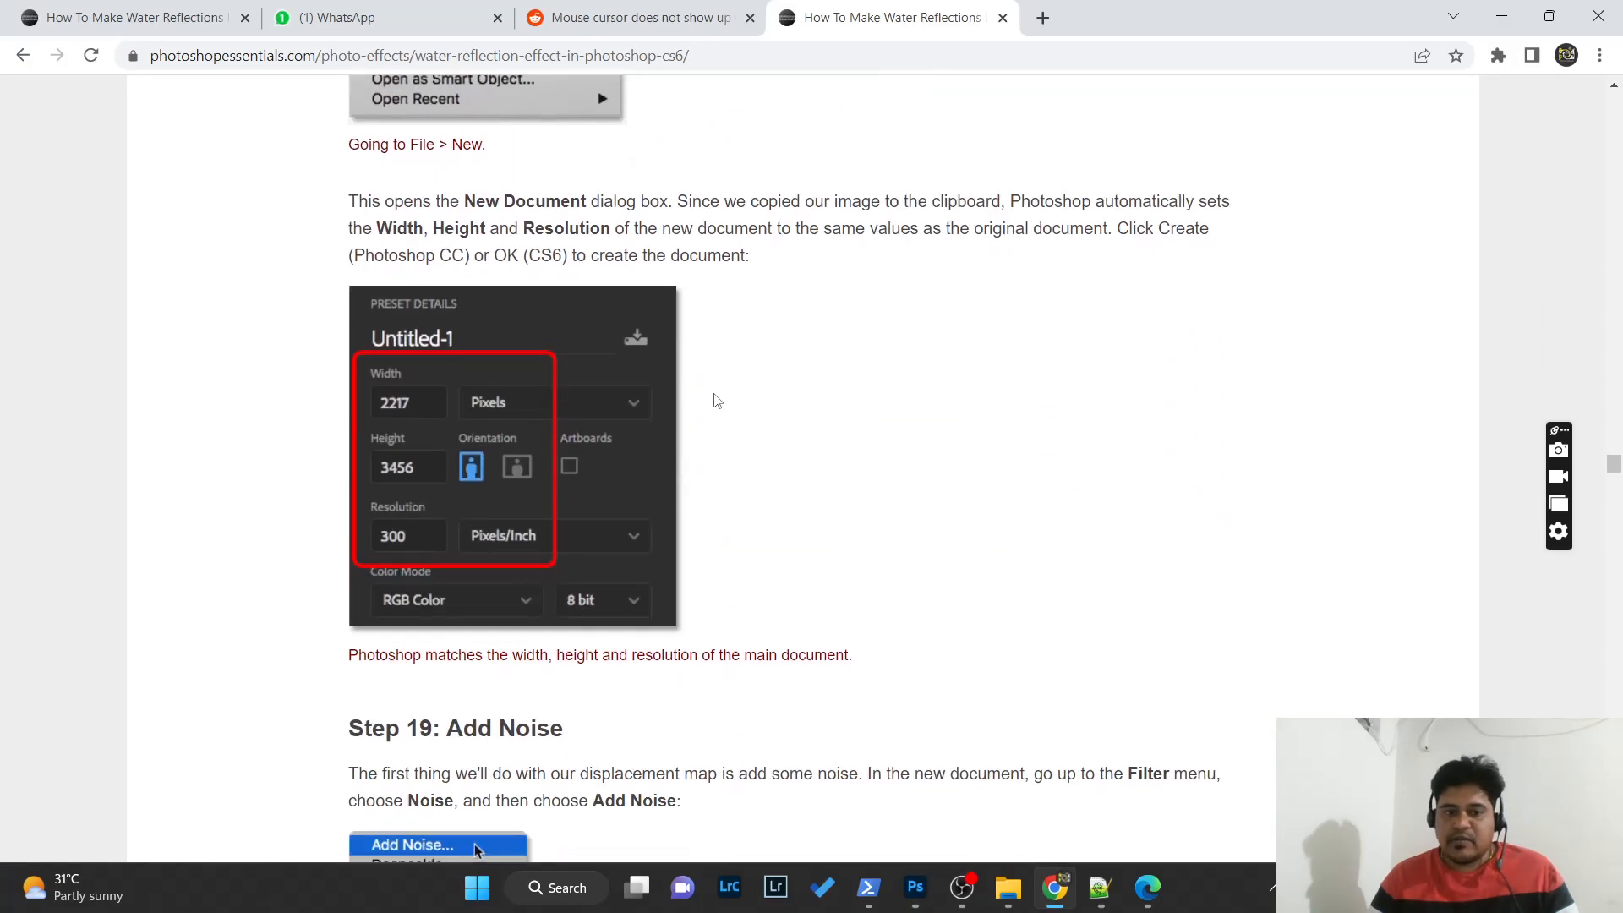
{"action": "scroll", "coordinate": [716, 397], "scroll_direction": "down", "scroll_amount": 20}
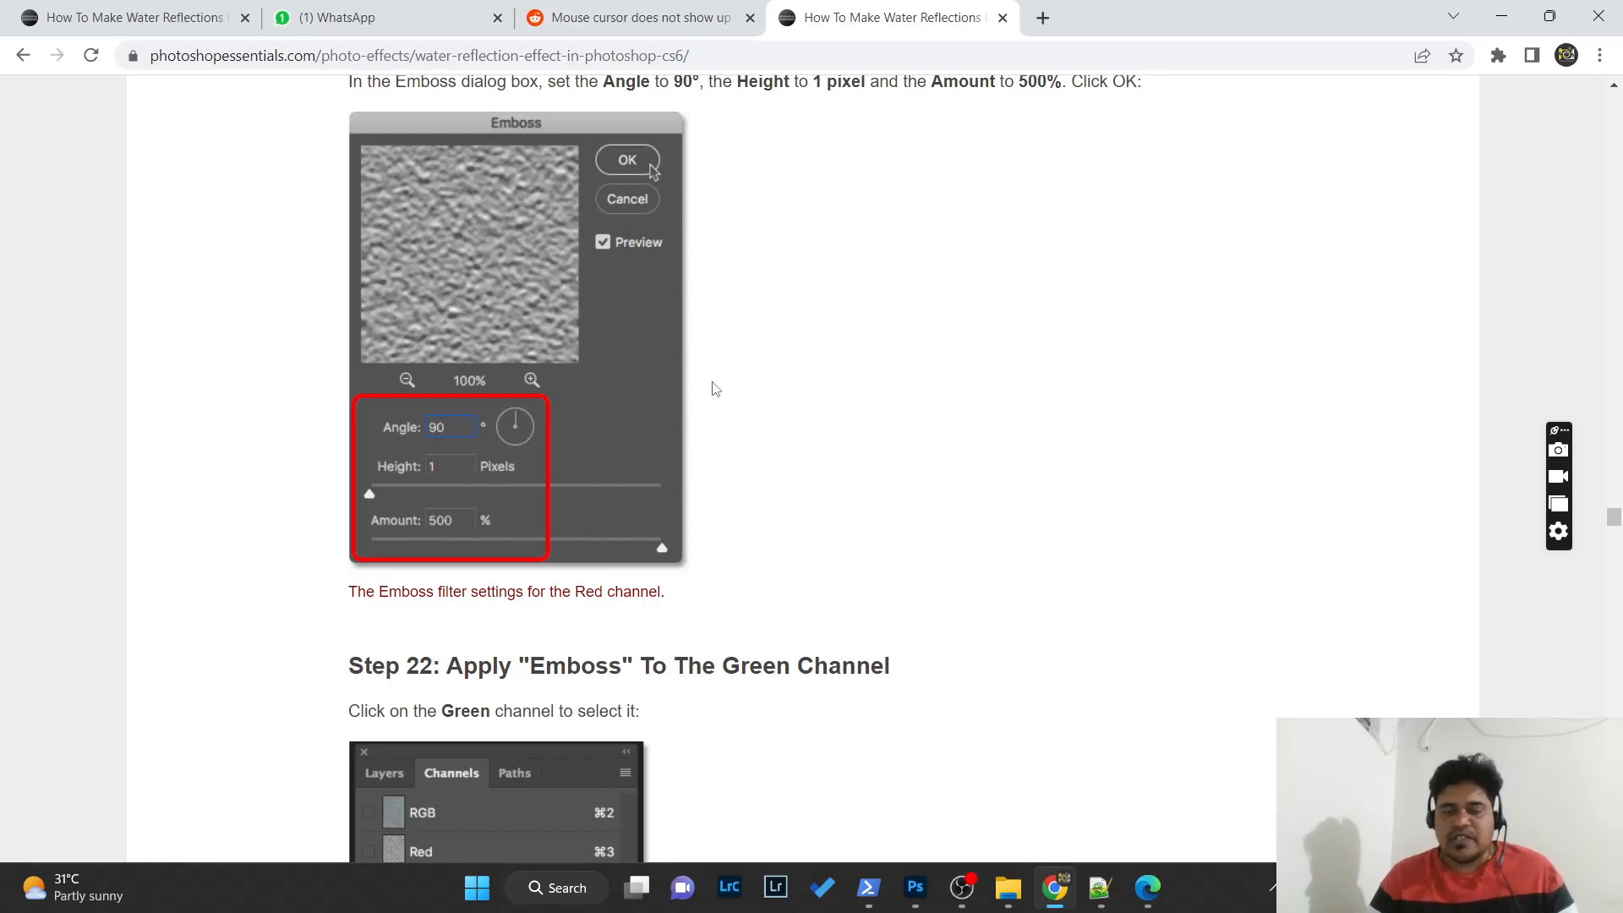
{"action": "left_click", "coordinate": [1501, 17]}
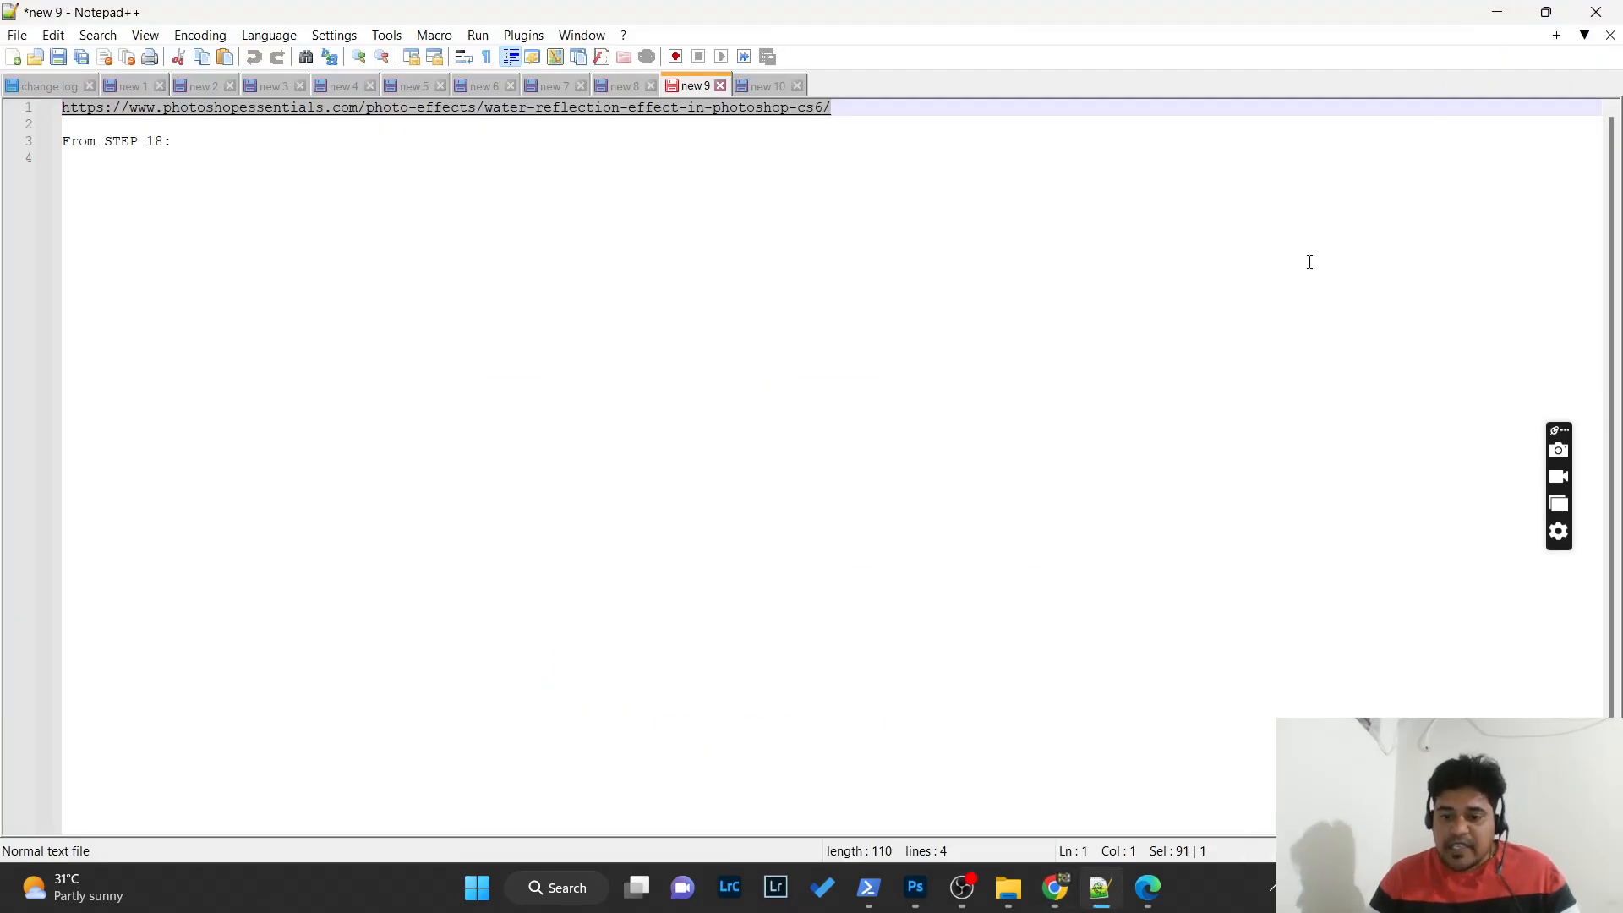
{"action": "left_click", "coordinate": [1055, 887]}
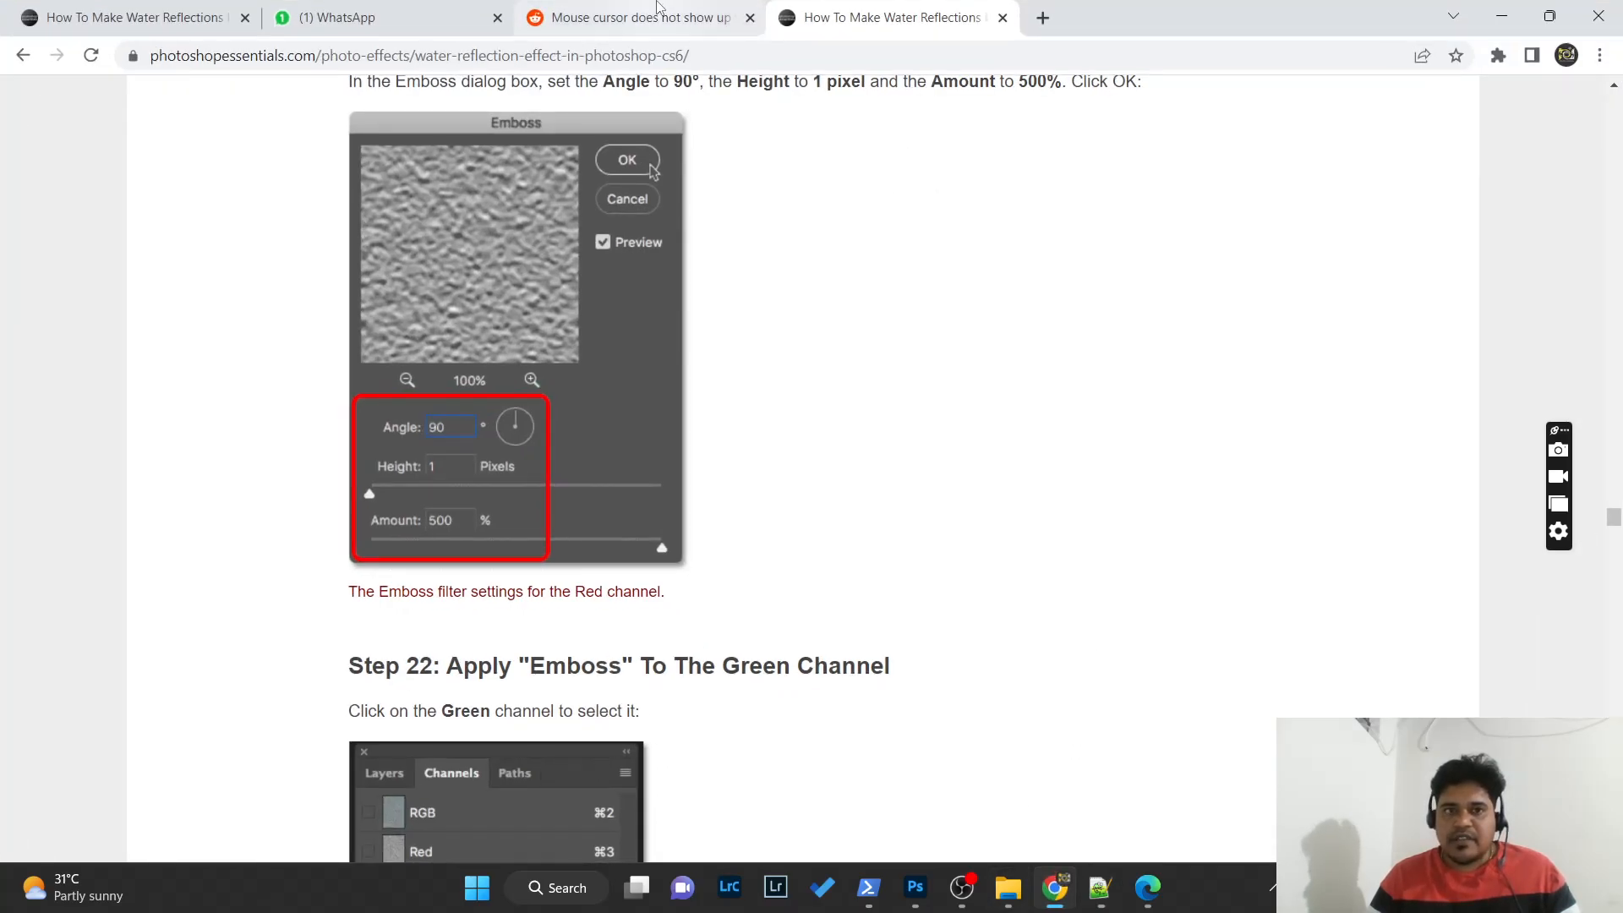
{"action": "left_click", "coordinate": [634, 17]}
{"action": "left_click", "coordinate": [136, 17]}
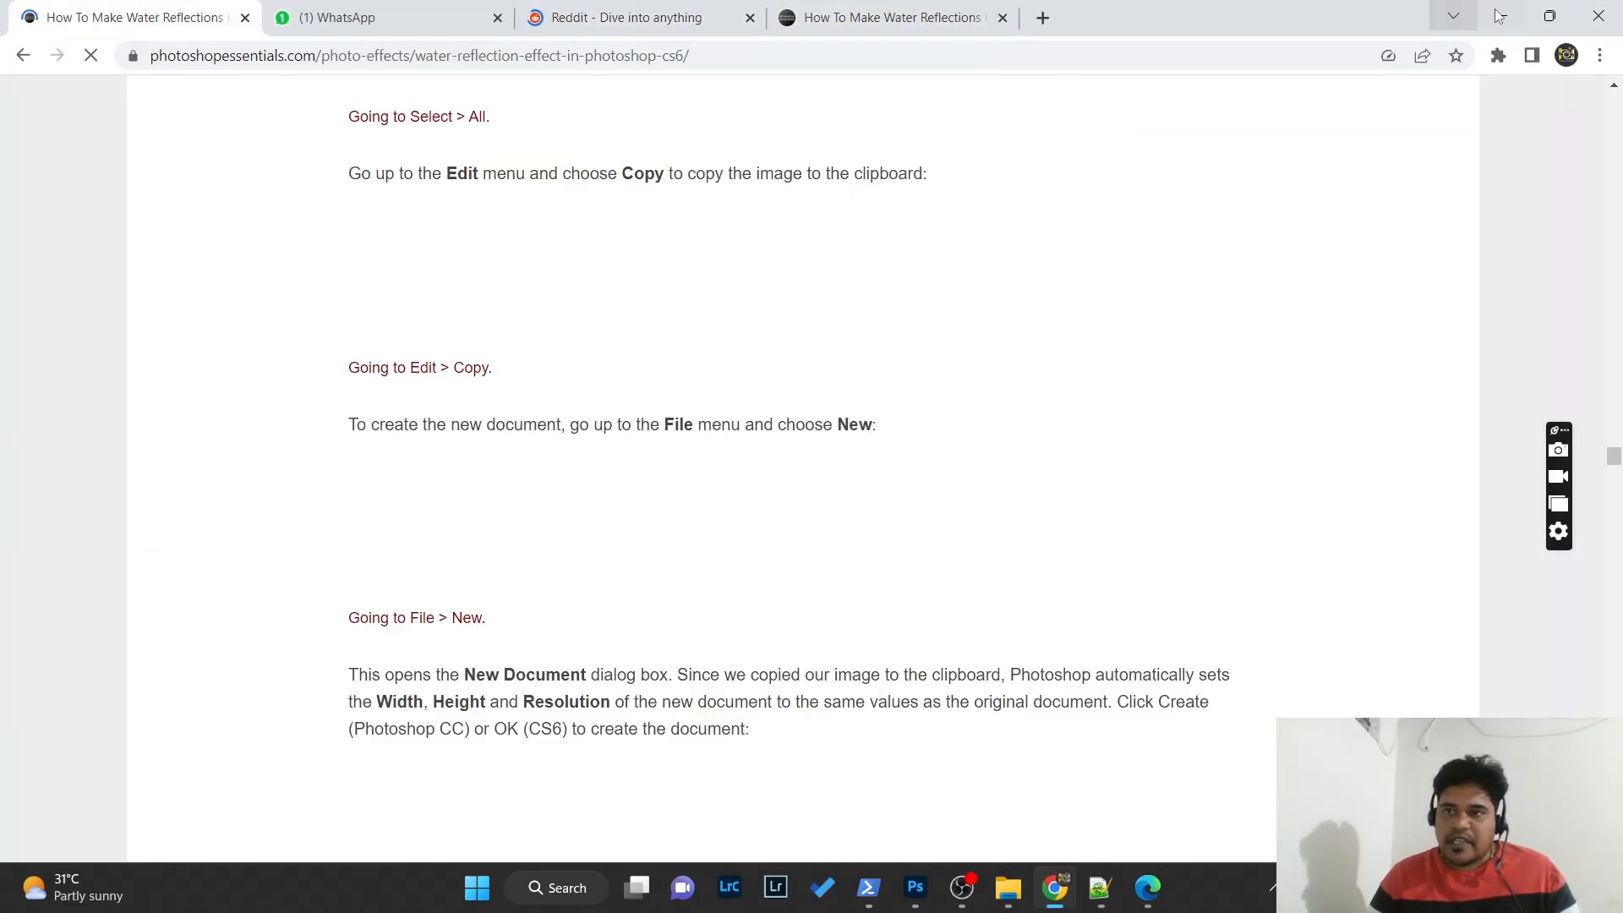
{"action": "left_click", "coordinate": [1501, 17]}
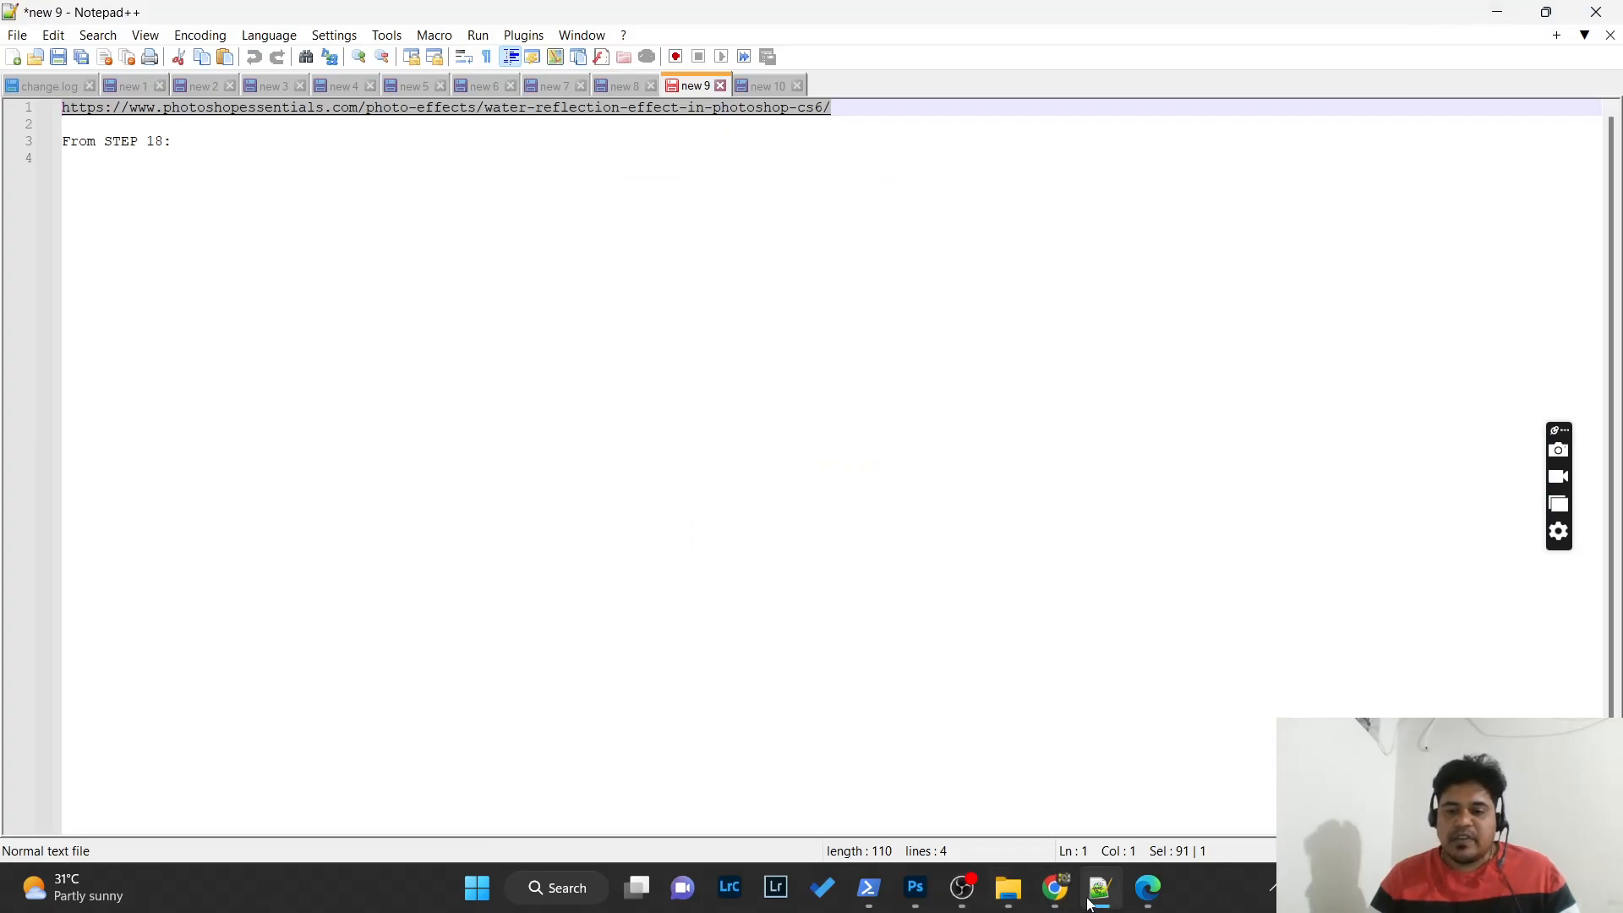
- Switch to Photoshop, examine the ripple pattern in Water-effect.psd up close and return to the maternity photo document
{"action": "left_click", "coordinate": [916, 887]}
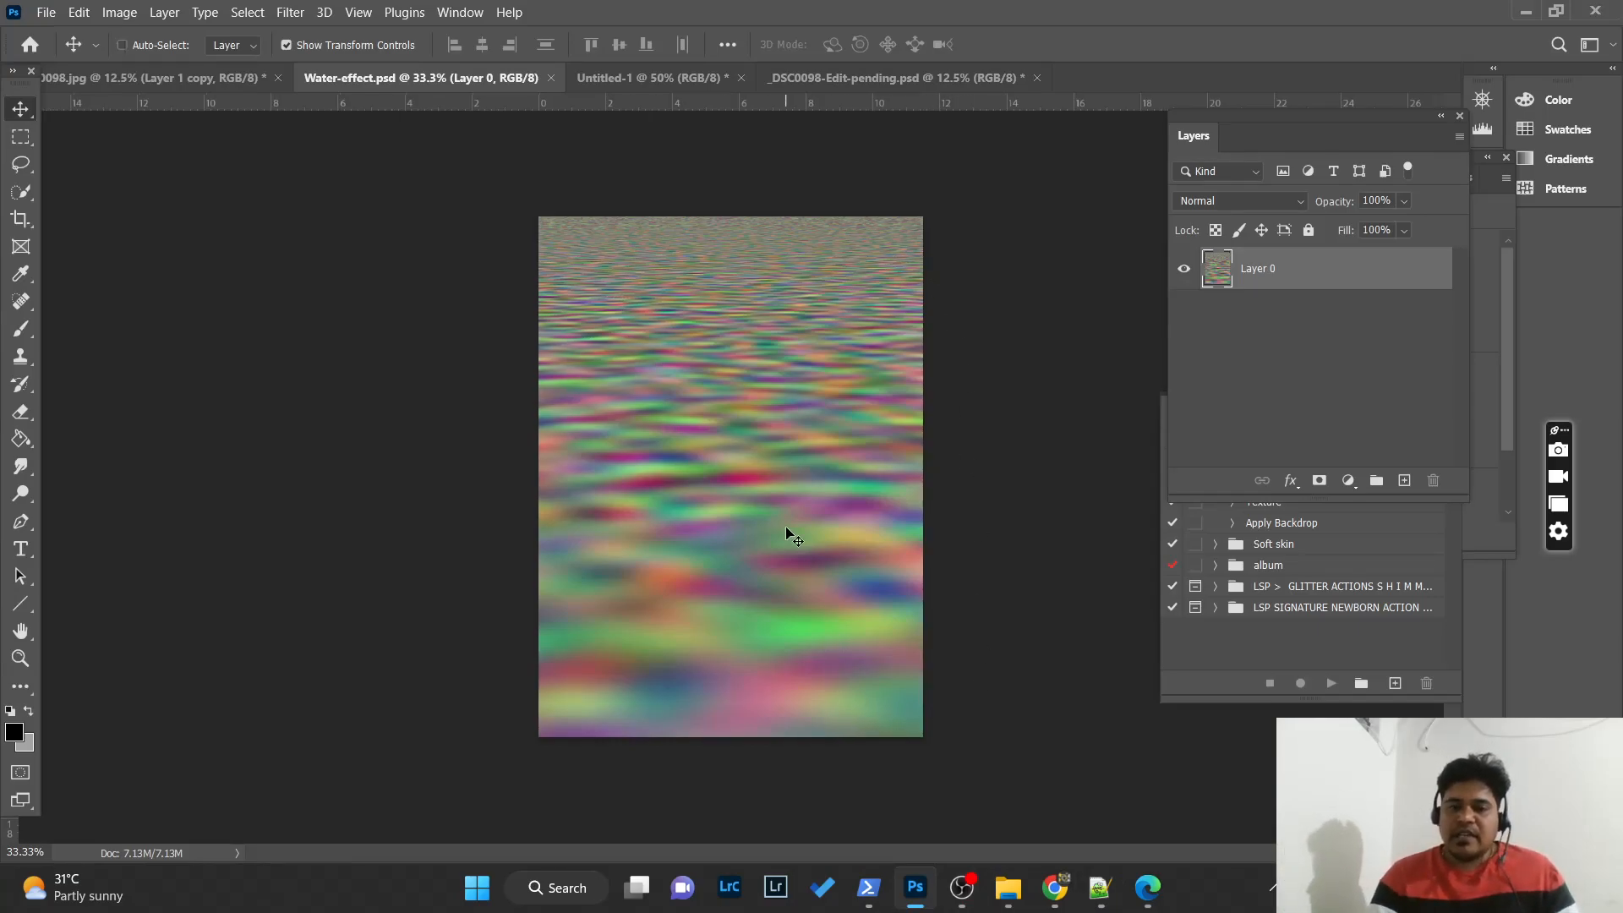
{"action": "key", "text": "ctrl+plus"}
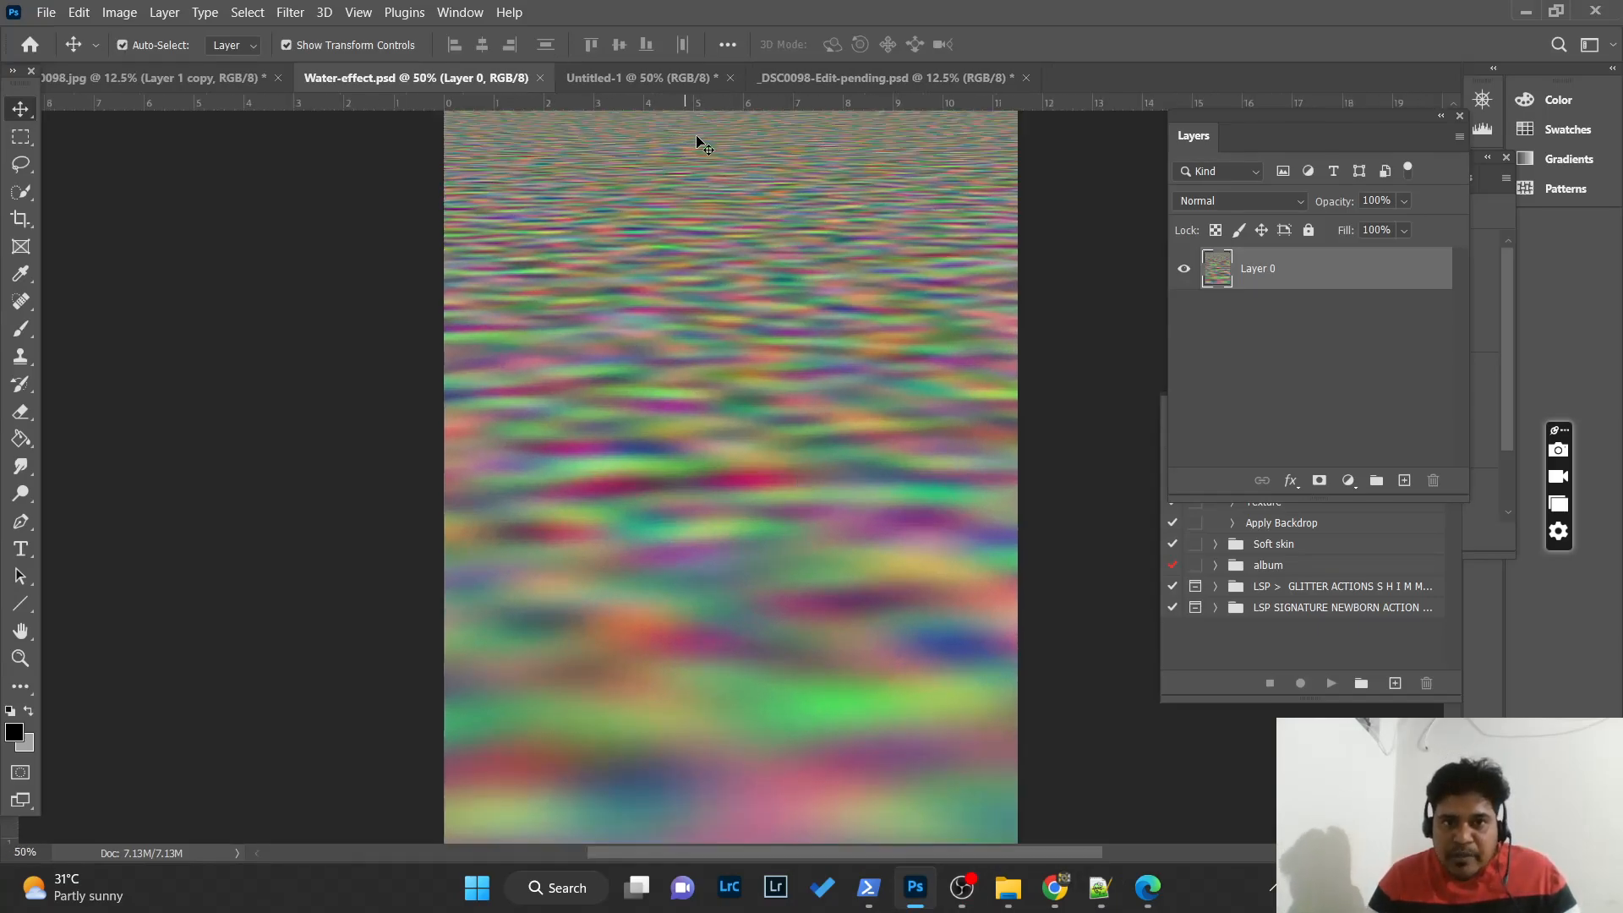
{"action": "scroll", "coordinate": [776, 635], "scroll_direction": "down", "scroll_amount": 1}
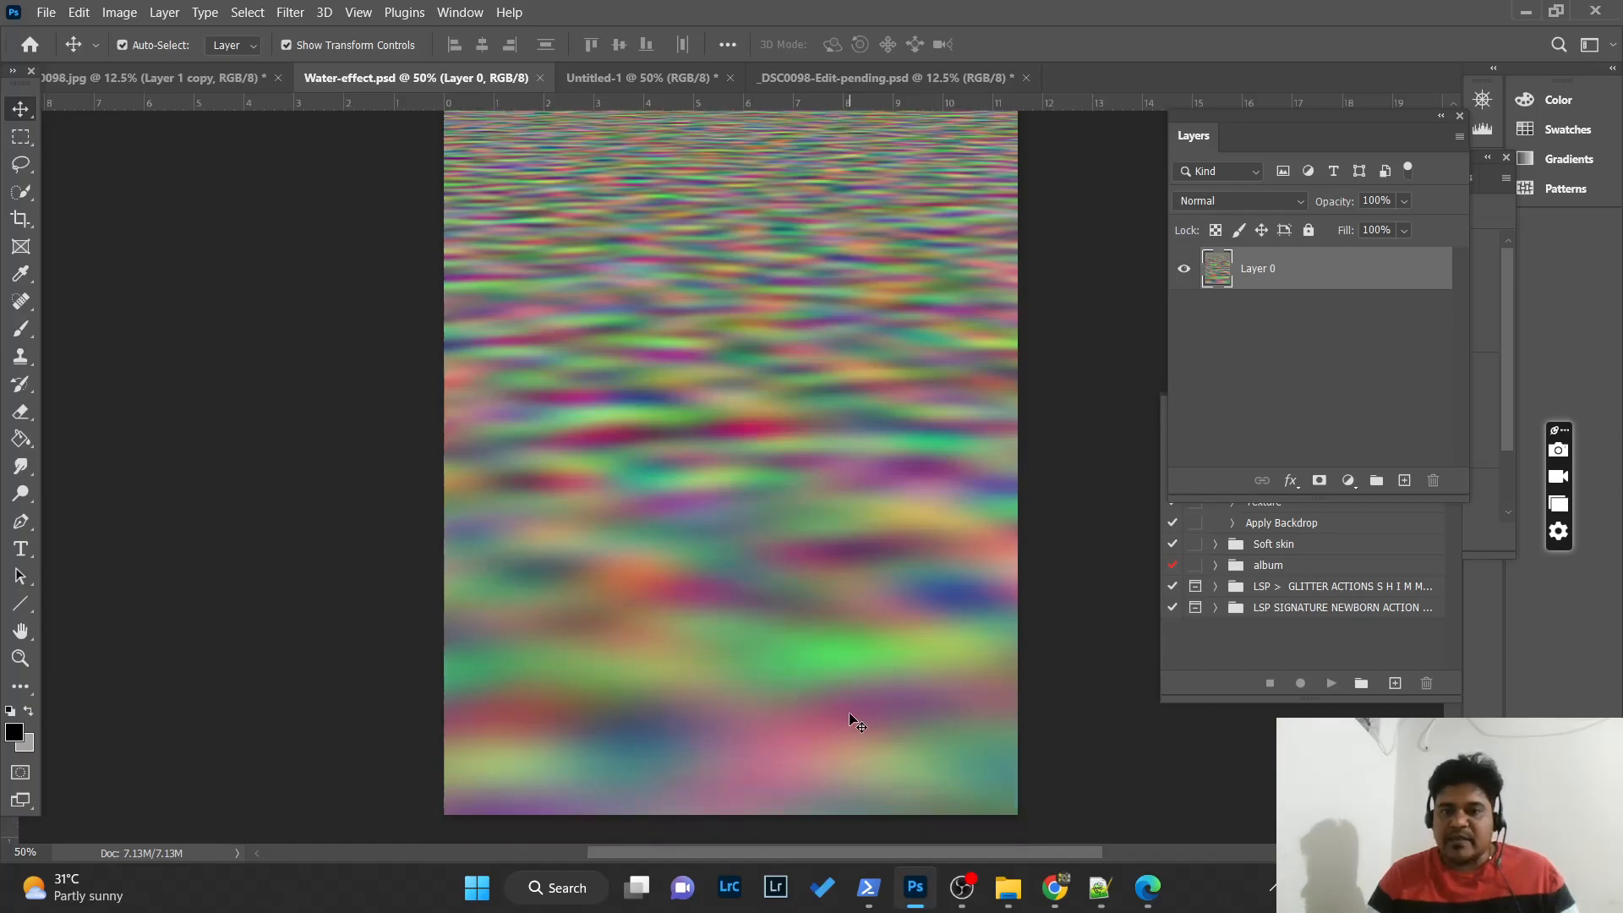
{"action": "scroll", "coordinate": [854, 632], "scroll_direction": "up", "scroll_amount": 1}
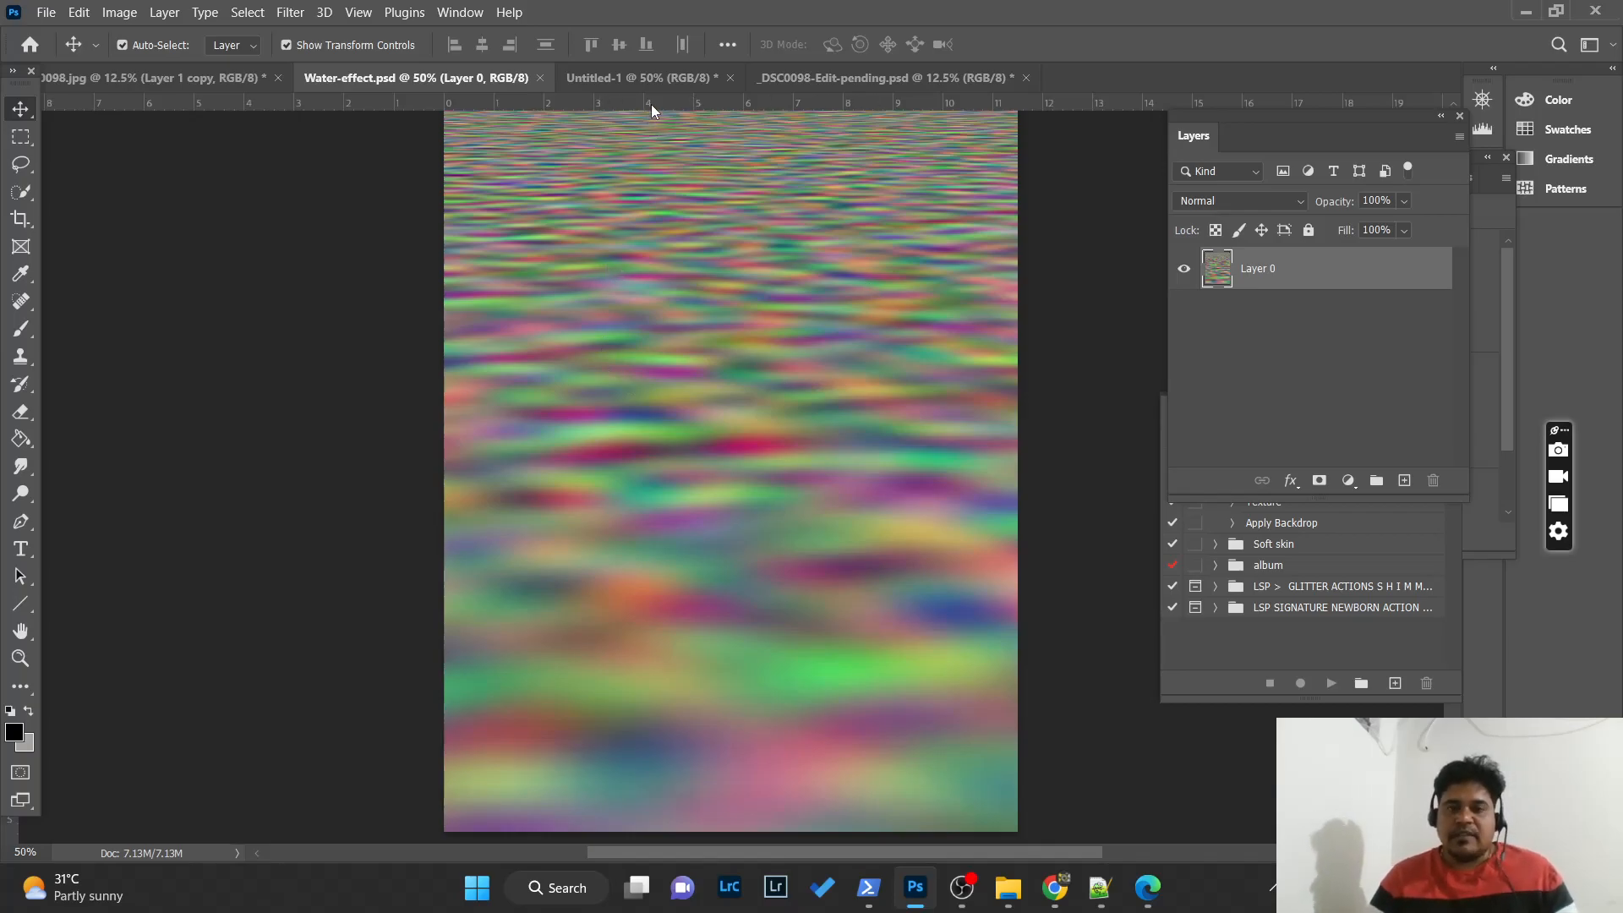
{"action": "left_click", "coordinate": [225, 79]}
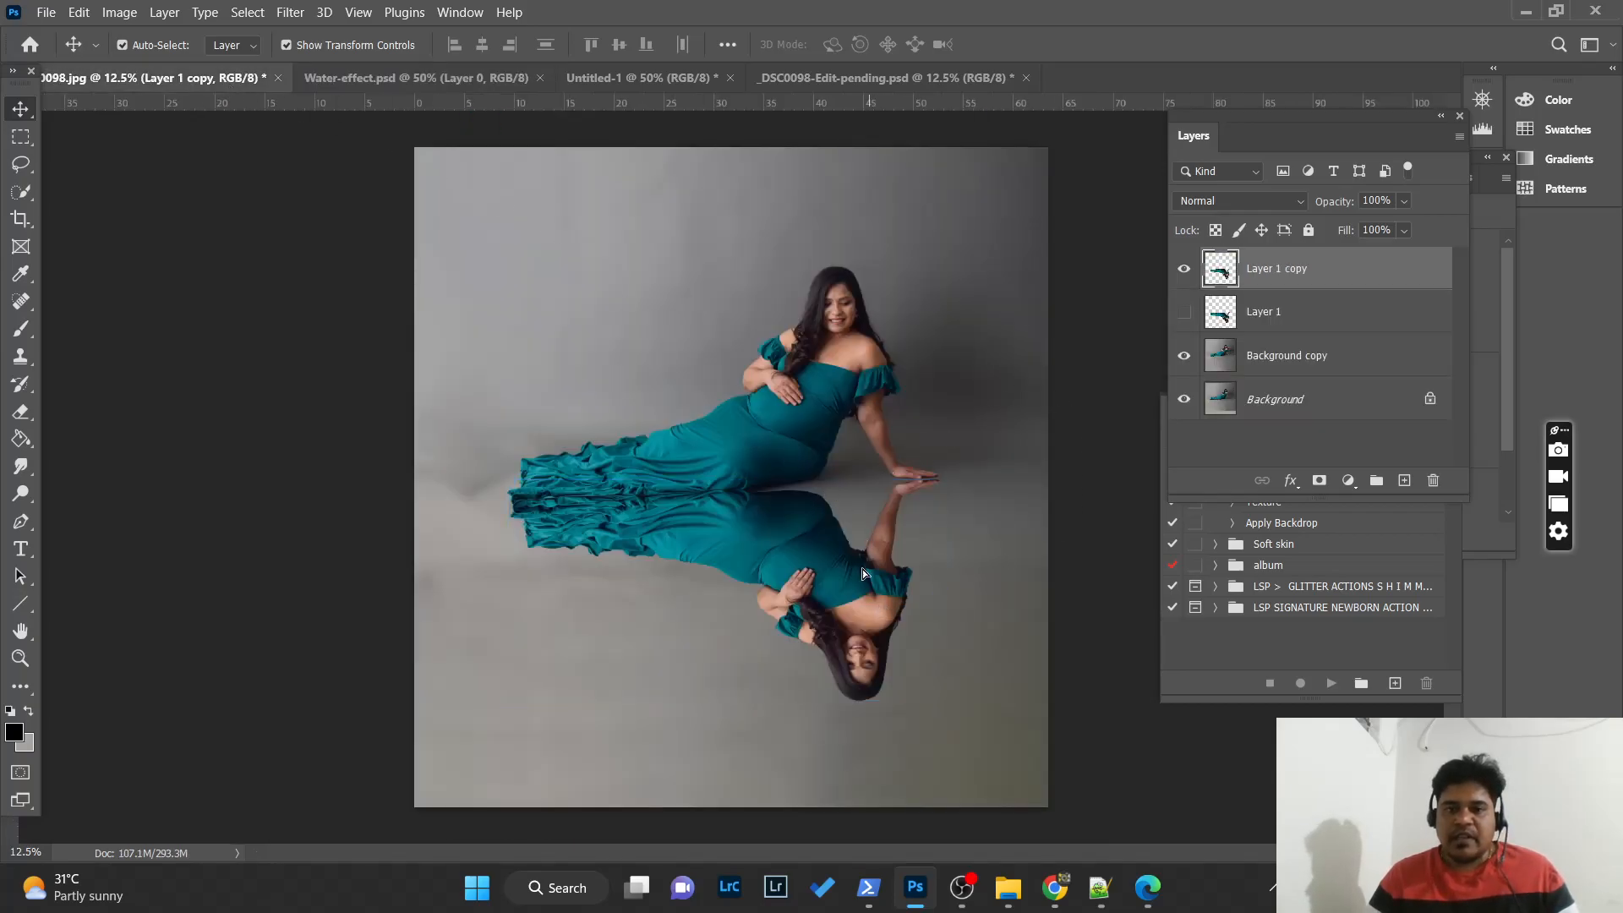
- Move the flipped woman on Layer 1 copy slightly down and undo the move
{"action": "left_click_drag", "start_coordinate": [864, 560], "coordinate": [872, 623]}
{"action": "key", "text": "ctrl+z"}
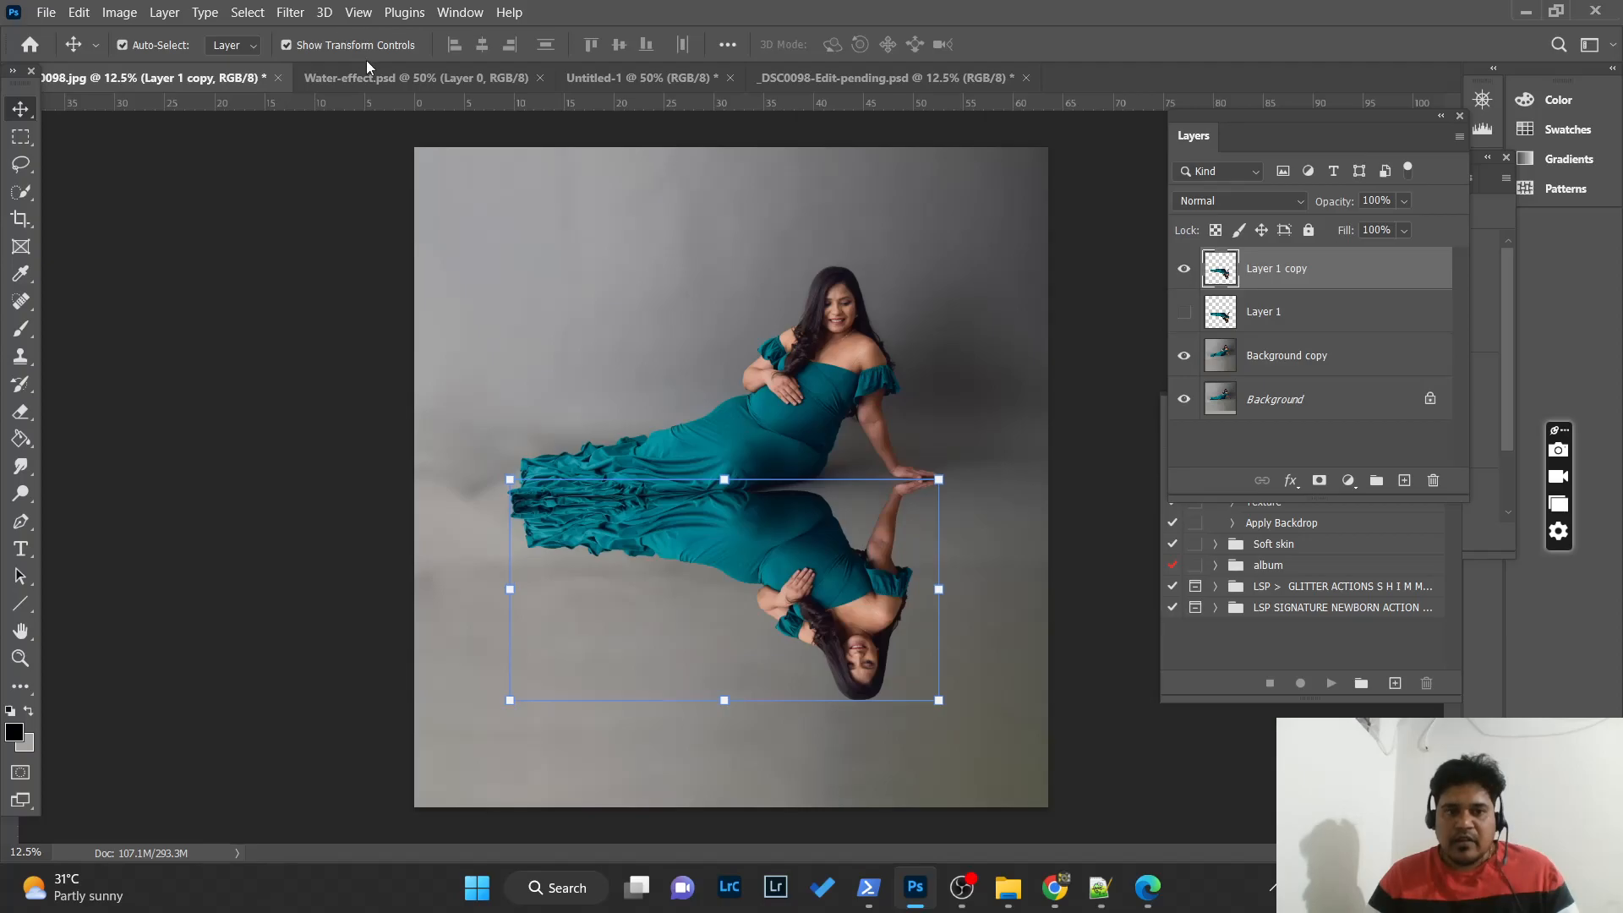
- Apply the Displace filter to Layer 1 copy with a horizontal scale of 50, Stretch To Fit and Water-effect as the displacement map
{"action": "left_click", "coordinate": [22, 136]}
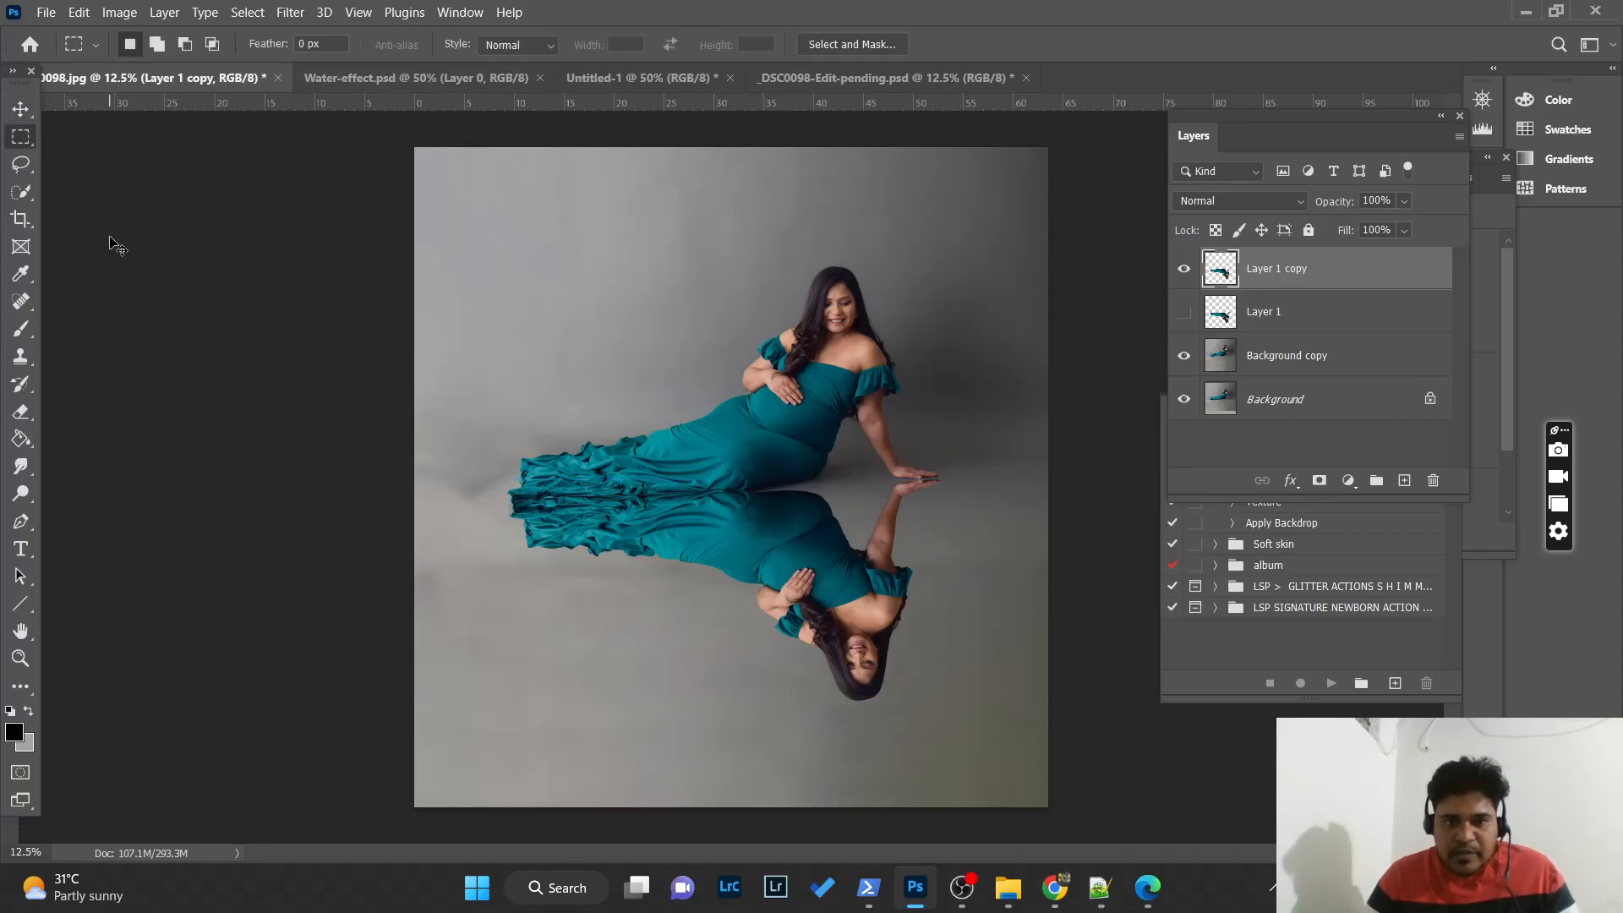
{"action": "key", "text": "ctrl+plus"}
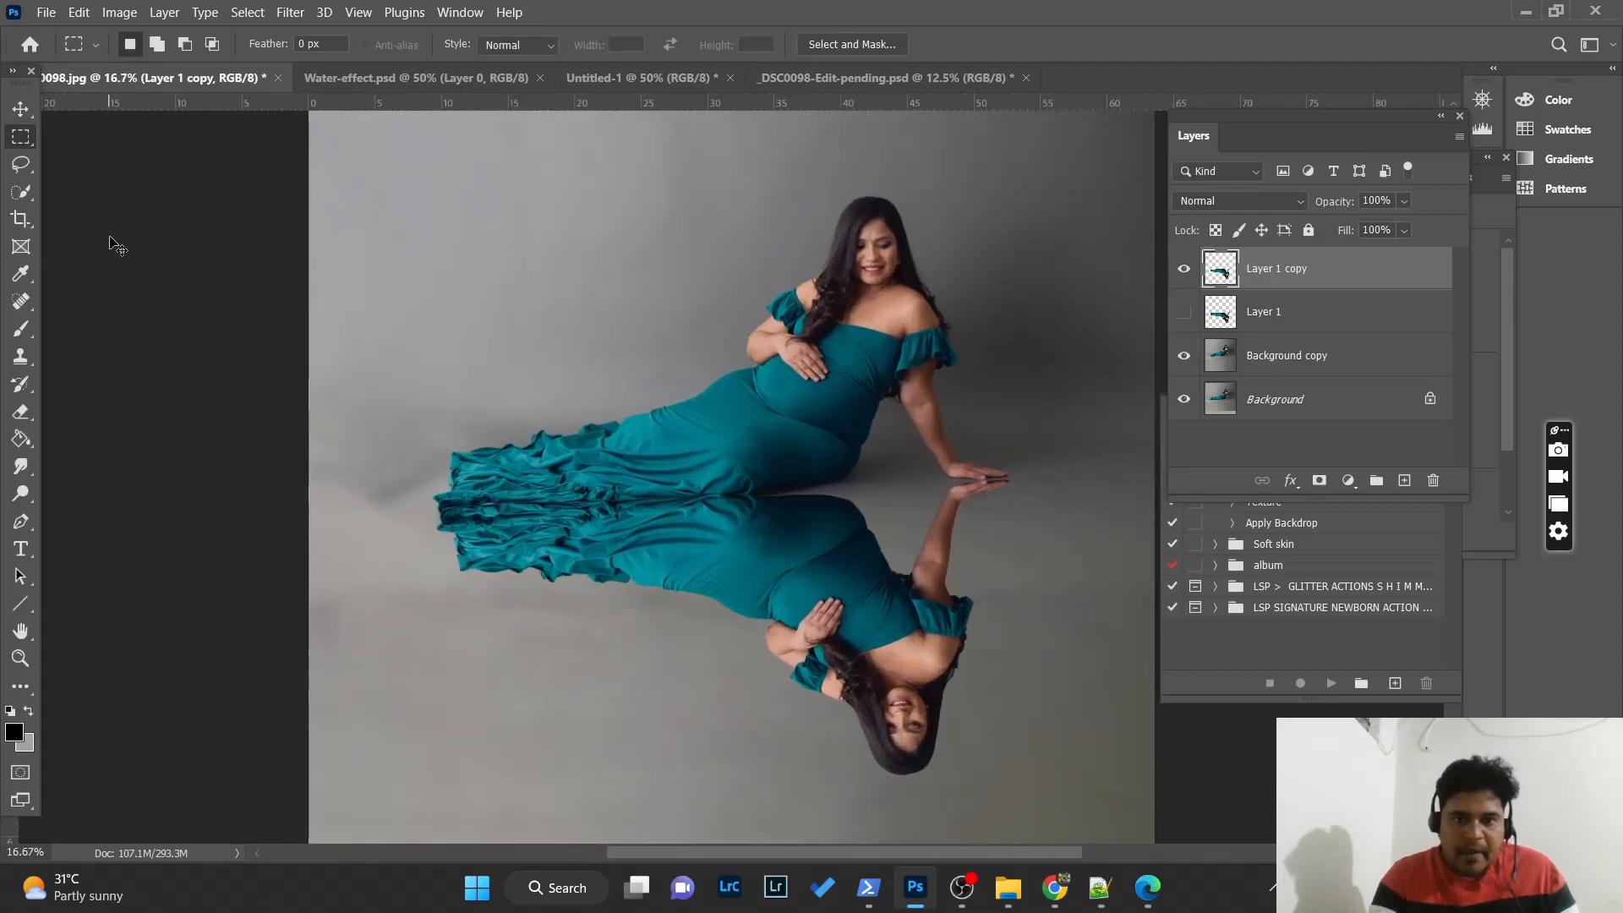
{"action": "key", "text": "ctrl+minus"}
{"action": "left_click", "coordinate": [290, 12]}
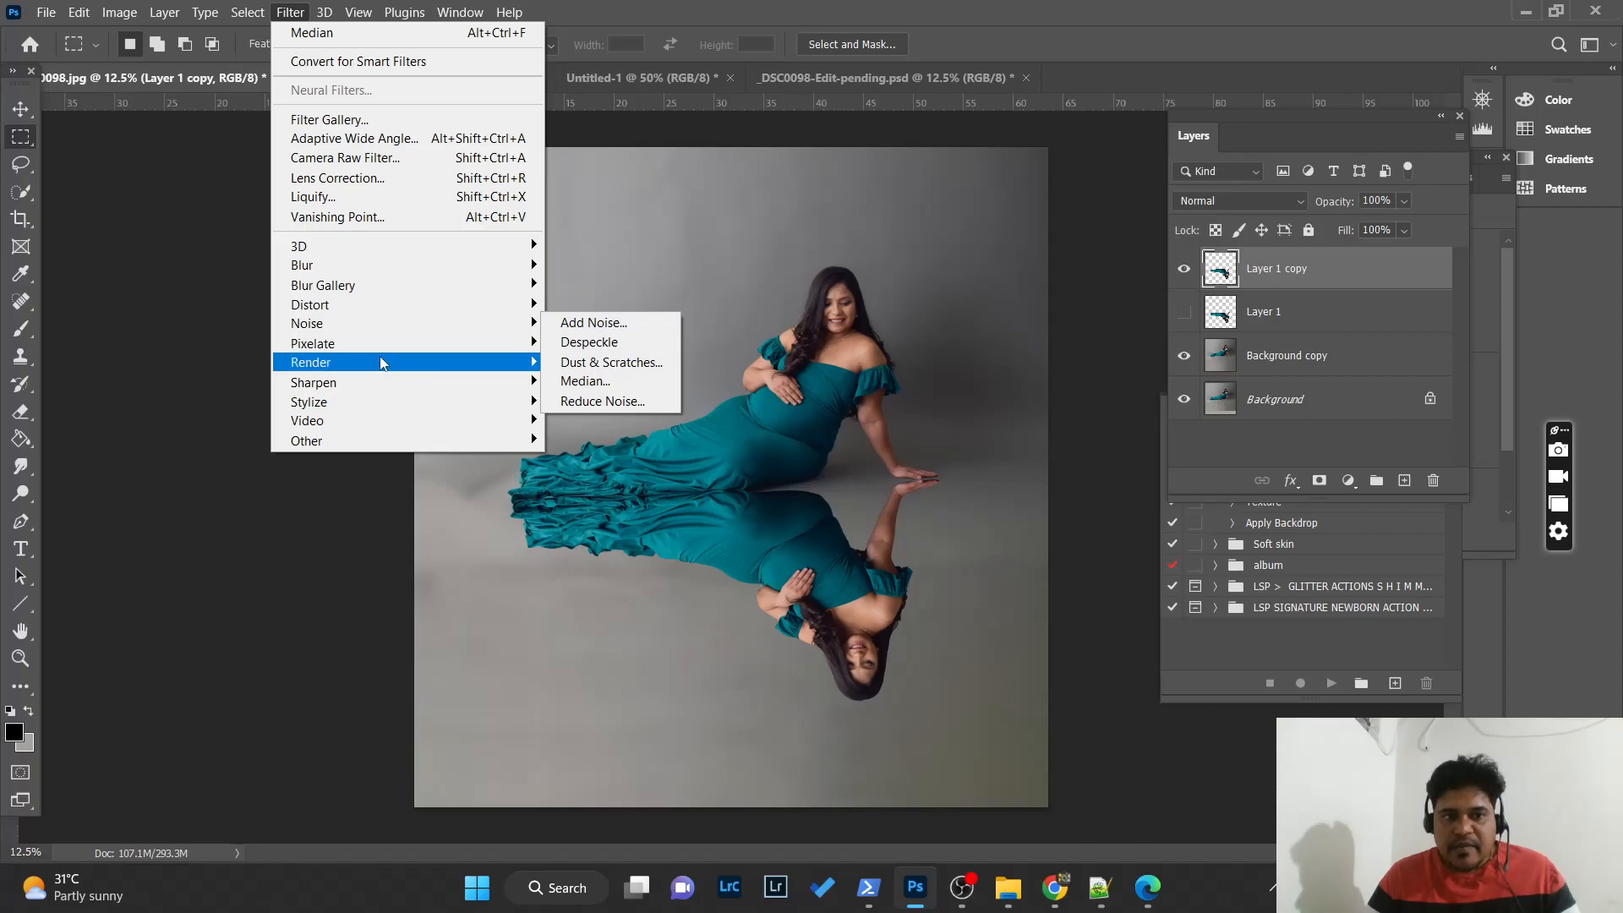
{"action": "mouse_move", "coordinate": [380, 336]}
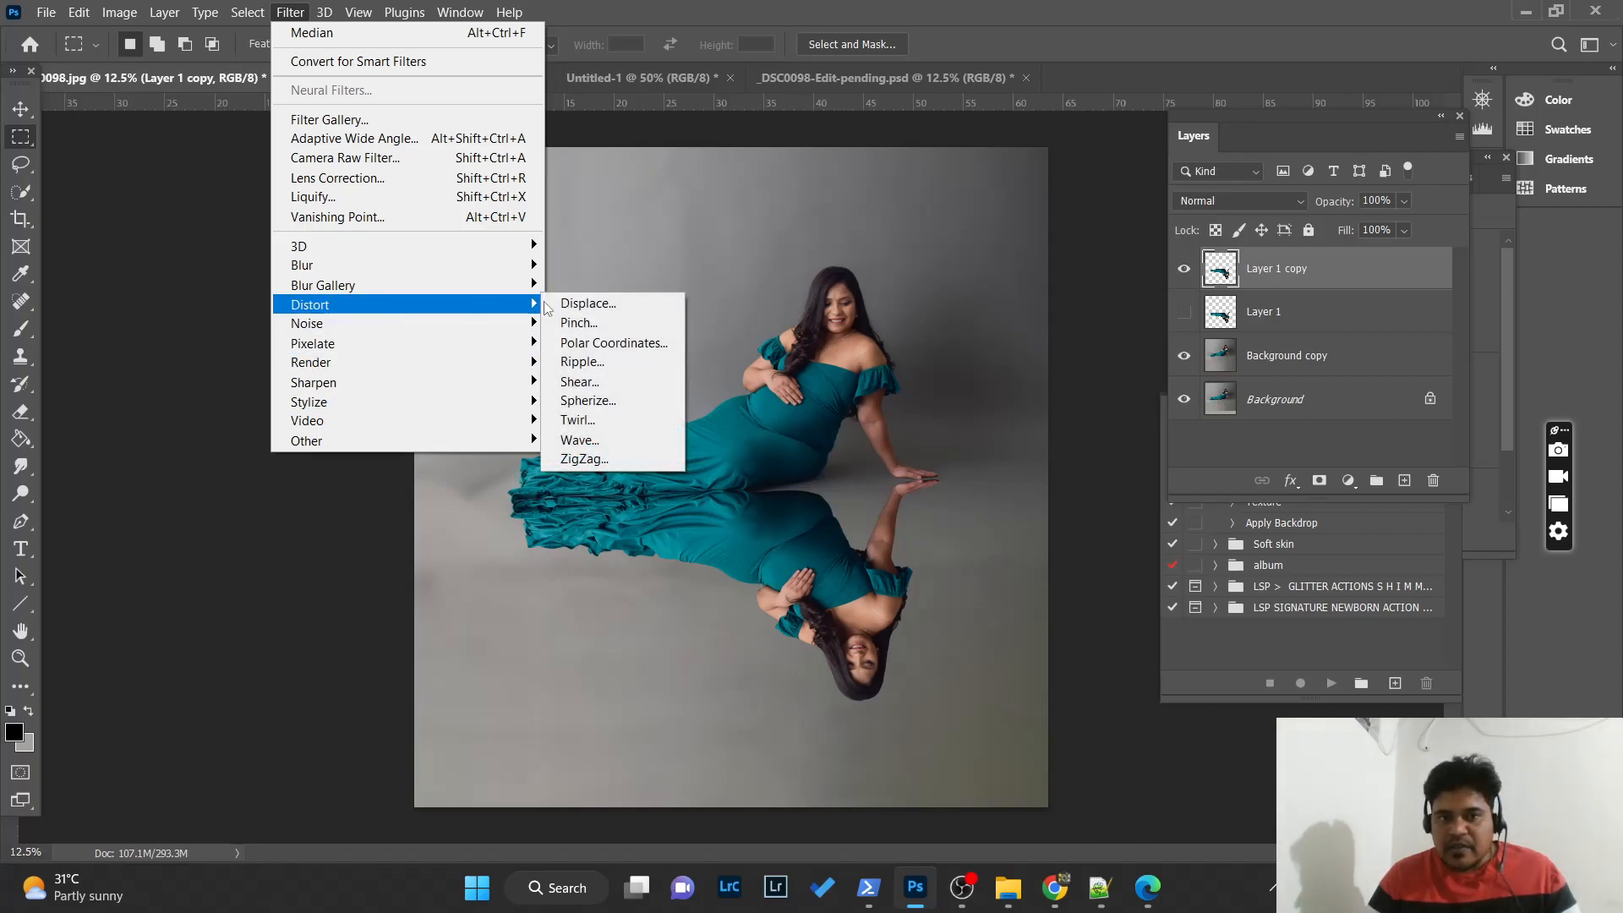
{"action": "left_click", "coordinate": [609, 306]}
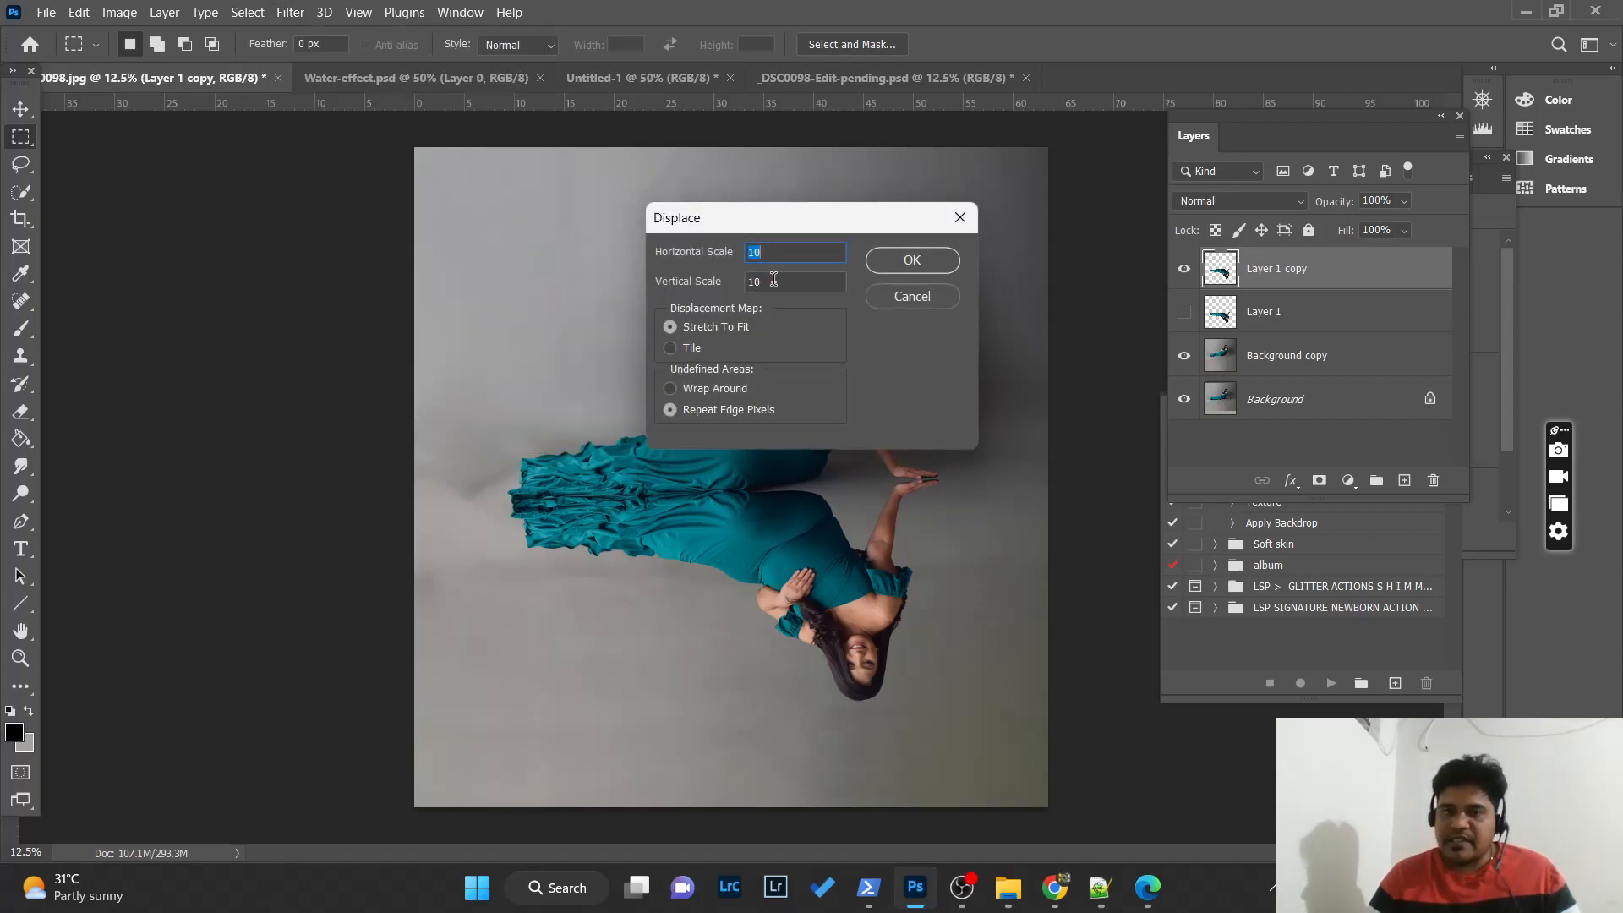
{"action": "key", "text": "BackSpace"}
{"action": "type", "text": "50"}
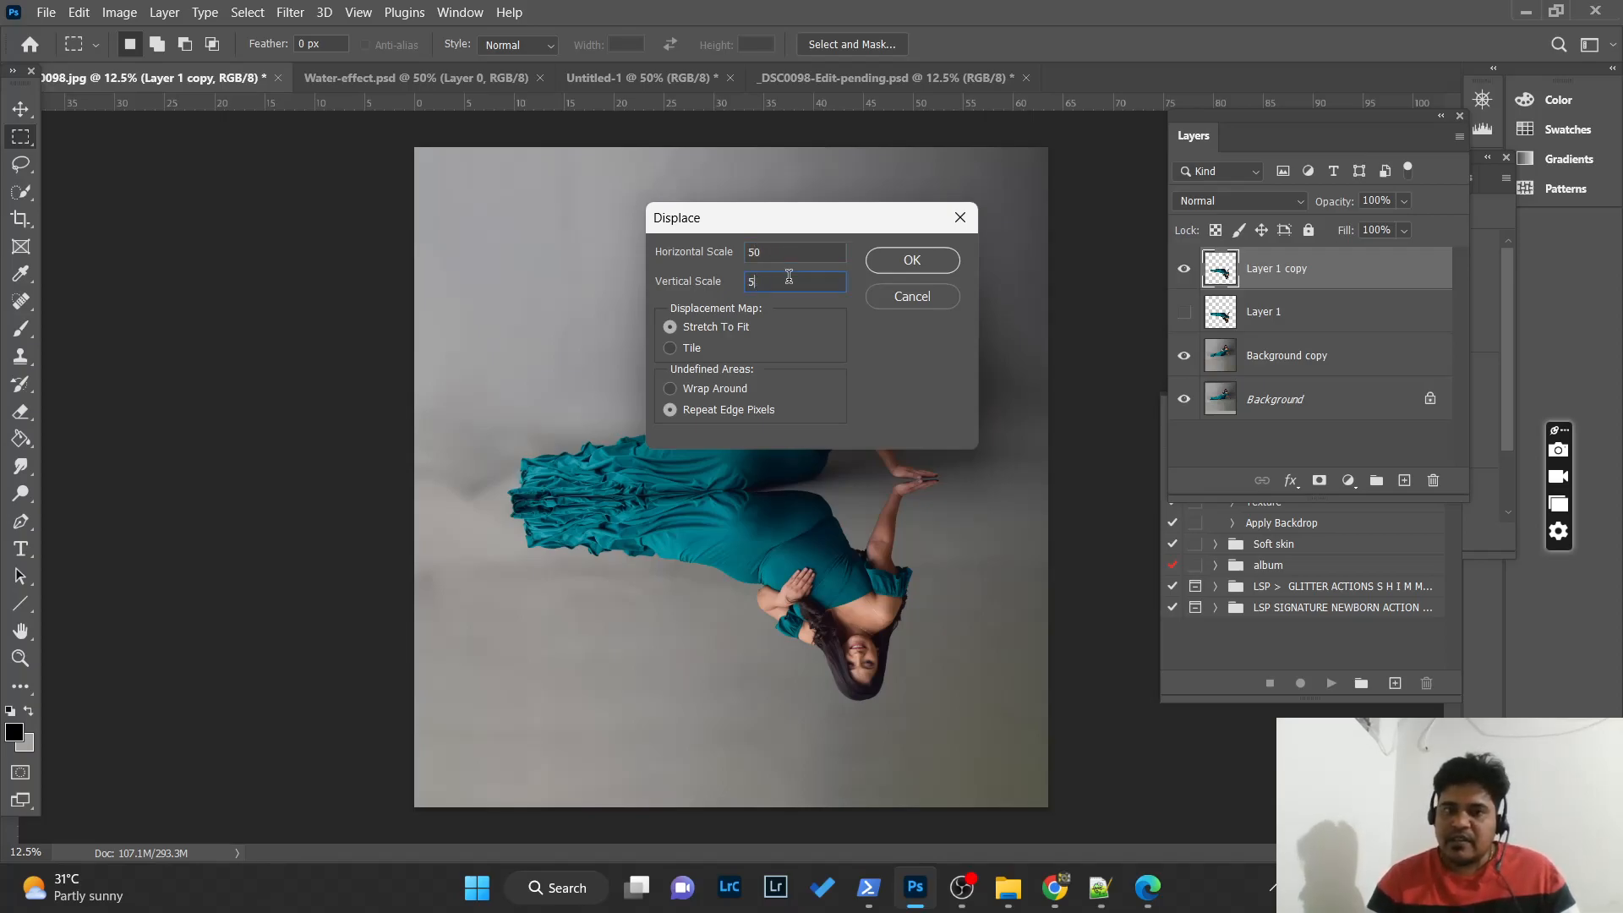
{"action": "left_click", "coordinate": [924, 258]}
{"action": "scroll", "coordinate": [456, 334], "scroll_direction": "down", "scroll_amount": 2}
{"action": "left_click", "coordinate": [321, 348]}
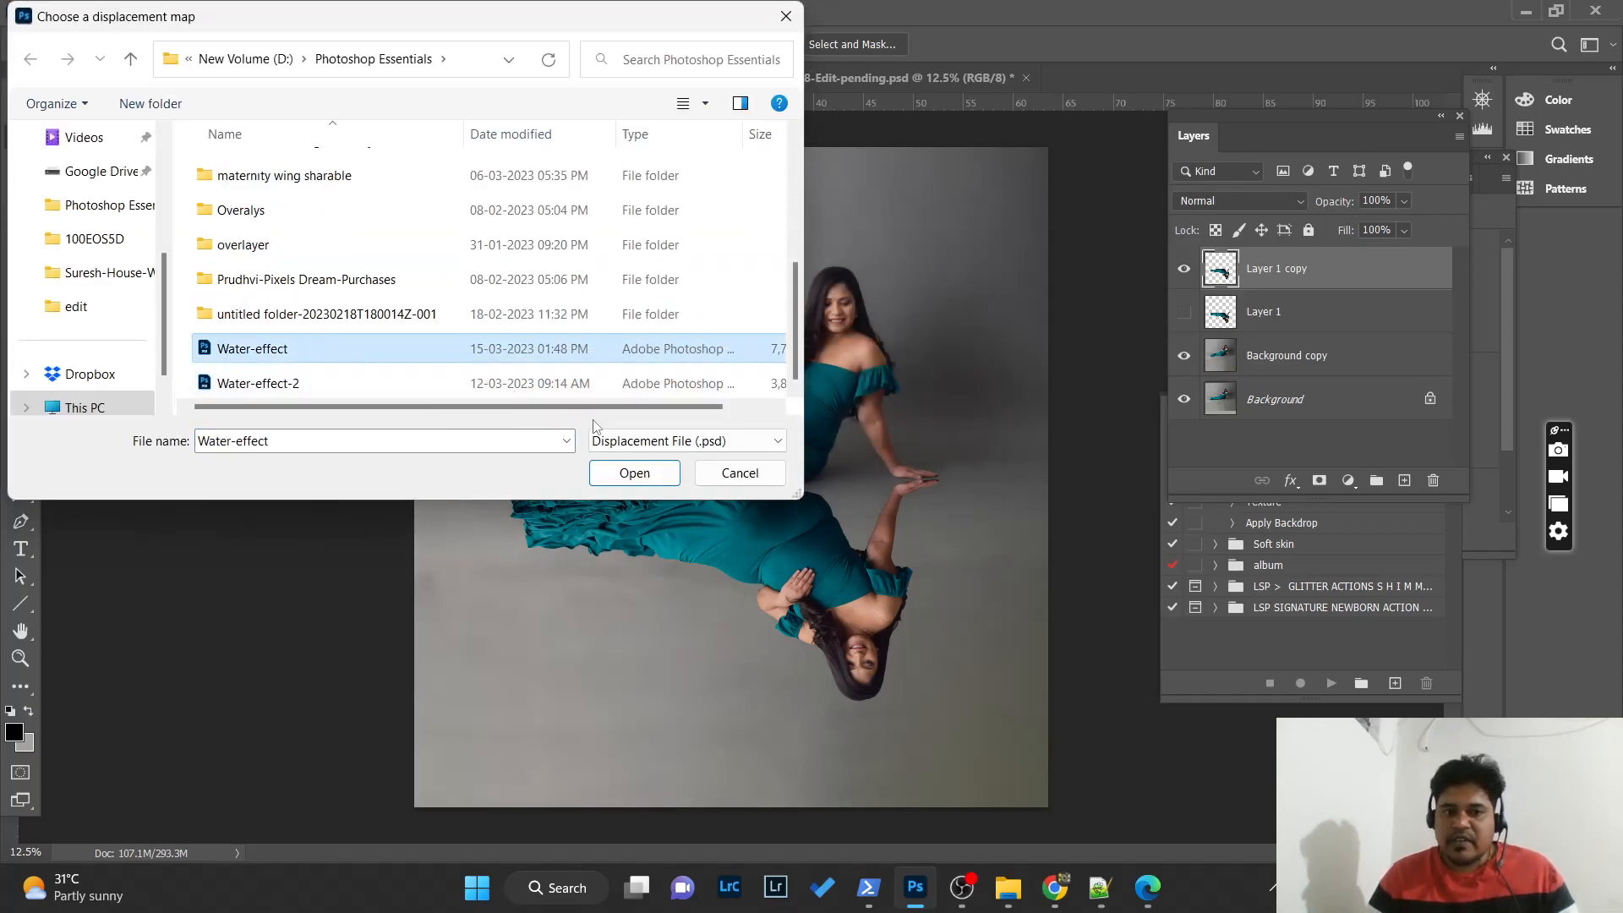
{"action": "left_click", "coordinate": [635, 475]}
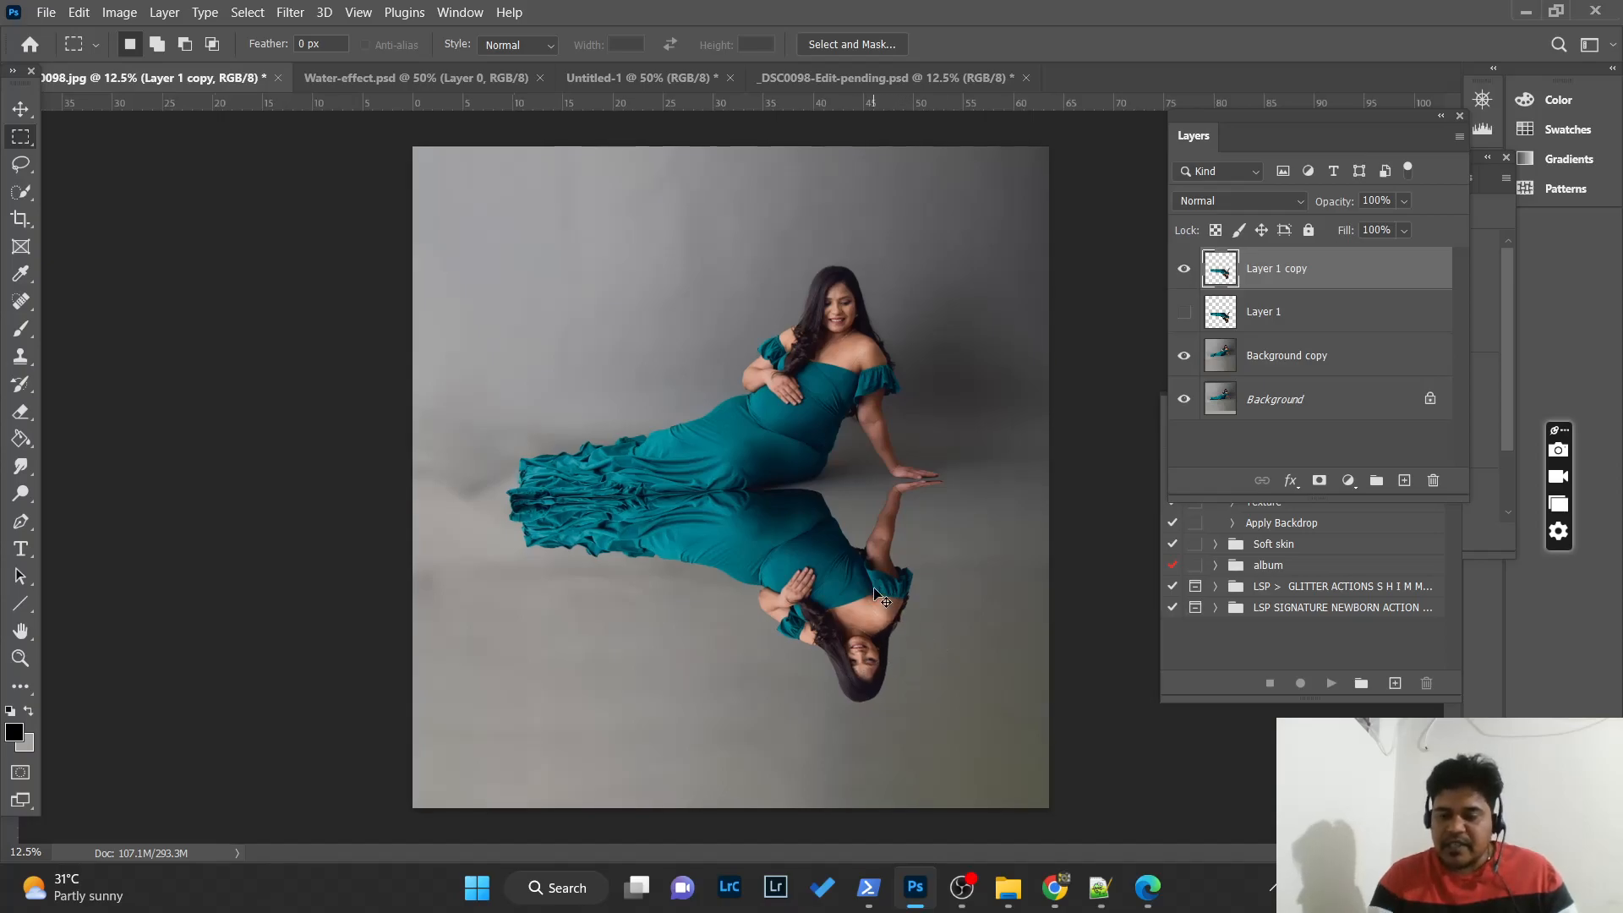
- Reapply the Displace filter twice with the same settings to strengthen the ripples in the woman's reflection
{"action": "key", "text": "ctrl+plus"}
{"action": "key", "text": "ctrl+plus"}
{"action": "left_click_drag", "start_coordinate": [875, 583], "coordinate": [689, 448]}
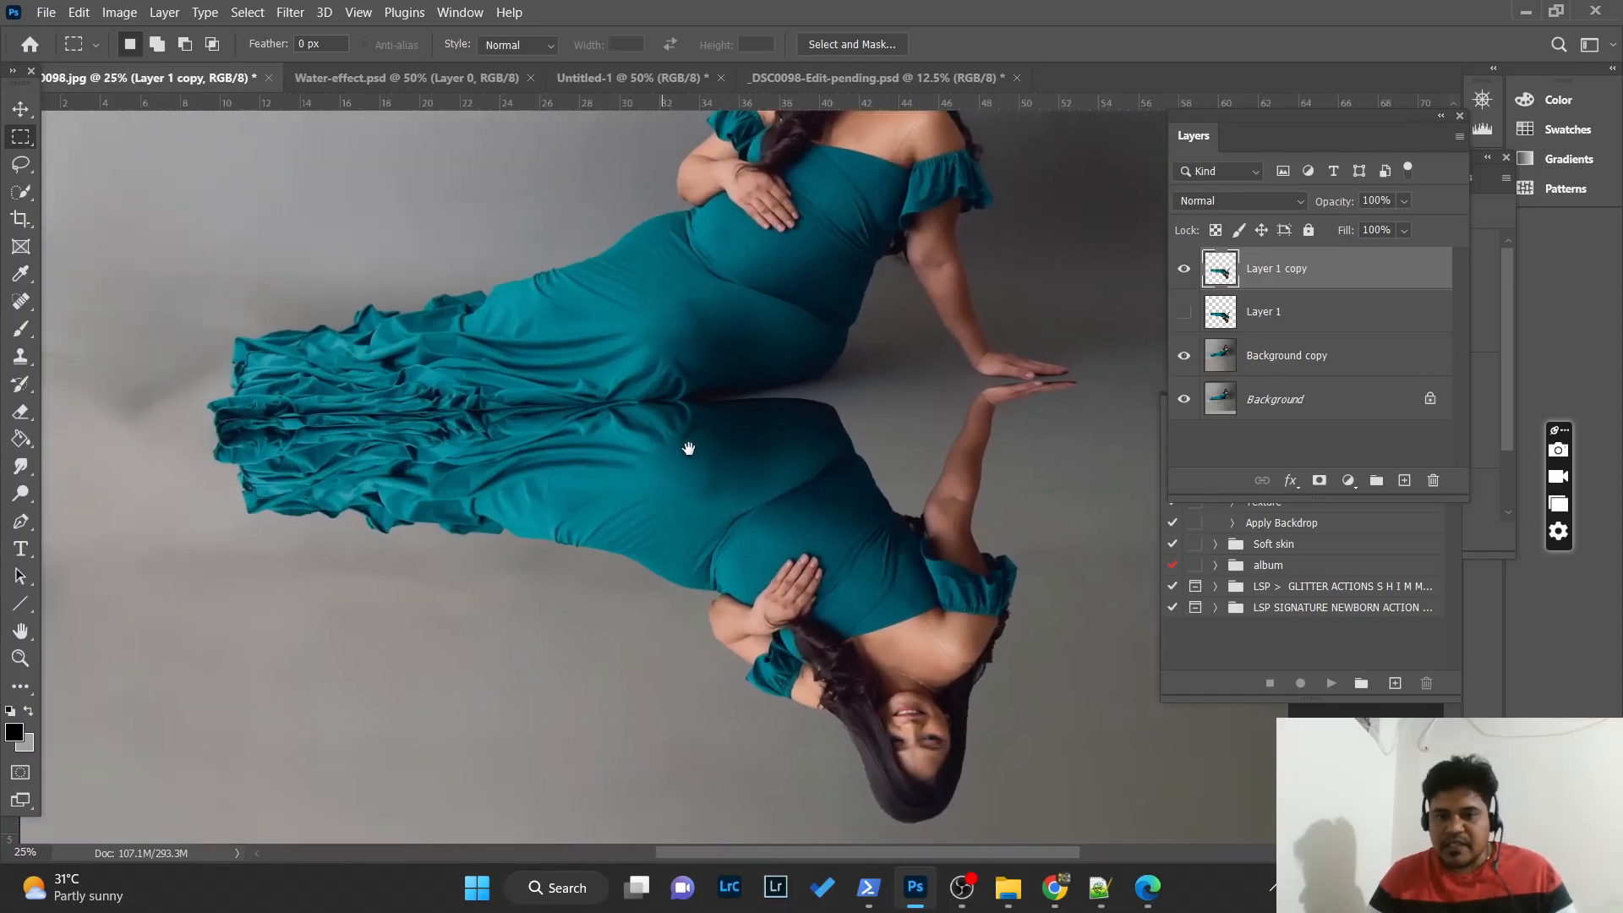
{"action": "left_click", "coordinate": [292, 14]}
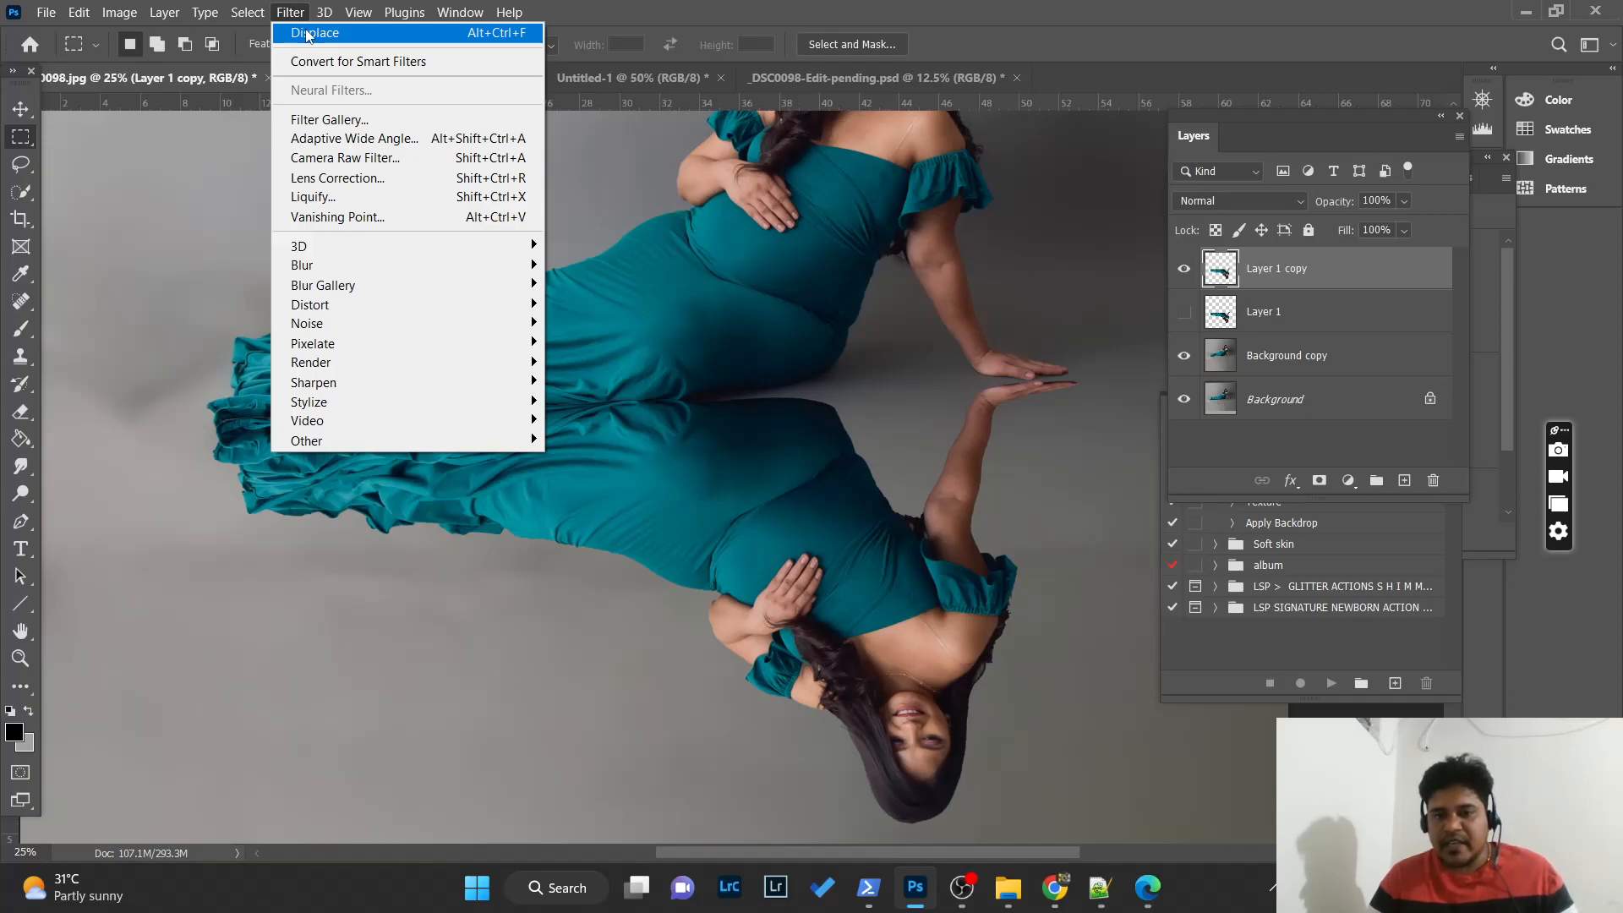
{"action": "left_click", "coordinate": [307, 34]}
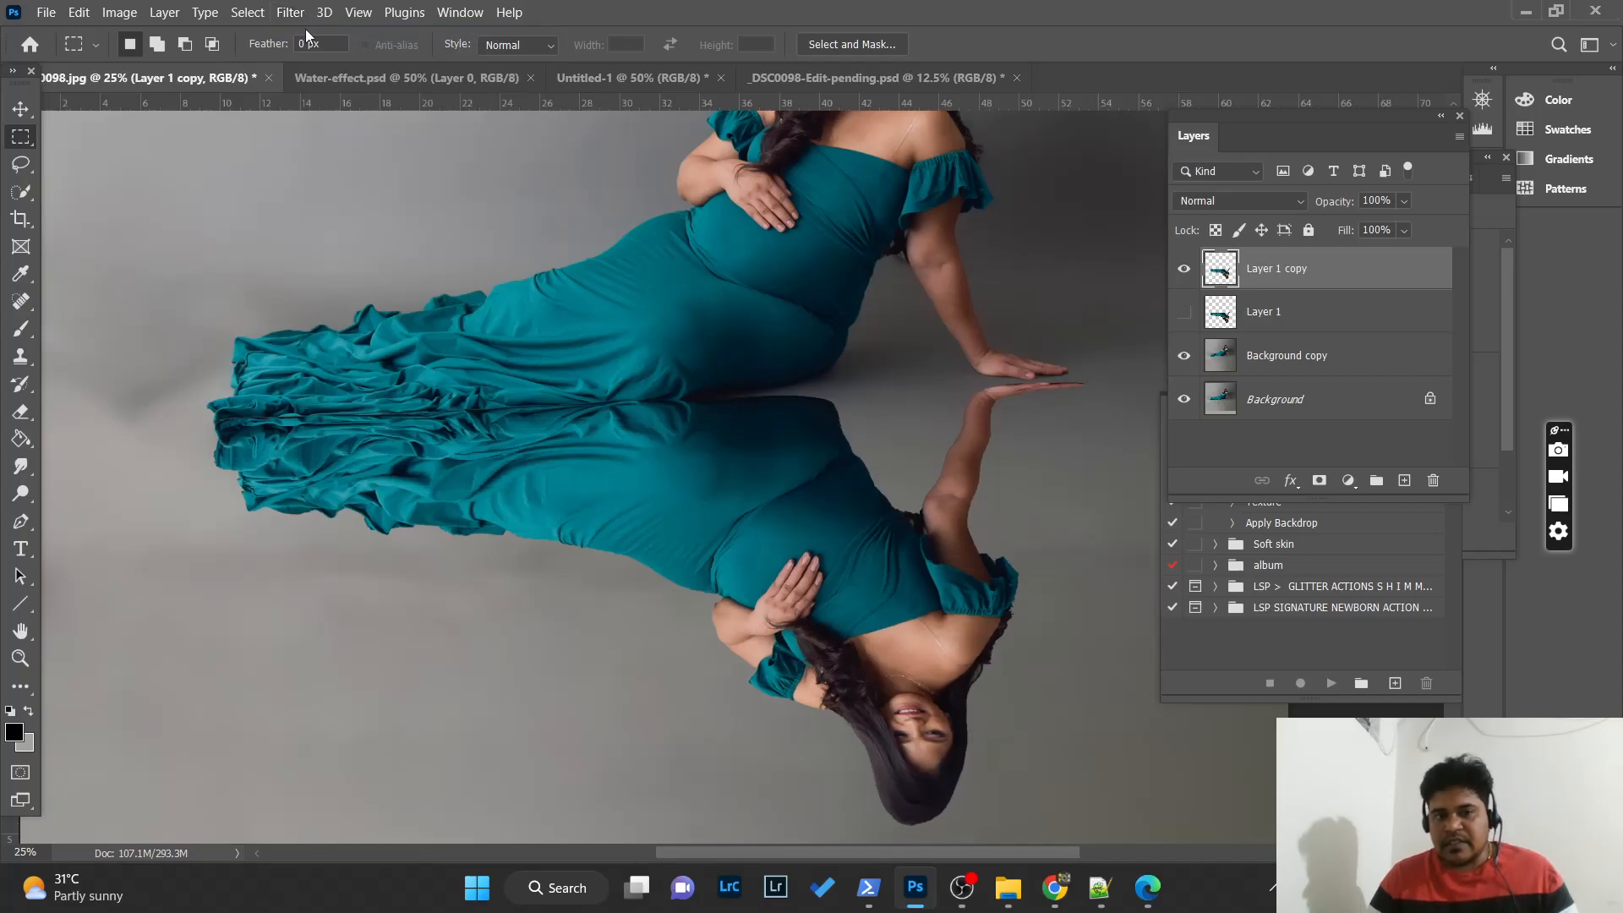
{"action": "left_click", "coordinate": [292, 11]}
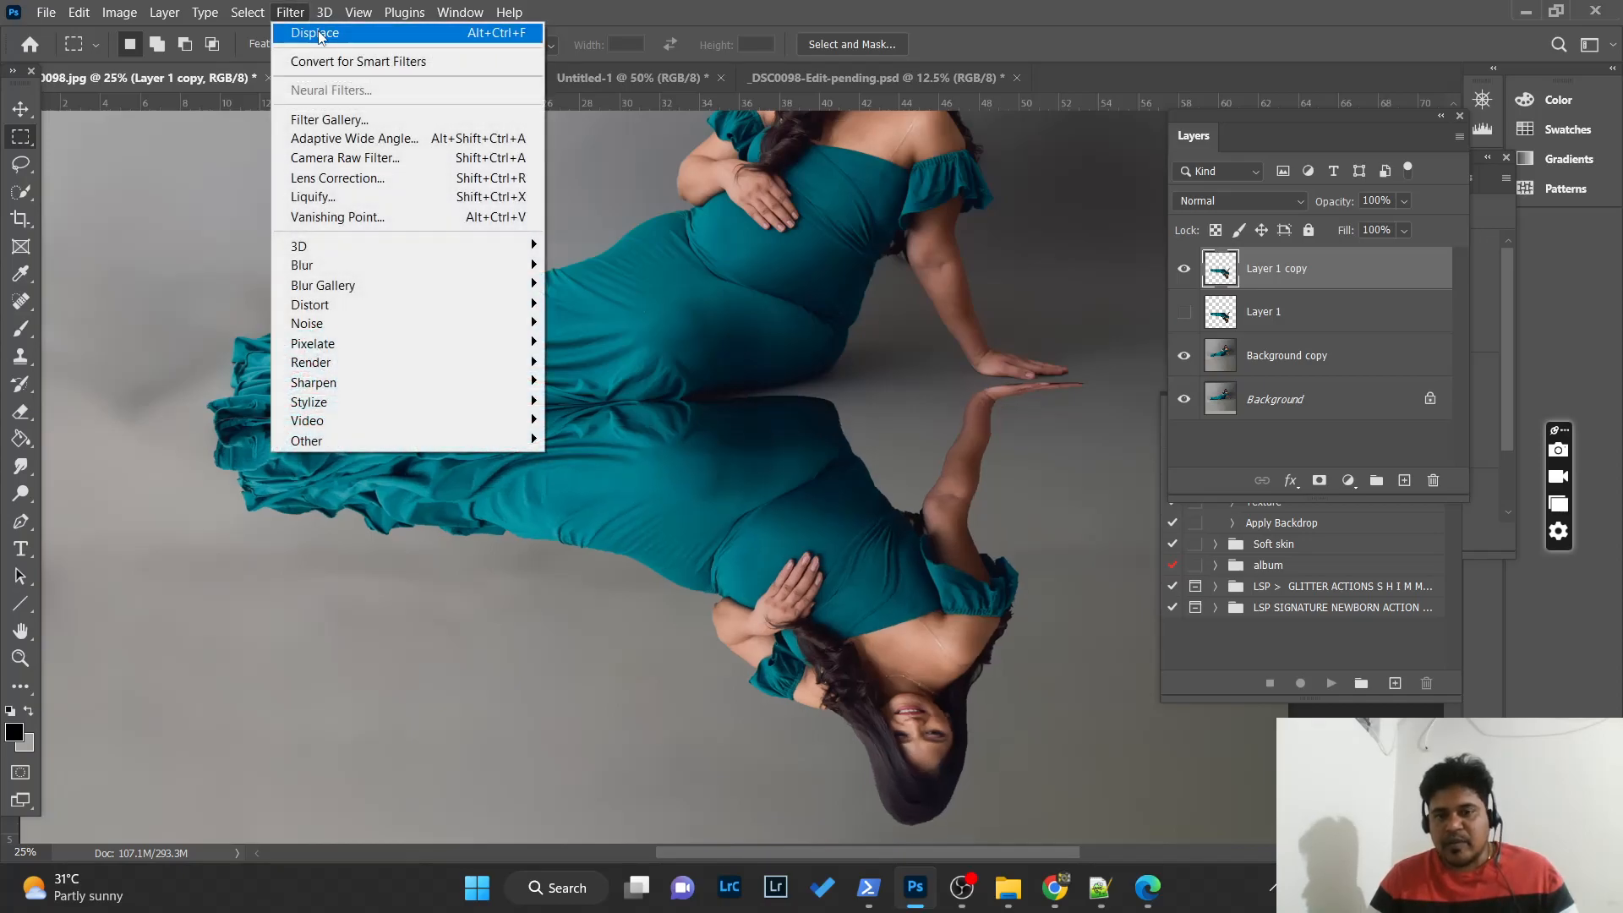
{"action": "left_click", "coordinate": [319, 34]}
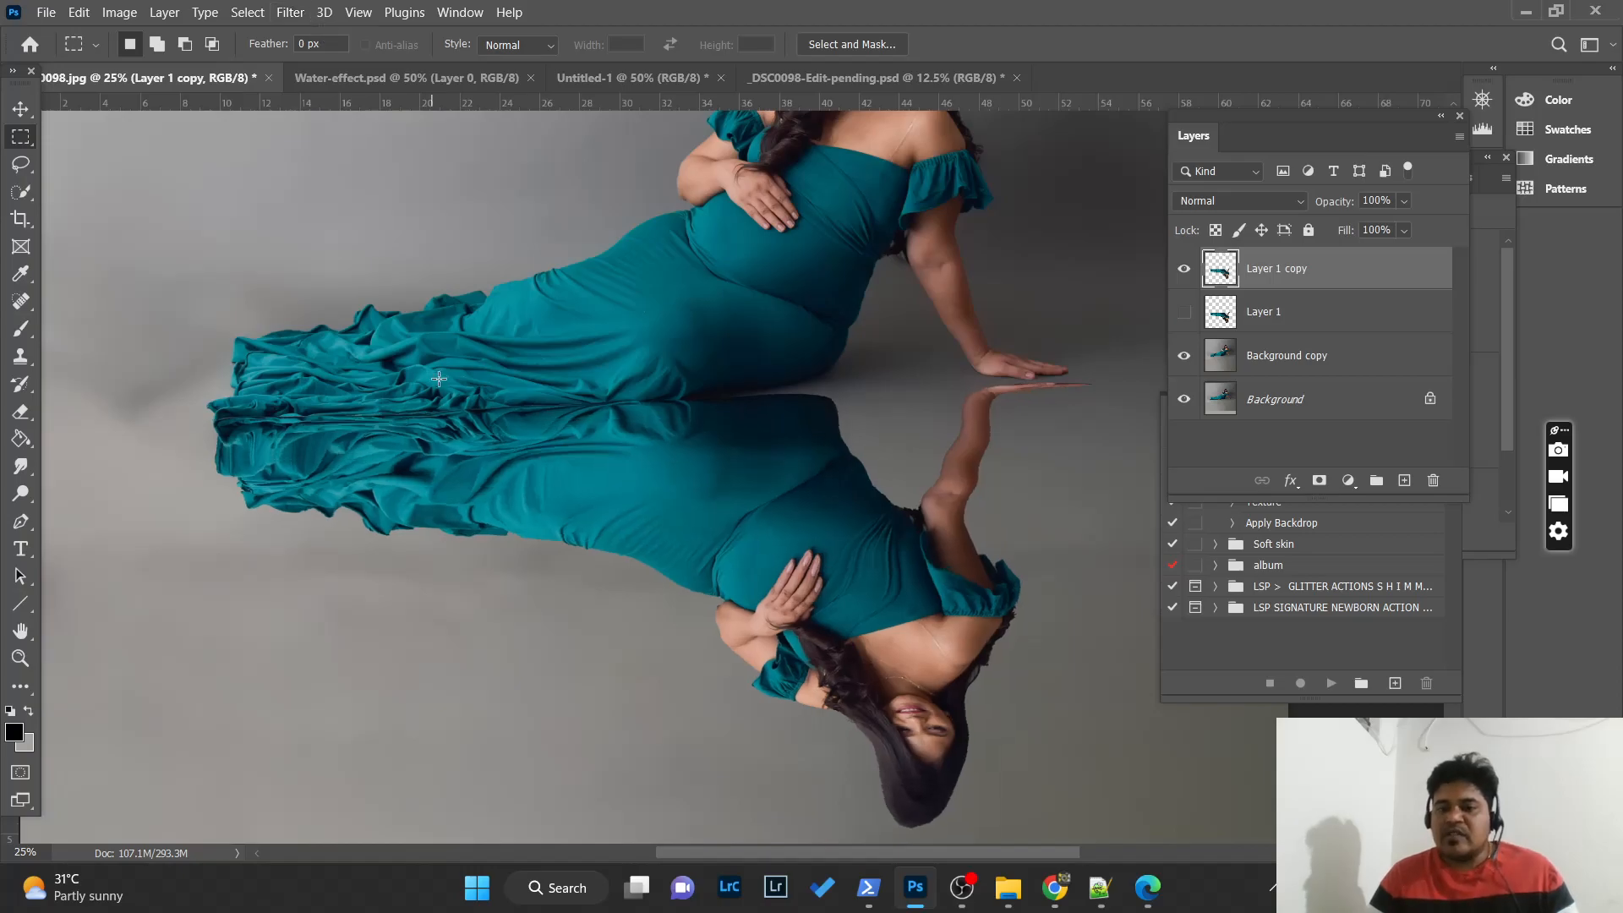
{"action": "key", "text": "ctrl+minus"}
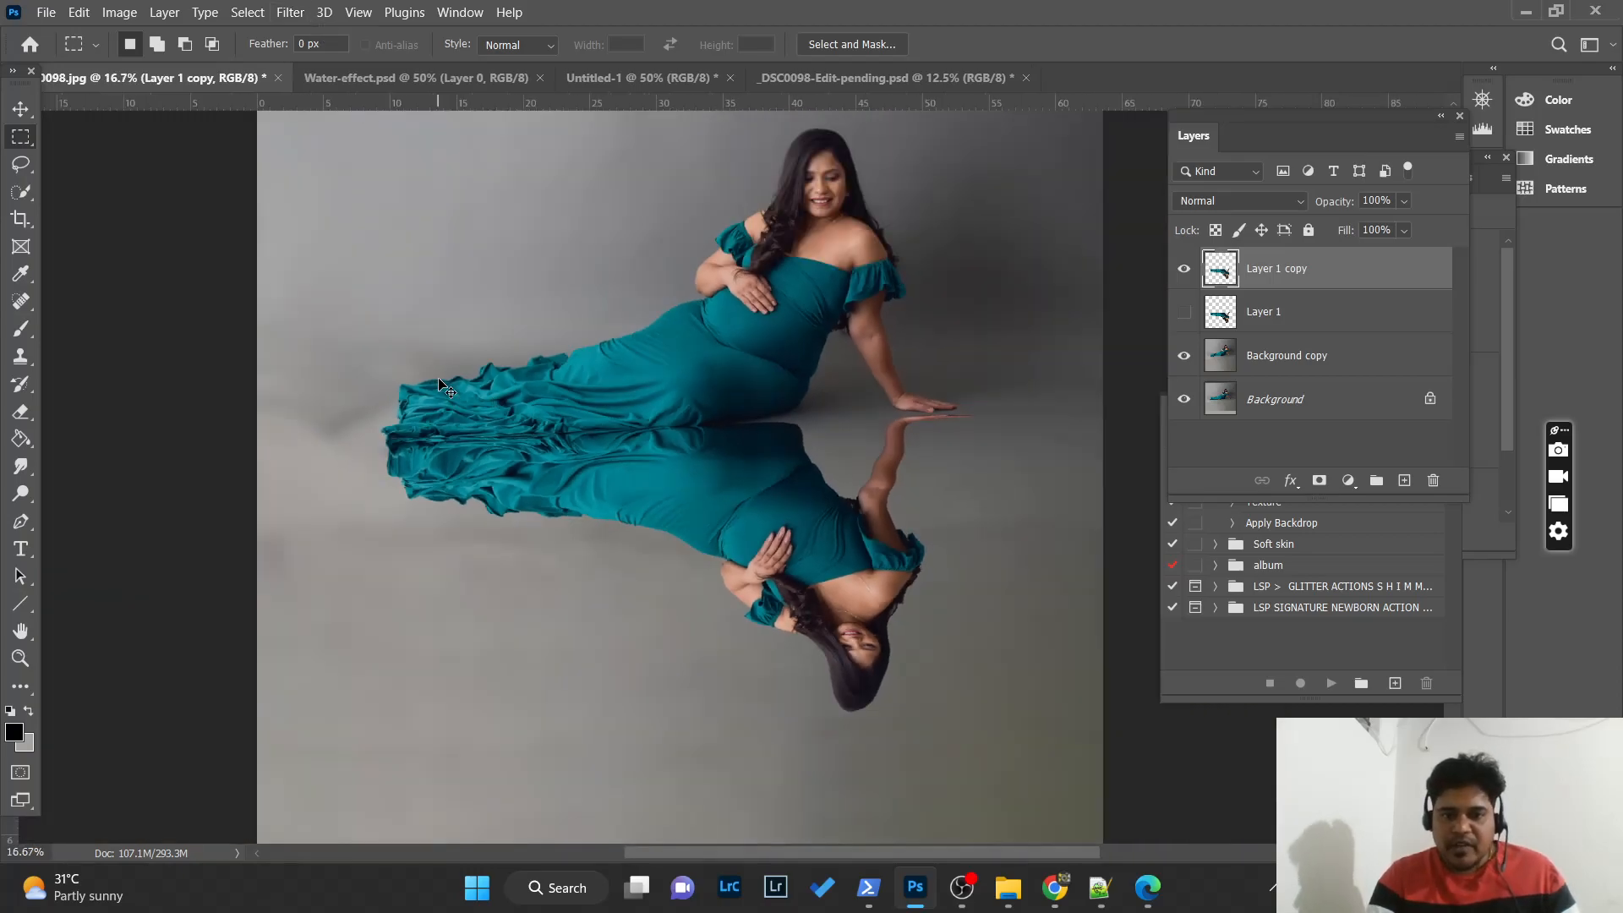
{"action": "key", "text": "ctrl+minus"}
{"action": "key", "text": "ctrl+plus"}
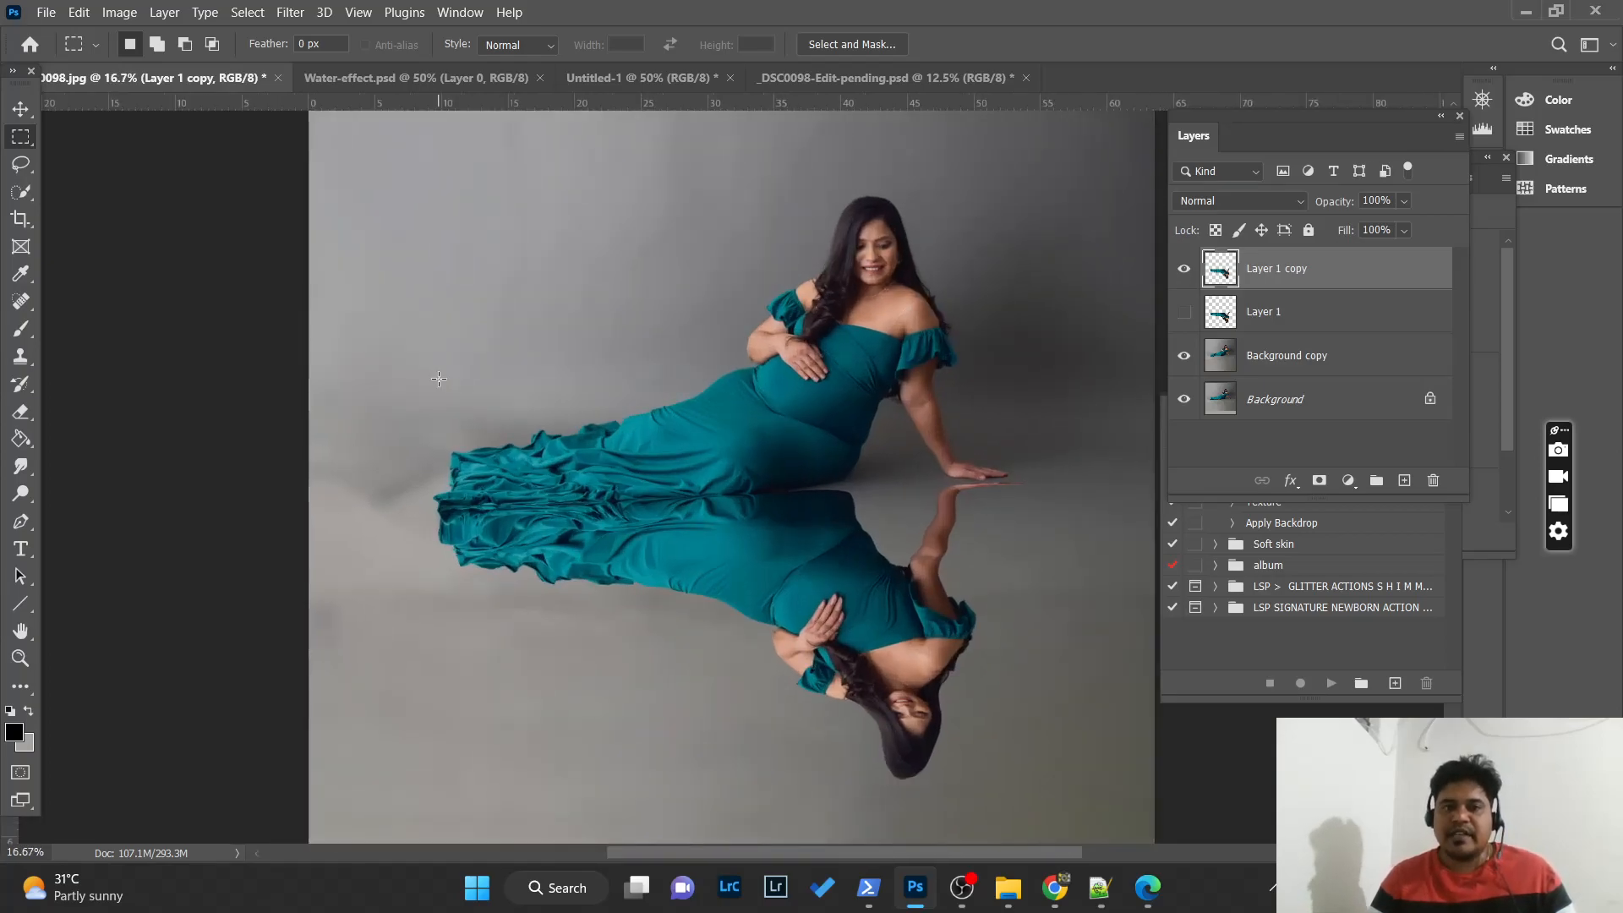
- Look through the open documents, examine the rippled reflection in _DSC0098-Edit-pending.psd up close and return to the maternity photo
{"action": "left_click", "coordinate": [634, 76]}
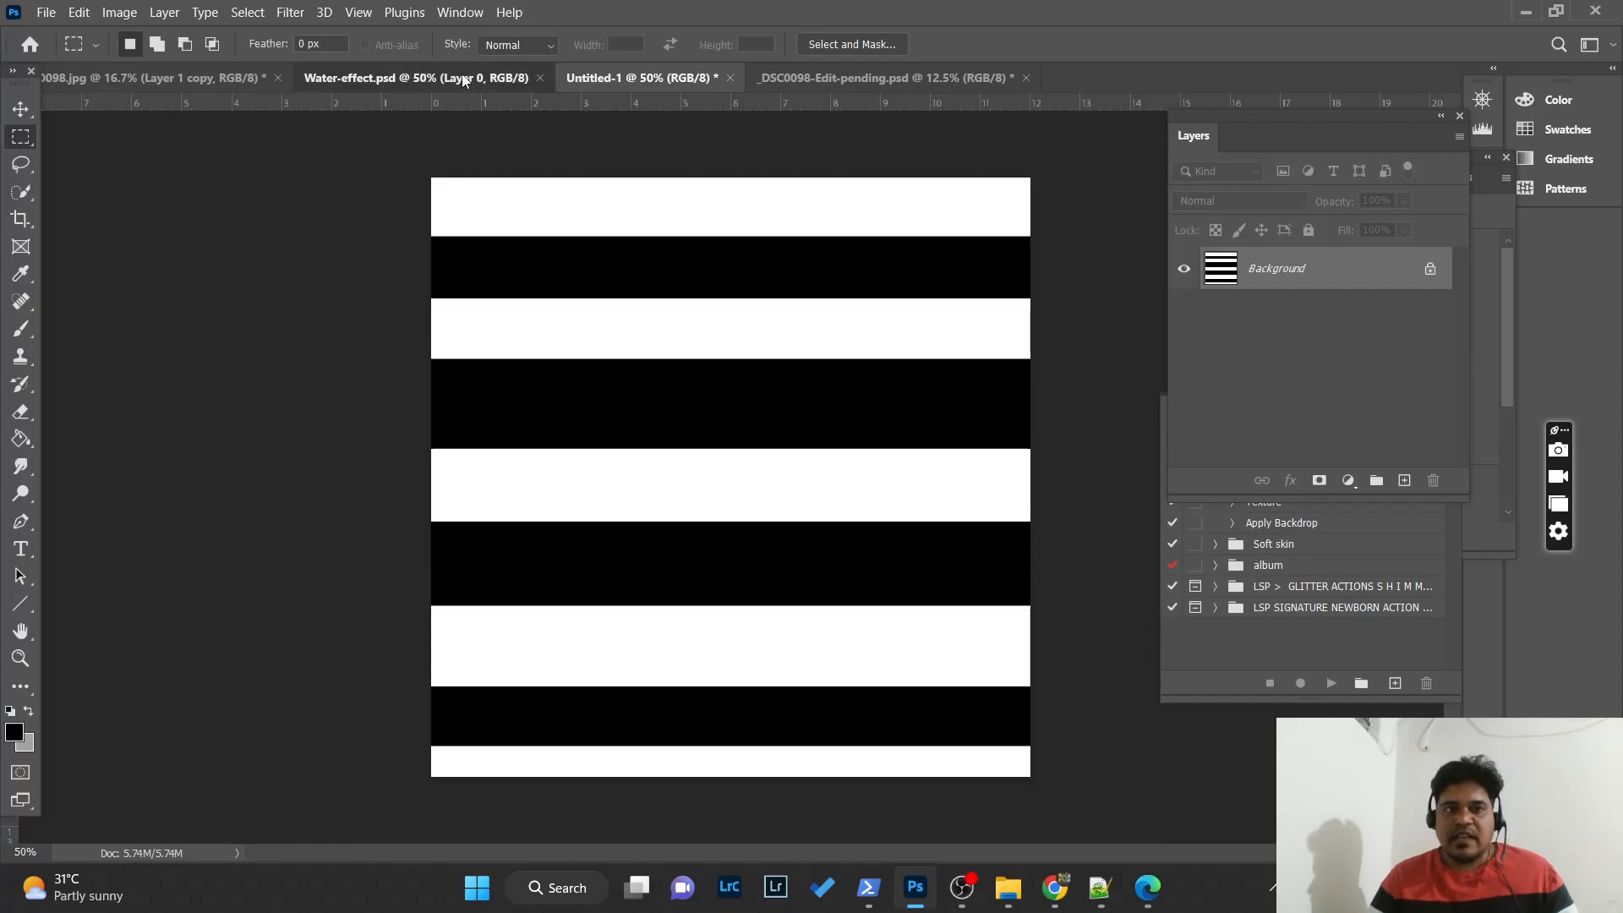
{"action": "left_click", "coordinate": [464, 80]}
{"action": "left_click", "coordinate": [913, 77]}
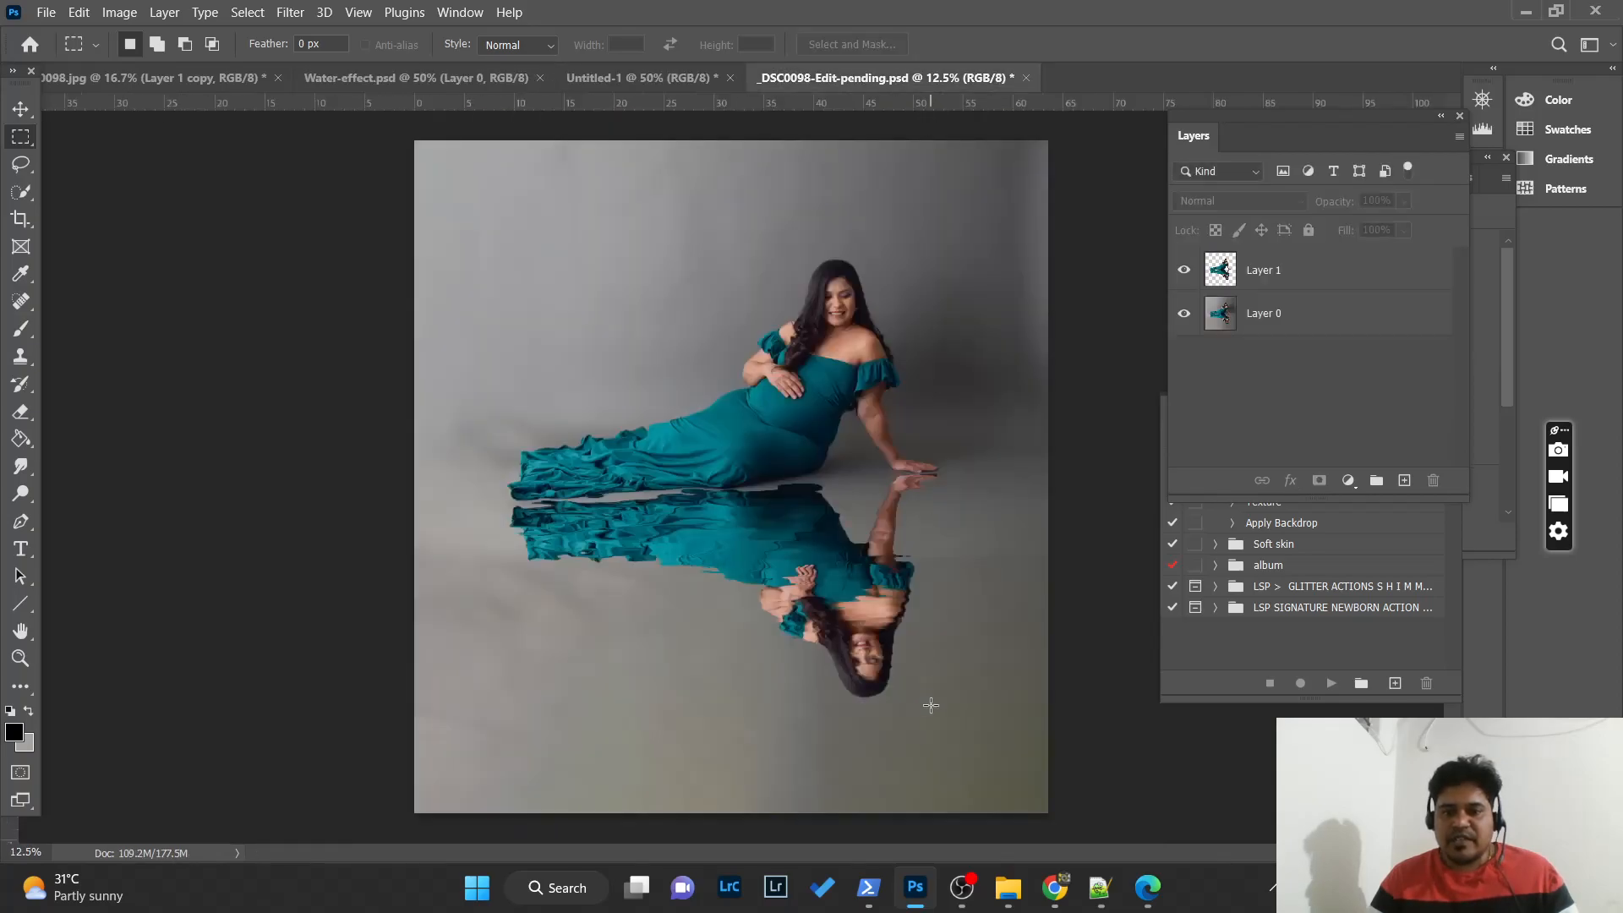
{"action": "key", "text": "ctrl+plus"}
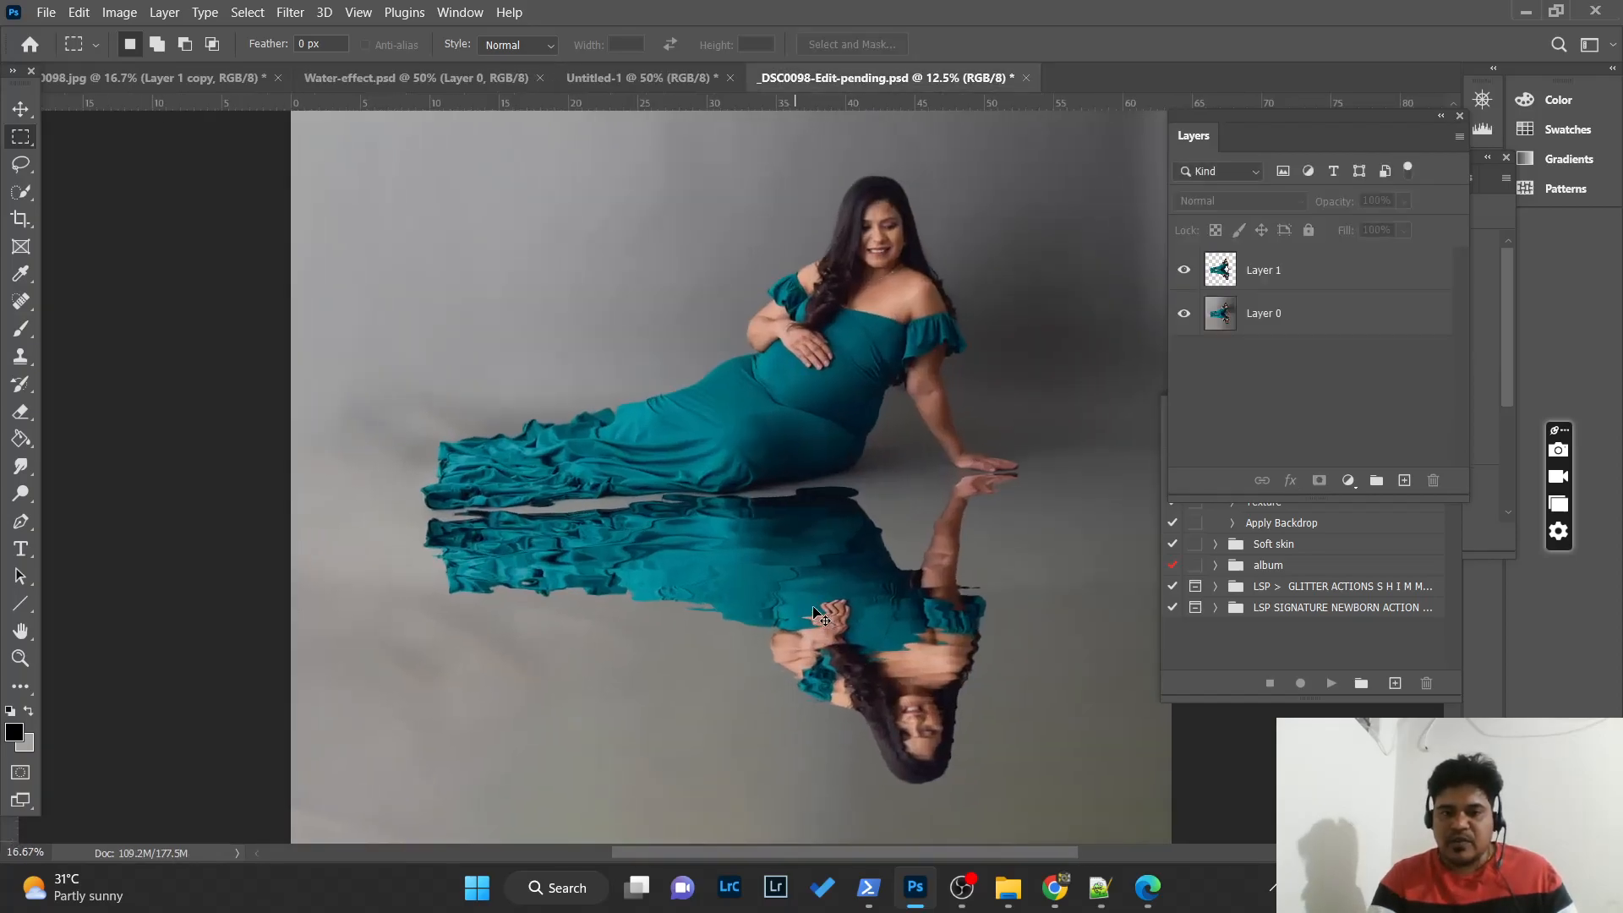
{"action": "left_click_drag", "start_coordinate": [803, 579], "coordinate": [800, 500]}
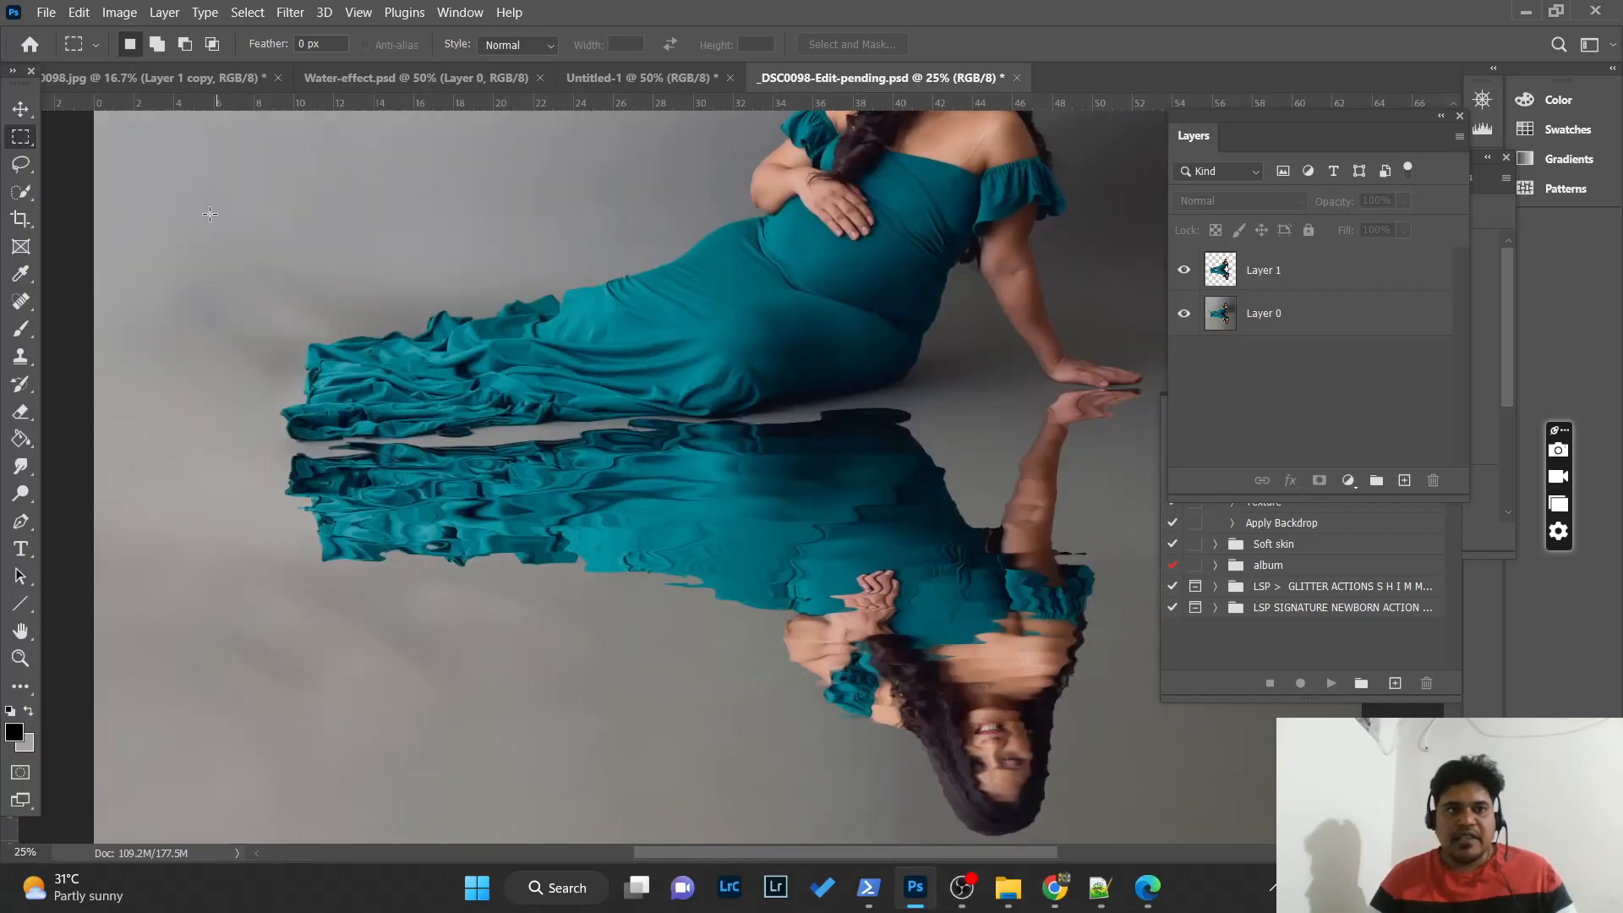
{"action": "left_click", "coordinate": [204, 80]}
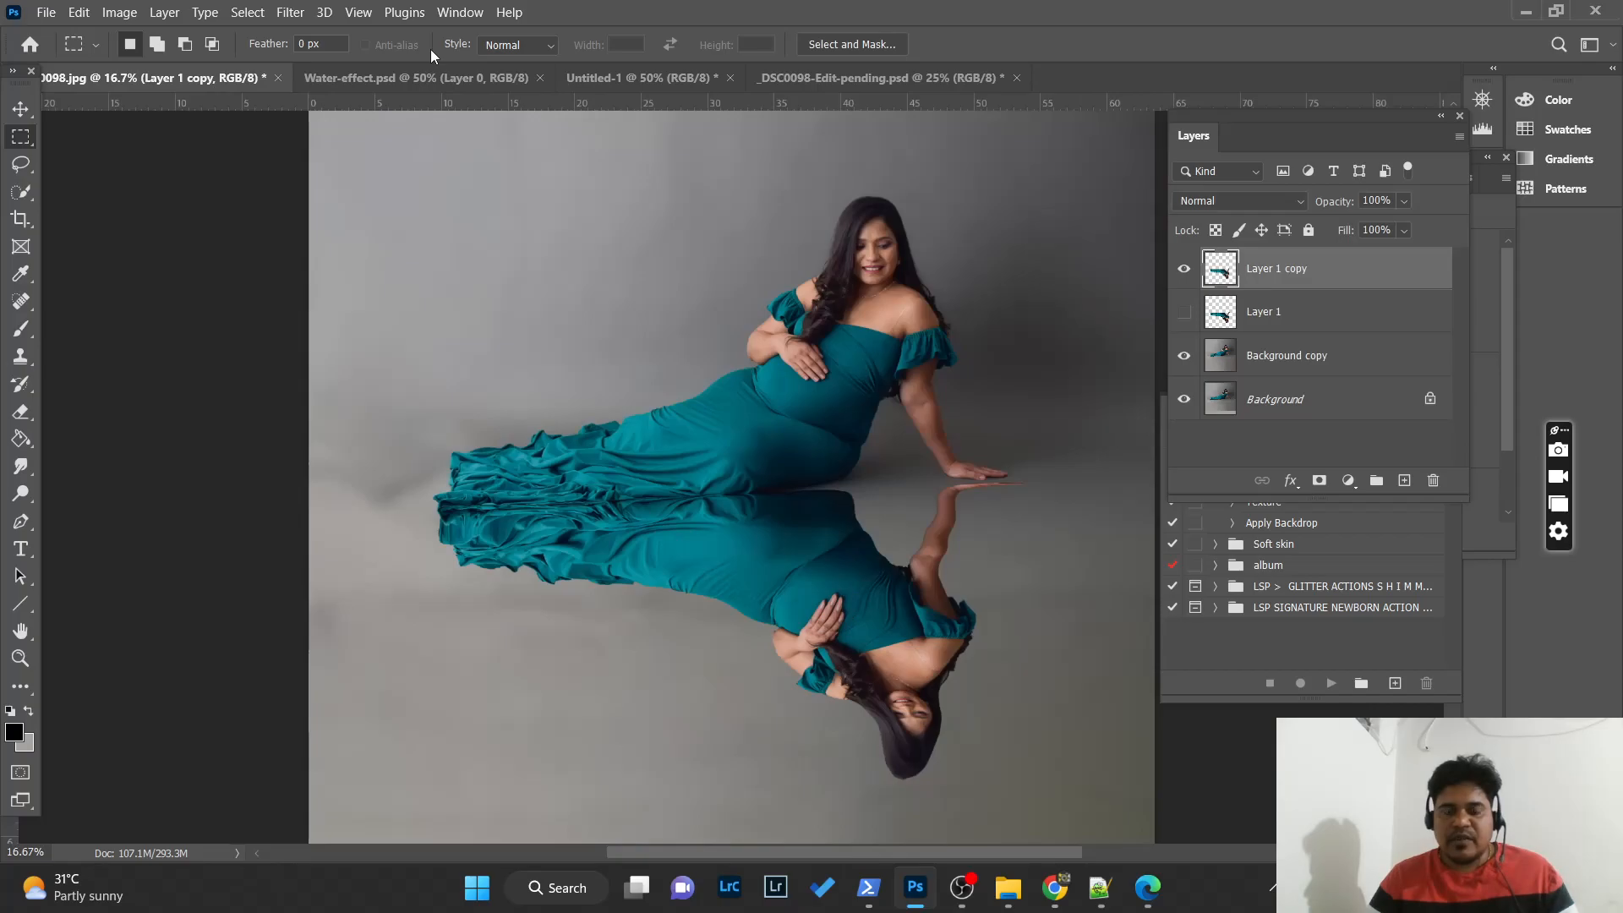
- Marquee-select the coarser lower part of the ripple pattern in Water-effect.psd, about 11.5 by 10.6 cm, and deselect it
{"action": "left_click", "coordinate": [646, 83]}
{"action": "left_click", "coordinate": [487, 80]}
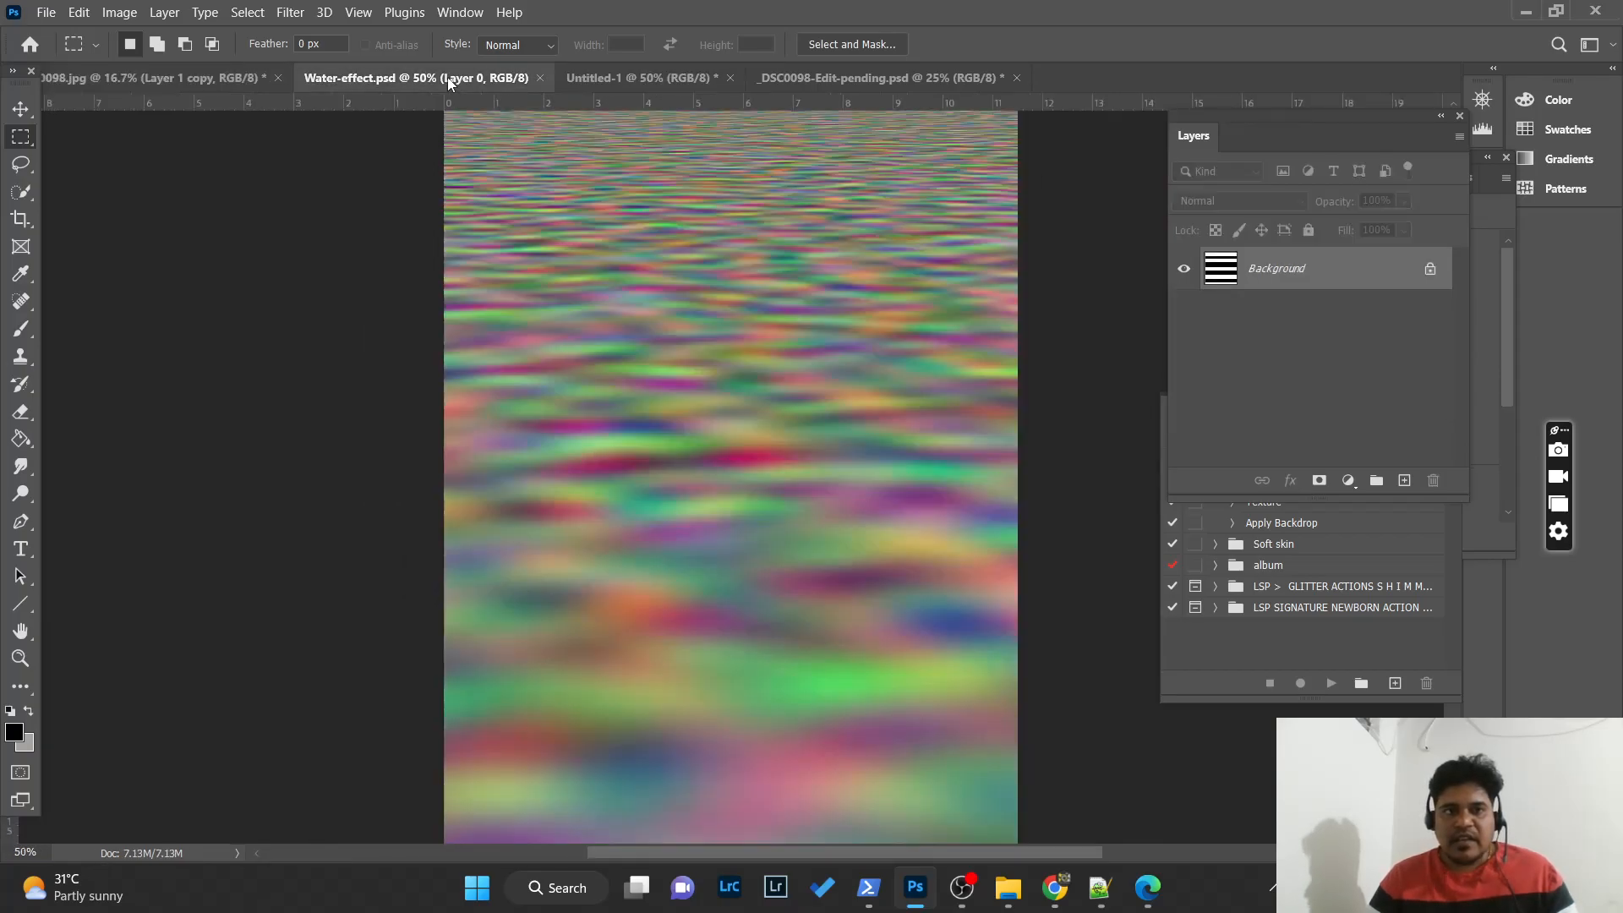
{"action": "scroll", "coordinate": [42, 231], "scroll_direction": "down", "scroll_amount": 3}
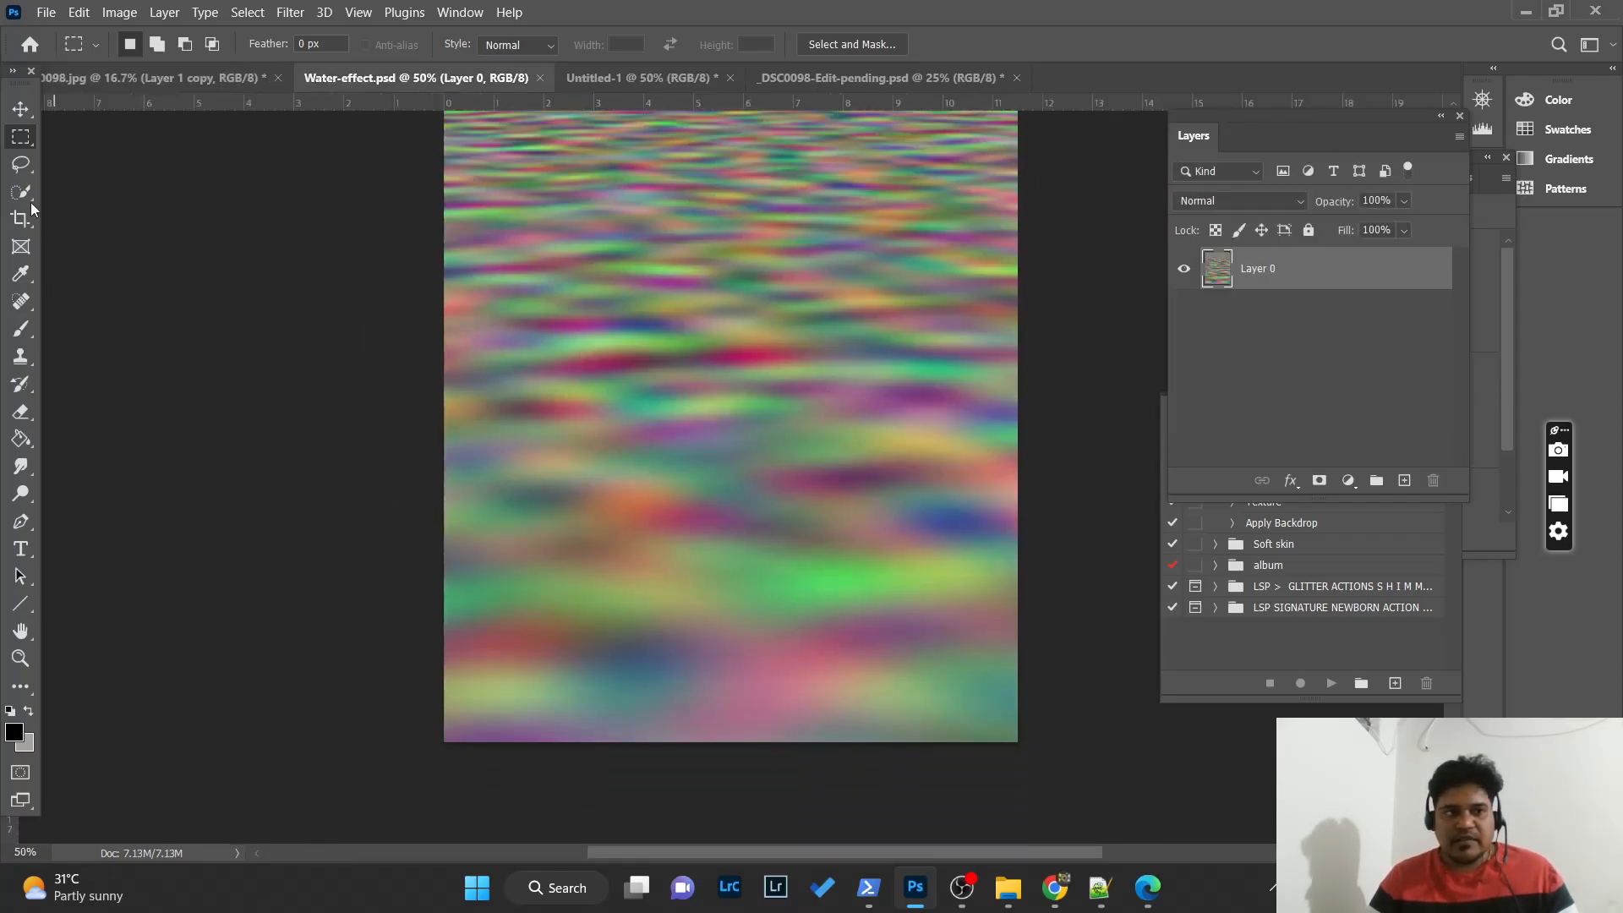
{"action": "left_click_drag", "start_coordinate": [338, 203], "coordinate": [1048, 724]}
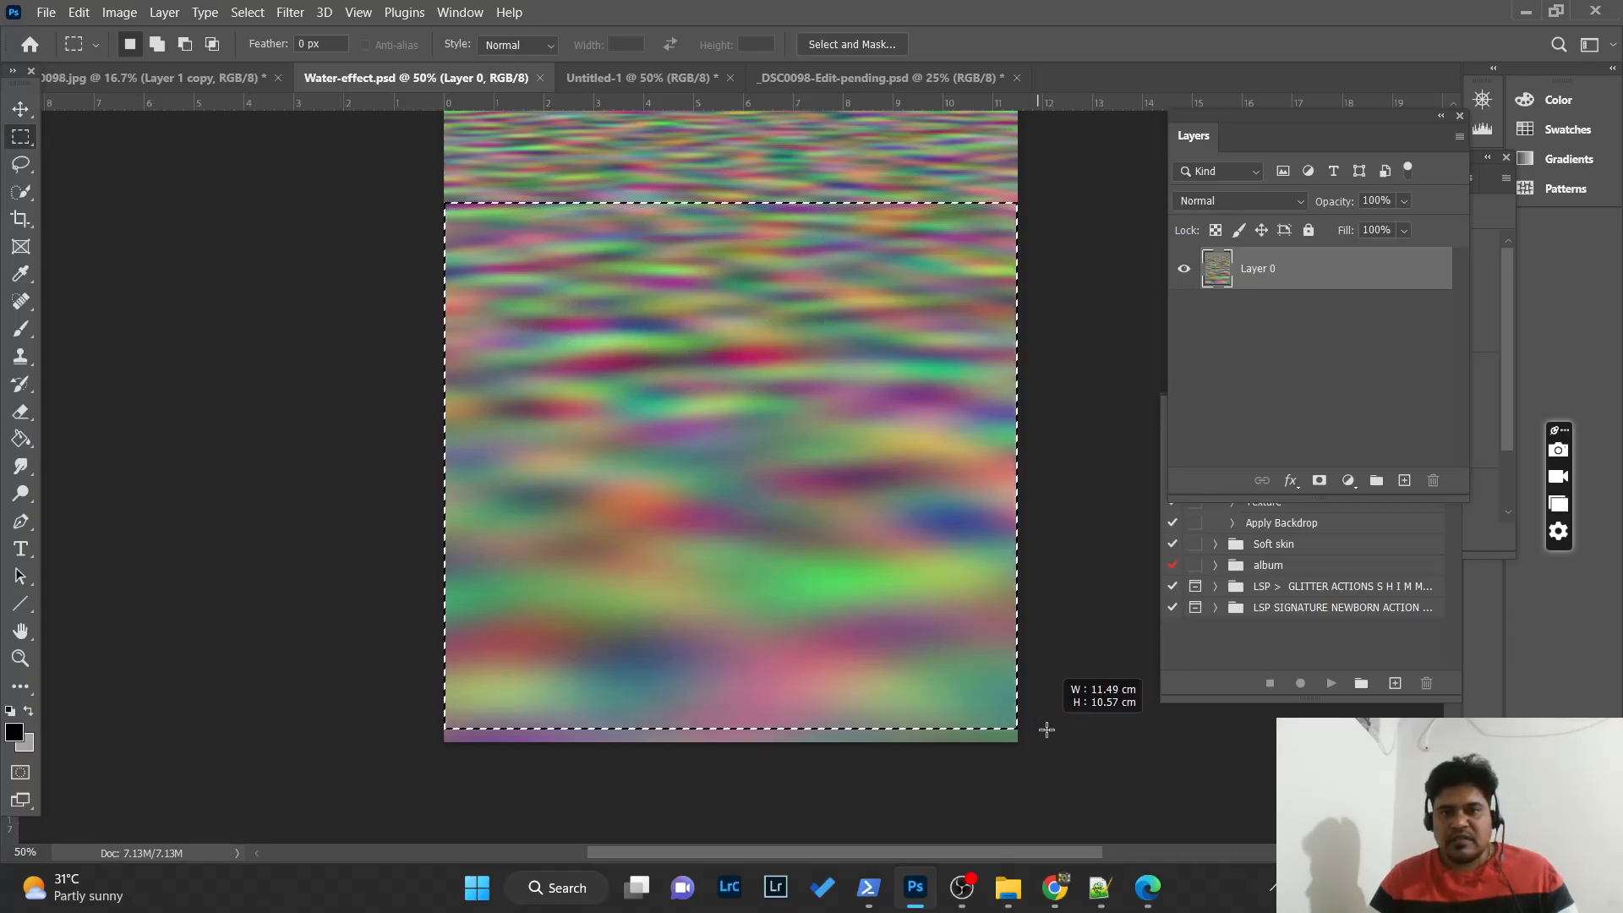
{"action": "scroll", "coordinate": [931, 548], "scroll_direction": "up", "scroll_amount": 2}
{"action": "scroll", "coordinate": [931, 548], "scroll_direction": "up", "scroll_amount": 2}
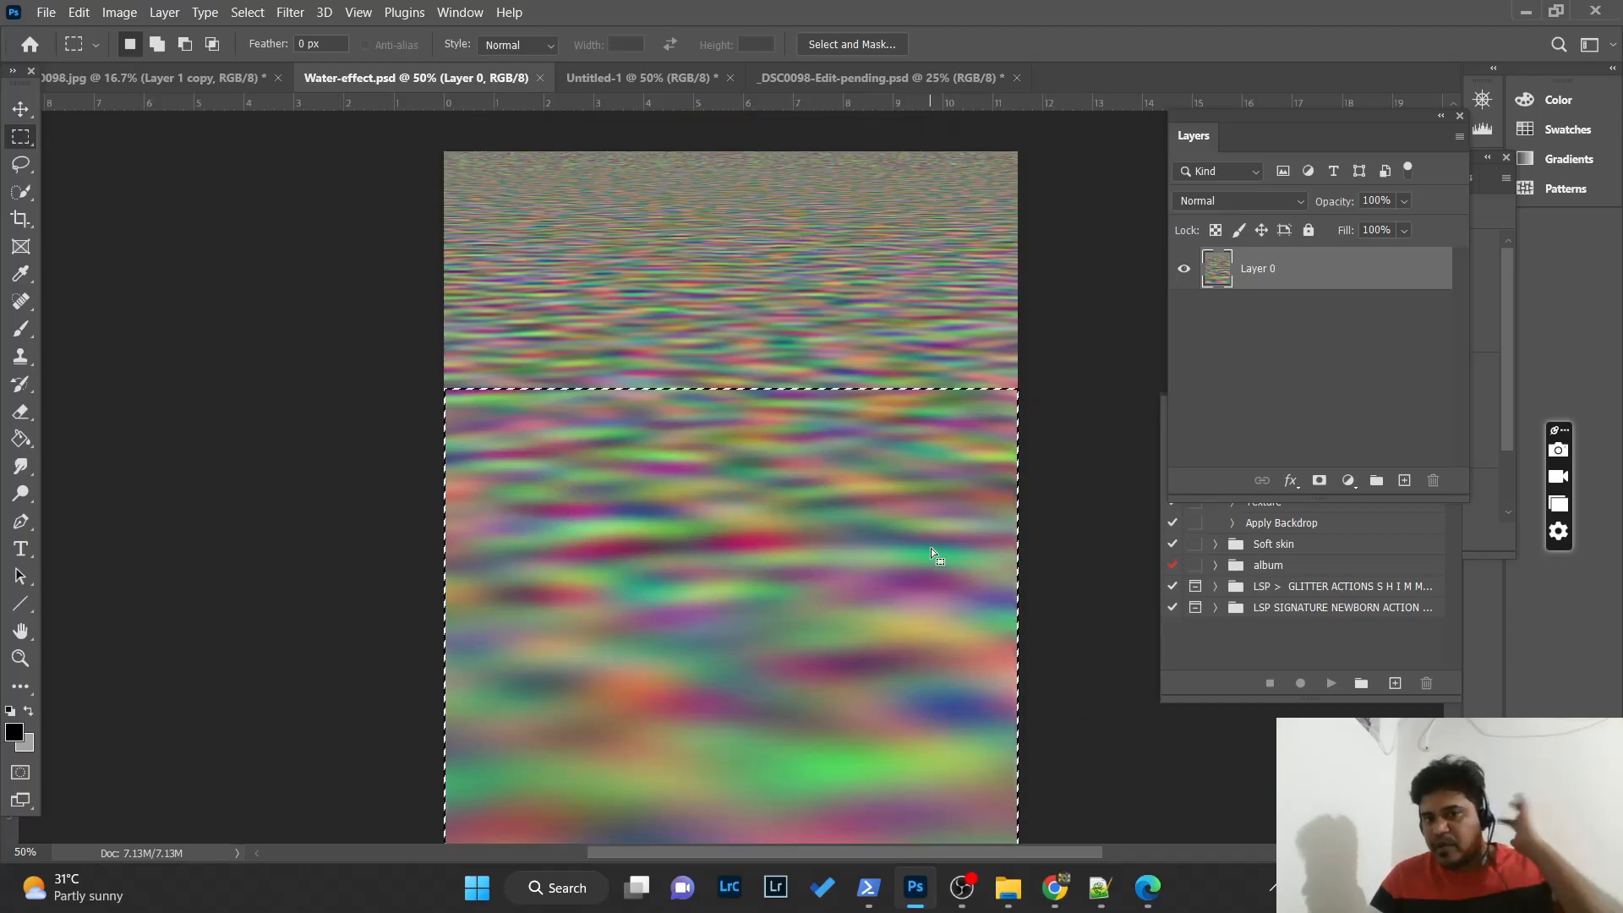
{"action": "key", "text": "ctrl+d"}
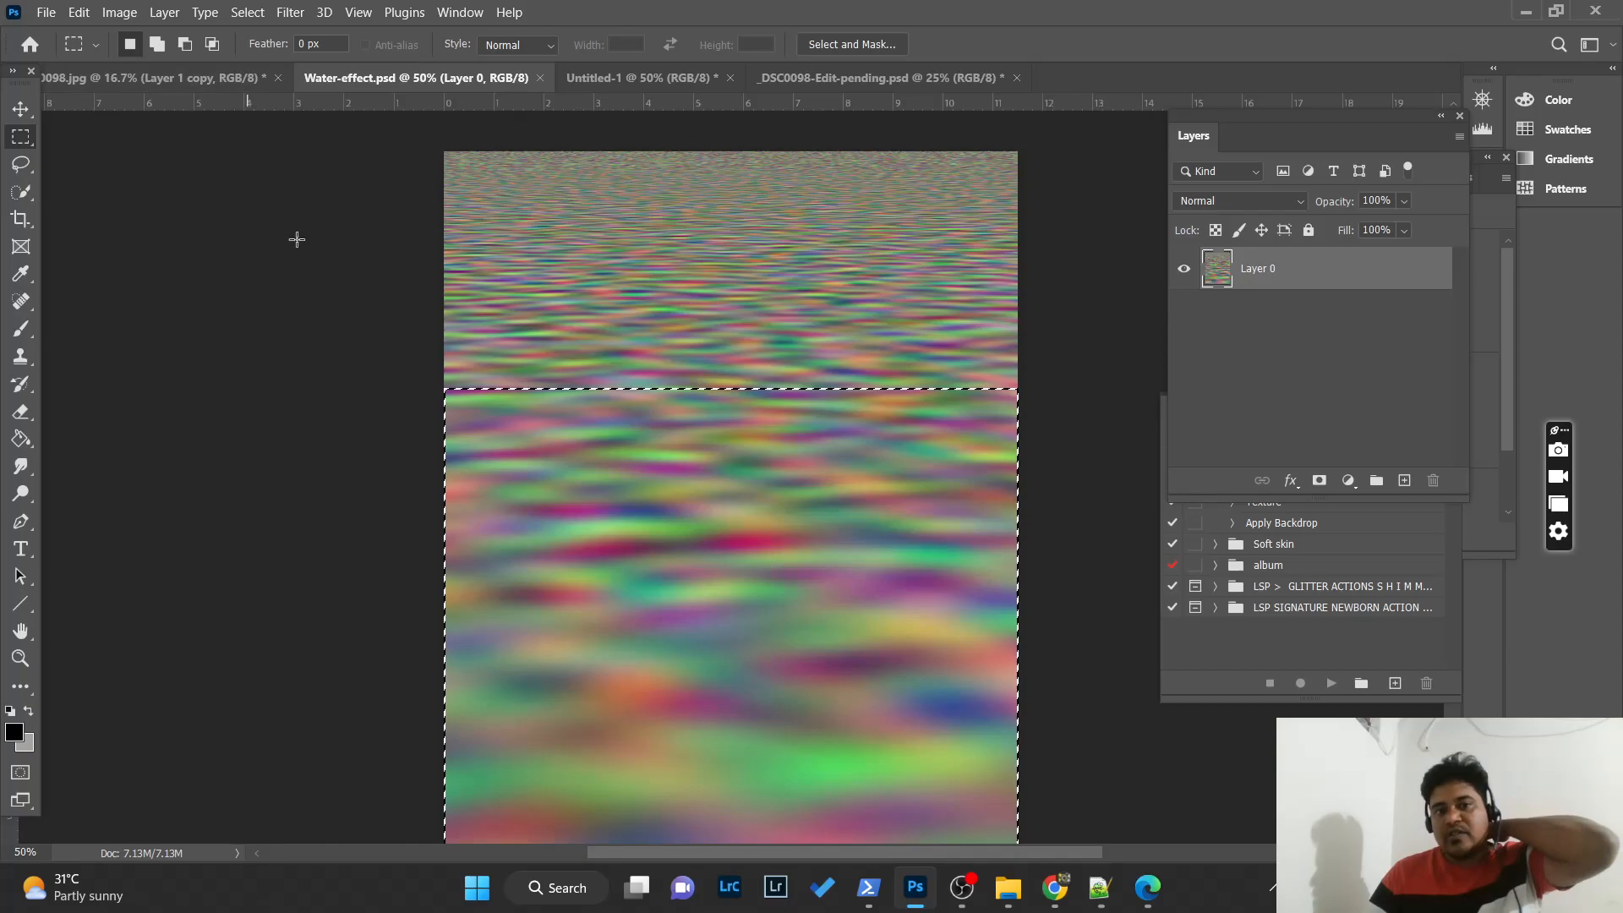
- Apply the Displace filter to the stripes in Untitled-1 with horizontal scale 10, vertical scale 50, Stretch To Fit and the Water-effect map
{"action": "left_click", "coordinate": [236, 80]}
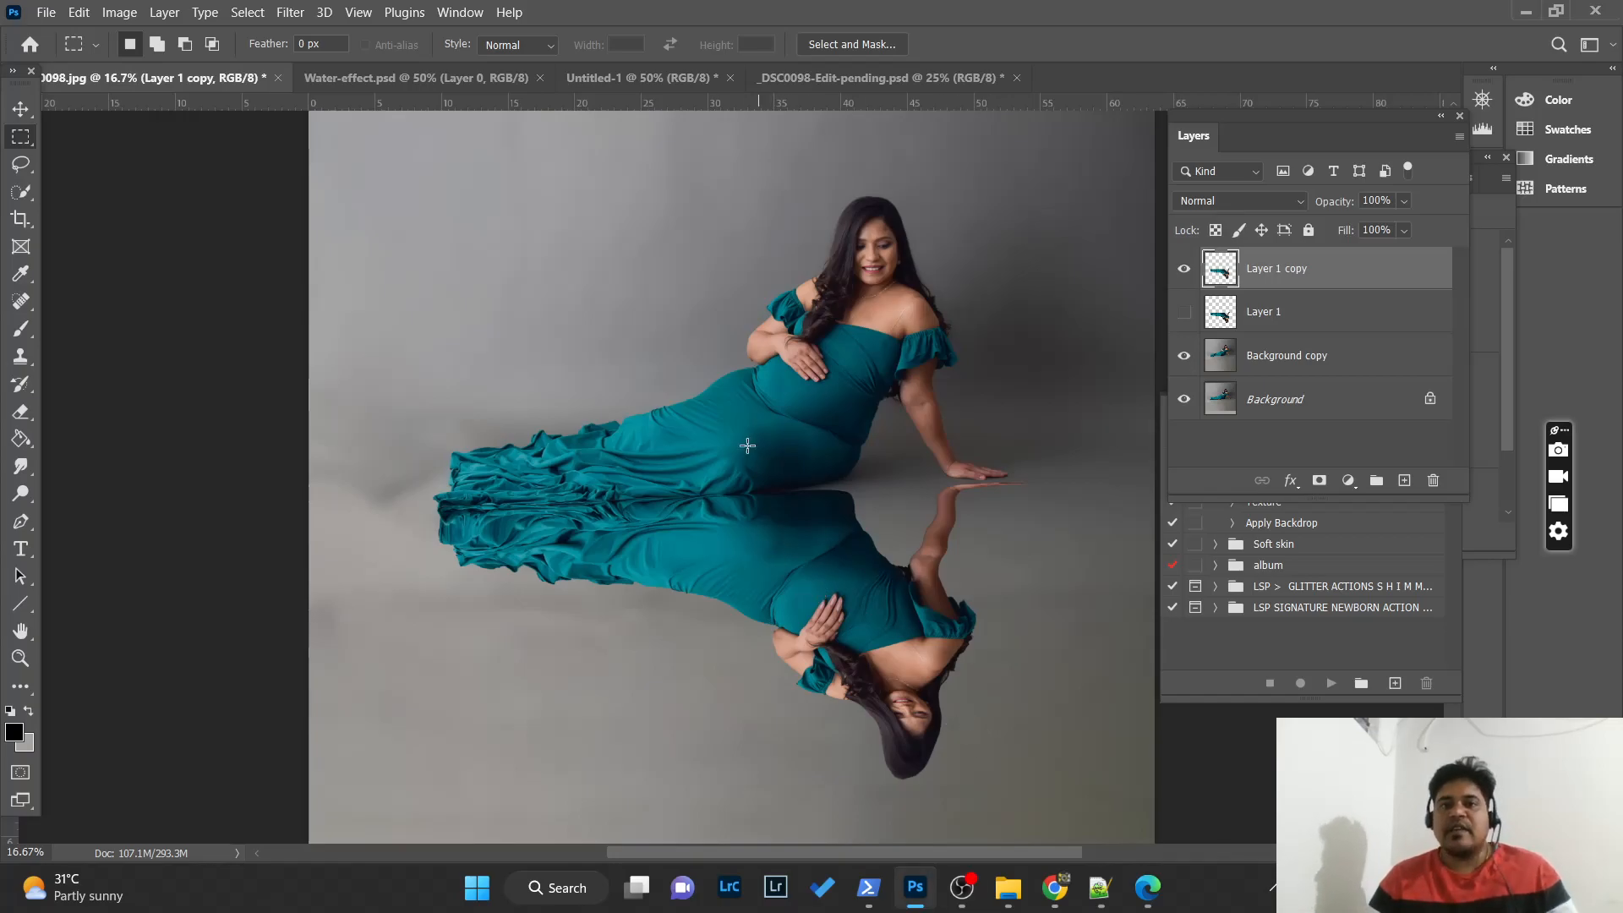
{"action": "left_click", "coordinate": [843, 80]}
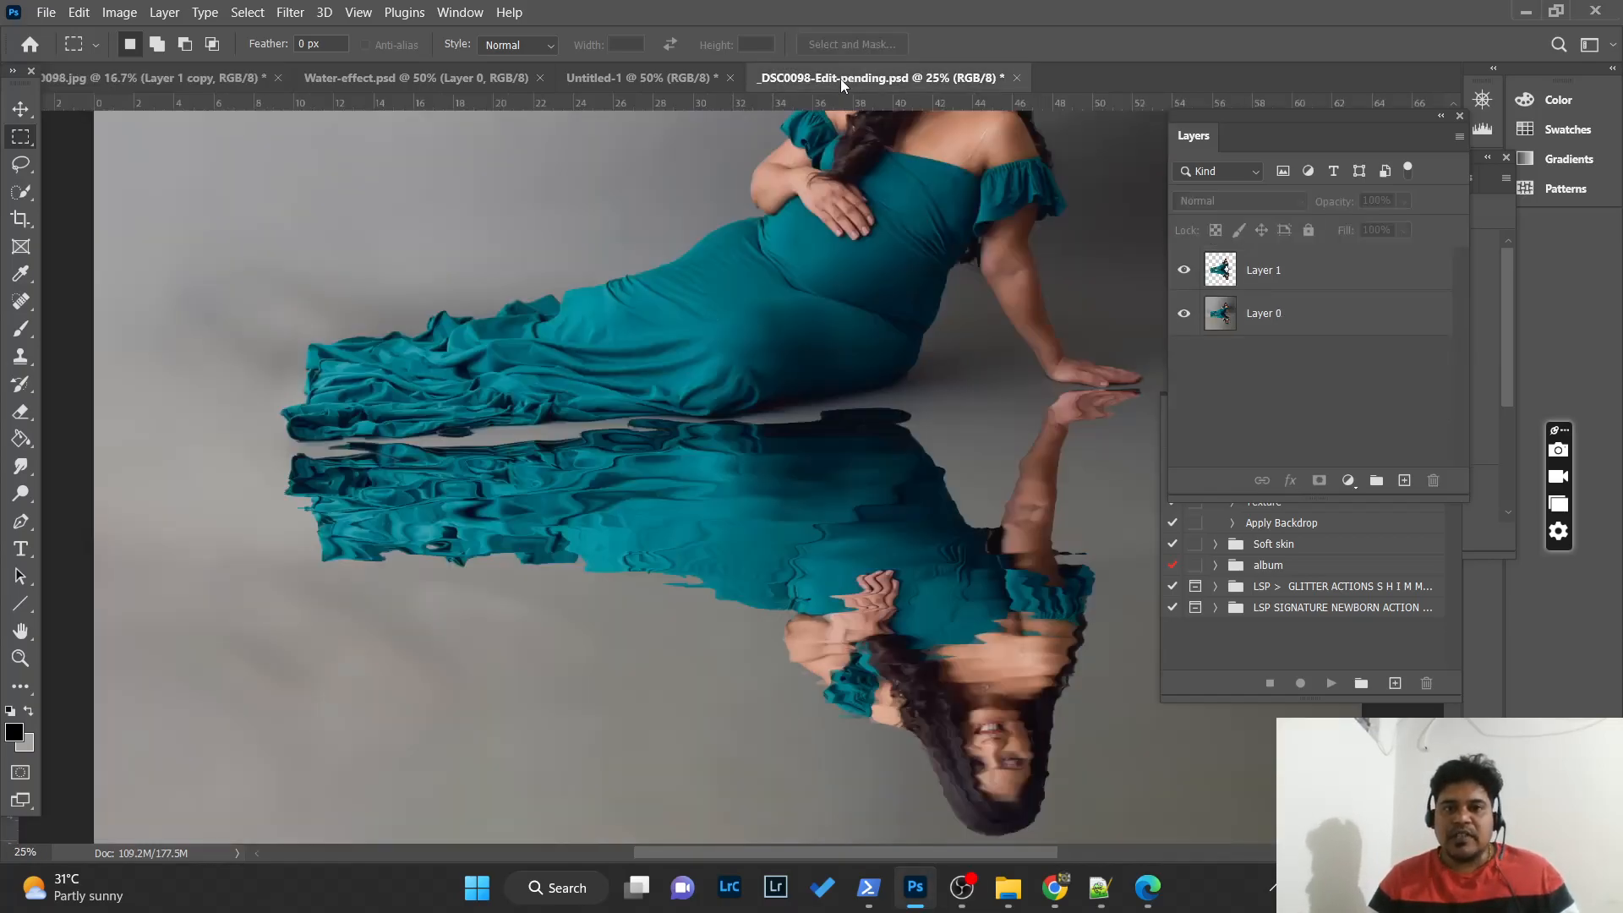
{"action": "left_click", "coordinate": [682, 78]}
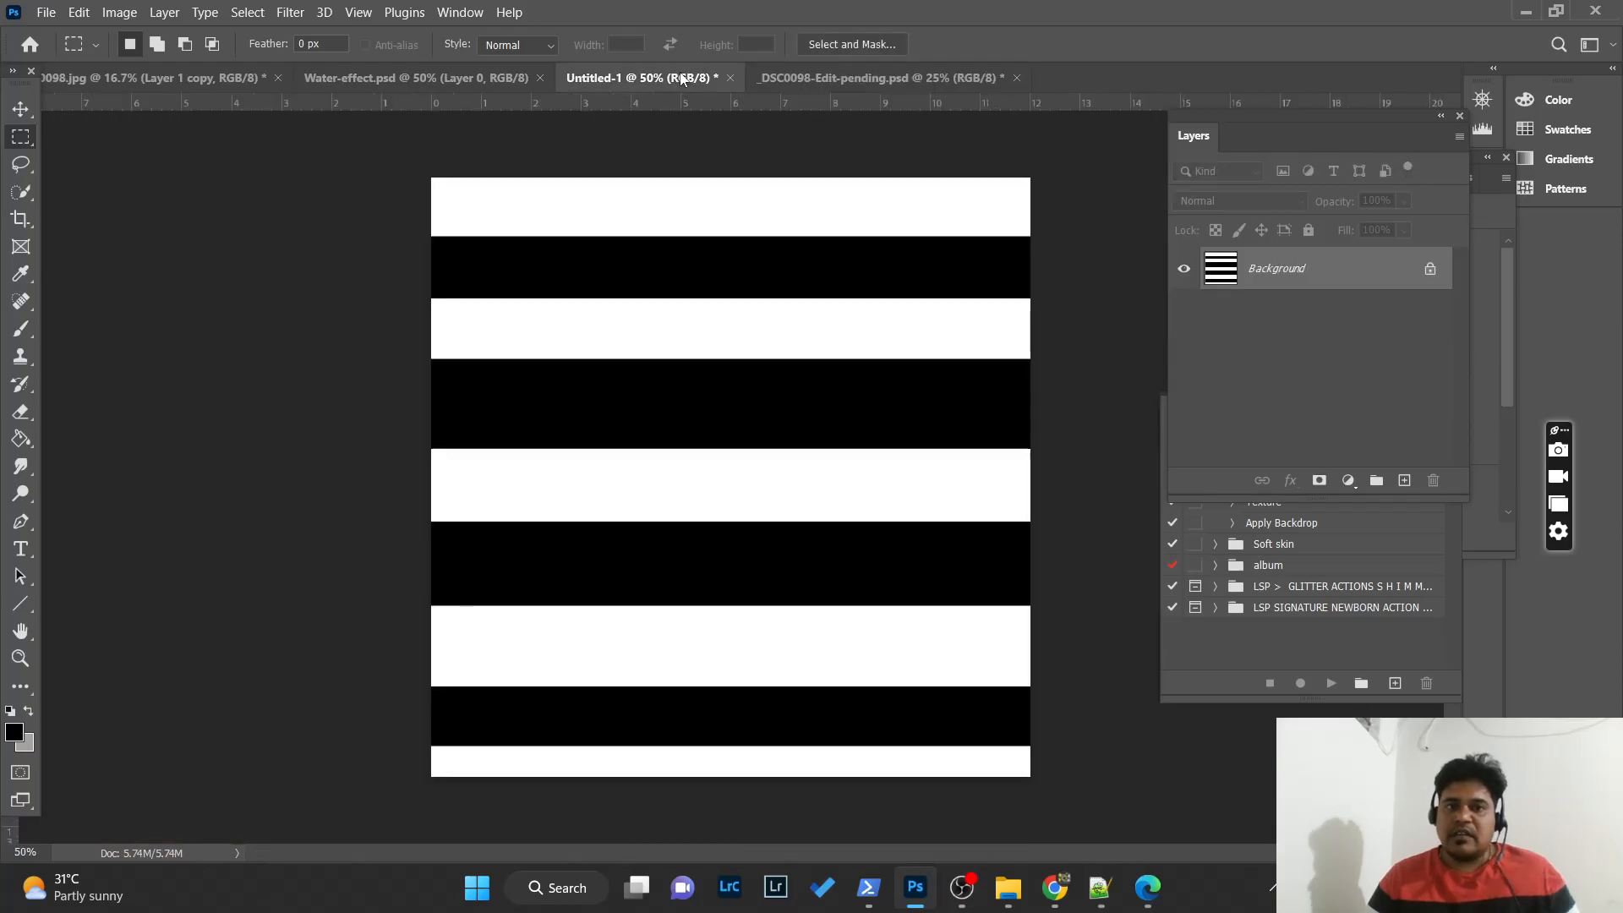
{"action": "left_click", "coordinate": [292, 13]}
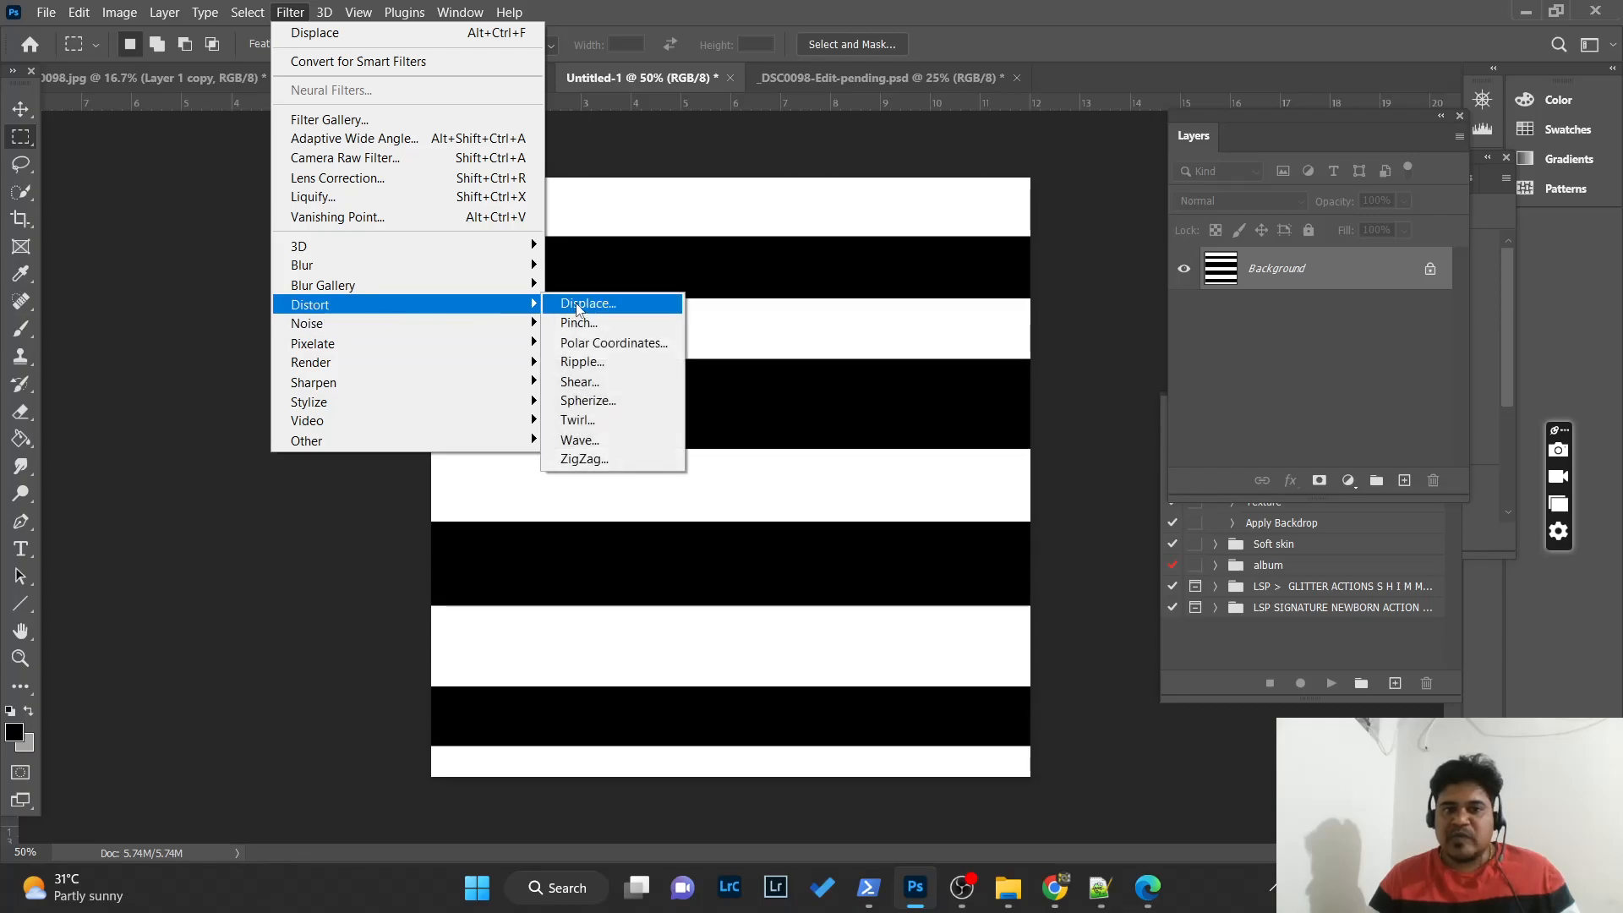
{"action": "left_click", "coordinate": [579, 308]}
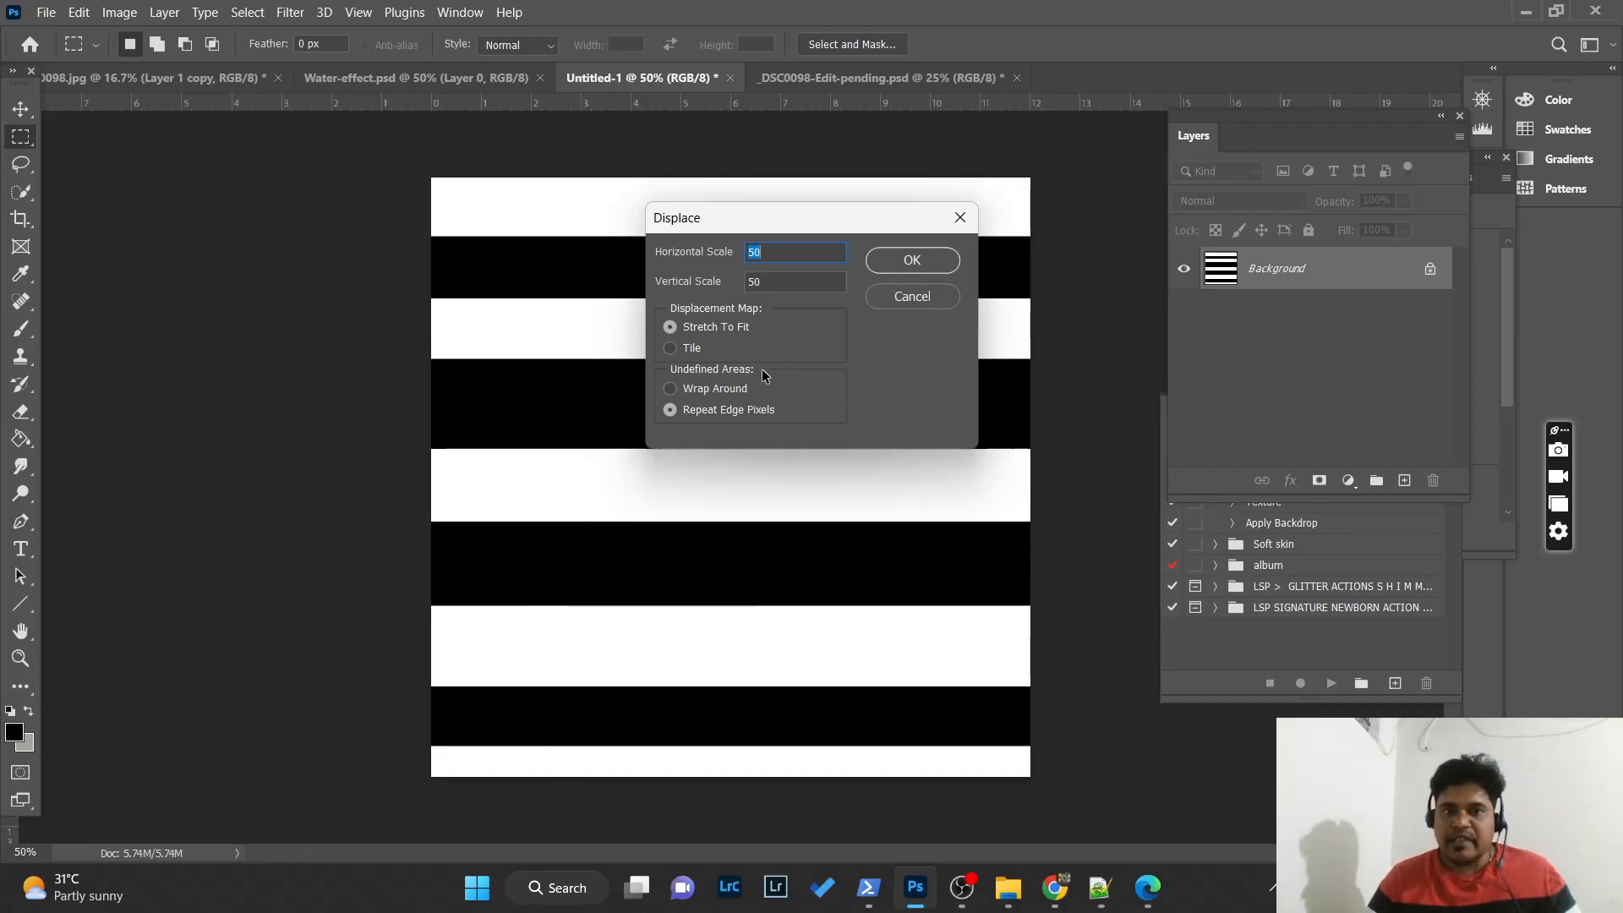
{"action": "type", "text": "10"}
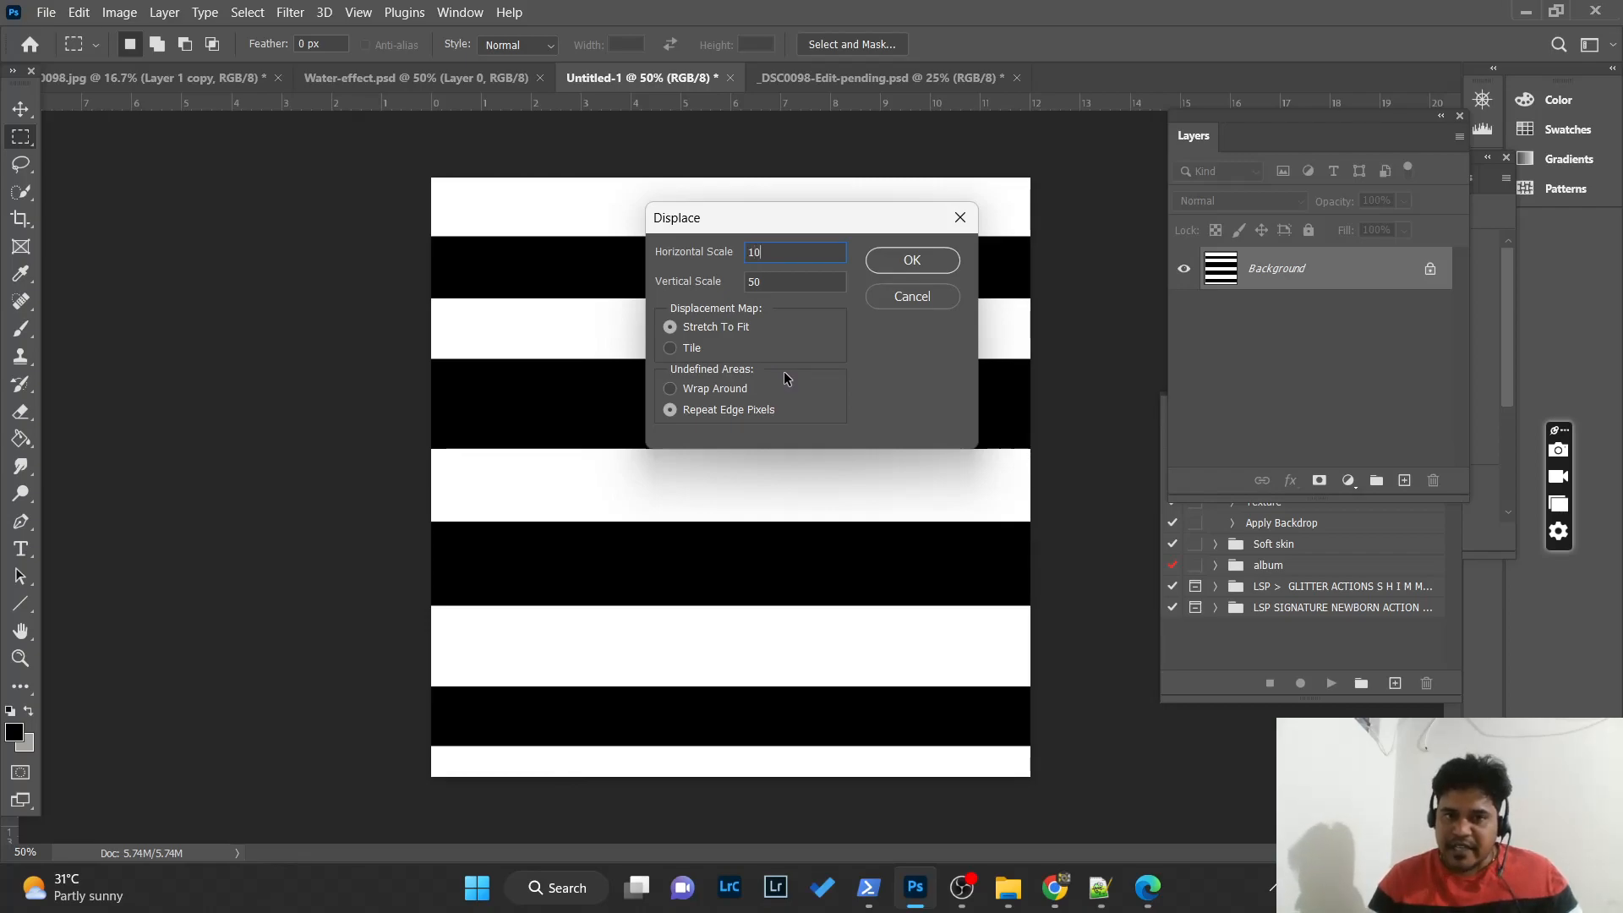
{"action": "key", "text": "Tab"}
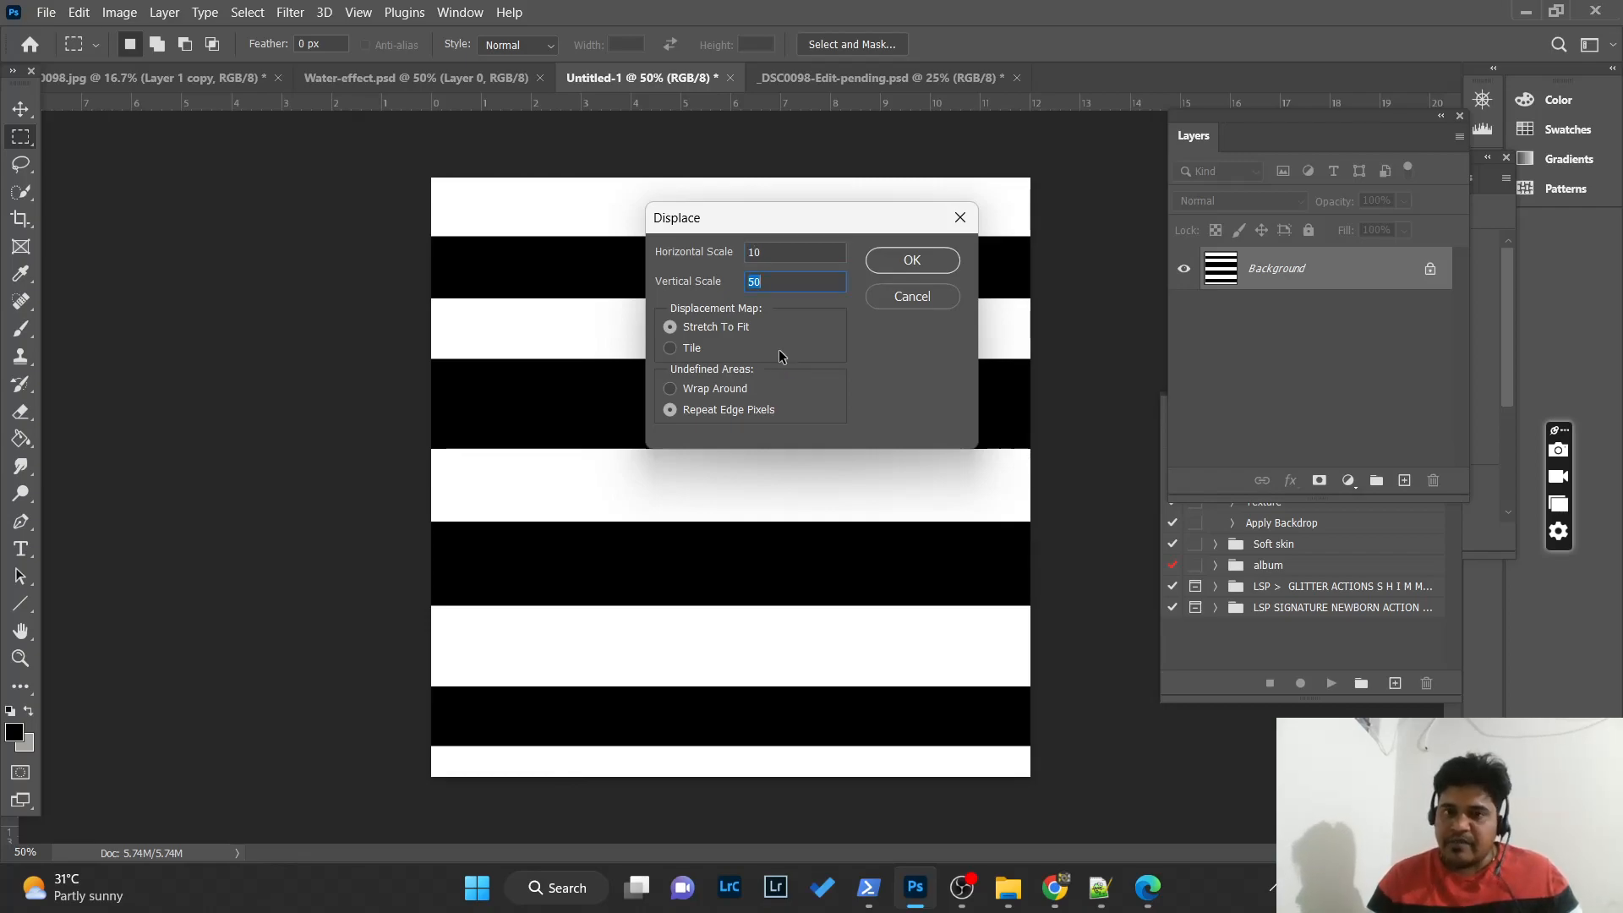
{"action": "left_click", "coordinate": [926, 264]}
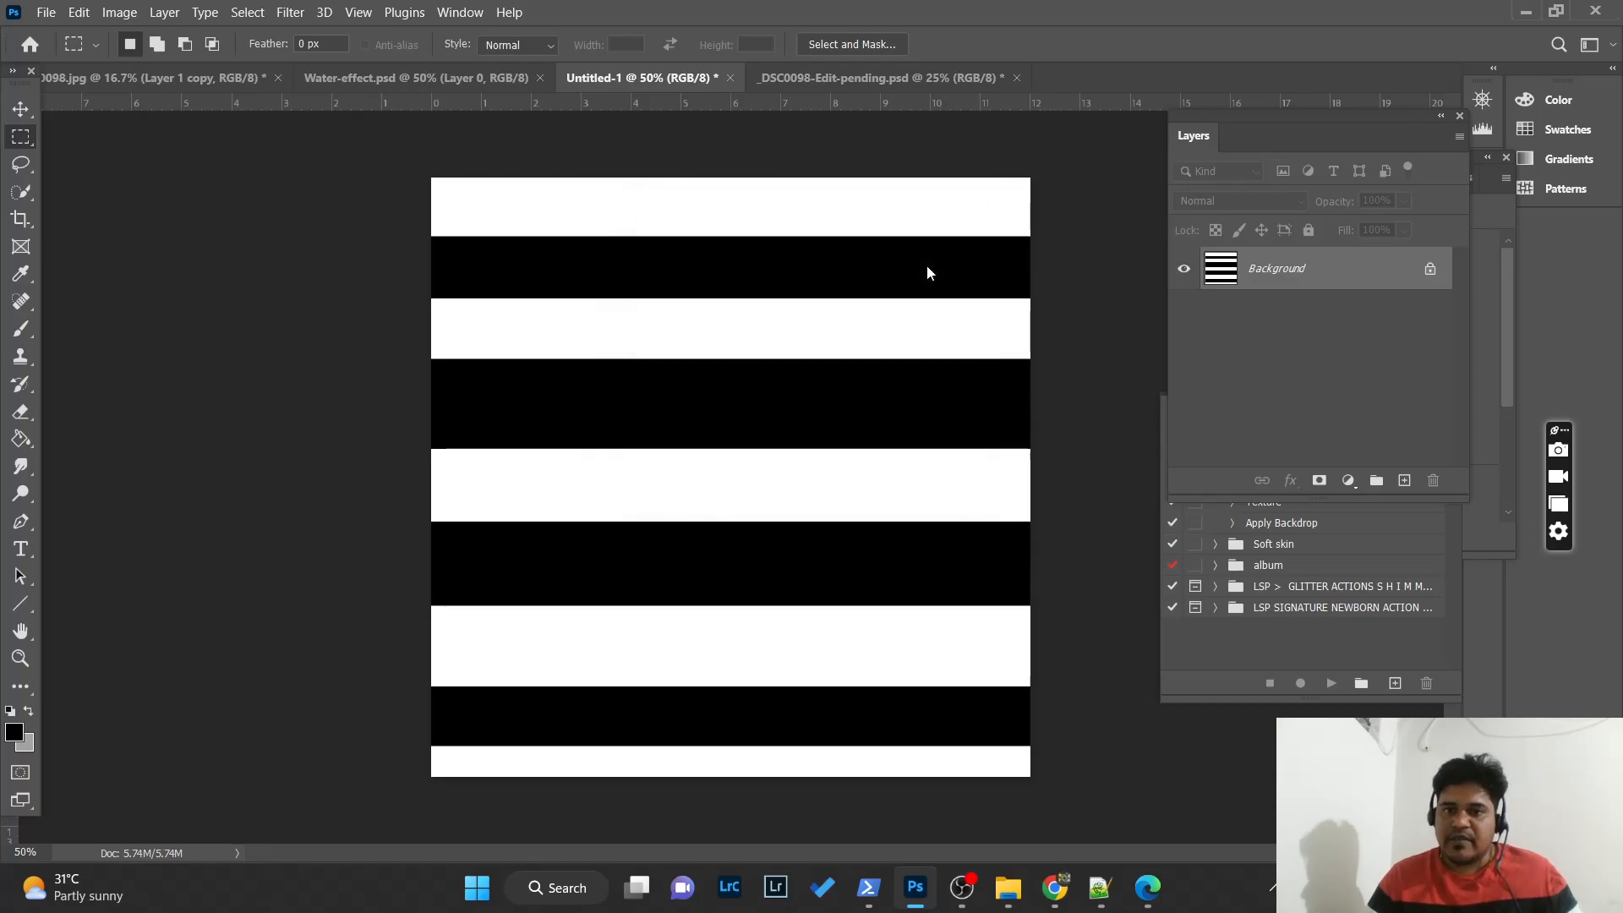
{"action": "scroll", "coordinate": [372, 364], "scroll_direction": "down", "scroll_amount": 5}
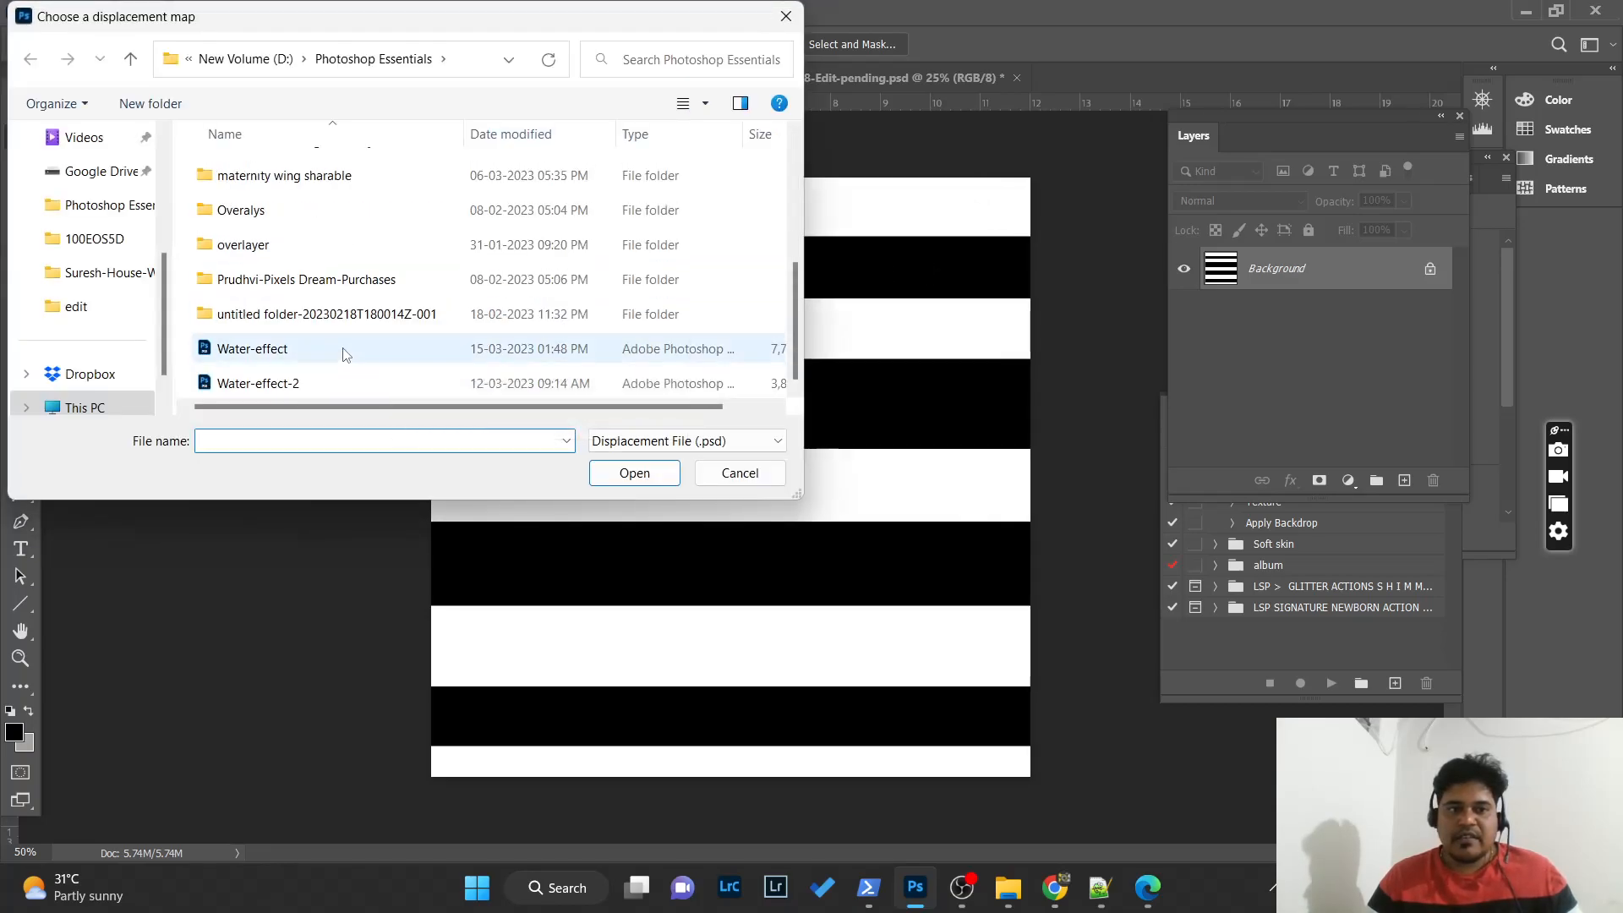
{"action": "double_click", "coordinate": [342, 354]}
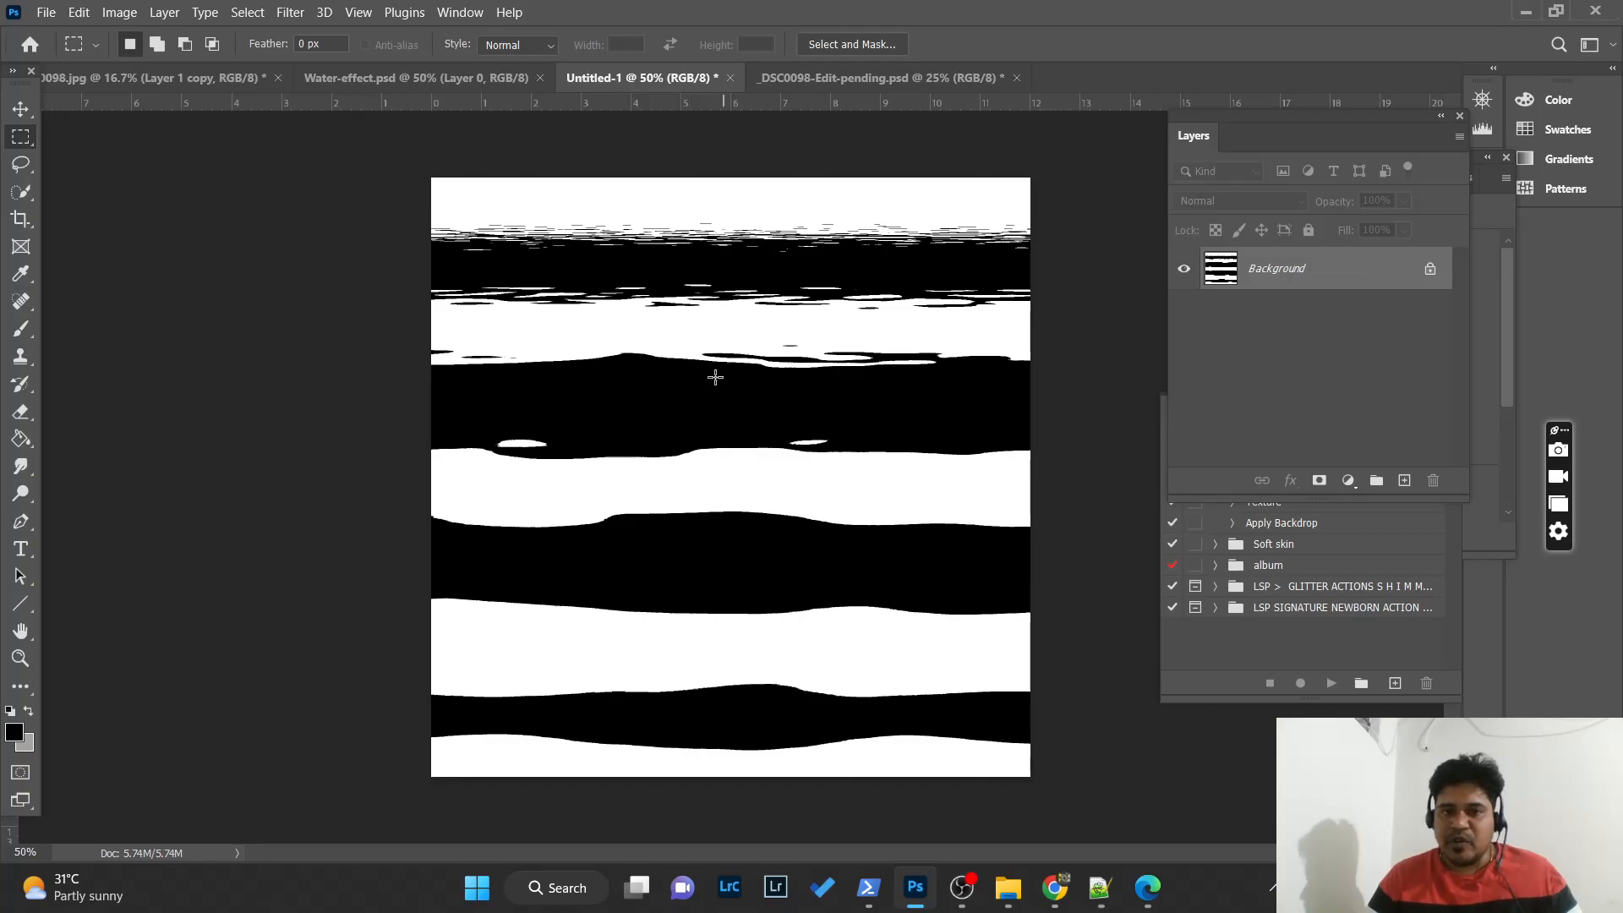
- Reapply the Displace filter twice to the striped image with the same settings
{"action": "left_click", "coordinate": [290, 11]}
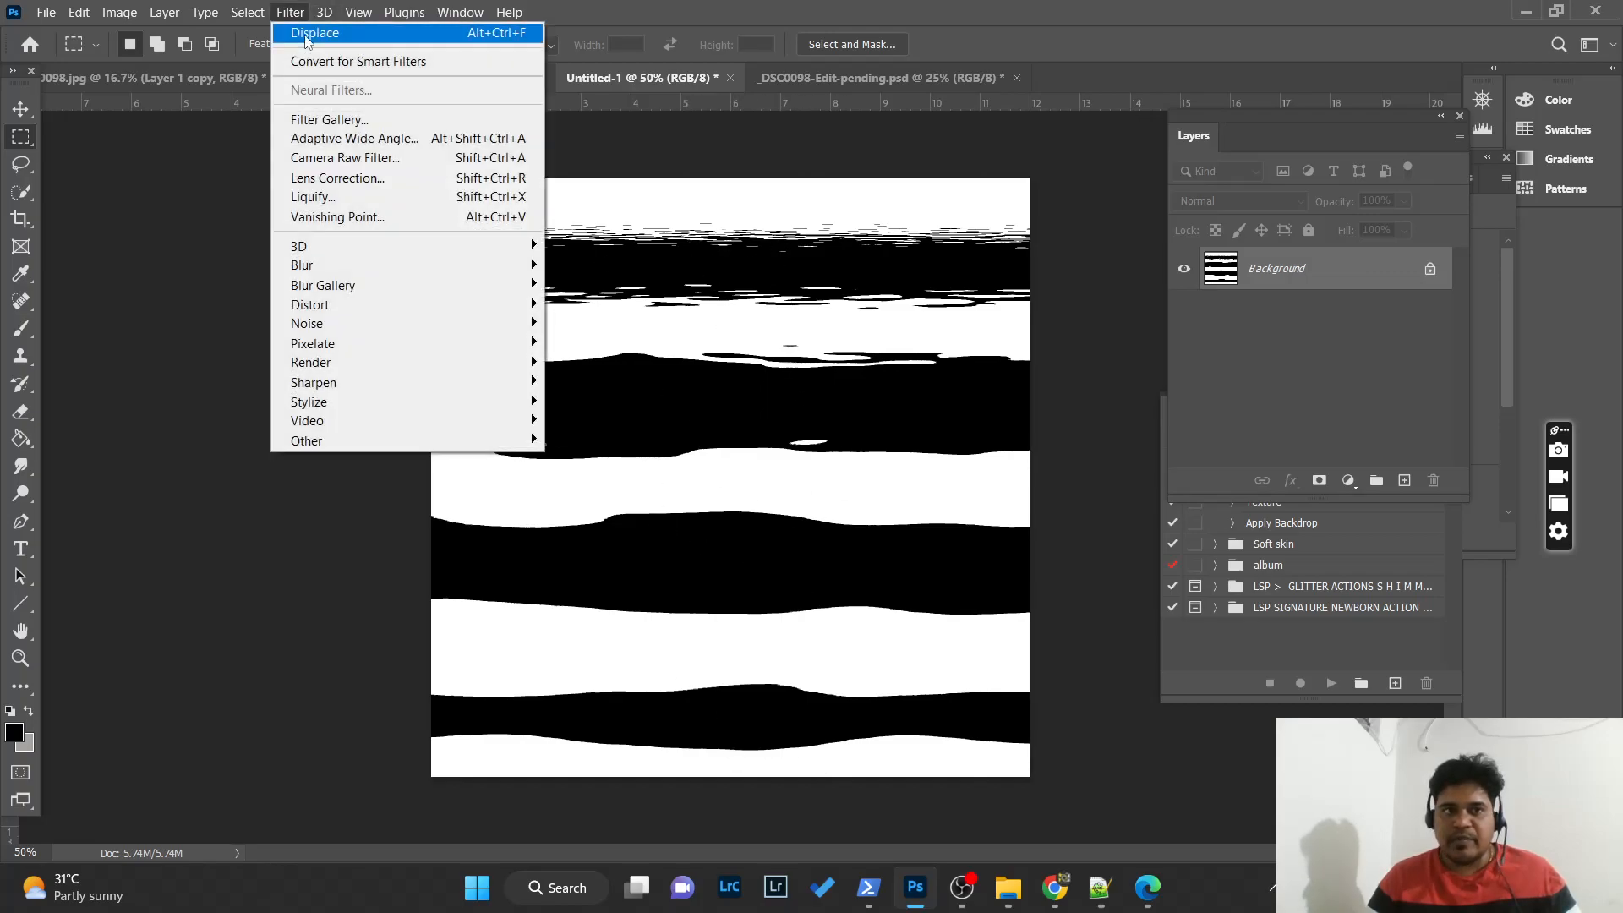
{"action": "left_click", "coordinate": [313, 30]}
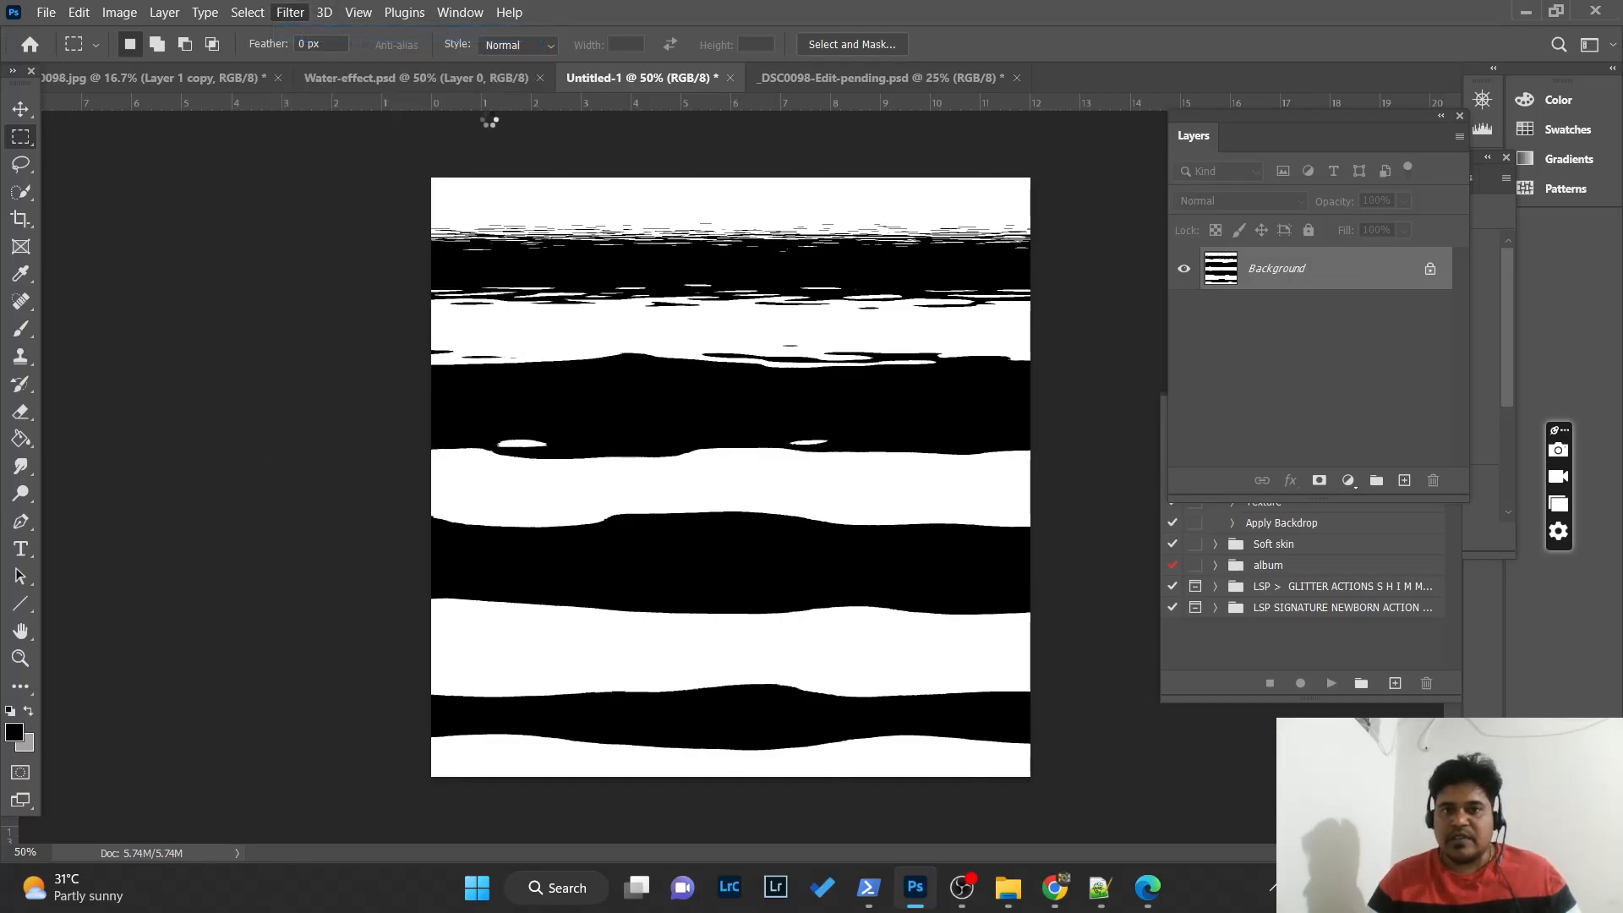
{"action": "left_click", "coordinate": [290, 12]}
{"action": "left_click", "coordinate": [313, 31]}
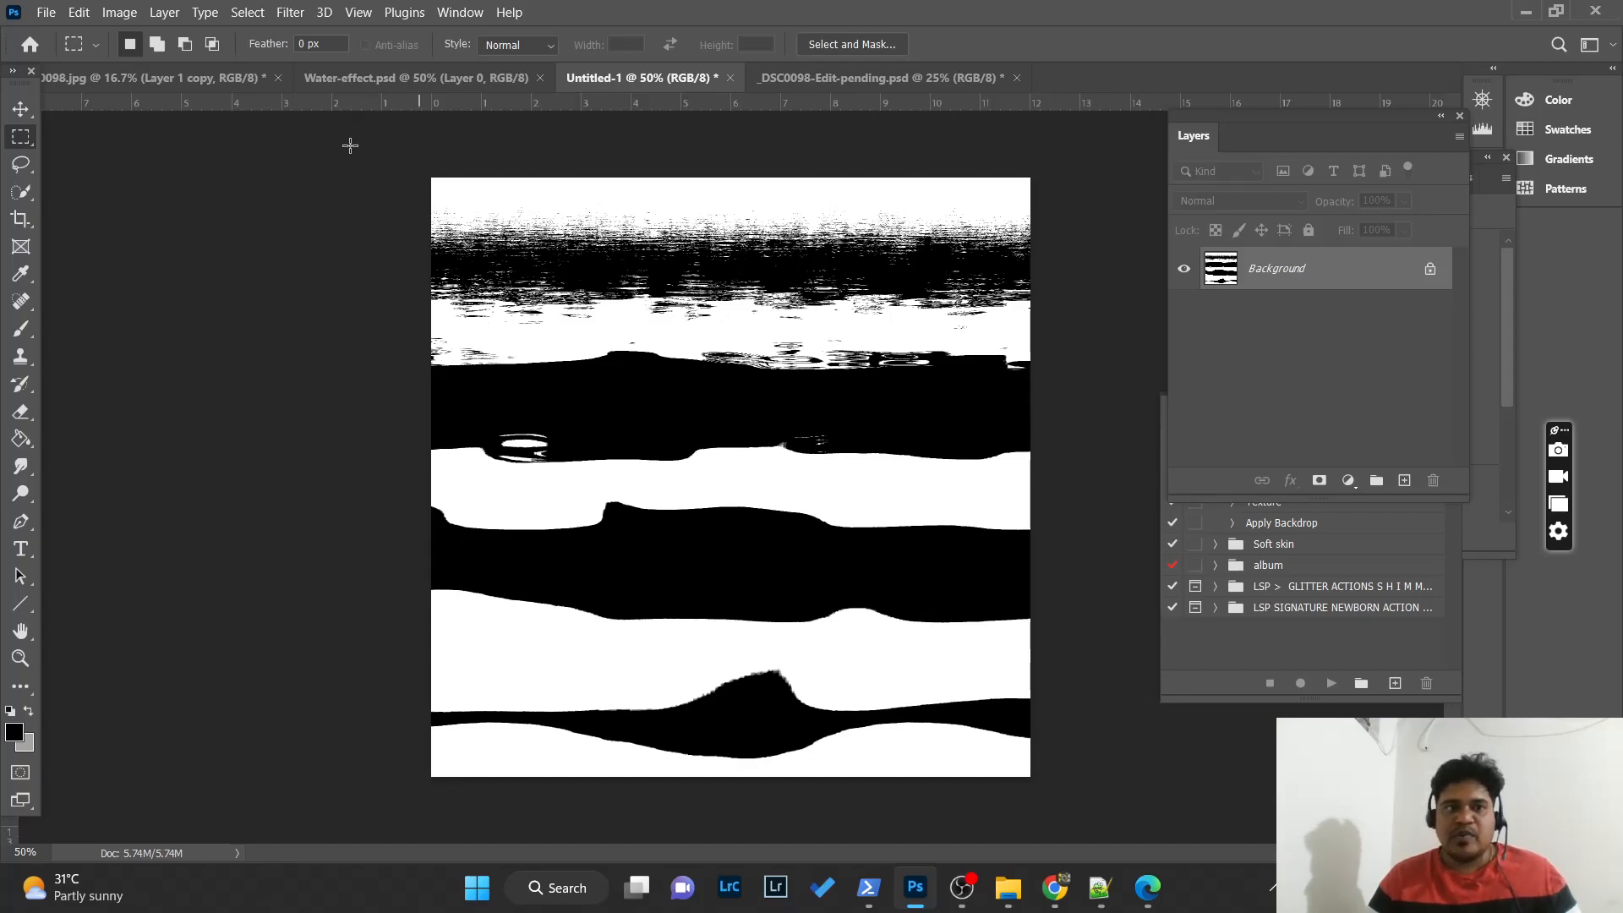
- Undo all three Displace passes on the striped image in Untitled-1
{"action": "left_click", "coordinate": [230, 76]}
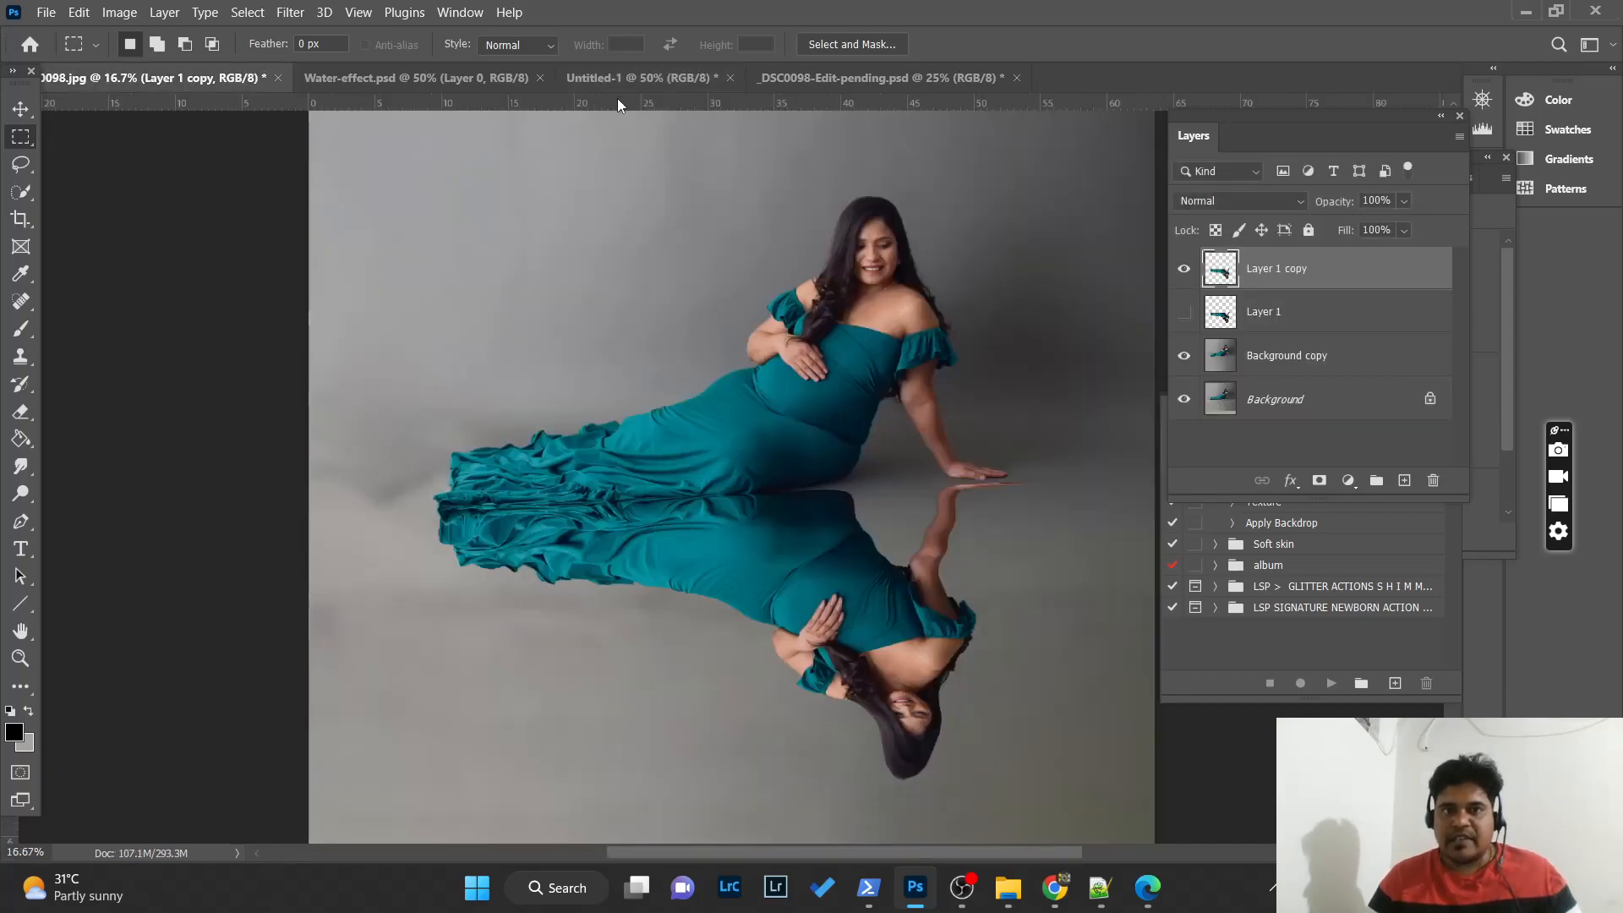
{"action": "left_click", "coordinate": [630, 78]}
{"action": "key", "text": "ctrl+z"}
{"action": "key", "text": "ctrl+z"}
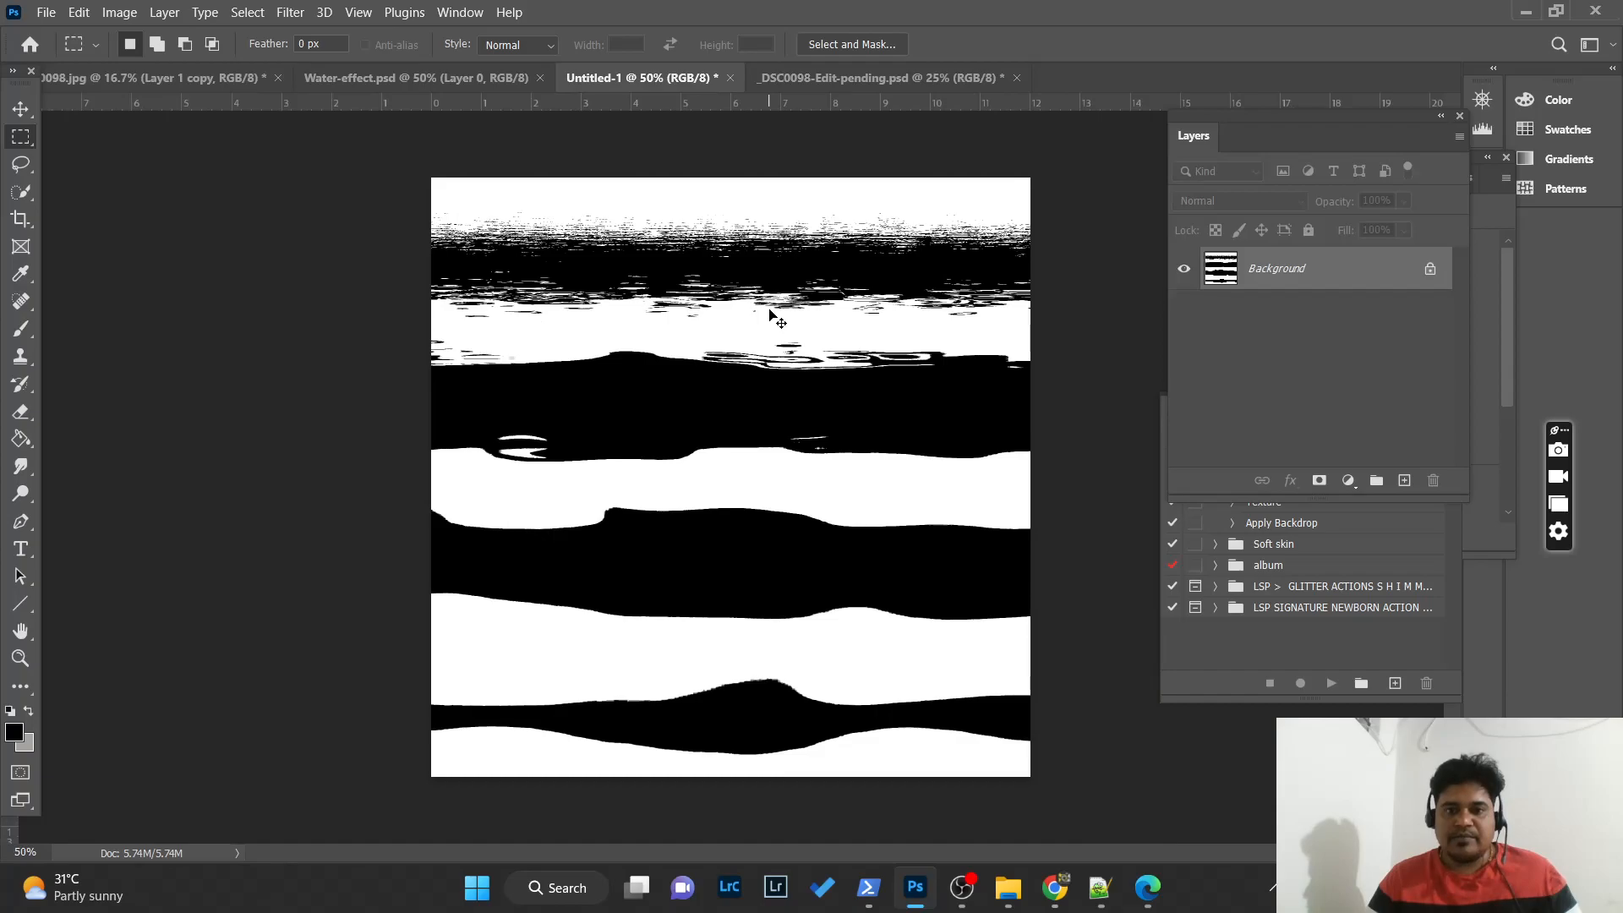
{"action": "key", "text": "ctrl+z"}
- Apply the Displace filter to the stripes with horizontal and vertical scales of 10, using Water-effect as the displacement map
{"action": "left_click", "coordinate": [290, 12]}
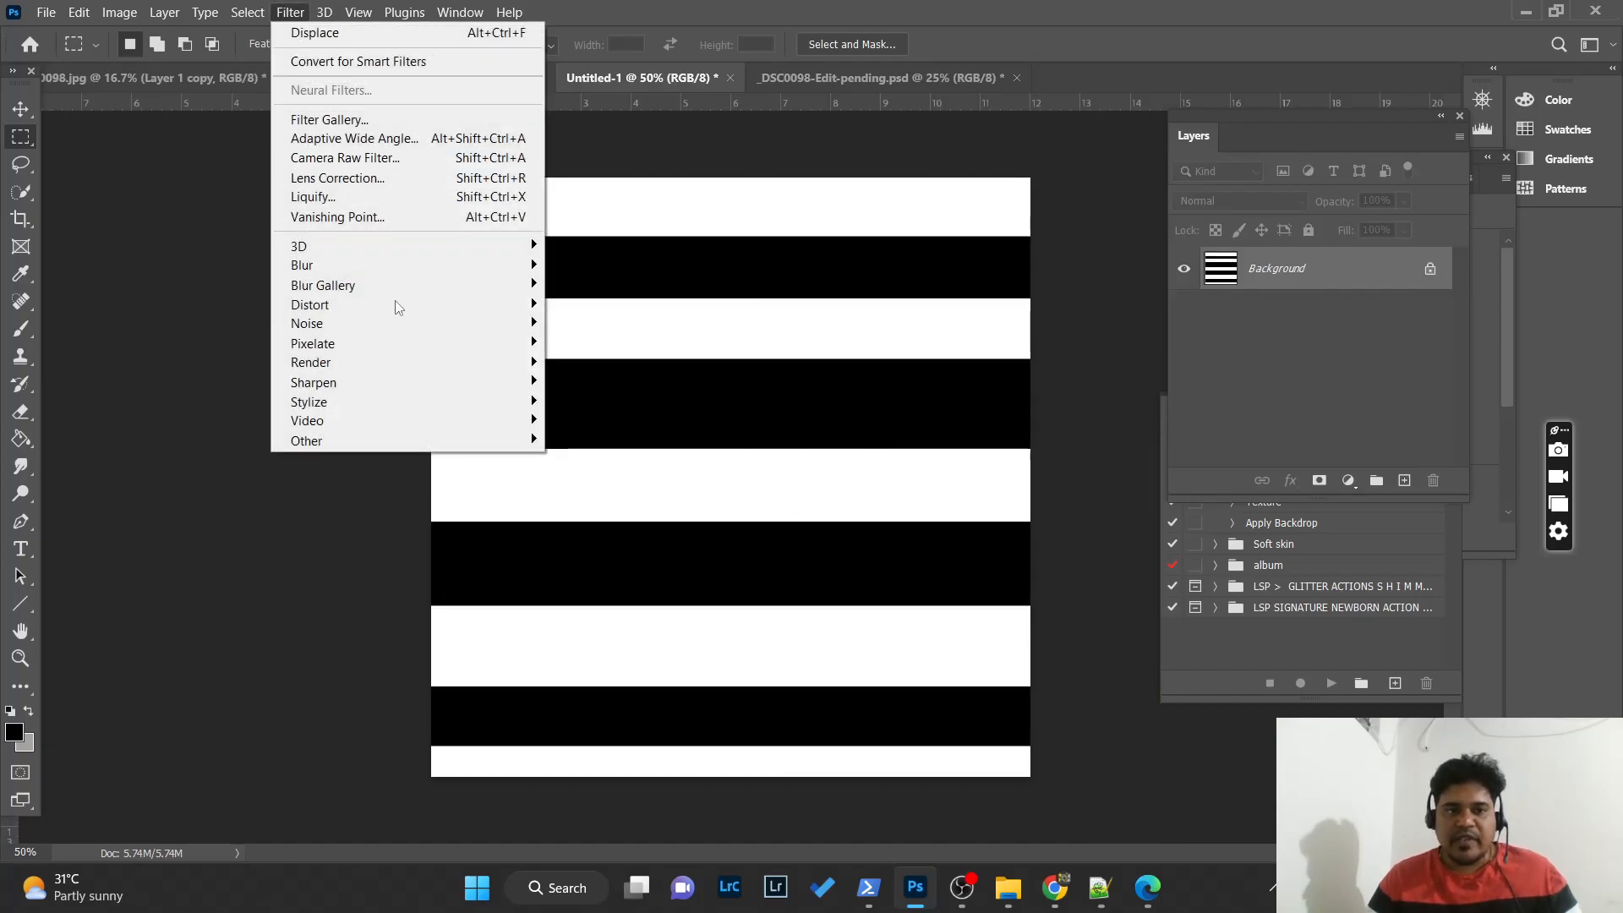
{"action": "mouse_move", "coordinate": [402, 314]}
{"action": "left_click", "coordinate": [590, 302]}
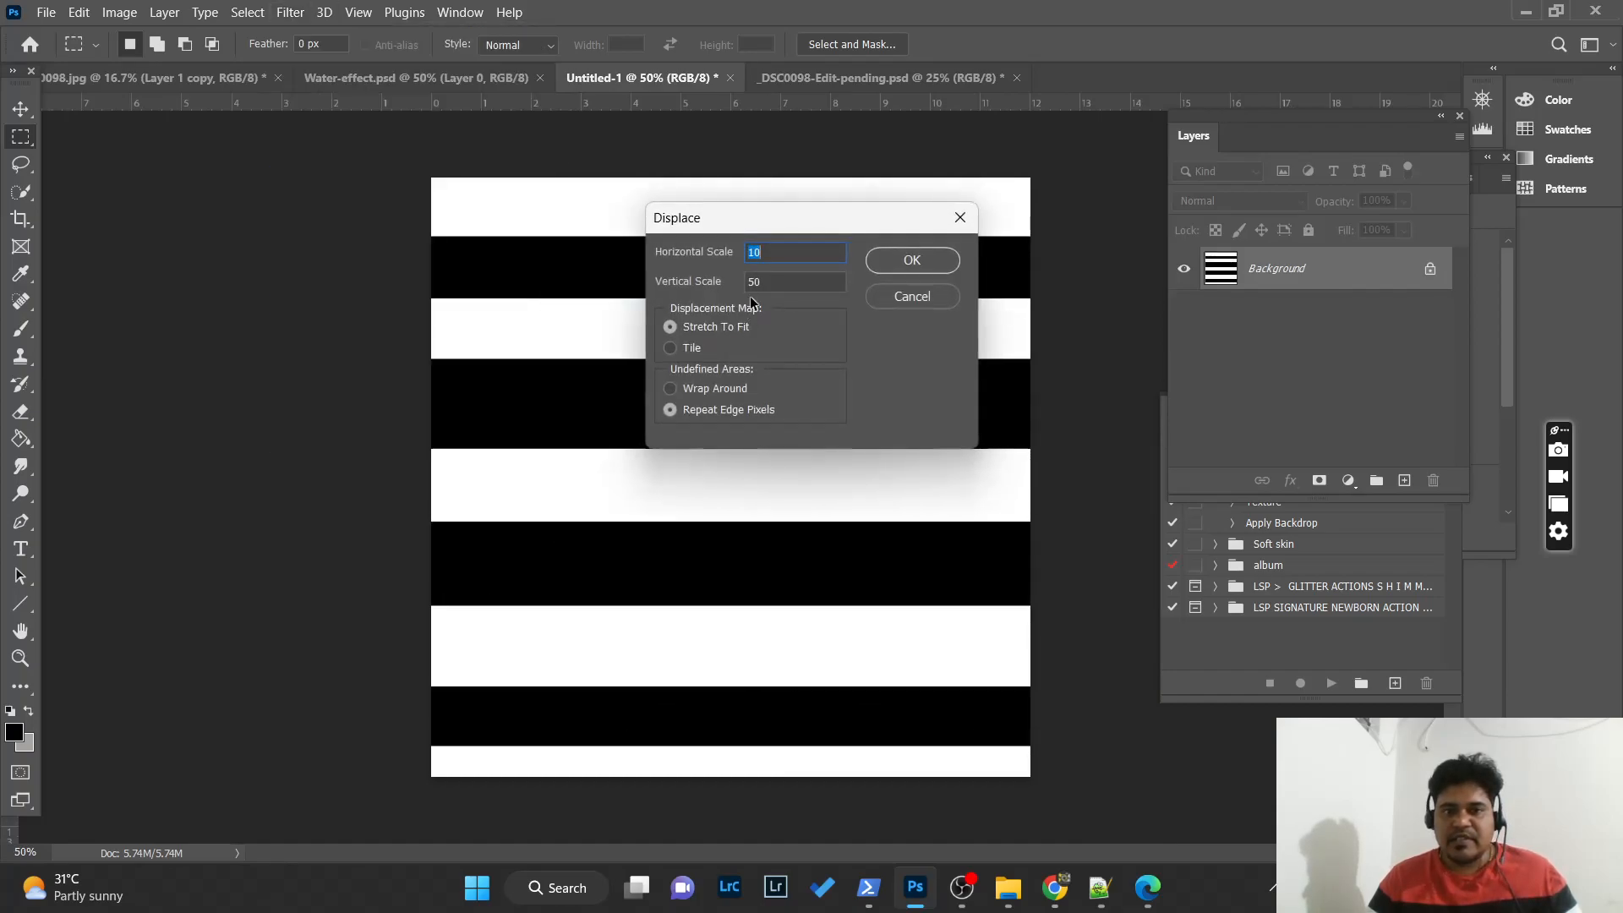
{"action": "key", "text": "Tab"}
{"action": "type", "text": "10"}
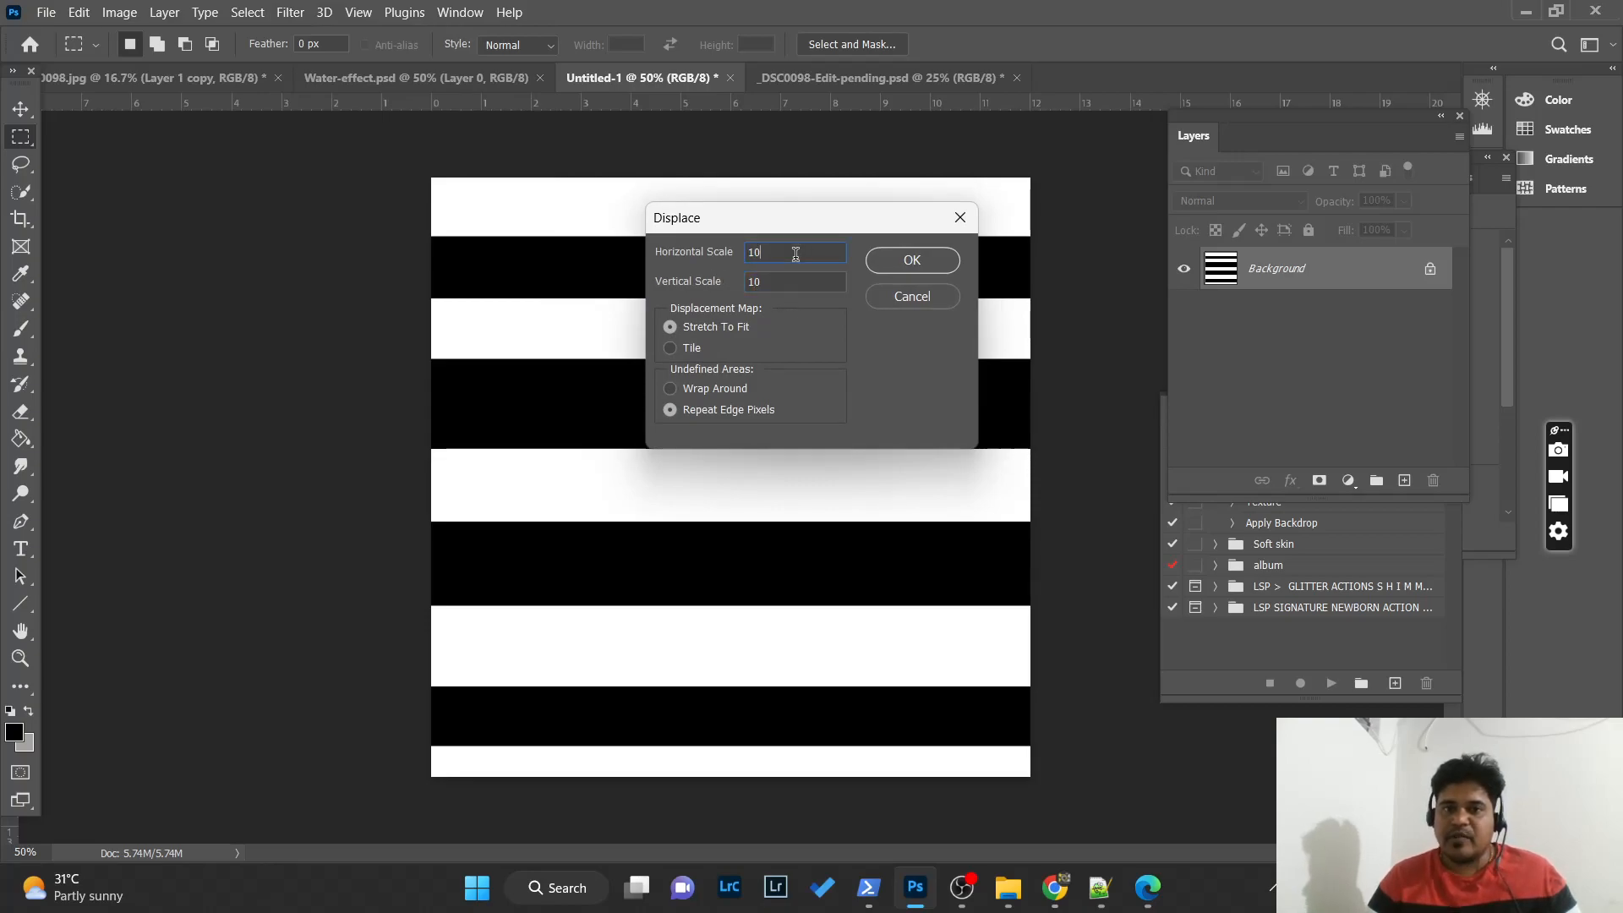
{"action": "left_click", "coordinate": [947, 258]}
{"action": "scroll", "coordinate": [284, 348], "scroll_direction": "down", "scroll_amount": 5}
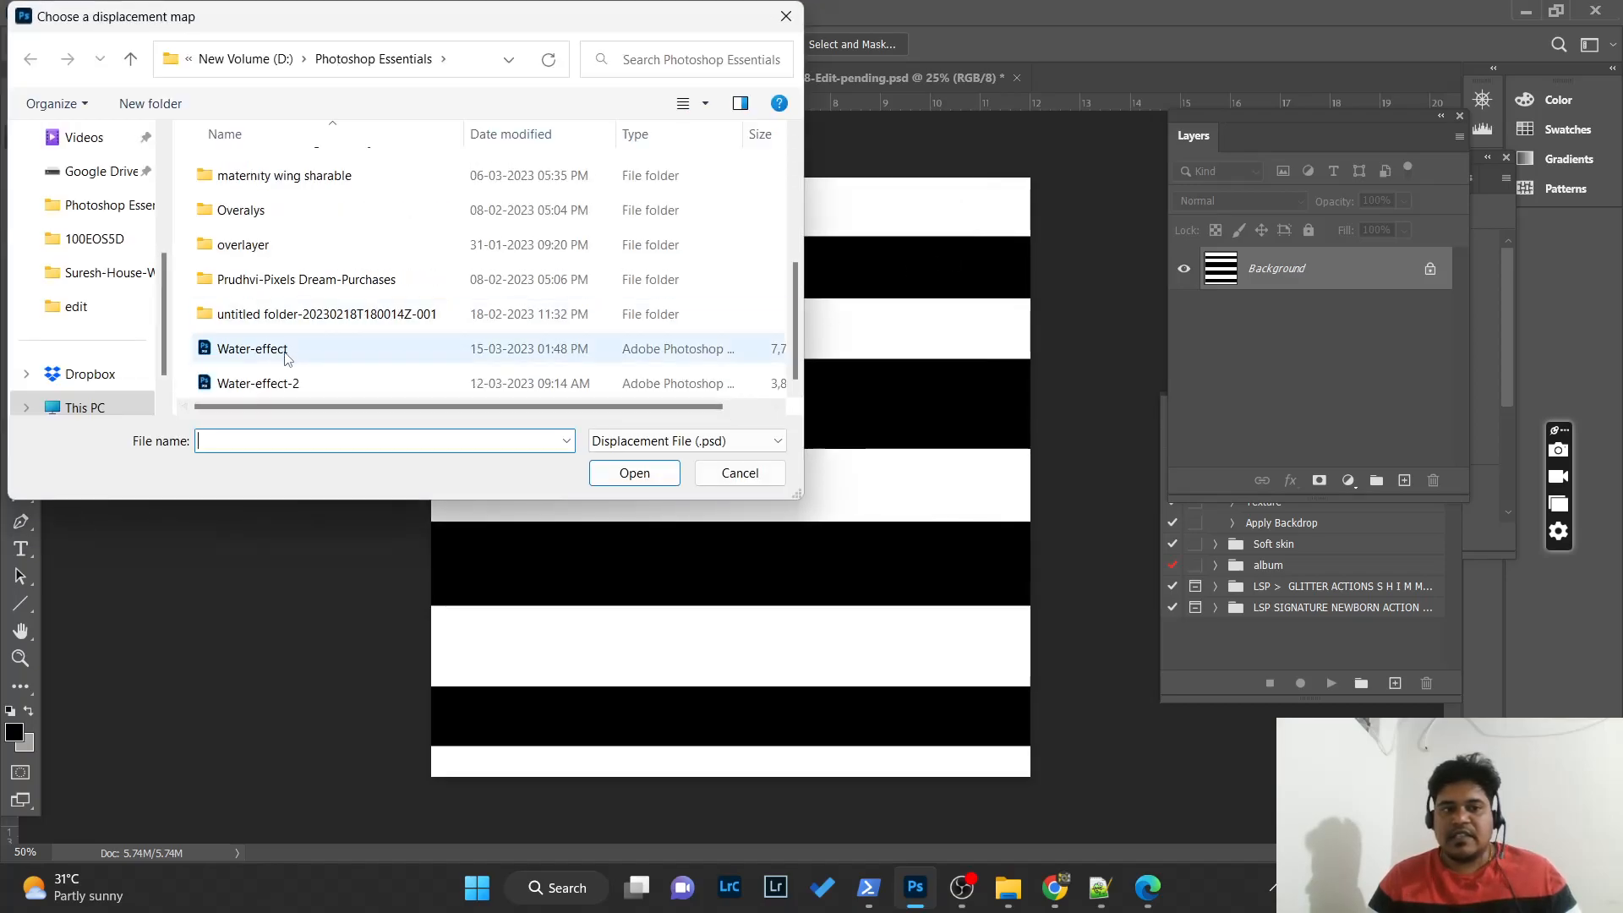
{"action": "double_click", "coordinate": [284, 348]}
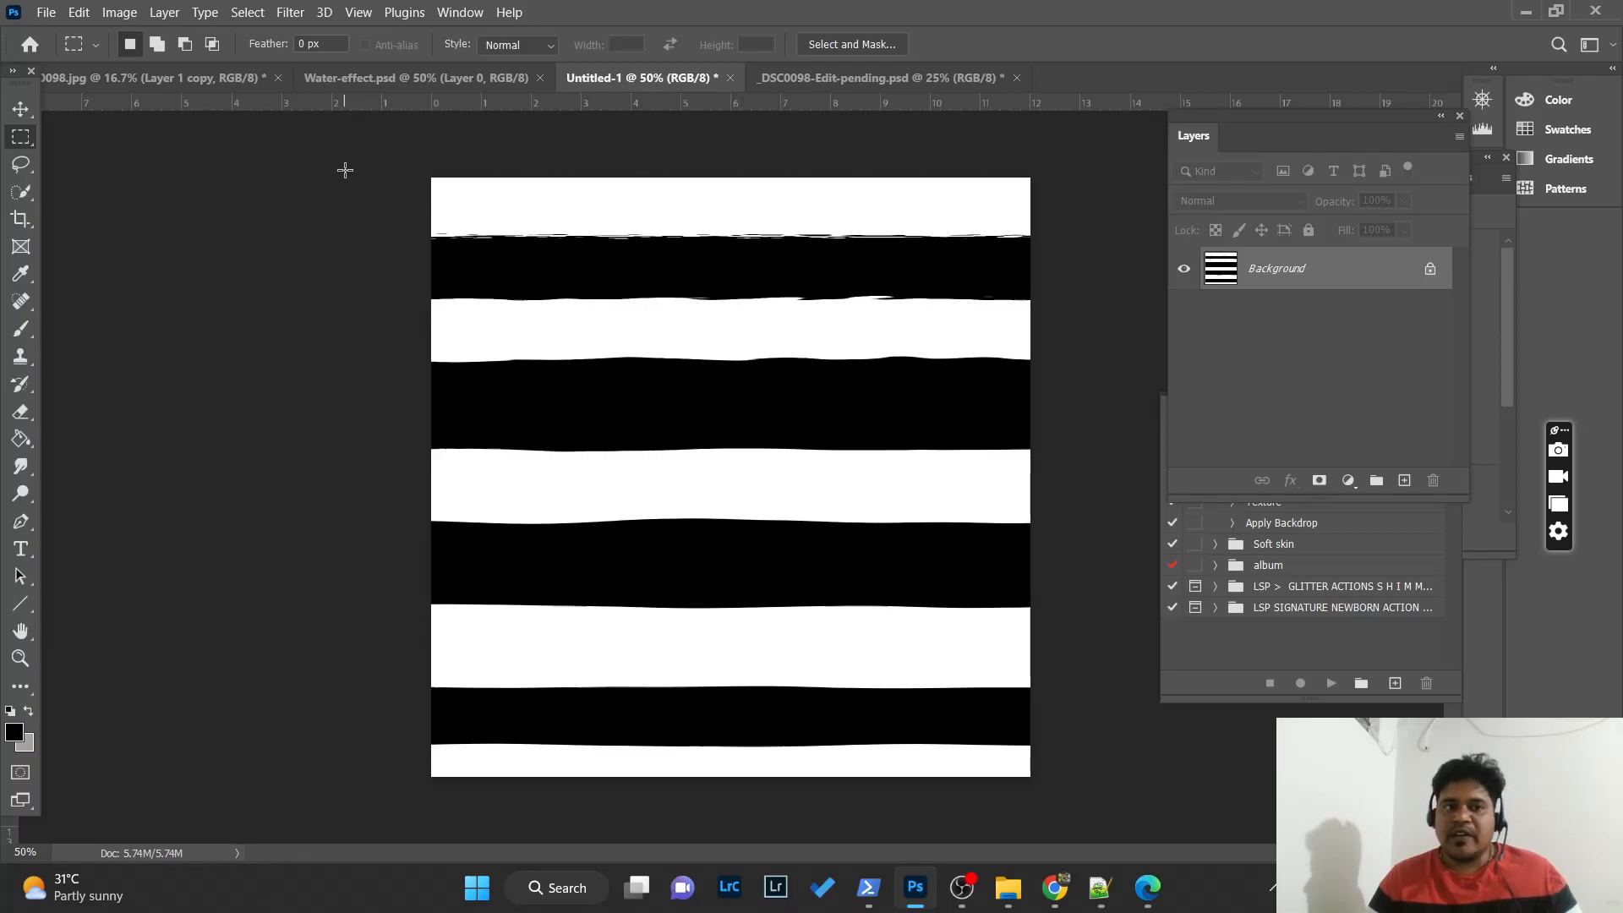
- Compare the woman's reflection in the maternity photo with the ripple pattern in Water-effect.psd
{"action": "left_click", "coordinate": [225, 82]}
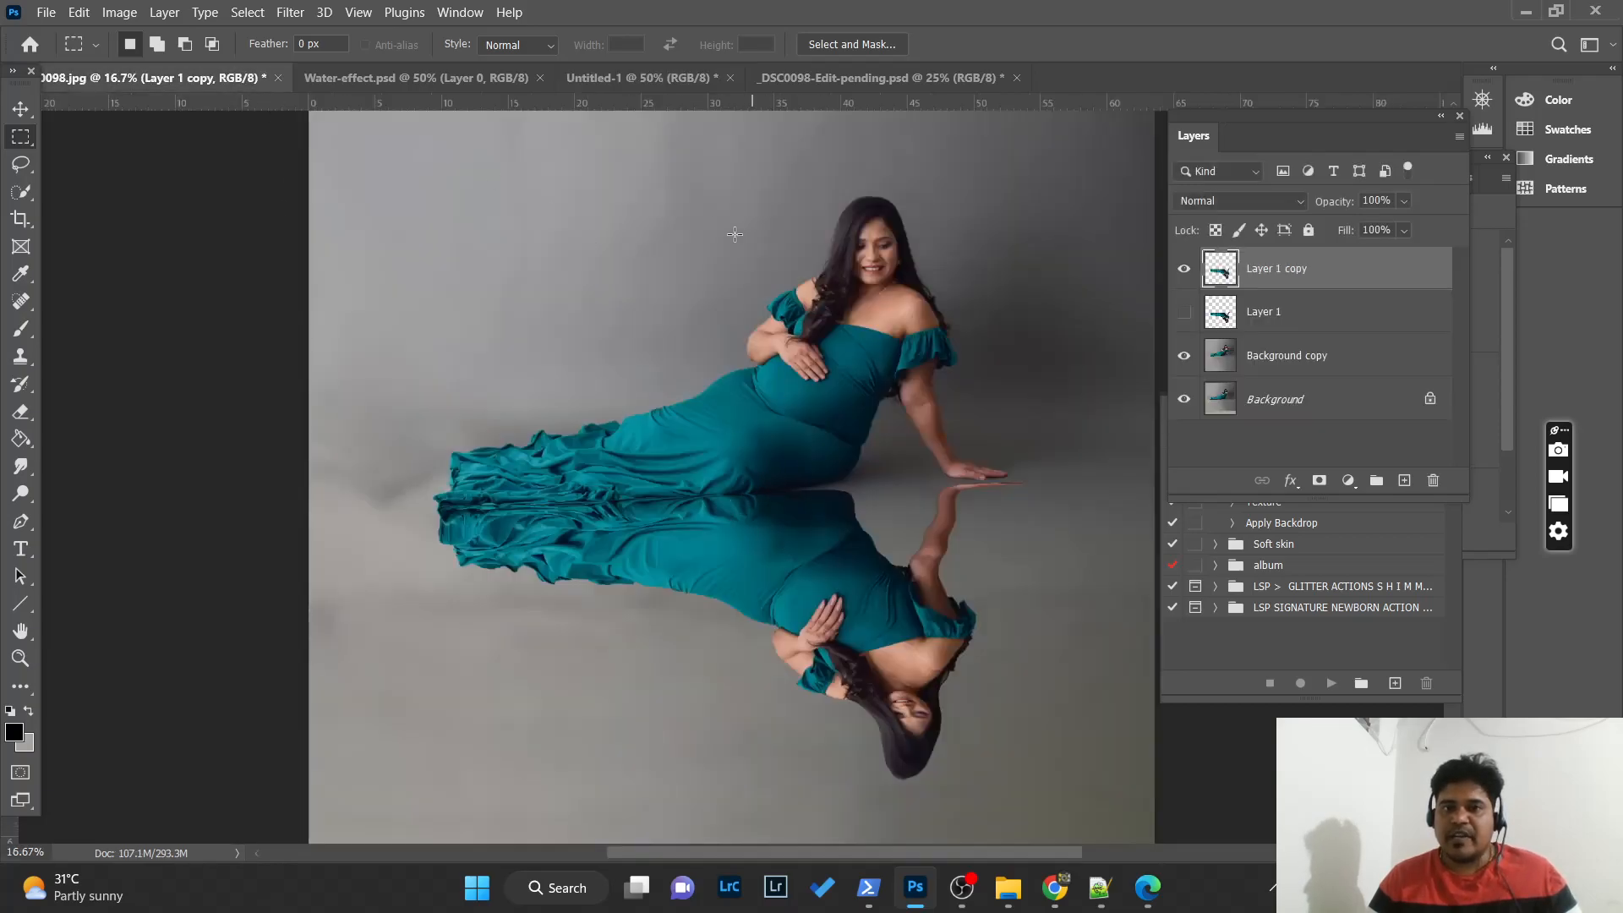
{"action": "left_click", "coordinate": [507, 77]}
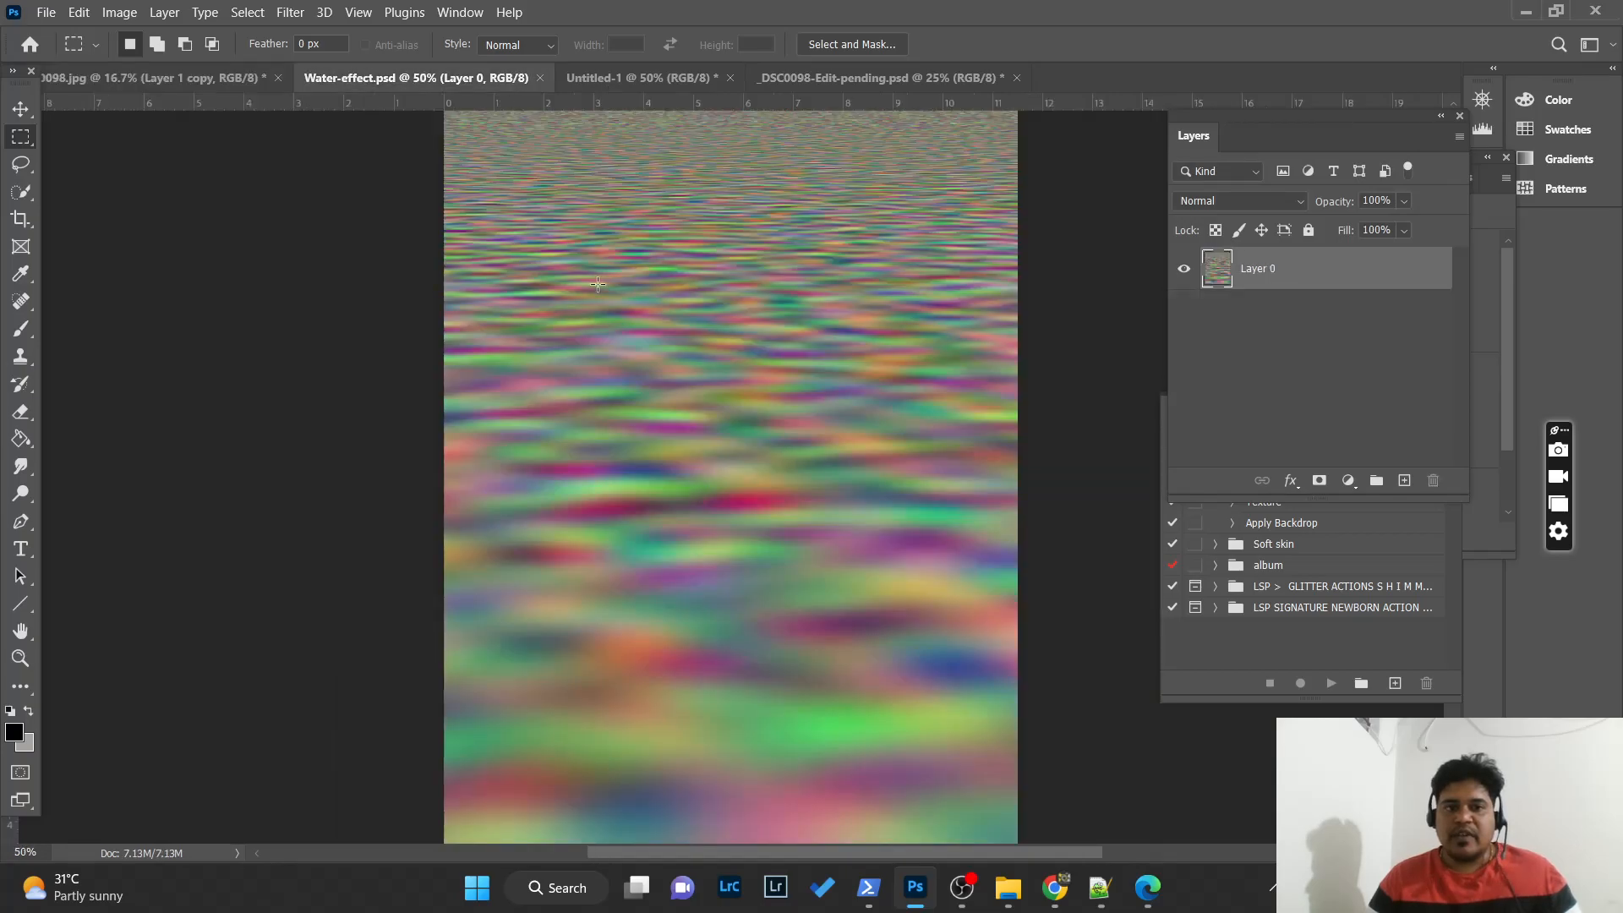
{"action": "left_click", "coordinate": [184, 79]}
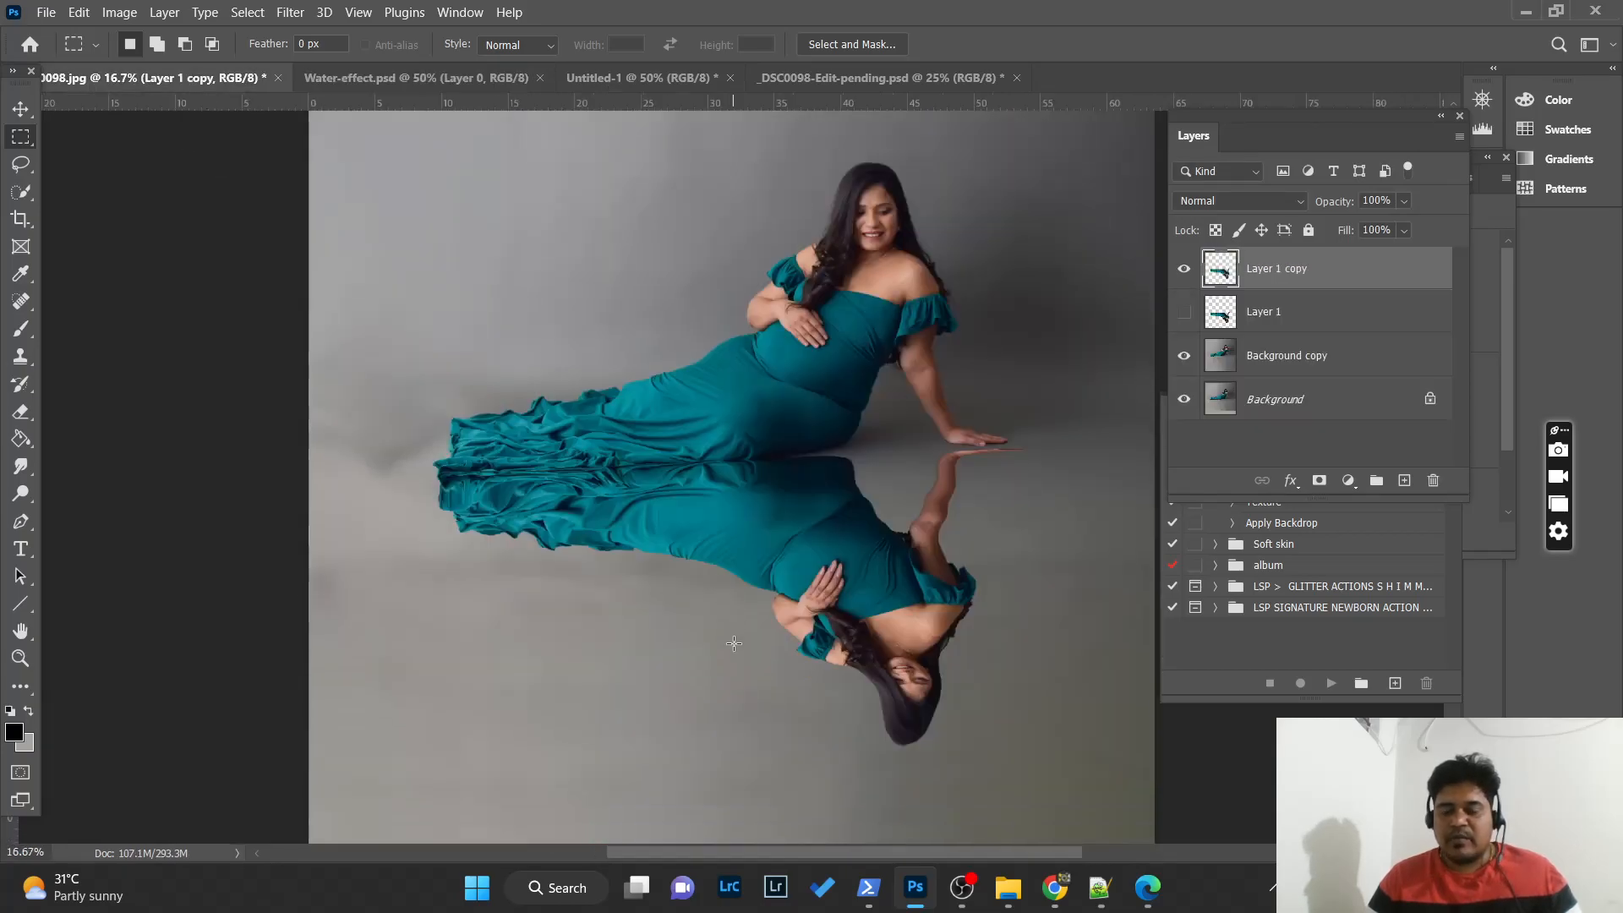
{"action": "left_click", "coordinate": [447, 77]}
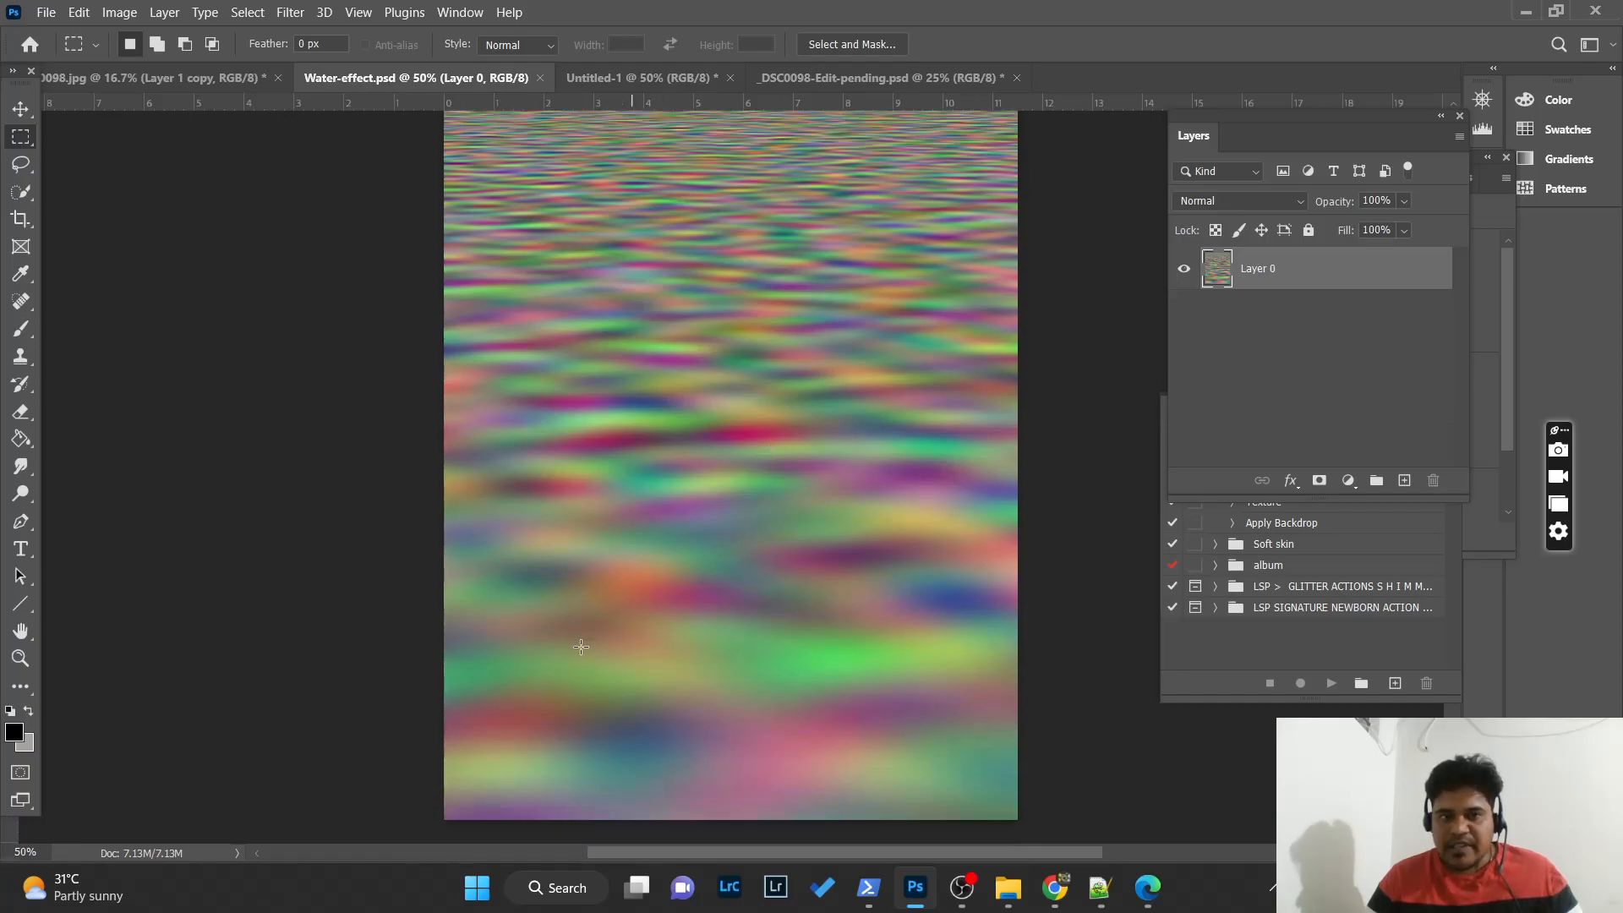
{"action": "scroll", "coordinate": [668, 491], "scroll_direction": "up", "scroll_amount": 2}
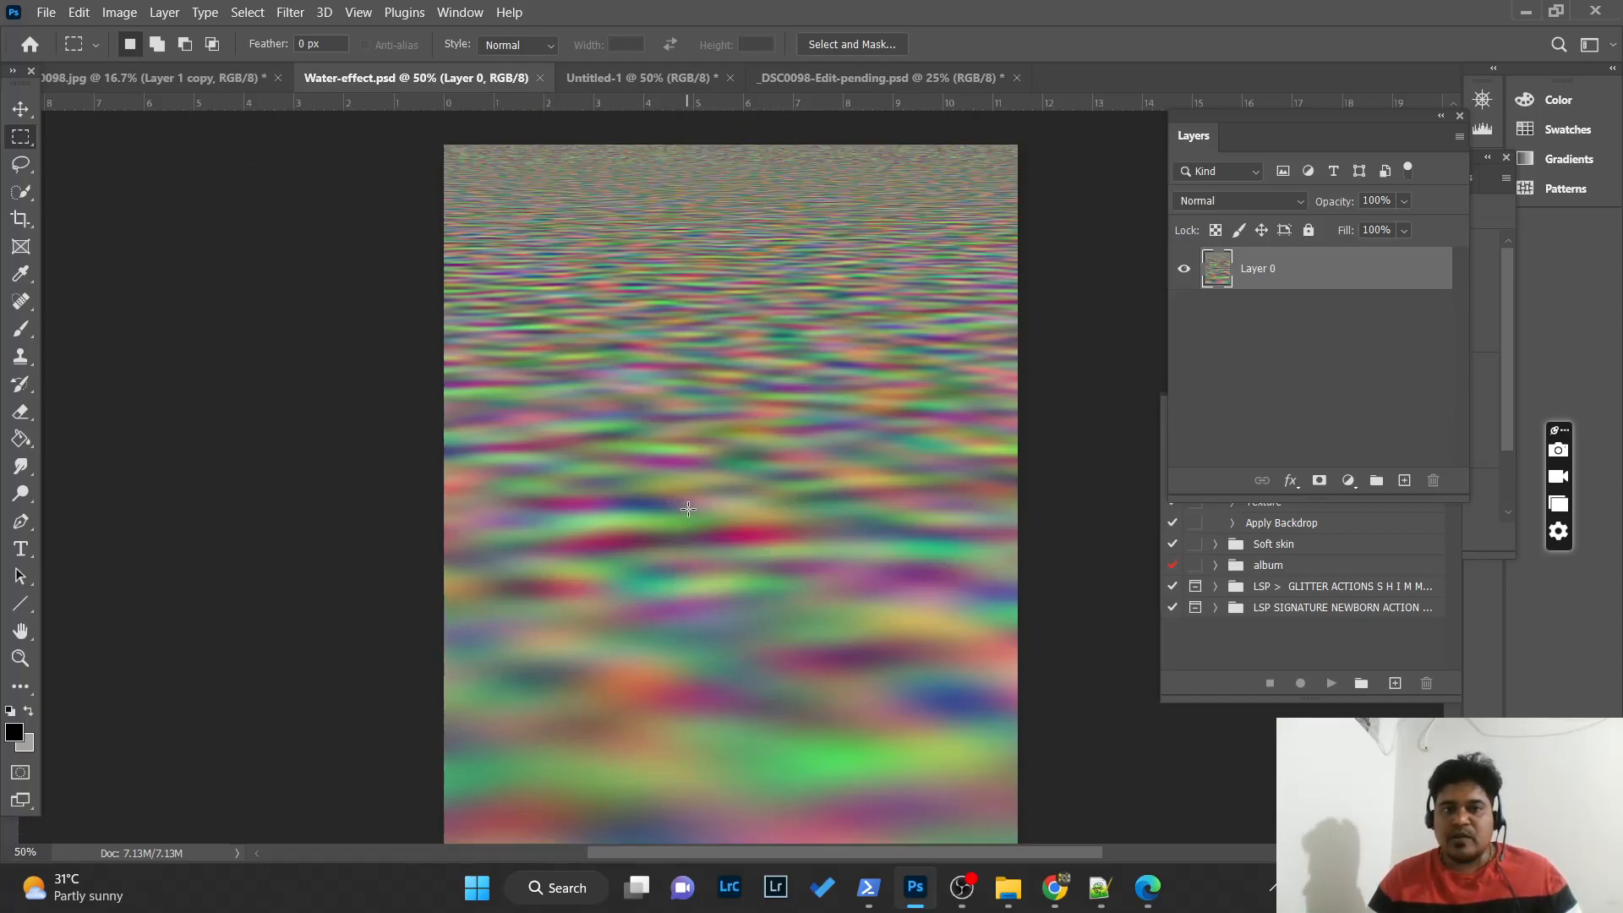
- Rotate the Water-effect.psd ripple image by 180° so the coarse ripples sit at the top
{"action": "scroll", "coordinate": [688, 508], "scroll_direction": "up", "scroll_amount": 1}
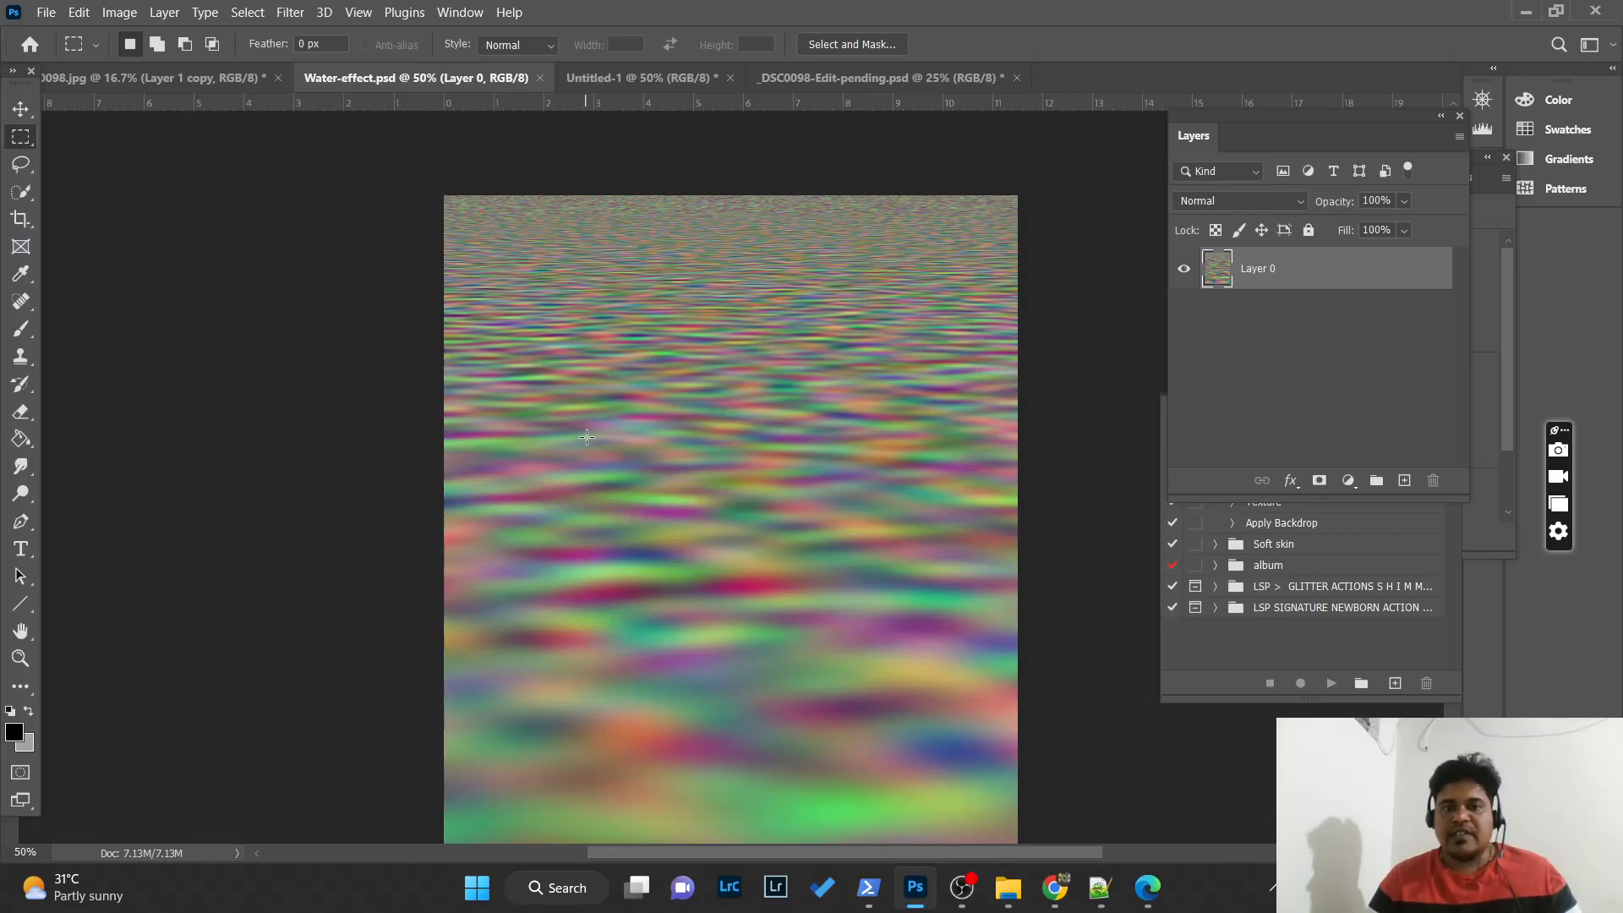
{"action": "scroll", "coordinate": [588, 435], "scroll_direction": "down", "scroll_amount": 1}
{"action": "left_click", "coordinate": [119, 12]}
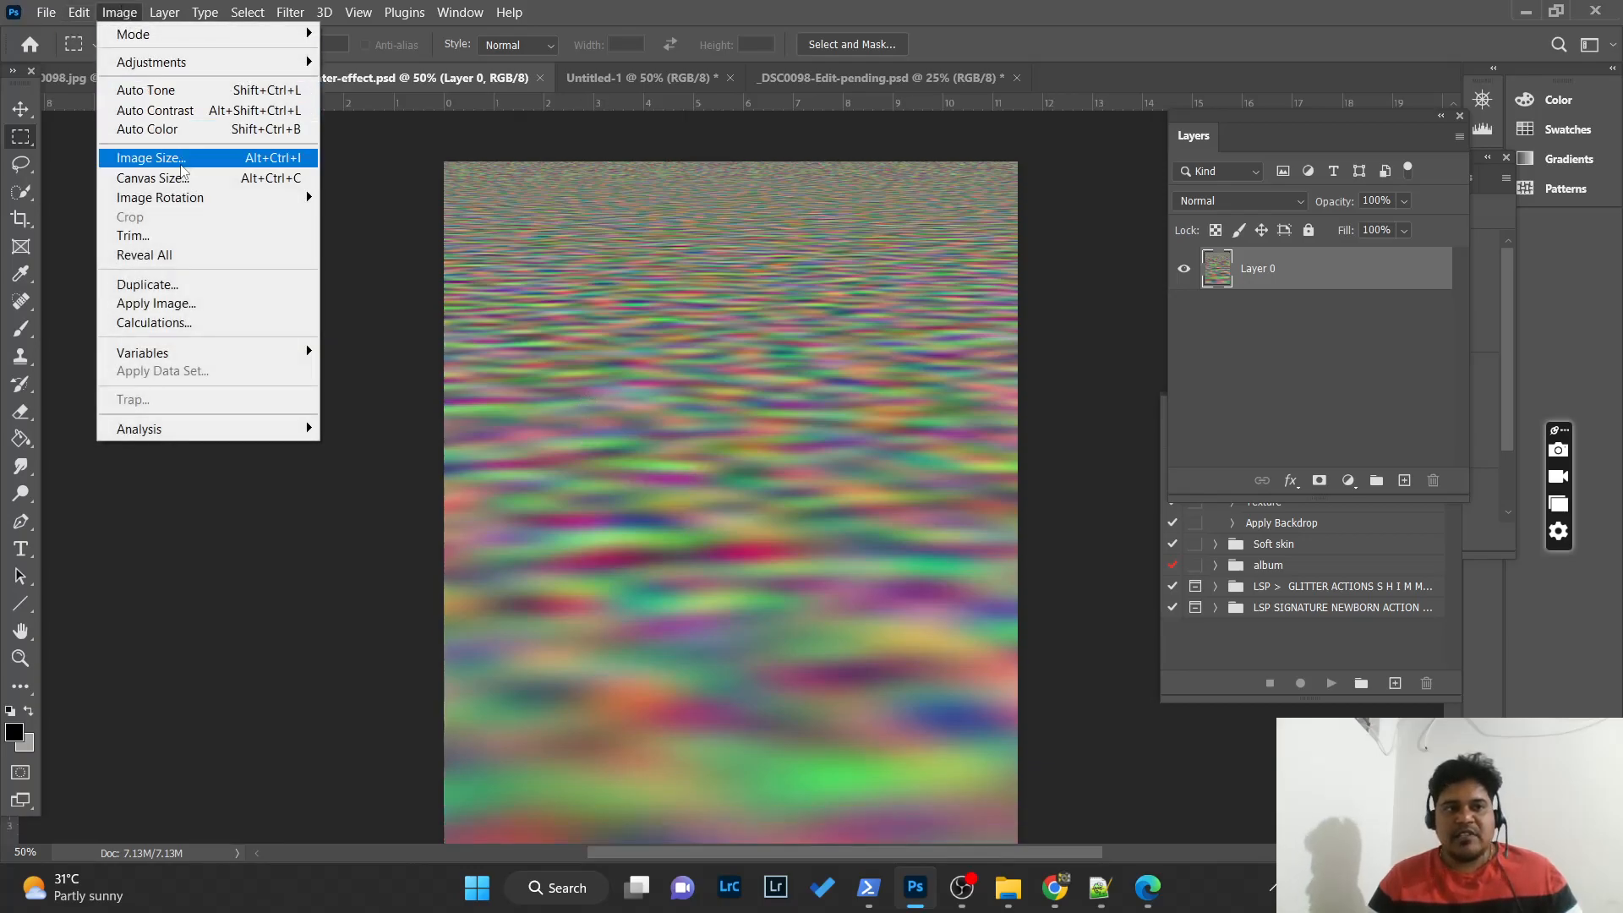
{"action": "mouse_move", "coordinate": [200, 200]}
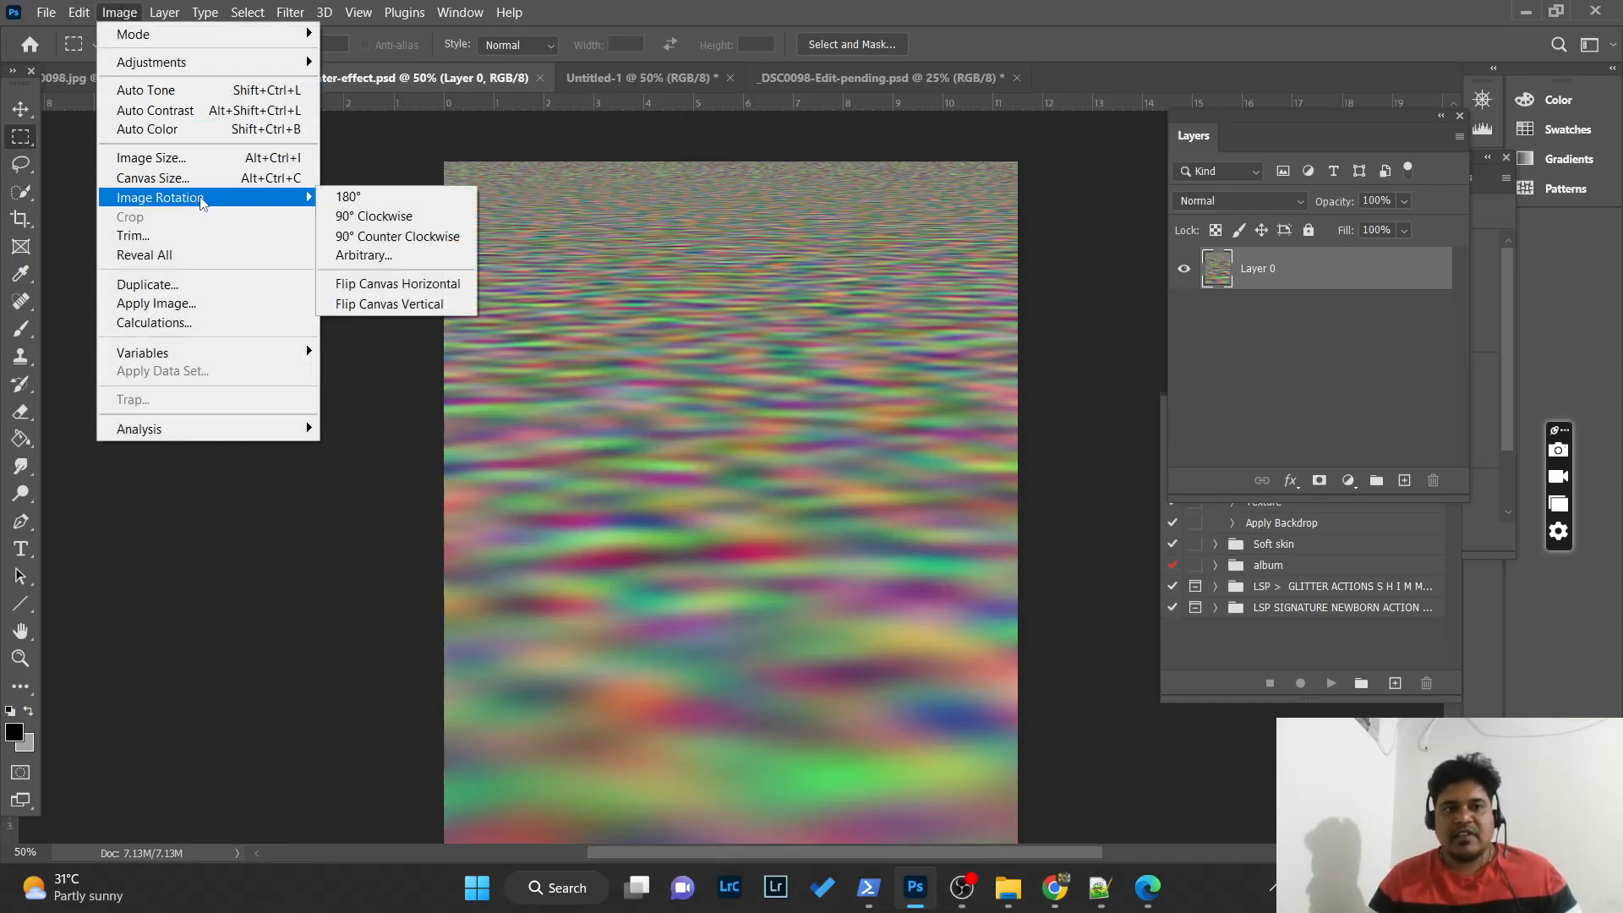
{"action": "left_click", "coordinate": [398, 198]}
{"action": "scroll", "coordinate": [643, 451], "scroll_direction": "down", "scroll_amount": 3}
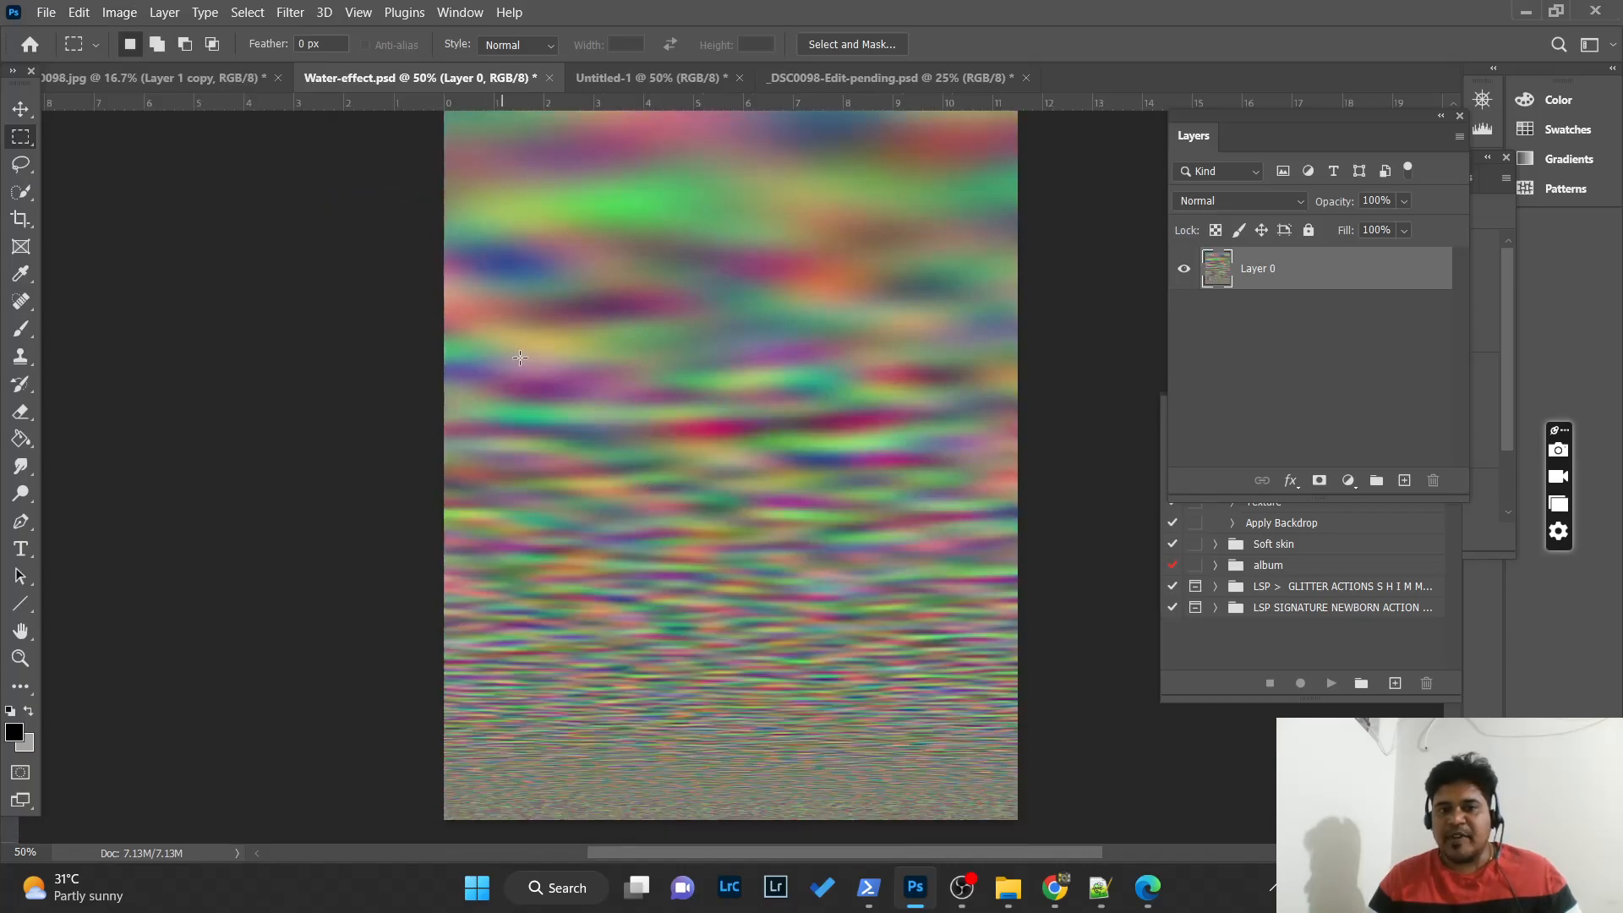
{"action": "scroll", "coordinate": [859, 698], "scroll_direction": "down", "scroll_amount": 1}
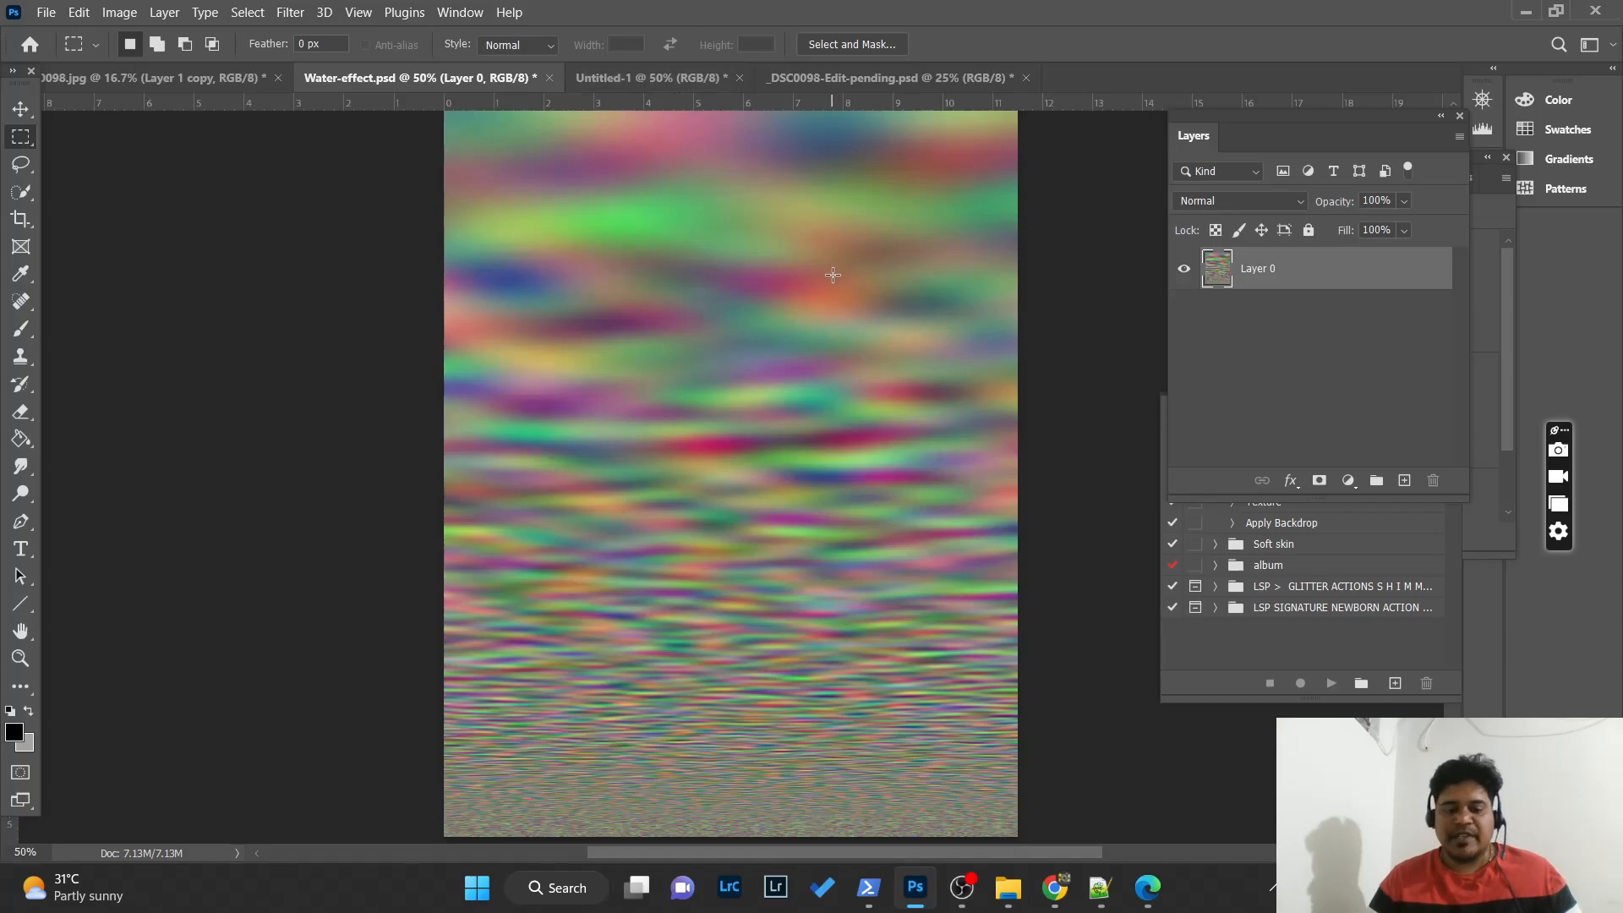
- Check the rotated ripple pattern against the maternity photo and undo the last distortion of the woman's reflection there
{"action": "left_click", "coordinate": [205, 72]}
{"action": "left_click", "coordinate": [399, 75]}
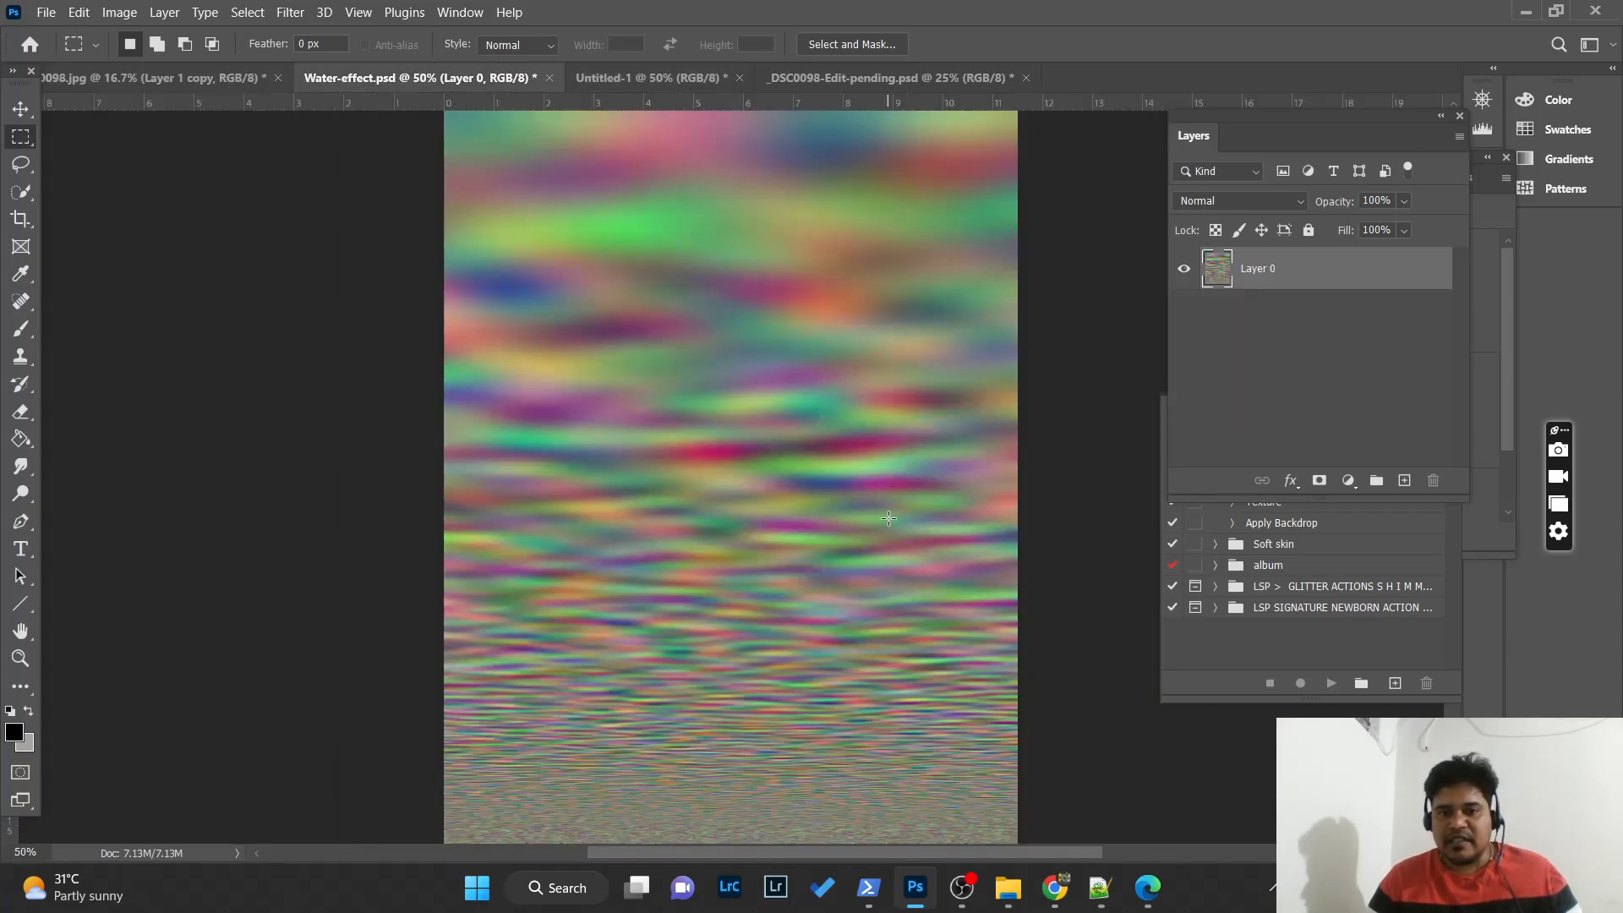
{"action": "left_click", "coordinate": [241, 78]}
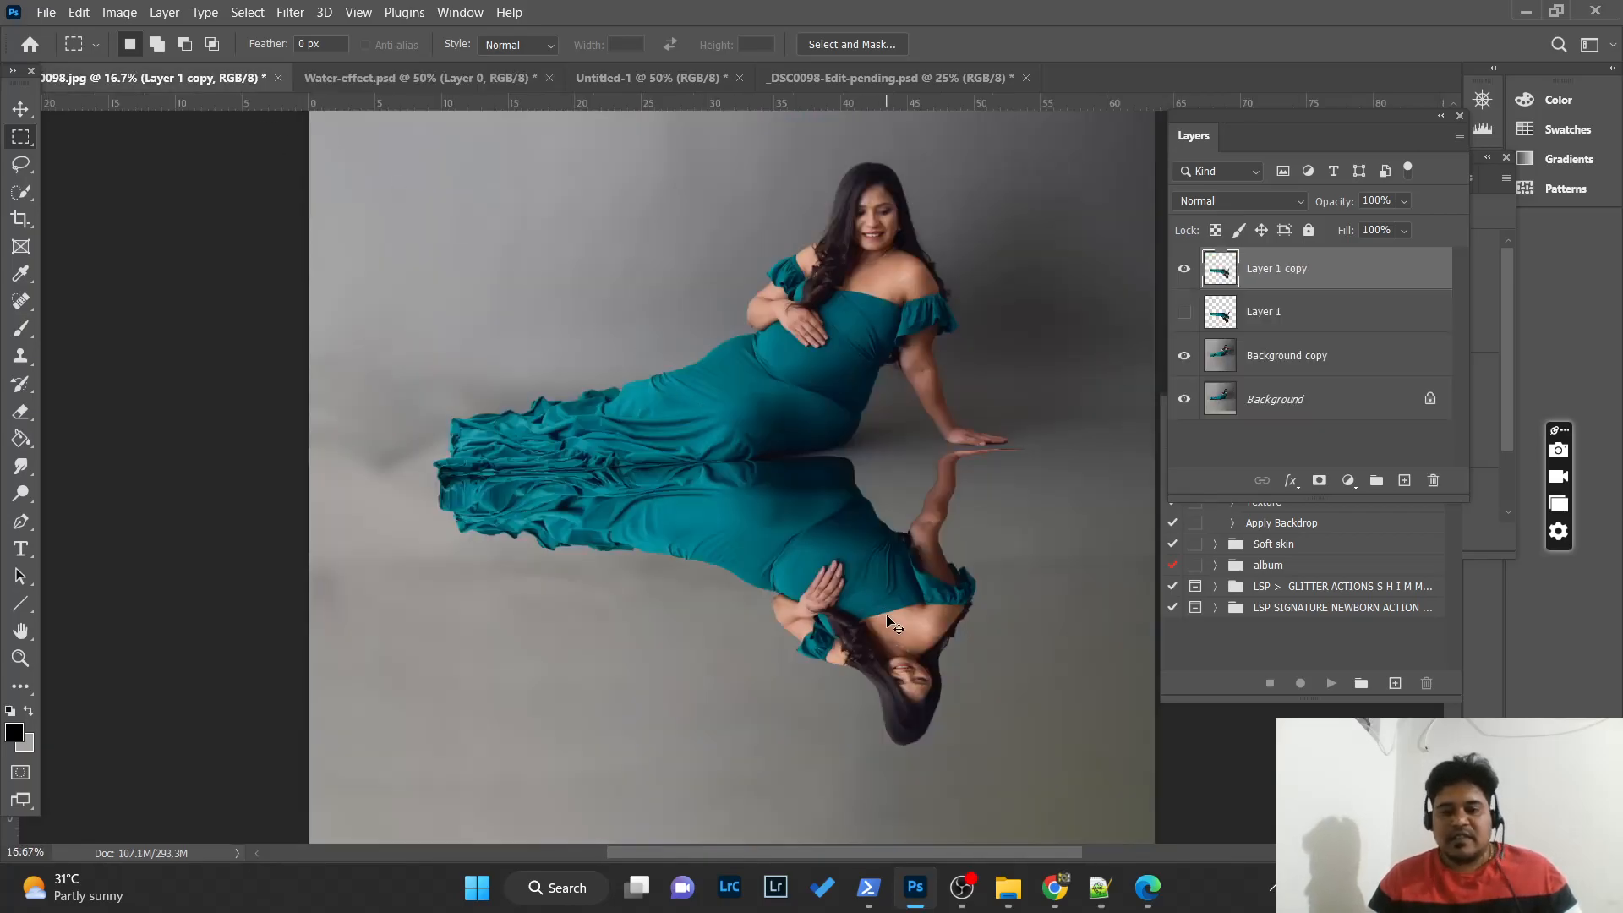
{"action": "key", "text": "ctrl+z"}
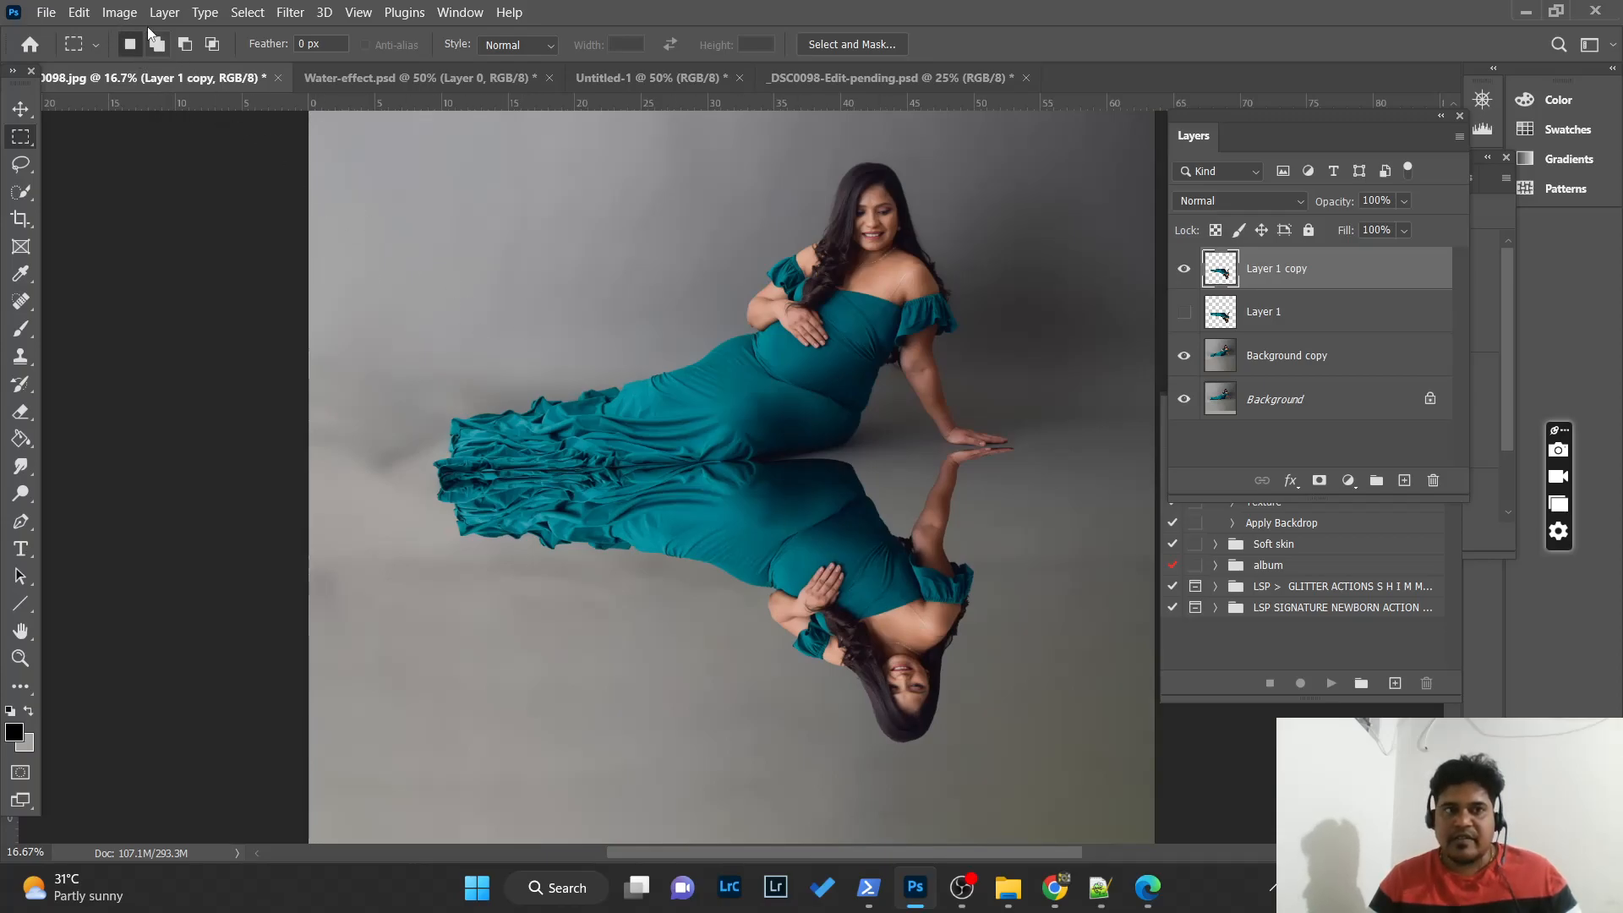
- Open the recent file Water-effect-2.psd to examine its ripple pattern, and return to the maternity photo
{"action": "left_click", "coordinate": [53, 16]}
{"action": "mouse_move", "coordinate": [152, 133]}
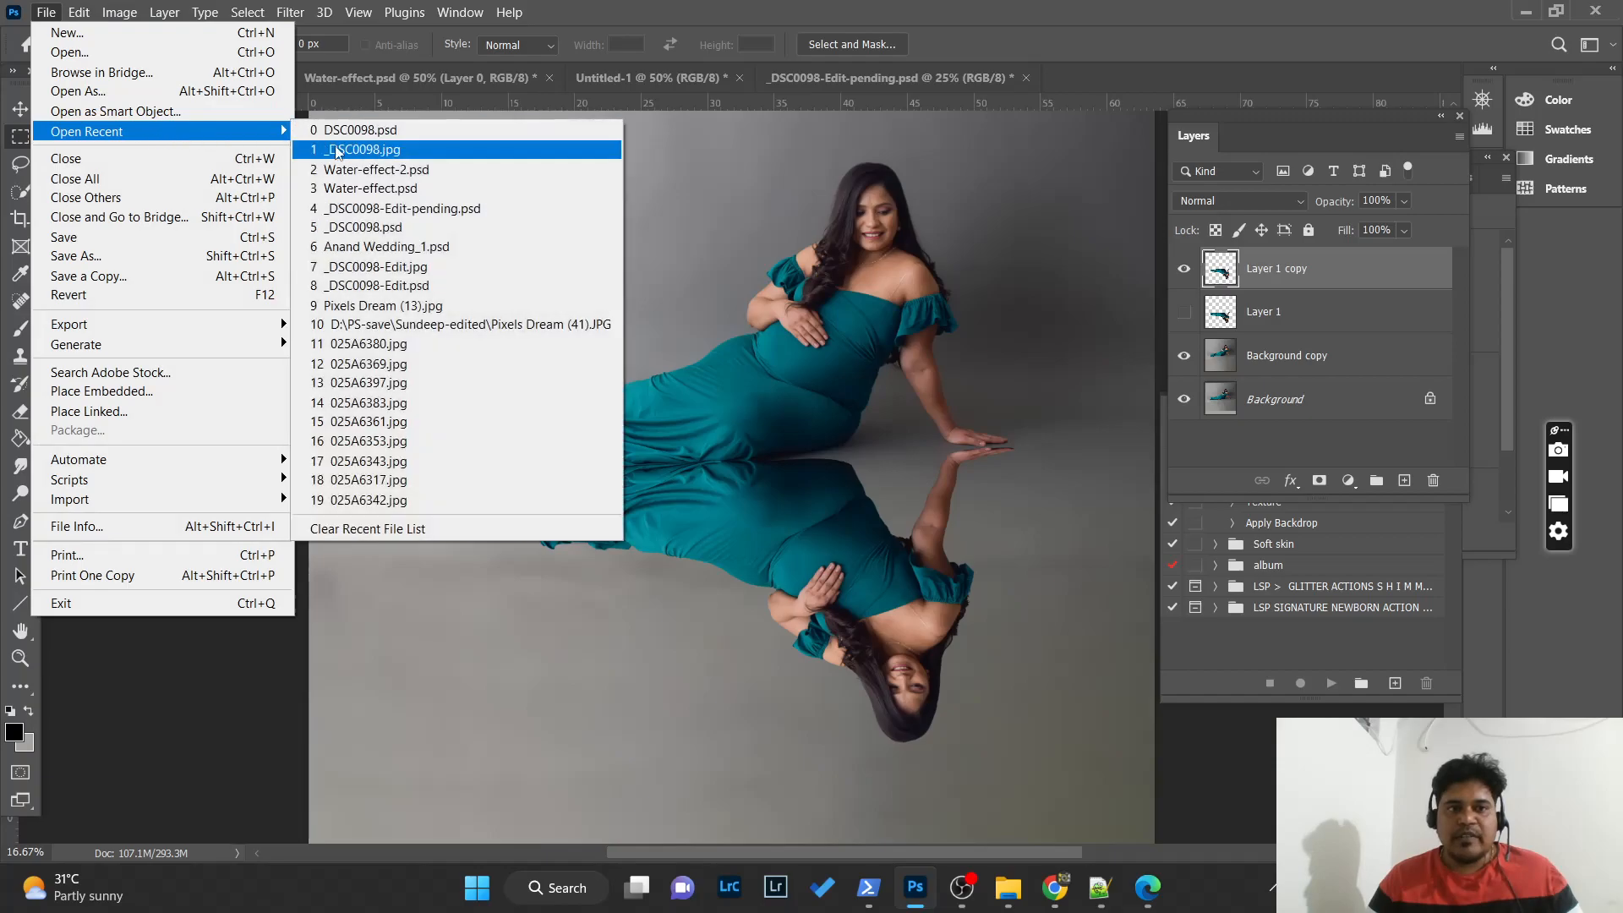
{"action": "left_click", "coordinate": [400, 171]}
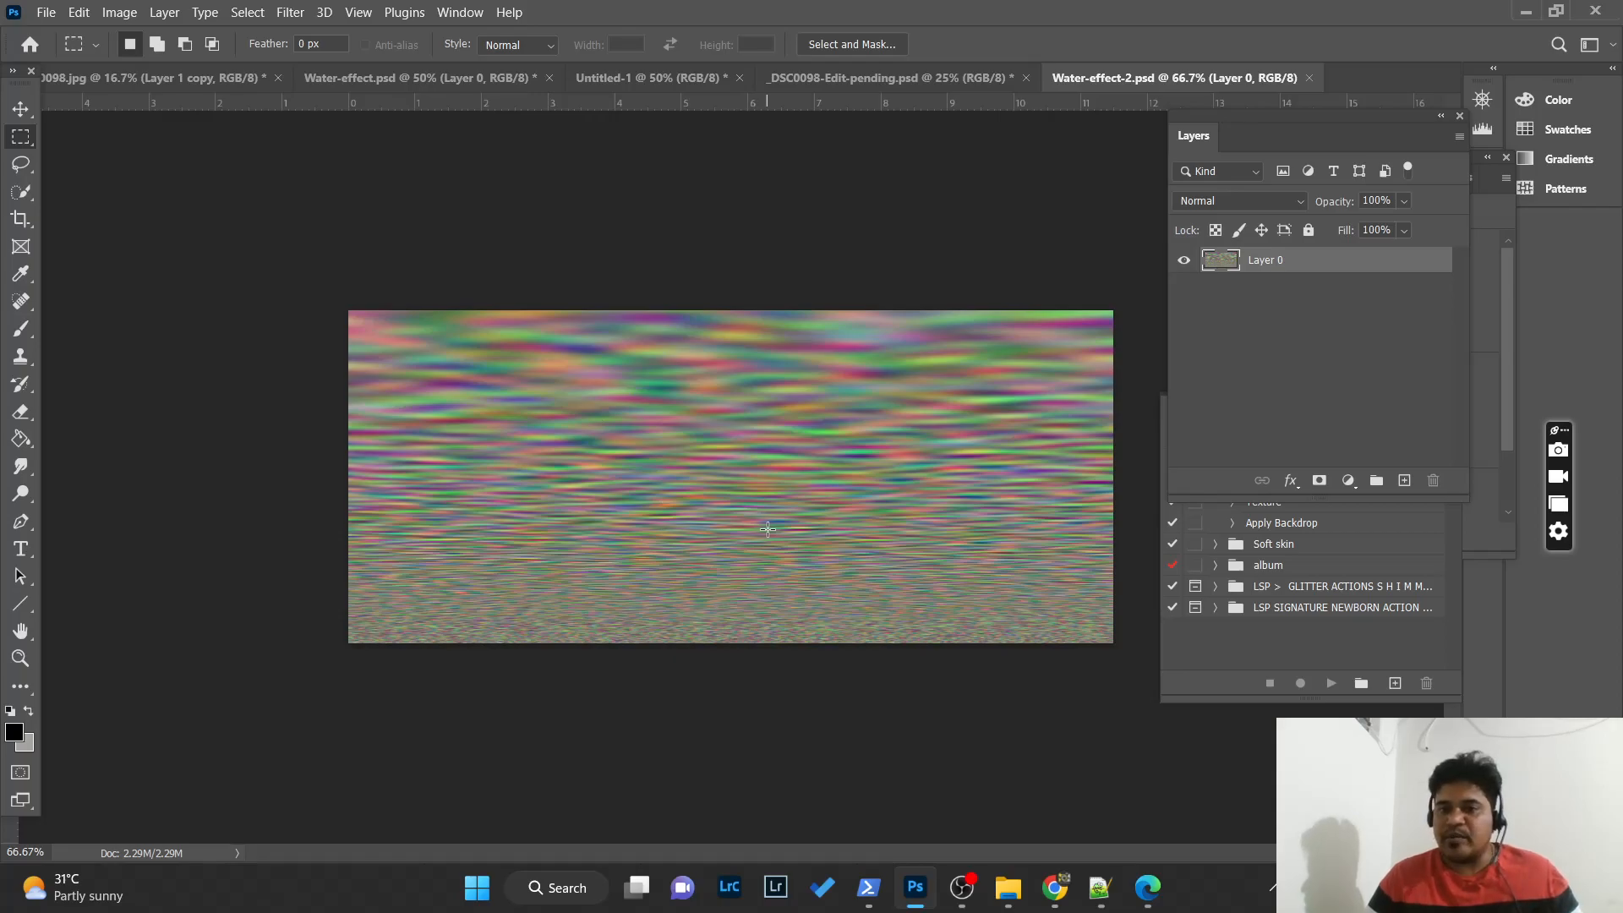
{"action": "left_click", "coordinate": [83, 76]}
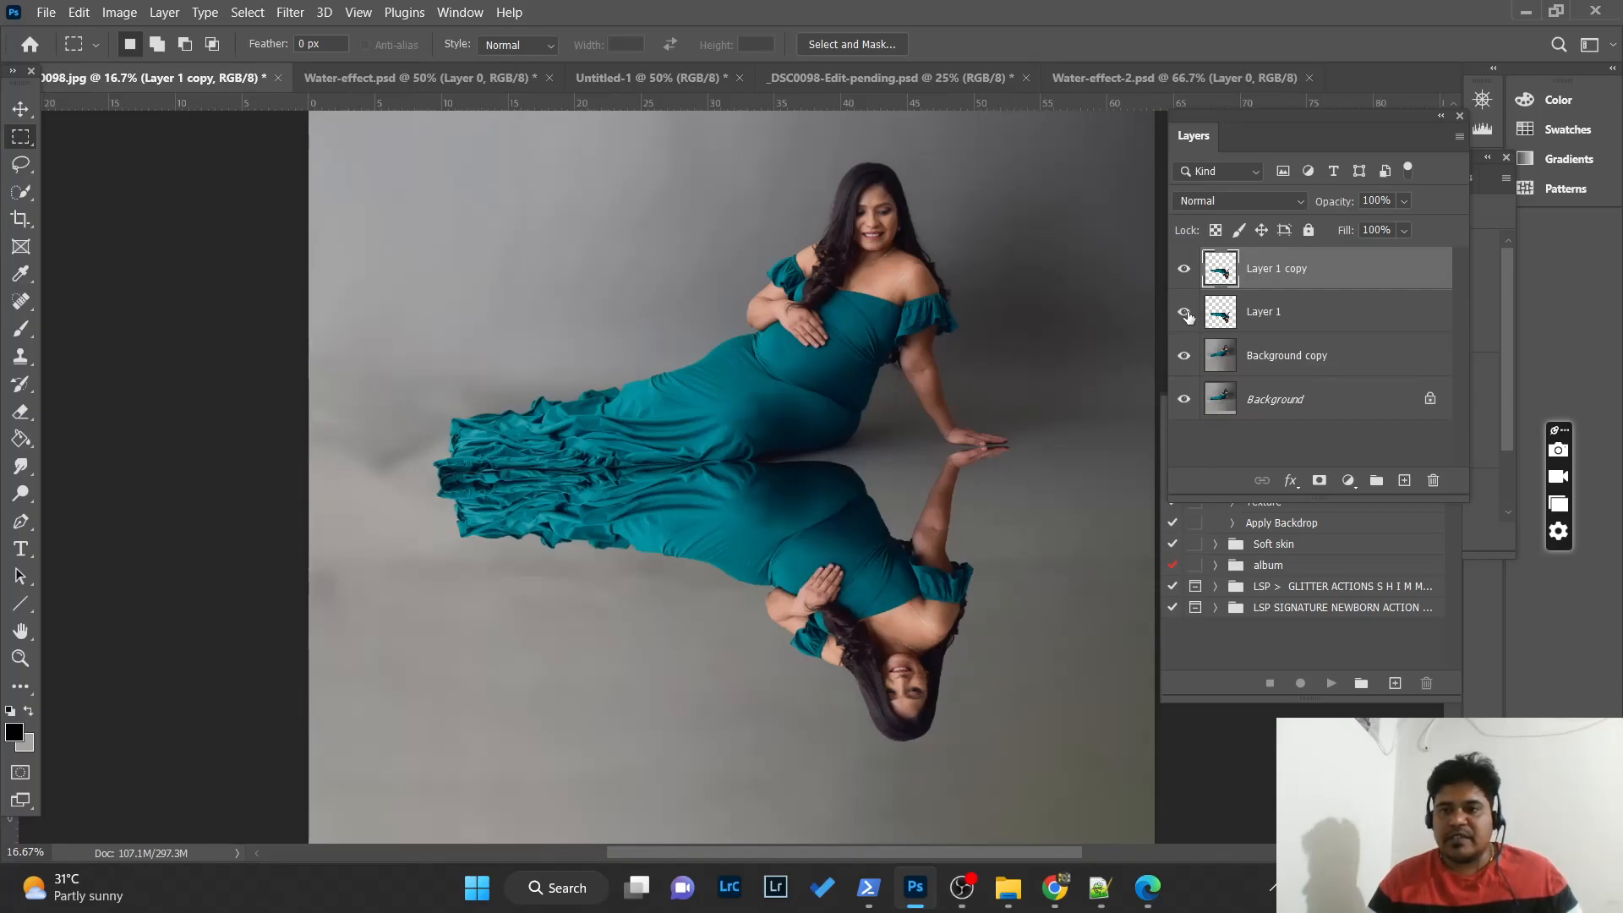
{"action": "left_click", "coordinate": [290, 11]}
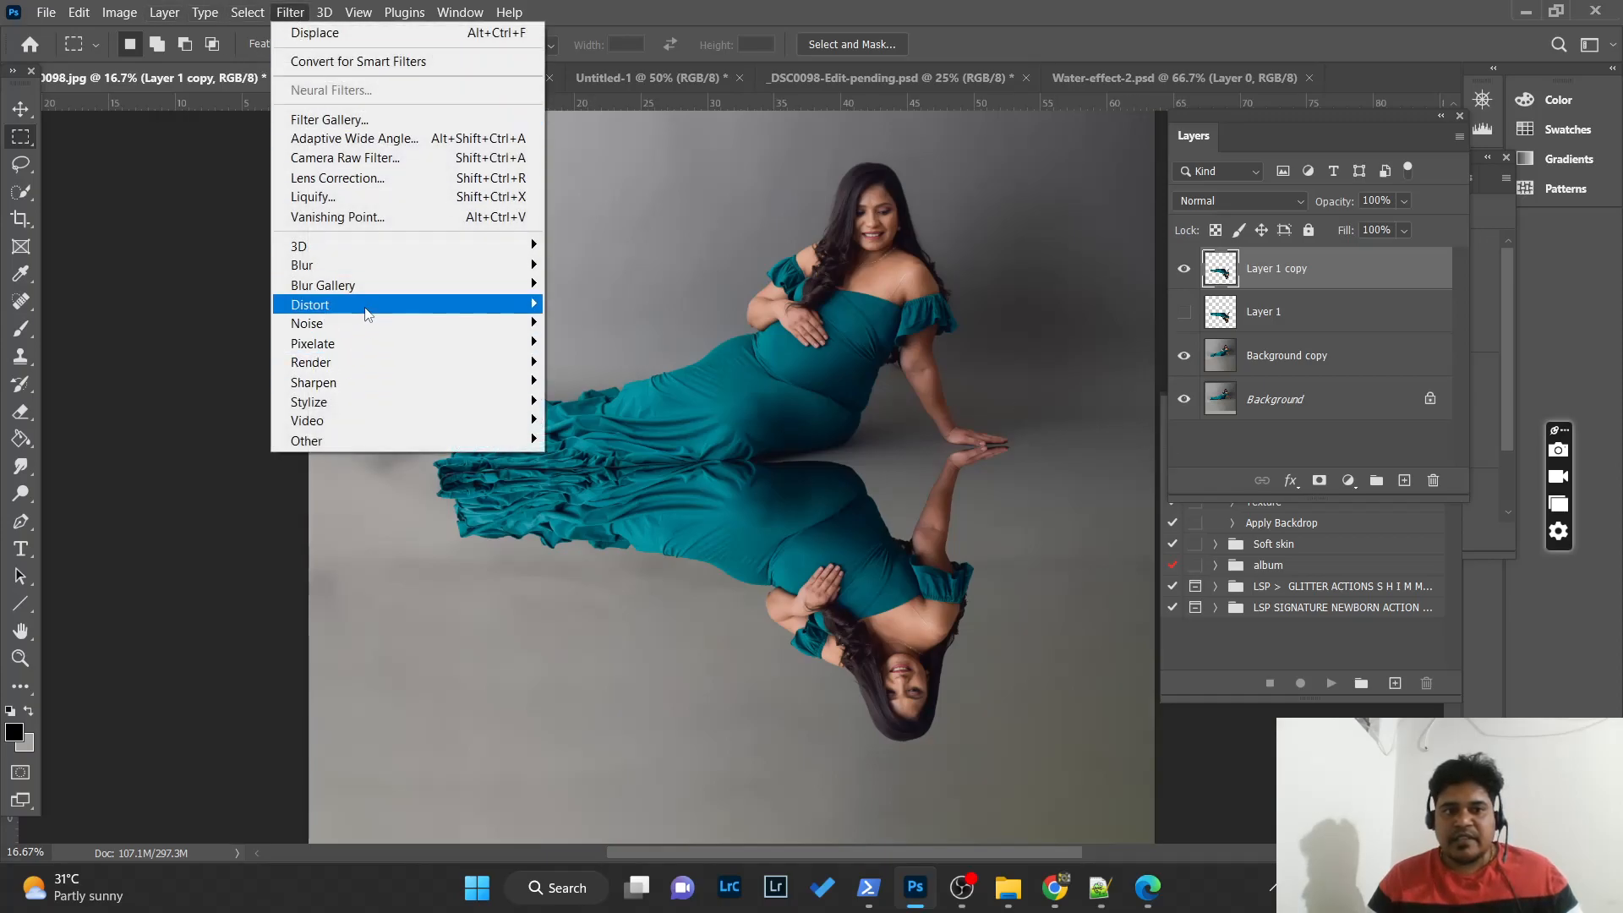
{"action": "mouse_move", "coordinate": [355, 306]}
{"action": "left_click", "coordinate": [587, 306]}
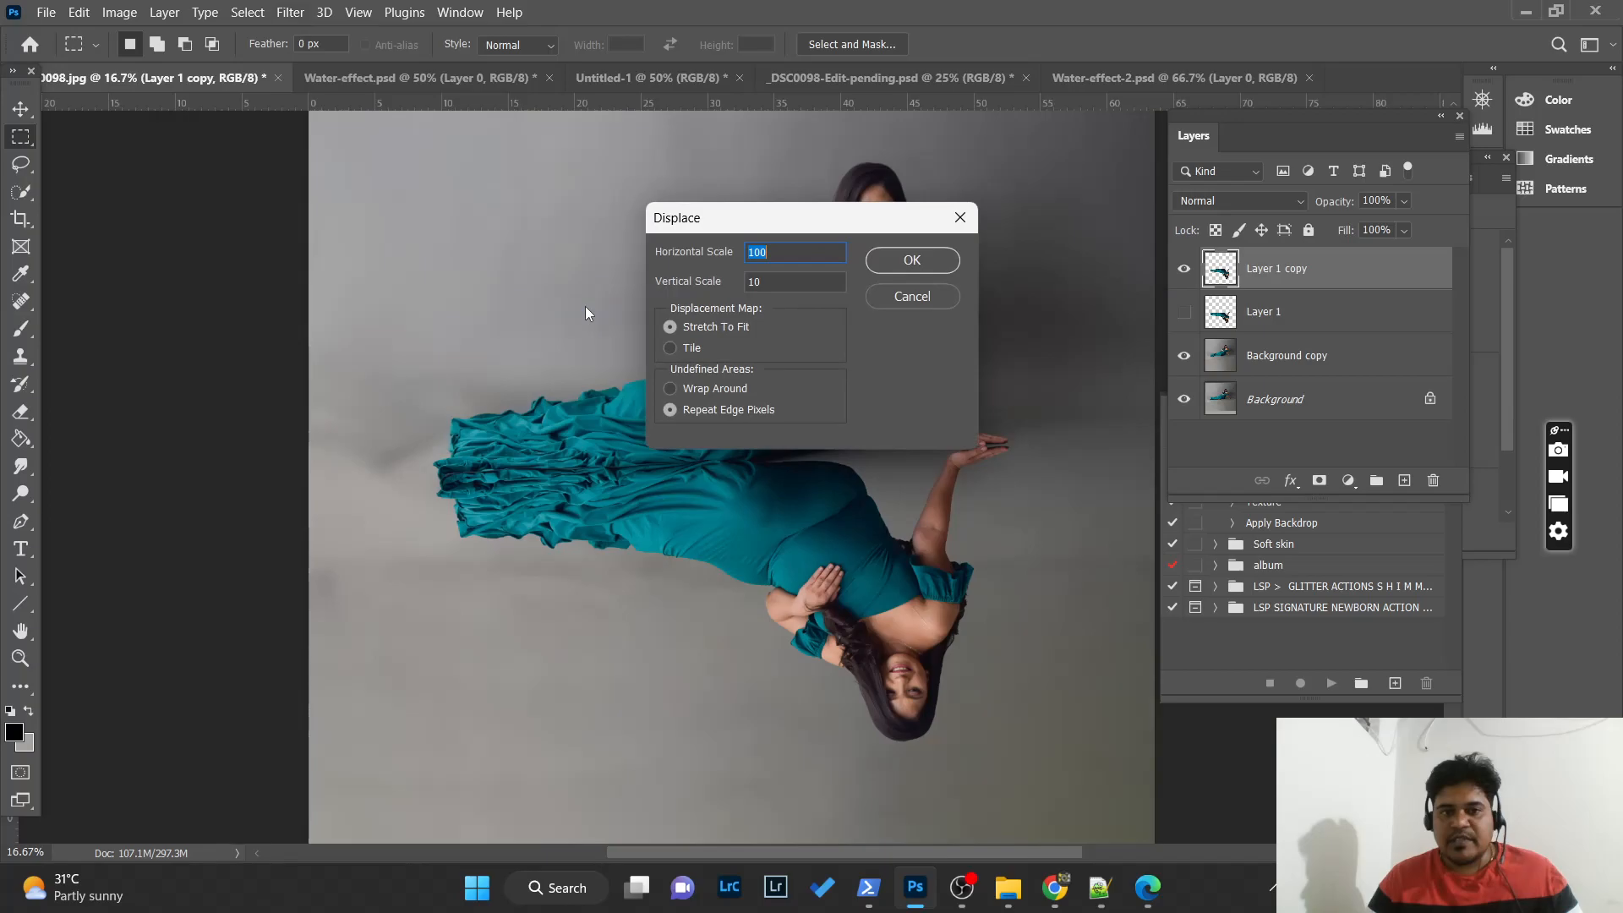
{"action": "left_click", "coordinate": [906, 295]}
- Apply the Displace filter to Layer 1 copy with horizontal and vertical scales of 50, loading a saved displacement map
{"action": "left_click", "coordinate": [289, 11]}
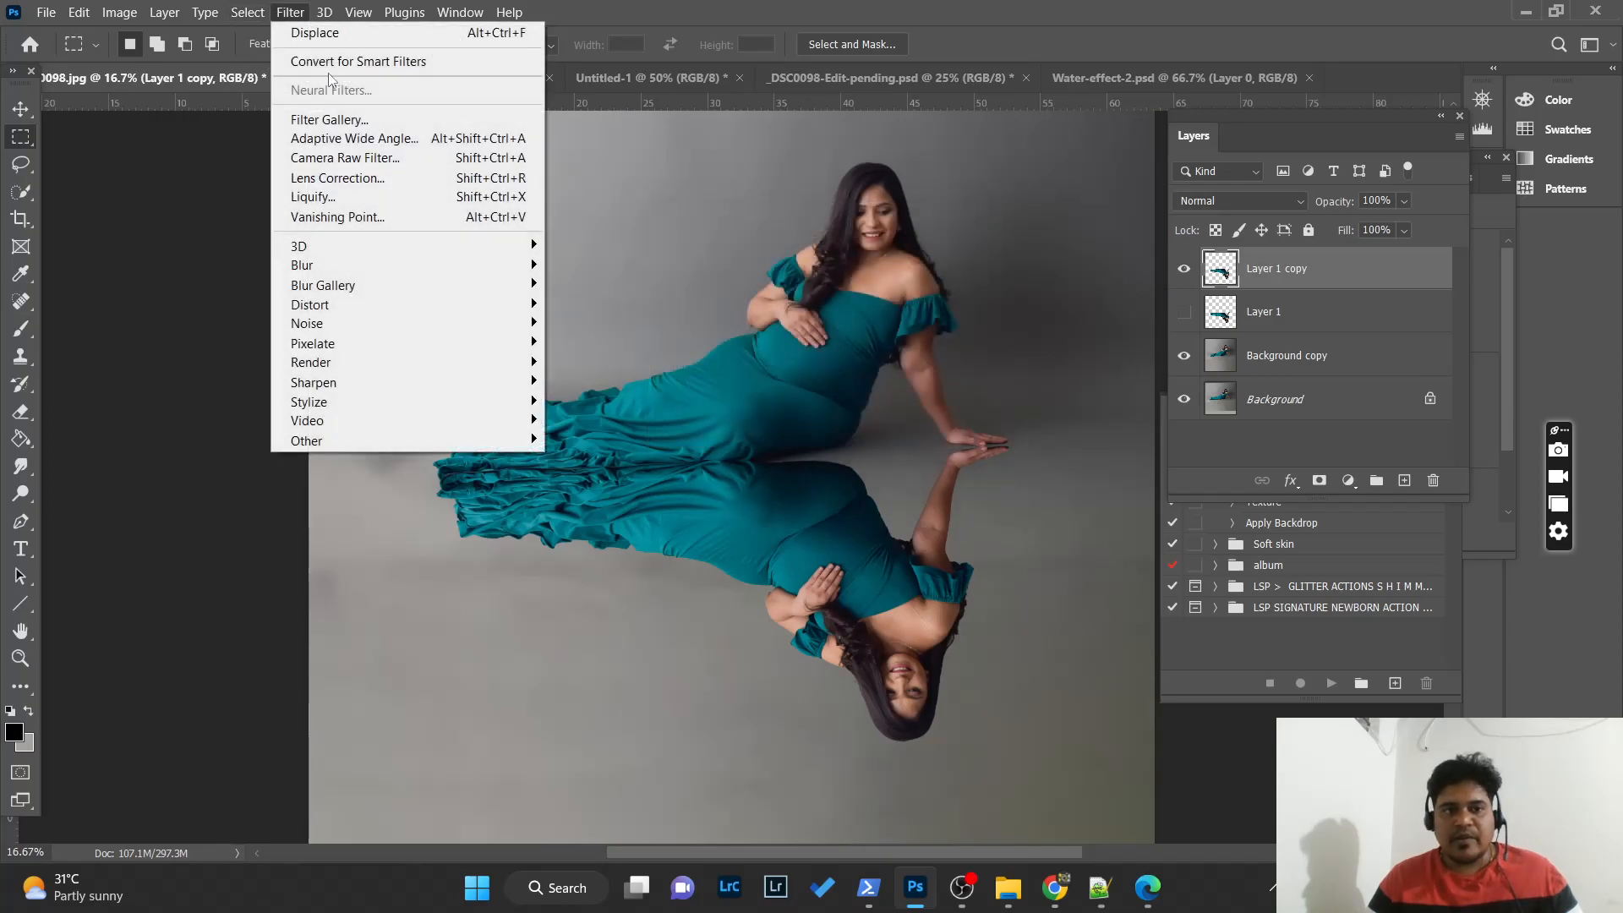
{"action": "mouse_move", "coordinate": [355, 305]}
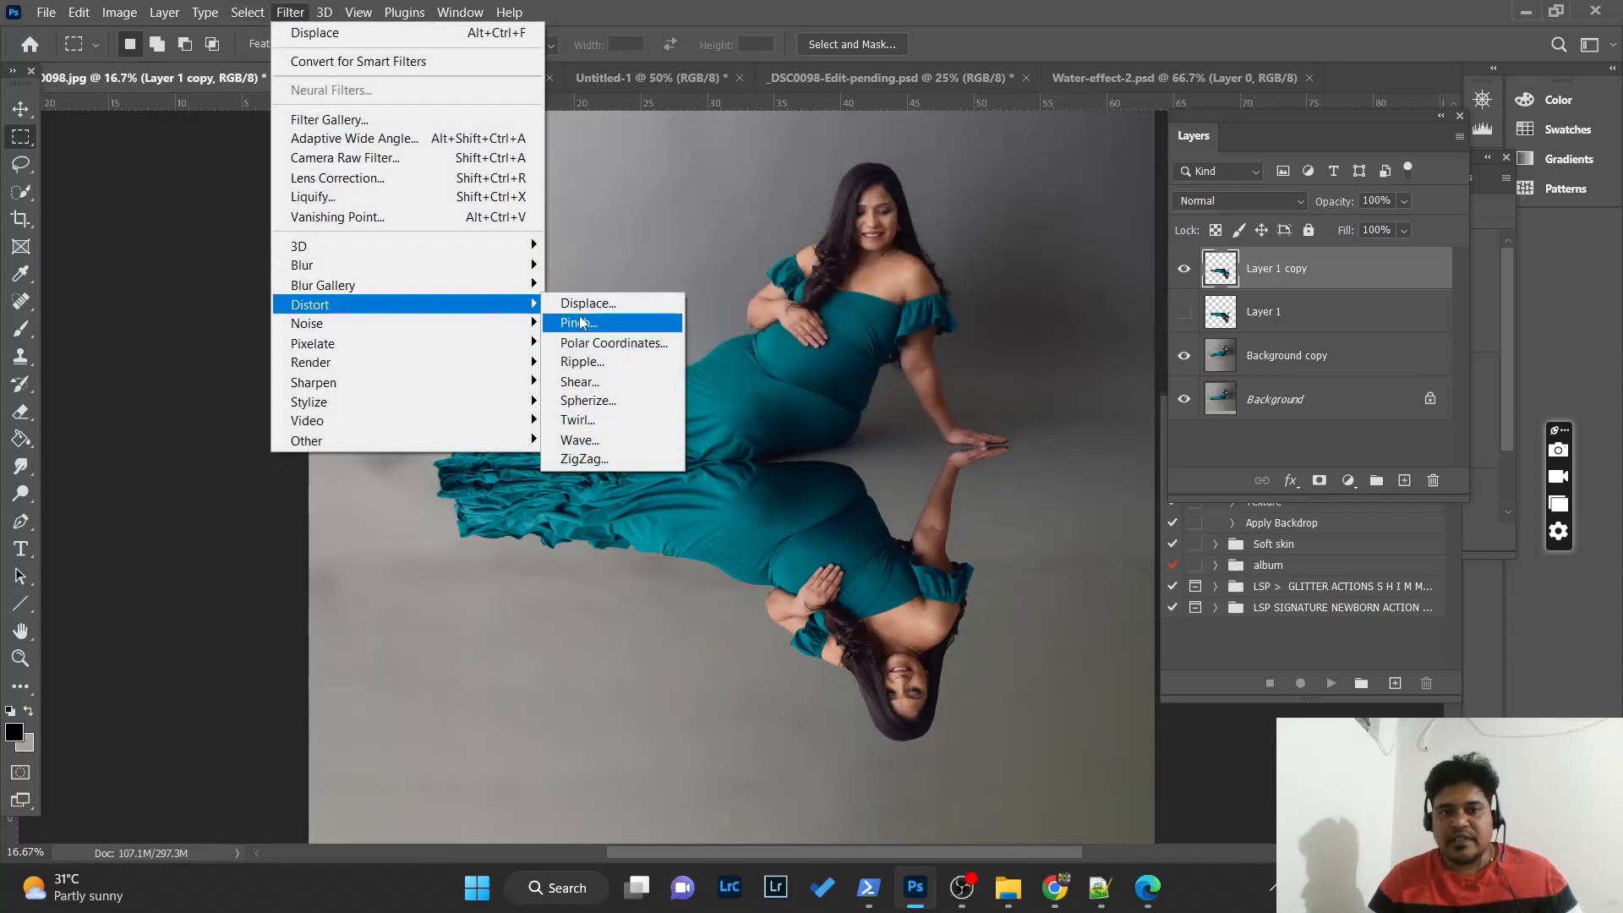
{"action": "left_click", "coordinate": [585, 305]}
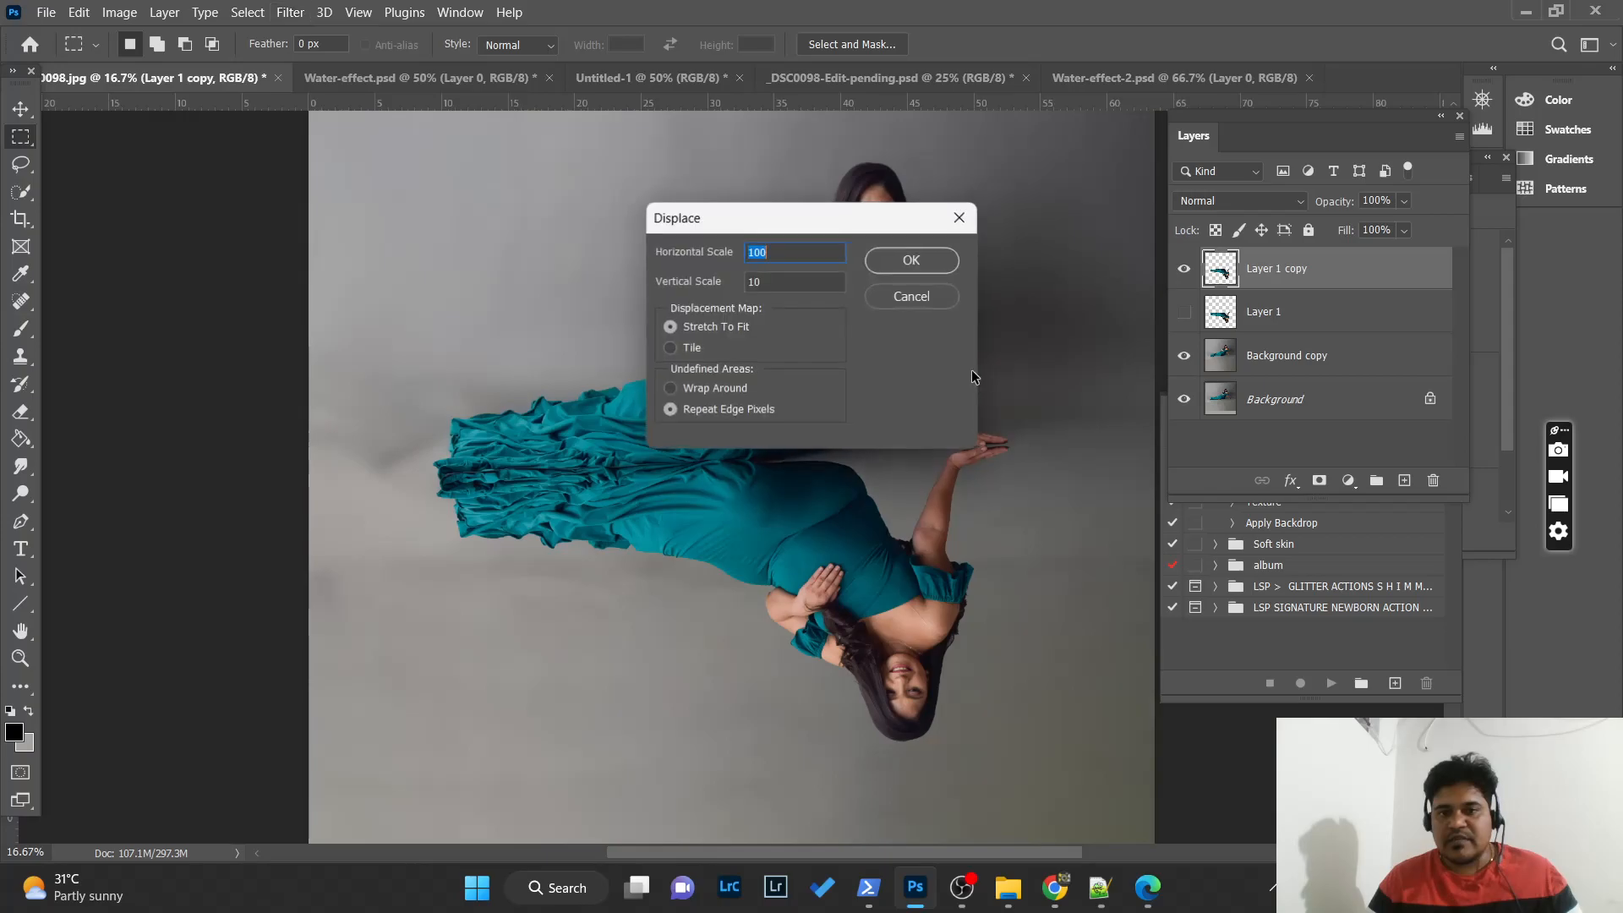
{"action": "double_click", "coordinate": [779, 257]}
{"action": "type", "text": "5"}
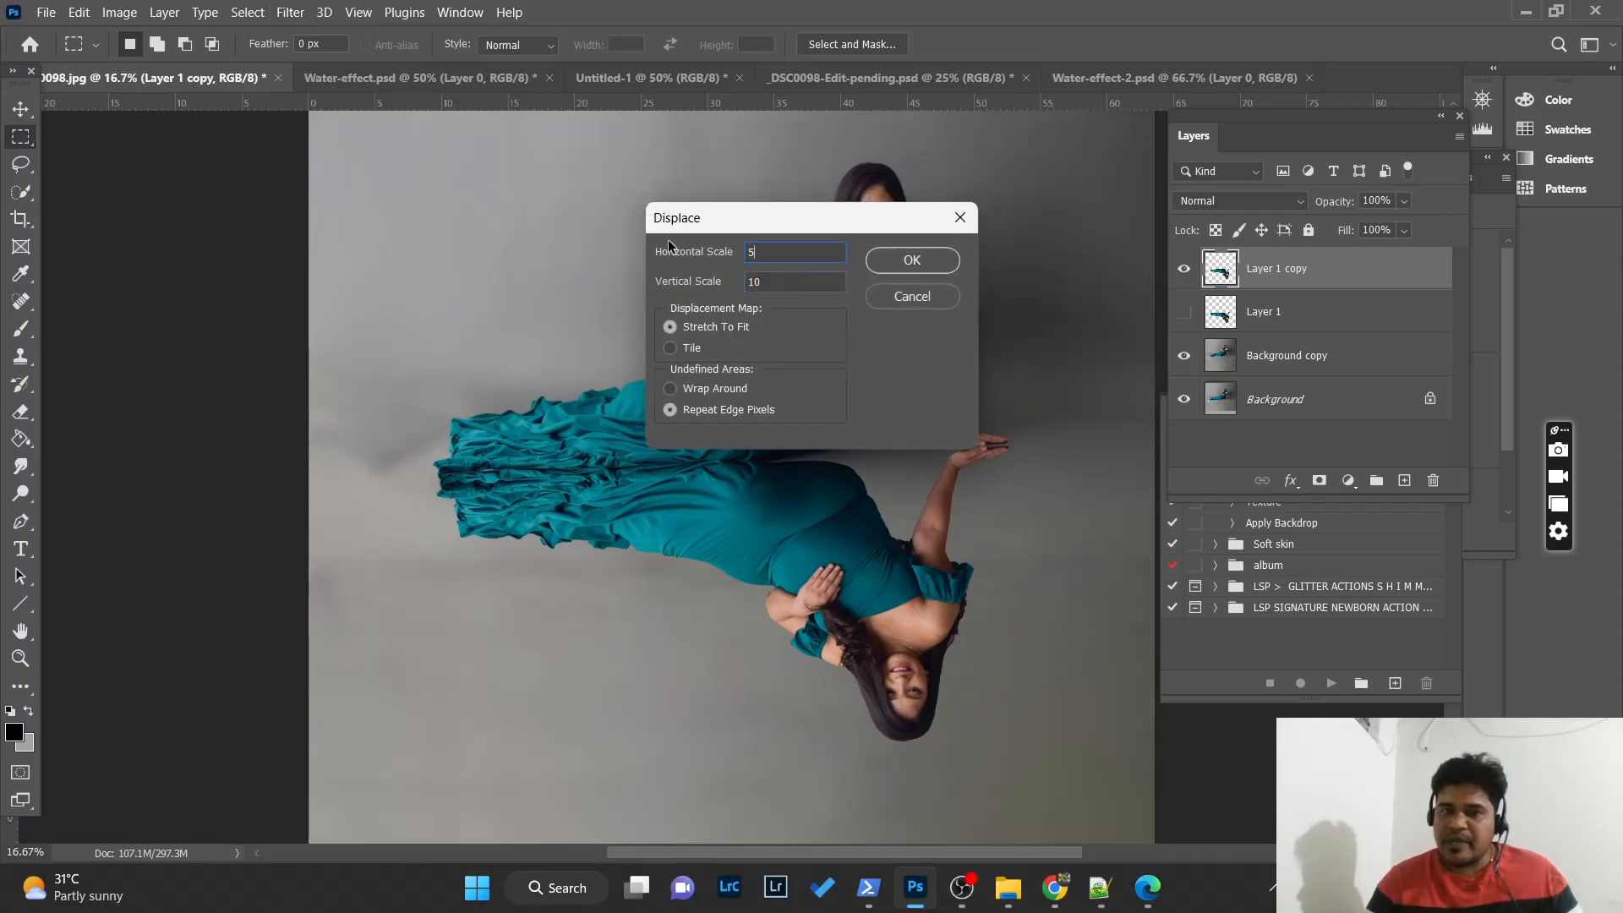
{"action": "type", "text": "0"}
{"action": "key", "text": "Tab"}
{"action": "type", "text": "50"}
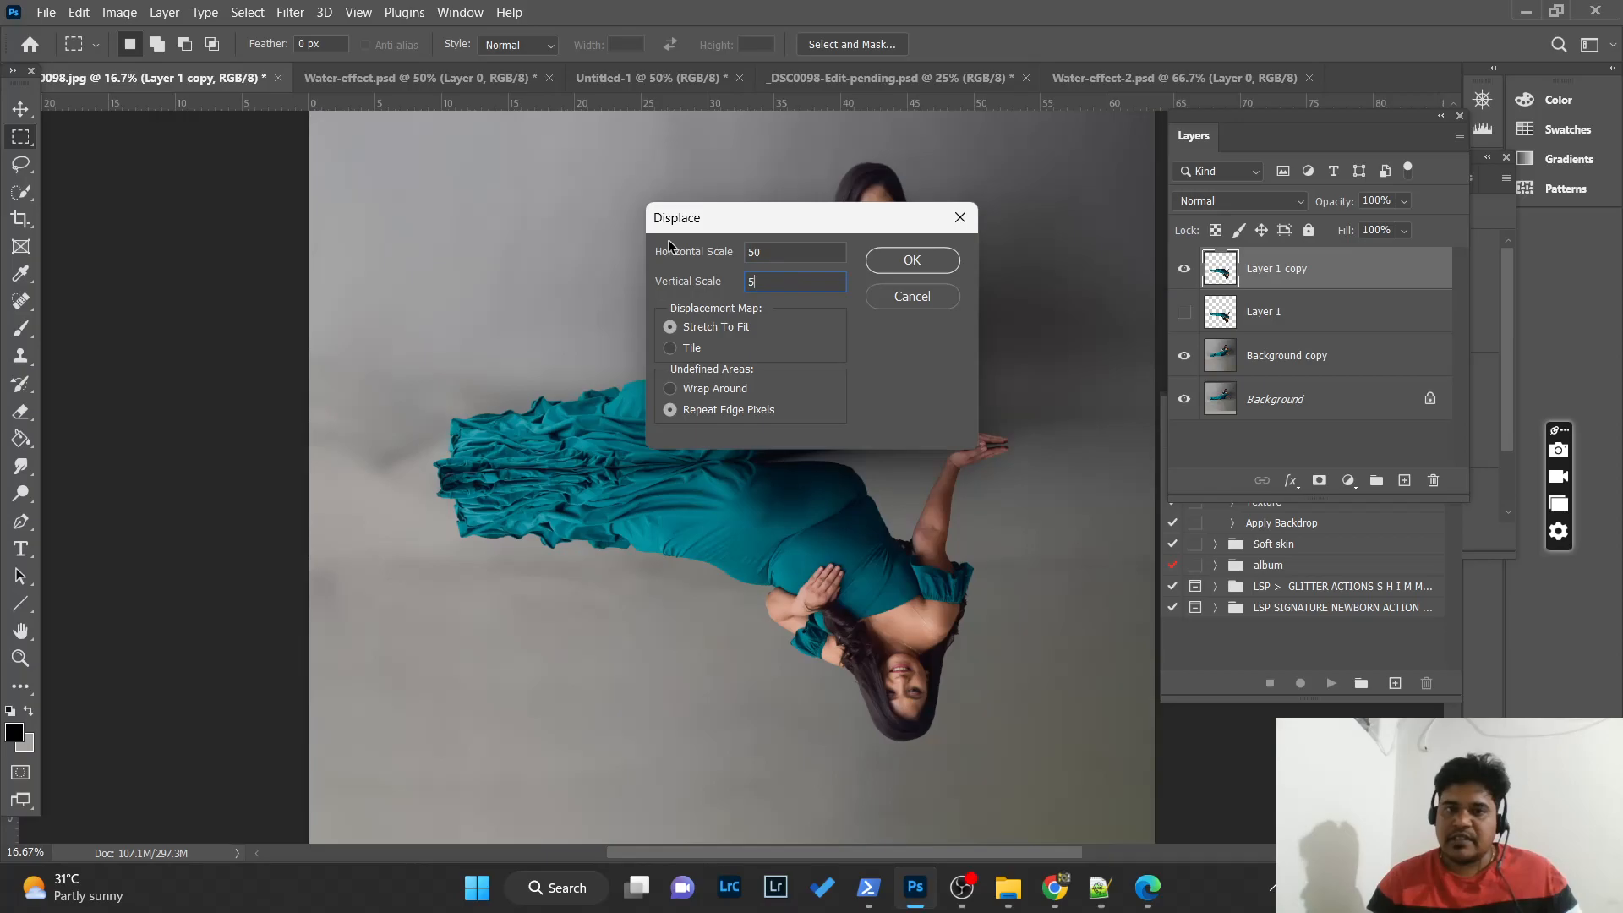
{"action": "left_click", "coordinate": [912, 261]}
{"action": "scroll", "coordinate": [508, 296], "scroll_direction": "down", "scroll_amount": 3}
{"action": "double_click", "coordinate": [314, 382]}
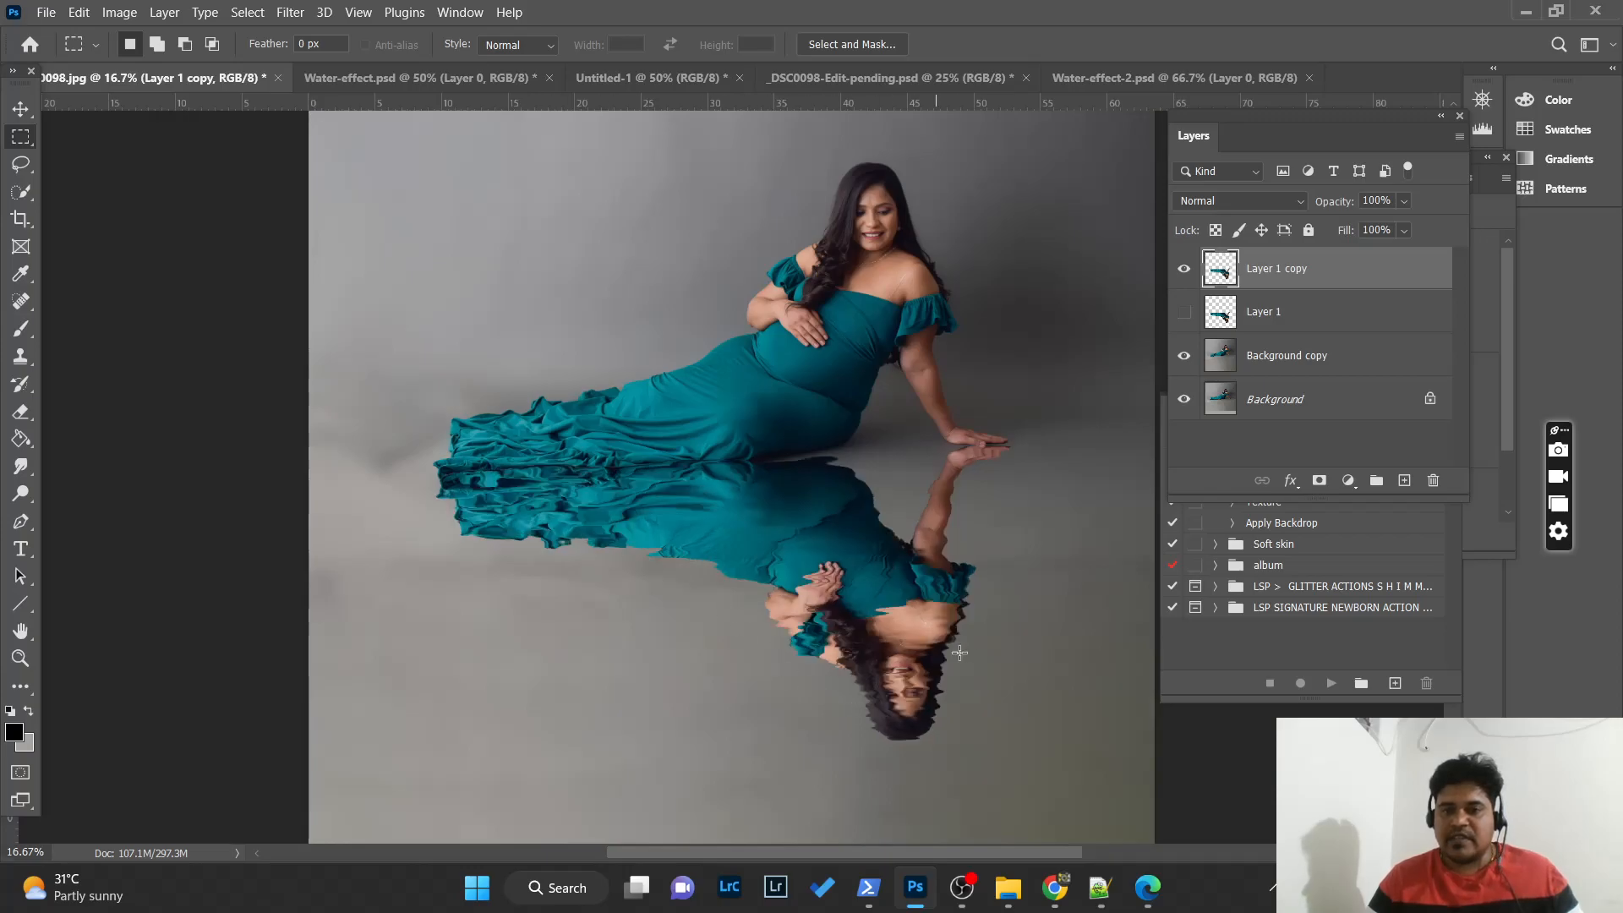
- Inspect the rippled reflection, make Layer 1 visible beneath it, and add a white layer mask to Layer 1 copy
{"action": "scroll", "coordinate": [955, 736], "scroll_direction": "down", "scroll_amount": 2}
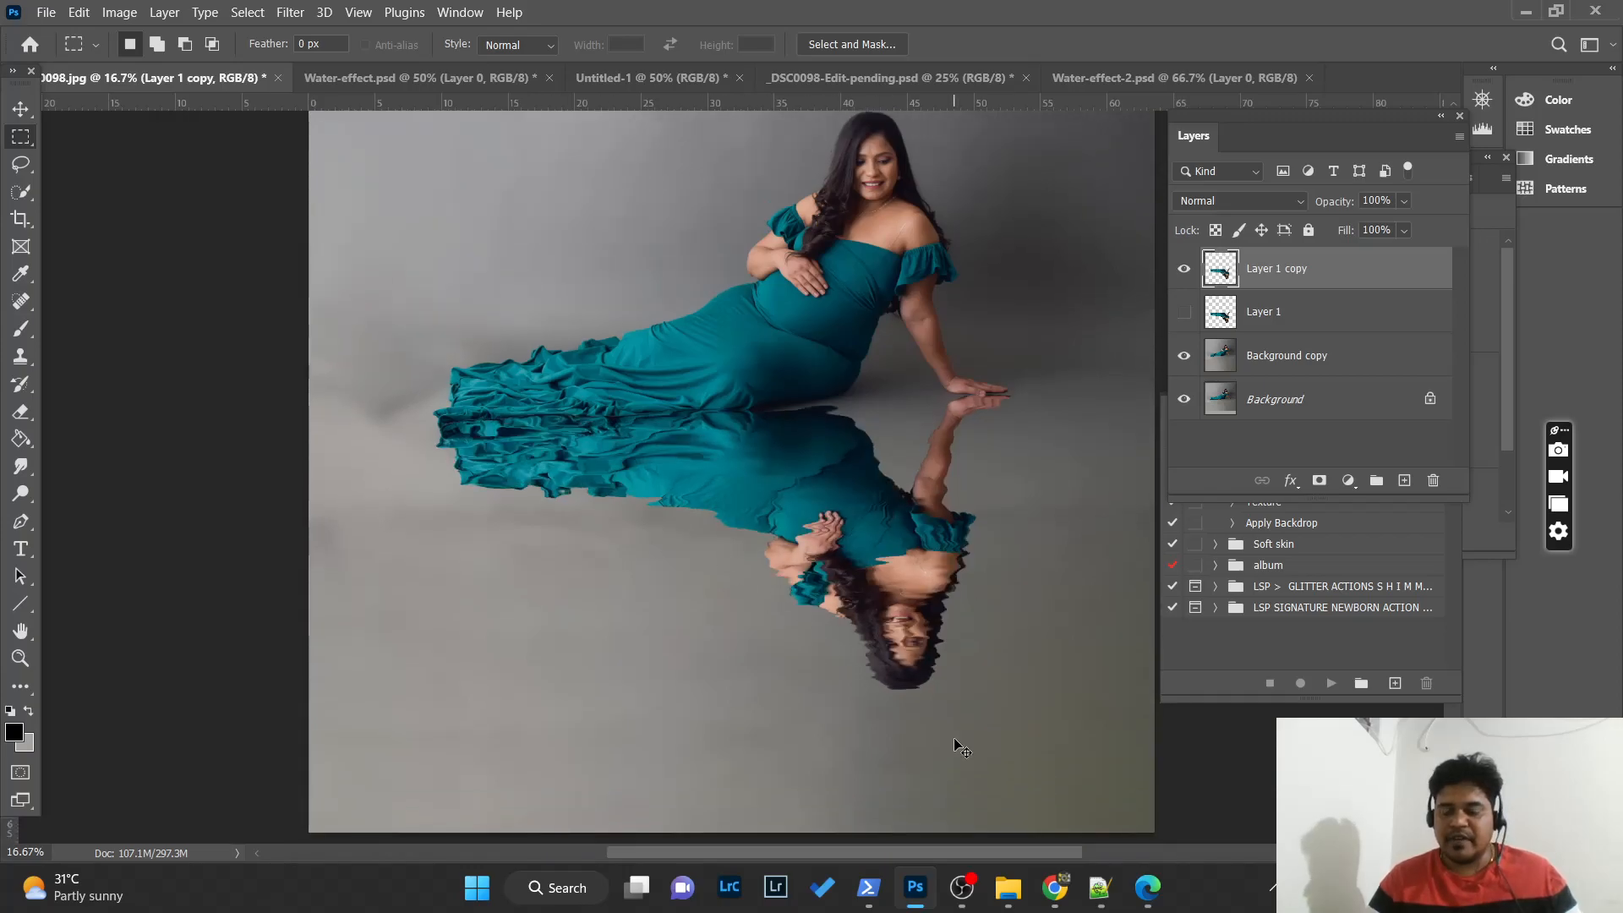
{"action": "key", "text": "ctrl+plus"}
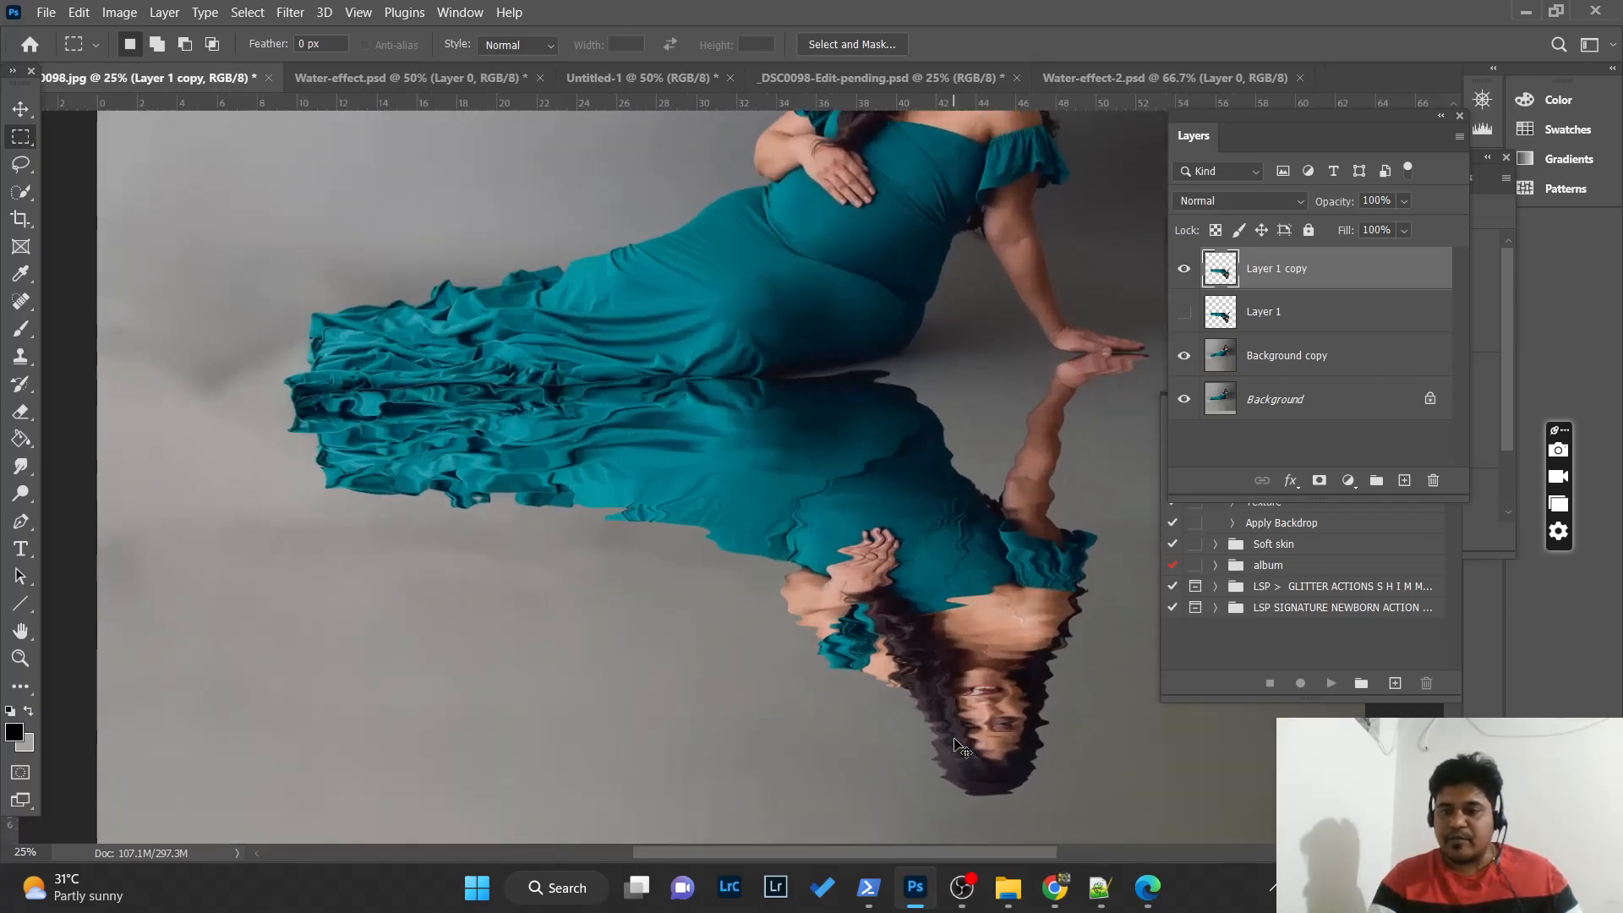
{"action": "key", "text": "ctrl+minus"}
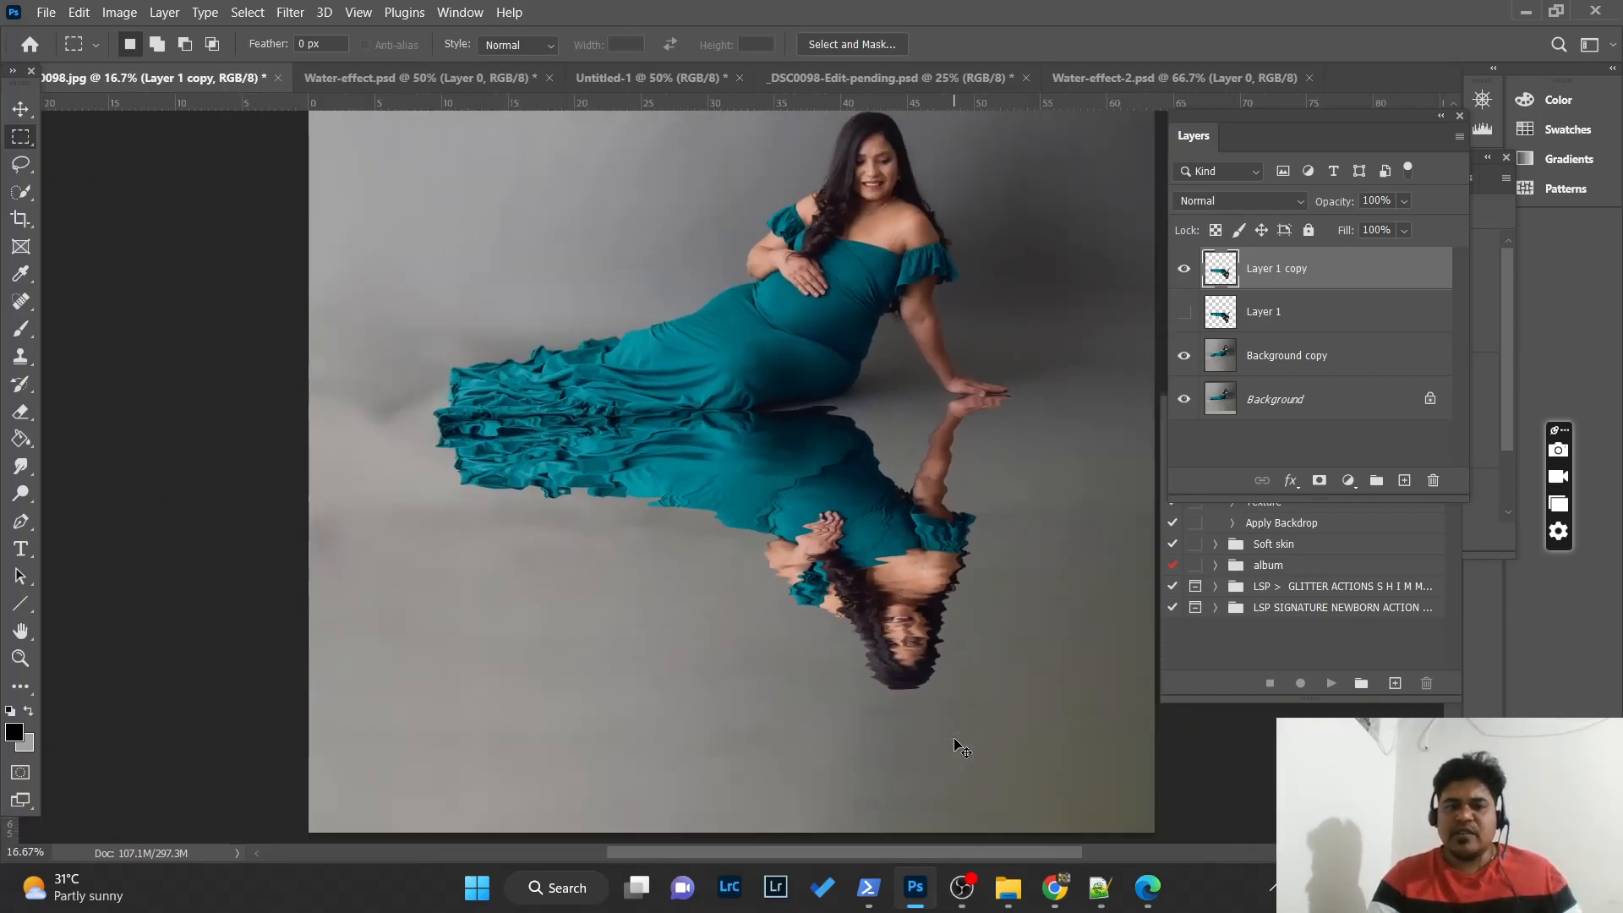
{"action": "left_click", "coordinate": [20, 108]}
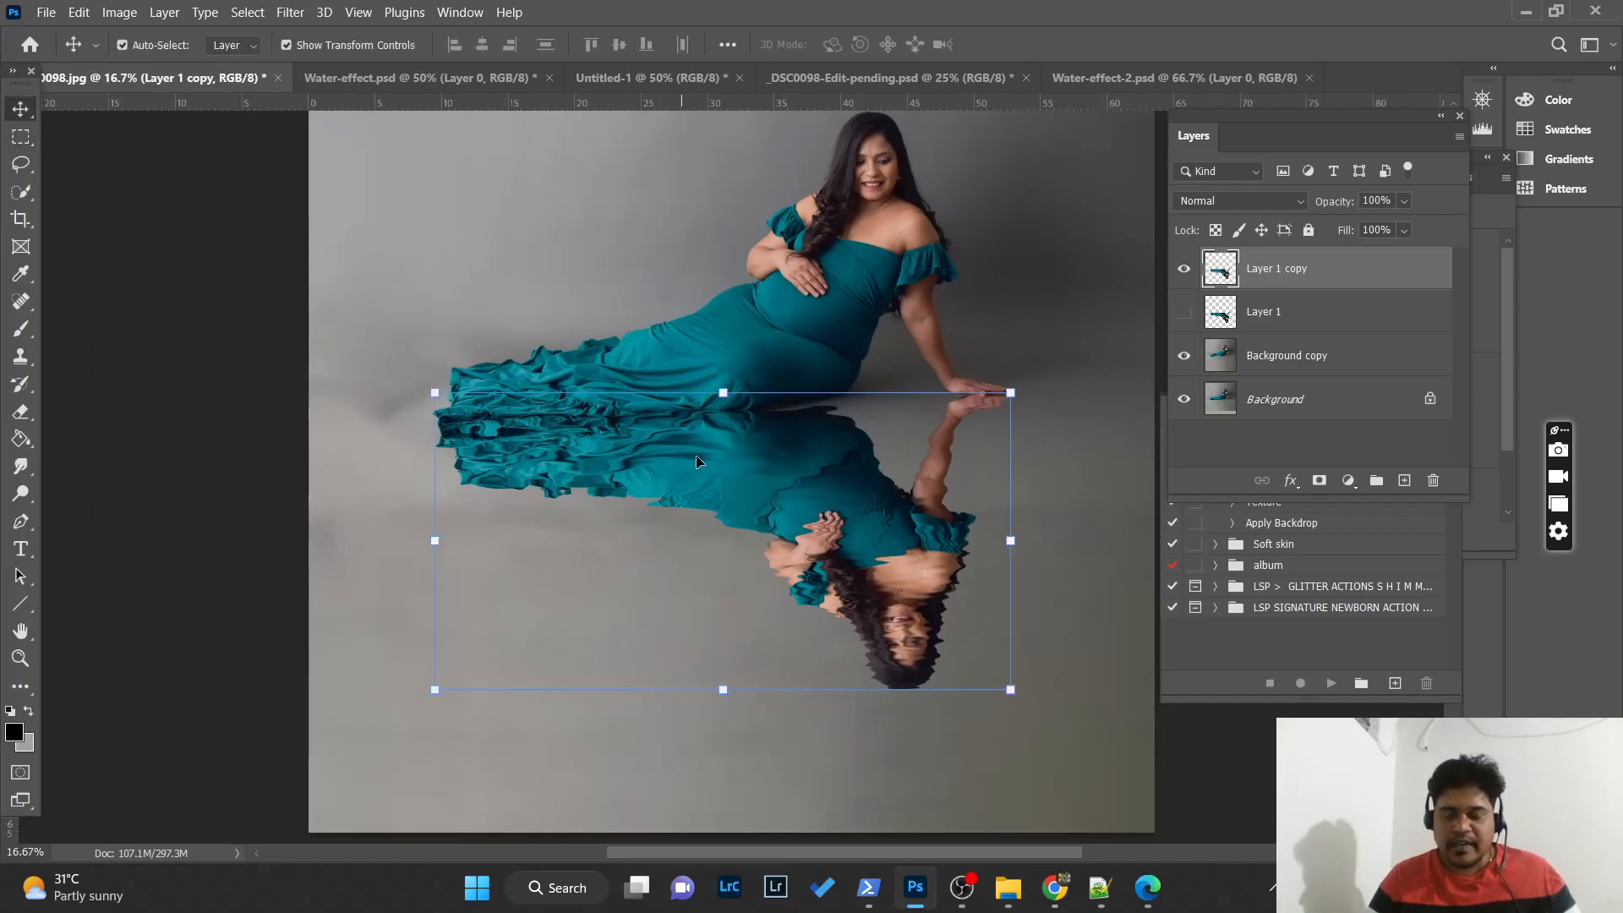
{"action": "left_click", "coordinate": [1184, 269]}
{"action": "left_click", "coordinate": [1184, 269]}
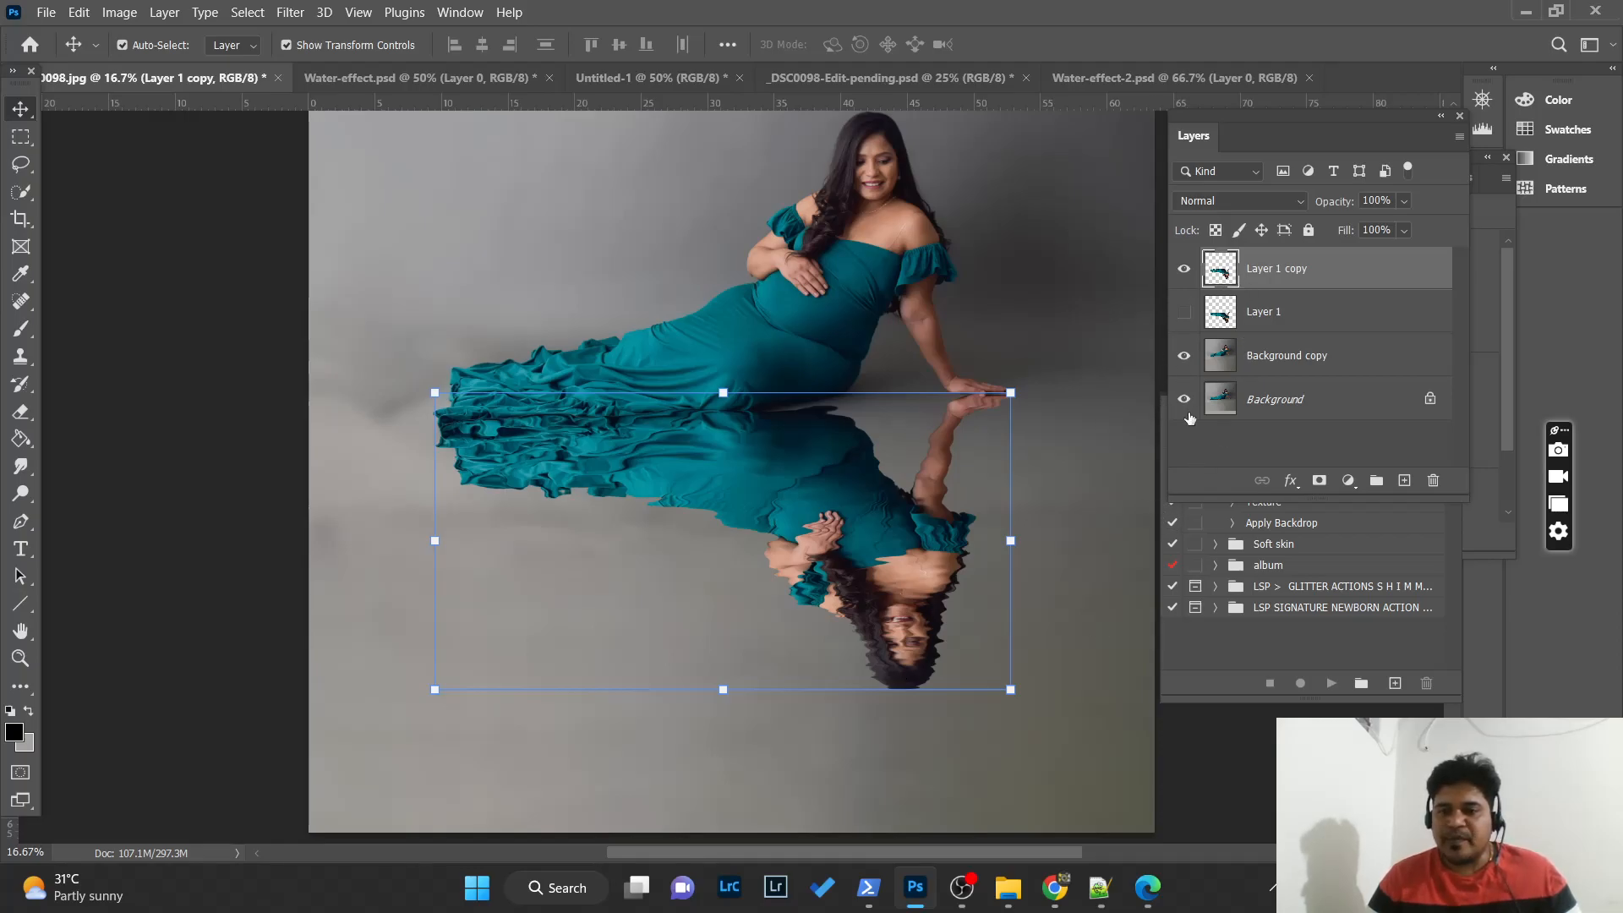
{"action": "left_click", "coordinate": [1184, 312]}
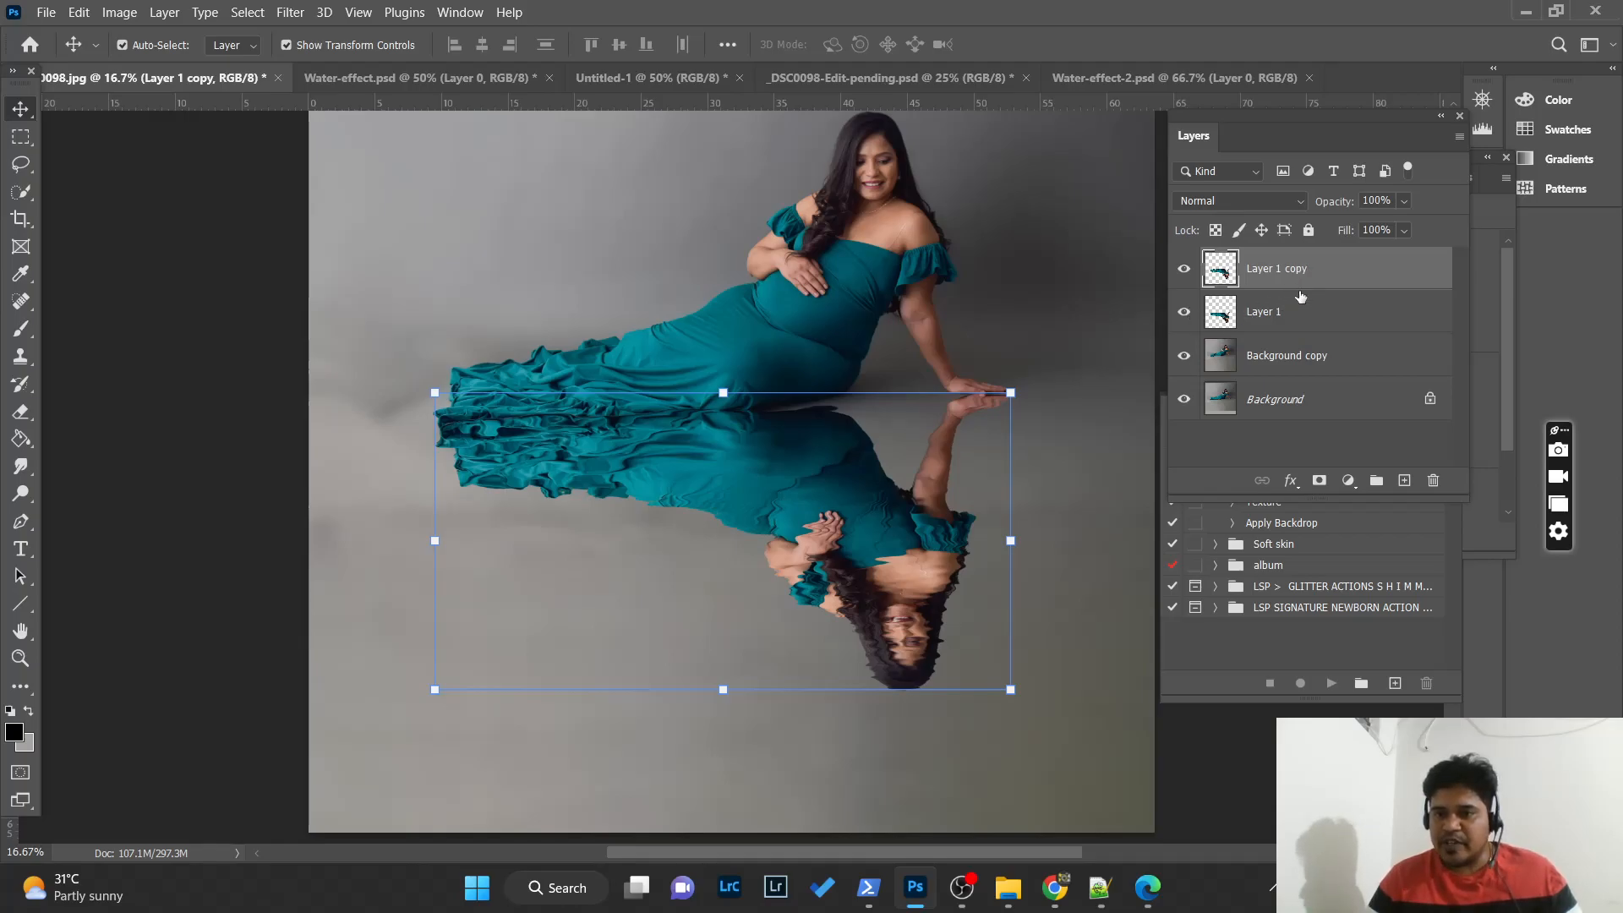
{"action": "left_click", "coordinate": [1325, 480]}
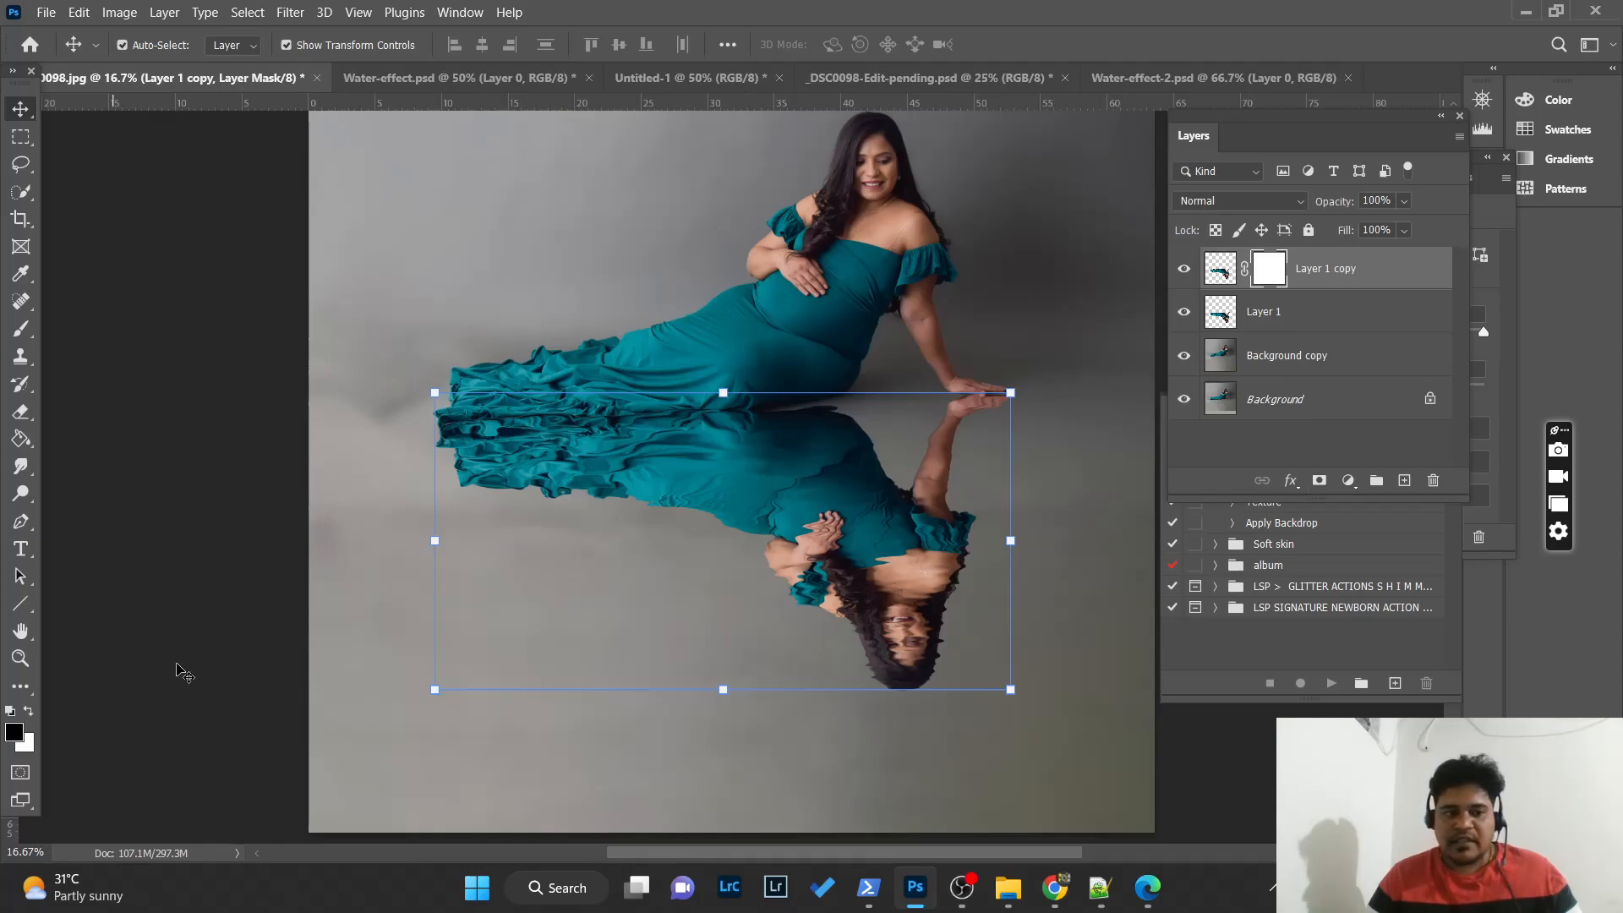
- Fade out the ripples around the reflected head with repeated upward black-to-transparent gradients on Layer 1 copy's mask
{"action": "scroll", "coordinate": [262, 613], "scroll_direction": "down", "scroll_amount": 2}
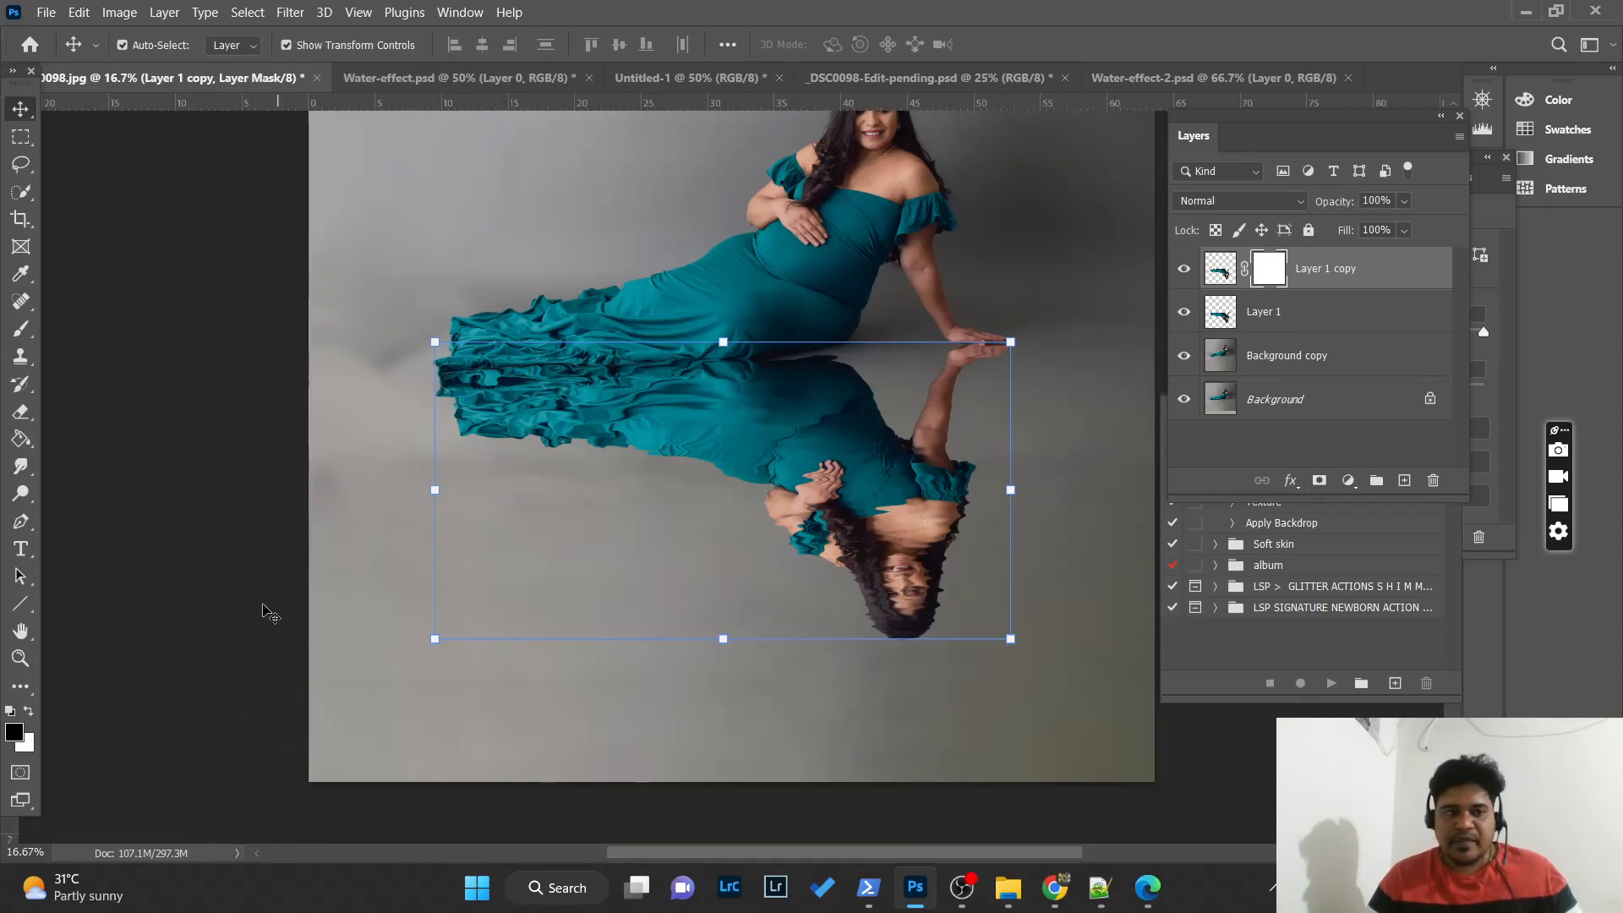
{"action": "right_click", "coordinate": [15, 445]}
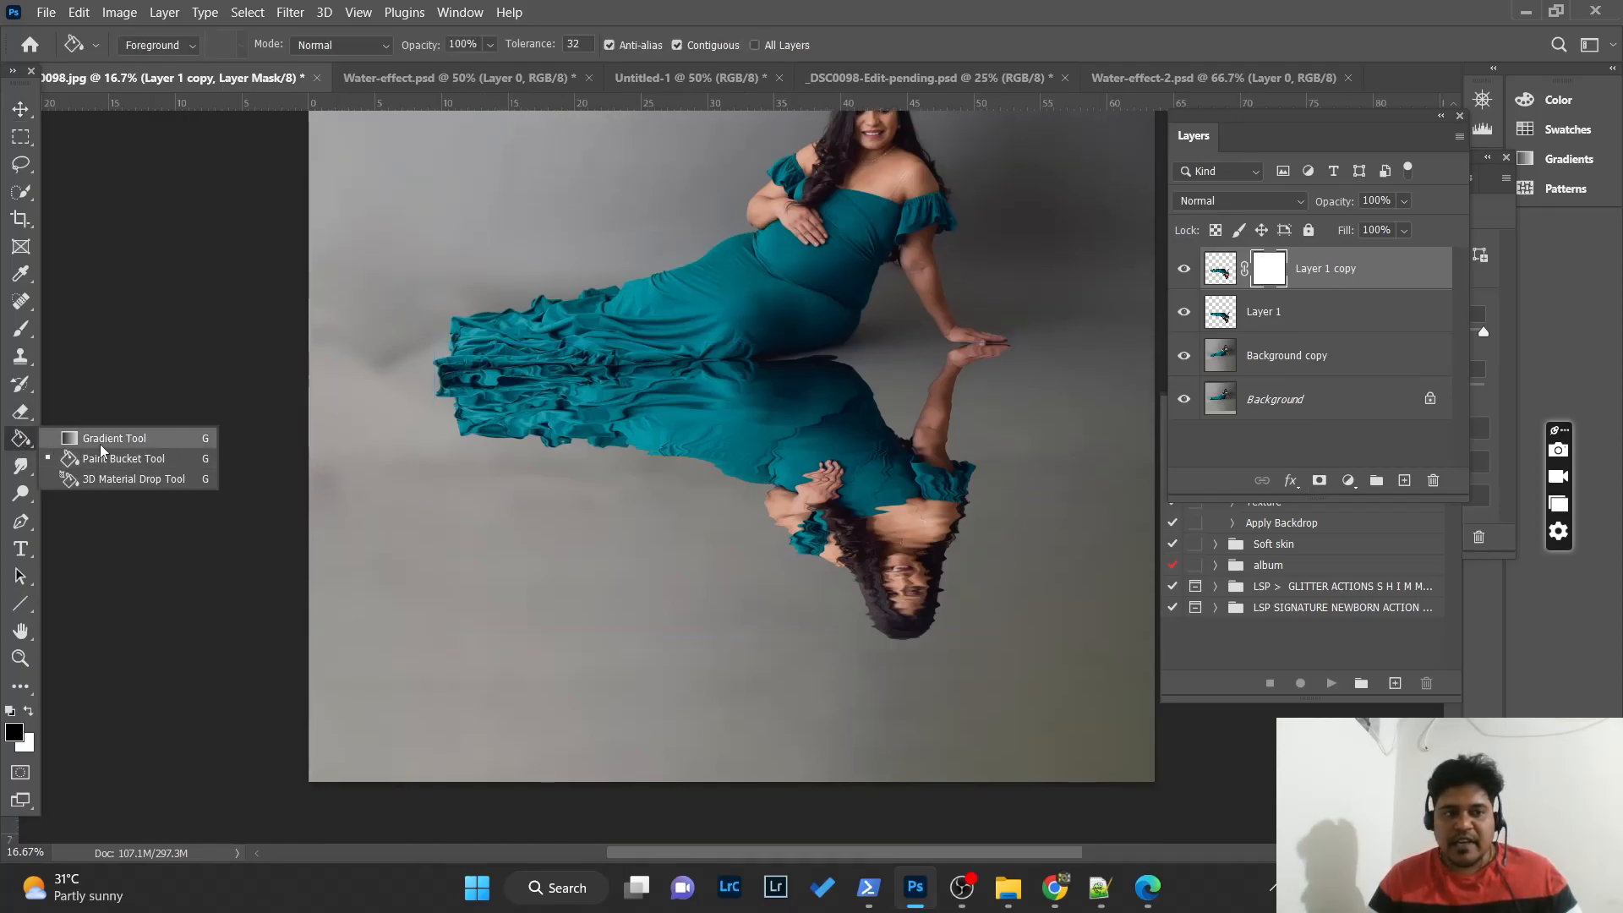
{"action": "left_click", "coordinate": [84, 436]}
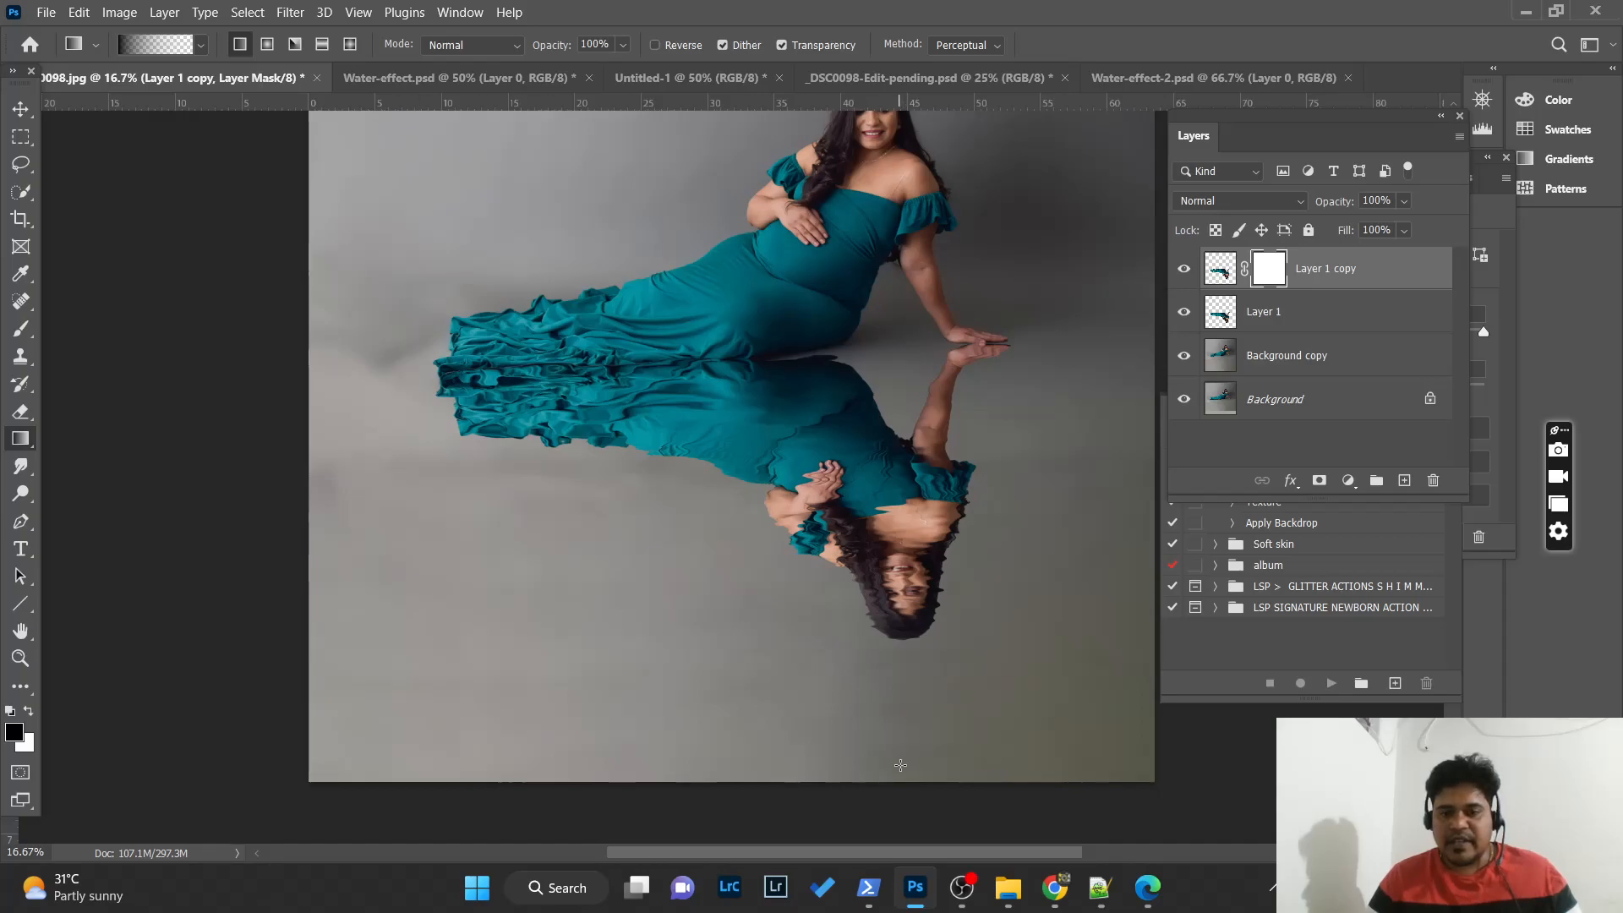
{"action": "left_click_drag", "start_coordinate": [893, 780], "coordinate": [887, 439]}
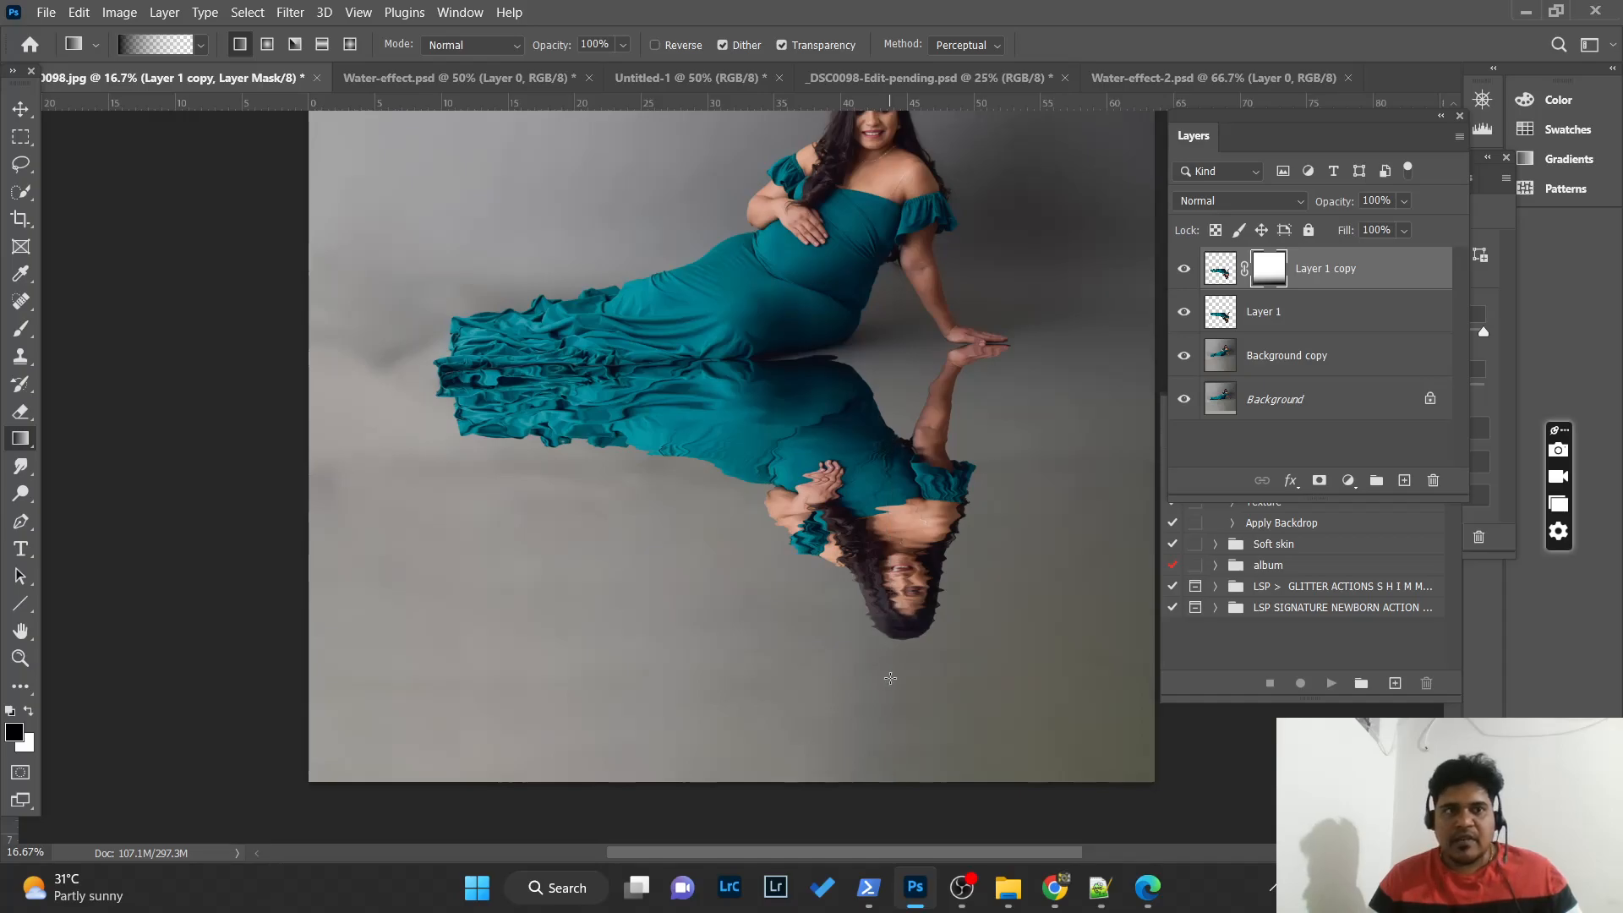
{"action": "left_click_drag", "start_coordinate": [900, 674], "coordinate": [896, 361]}
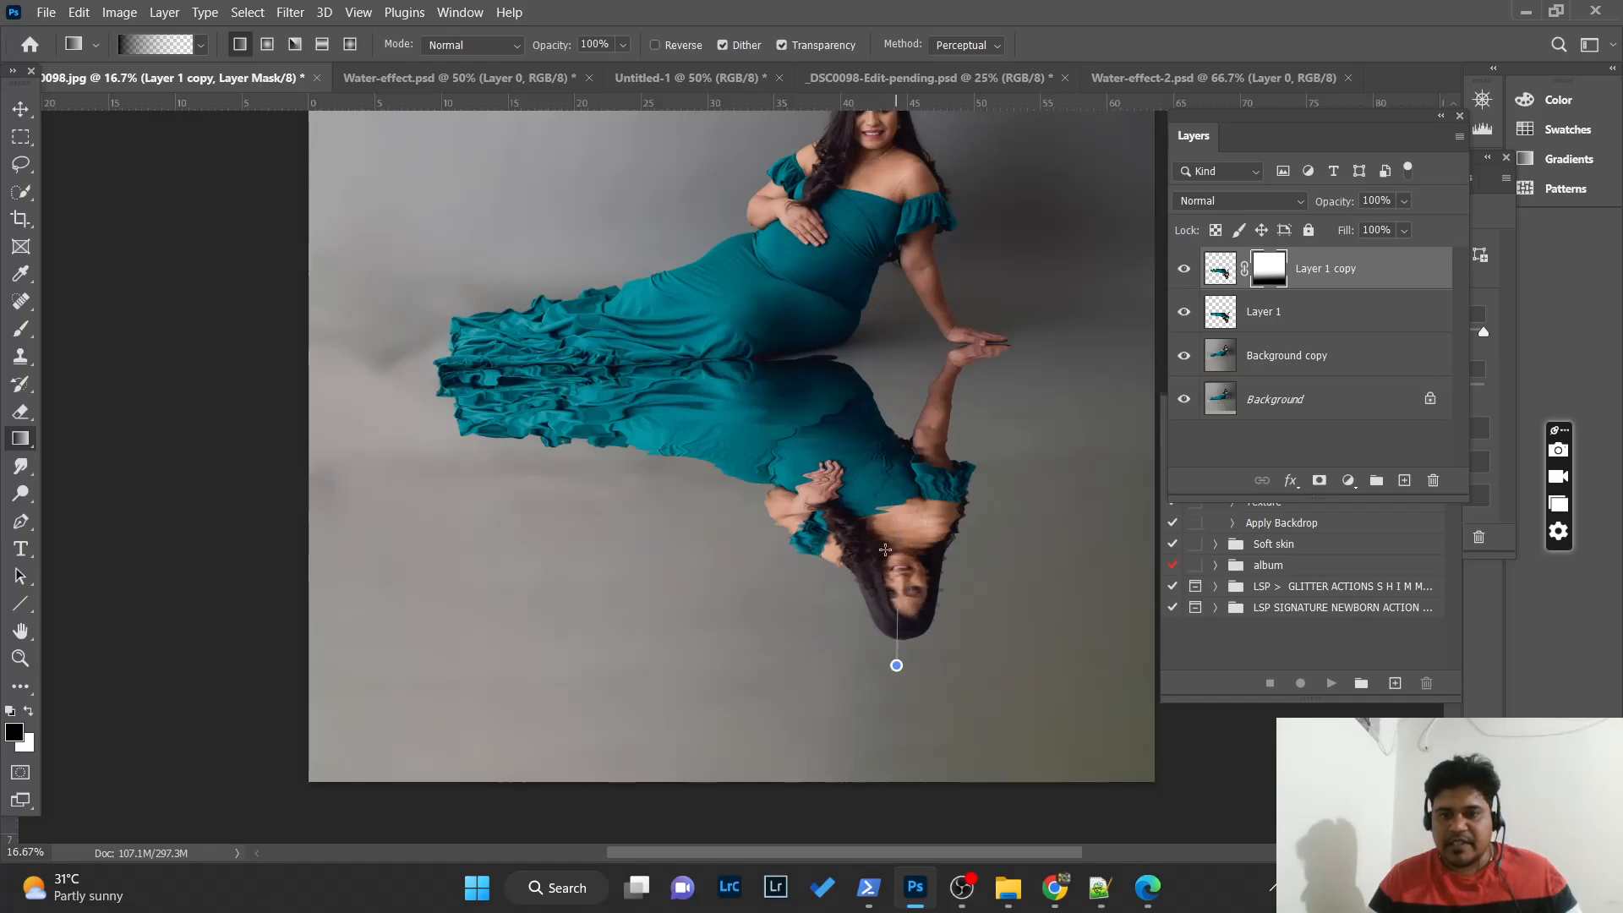
{"action": "left_click_drag", "start_coordinate": [898, 665], "coordinate": [885, 455]}
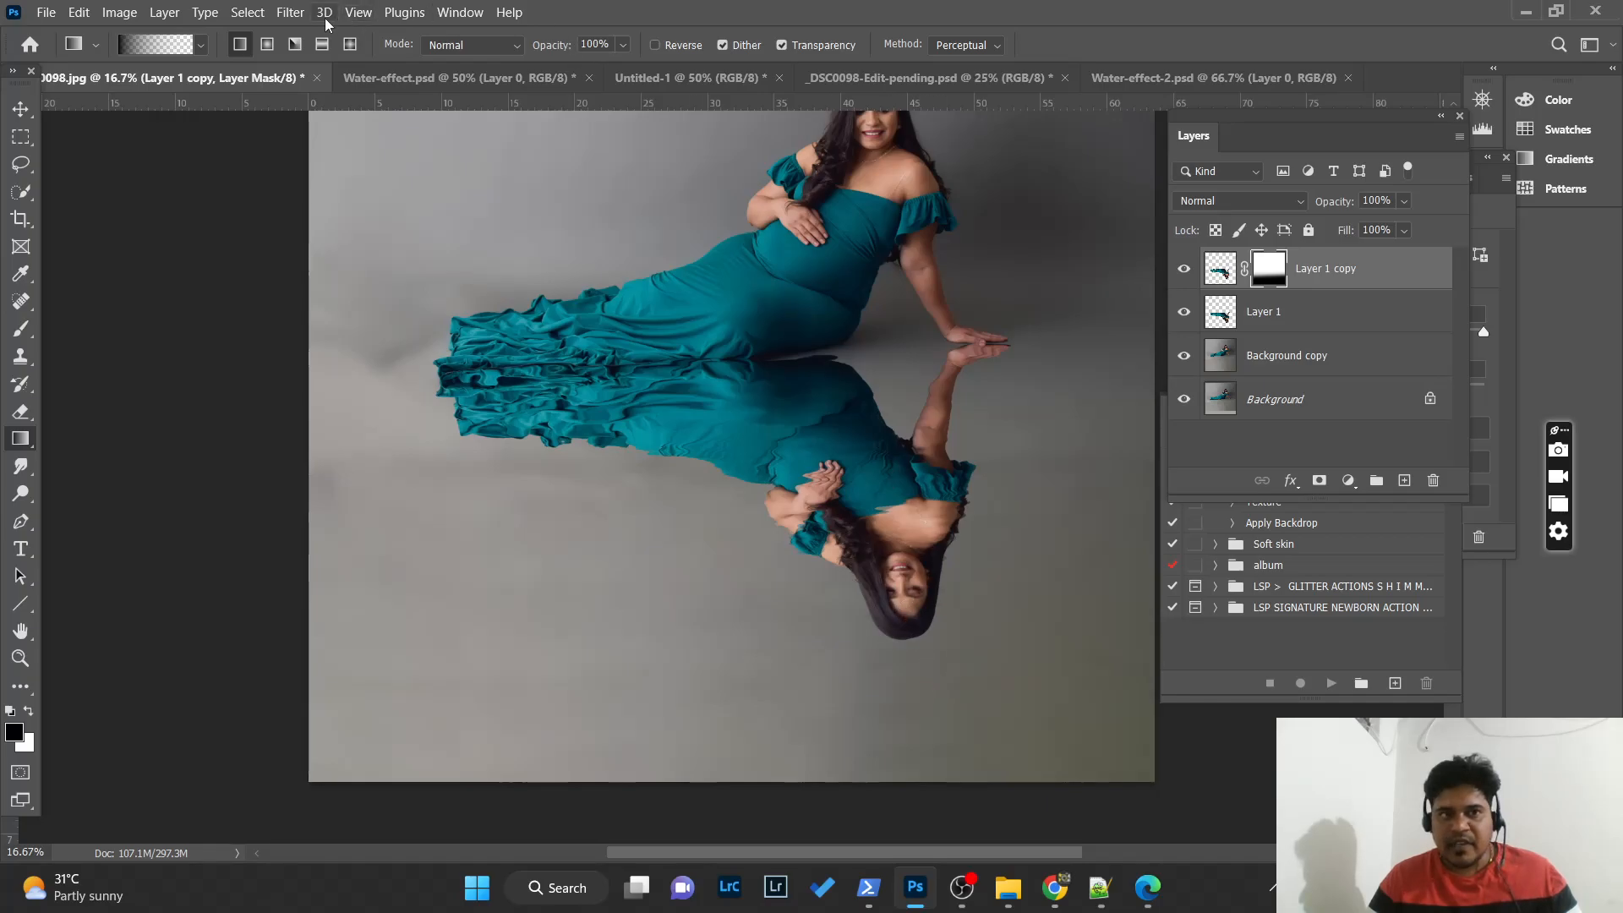
- Reapply the last Displace filter to the image content of Layer 1 copy rather than its mask
{"action": "left_click", "coordinate": [1217, 269]}
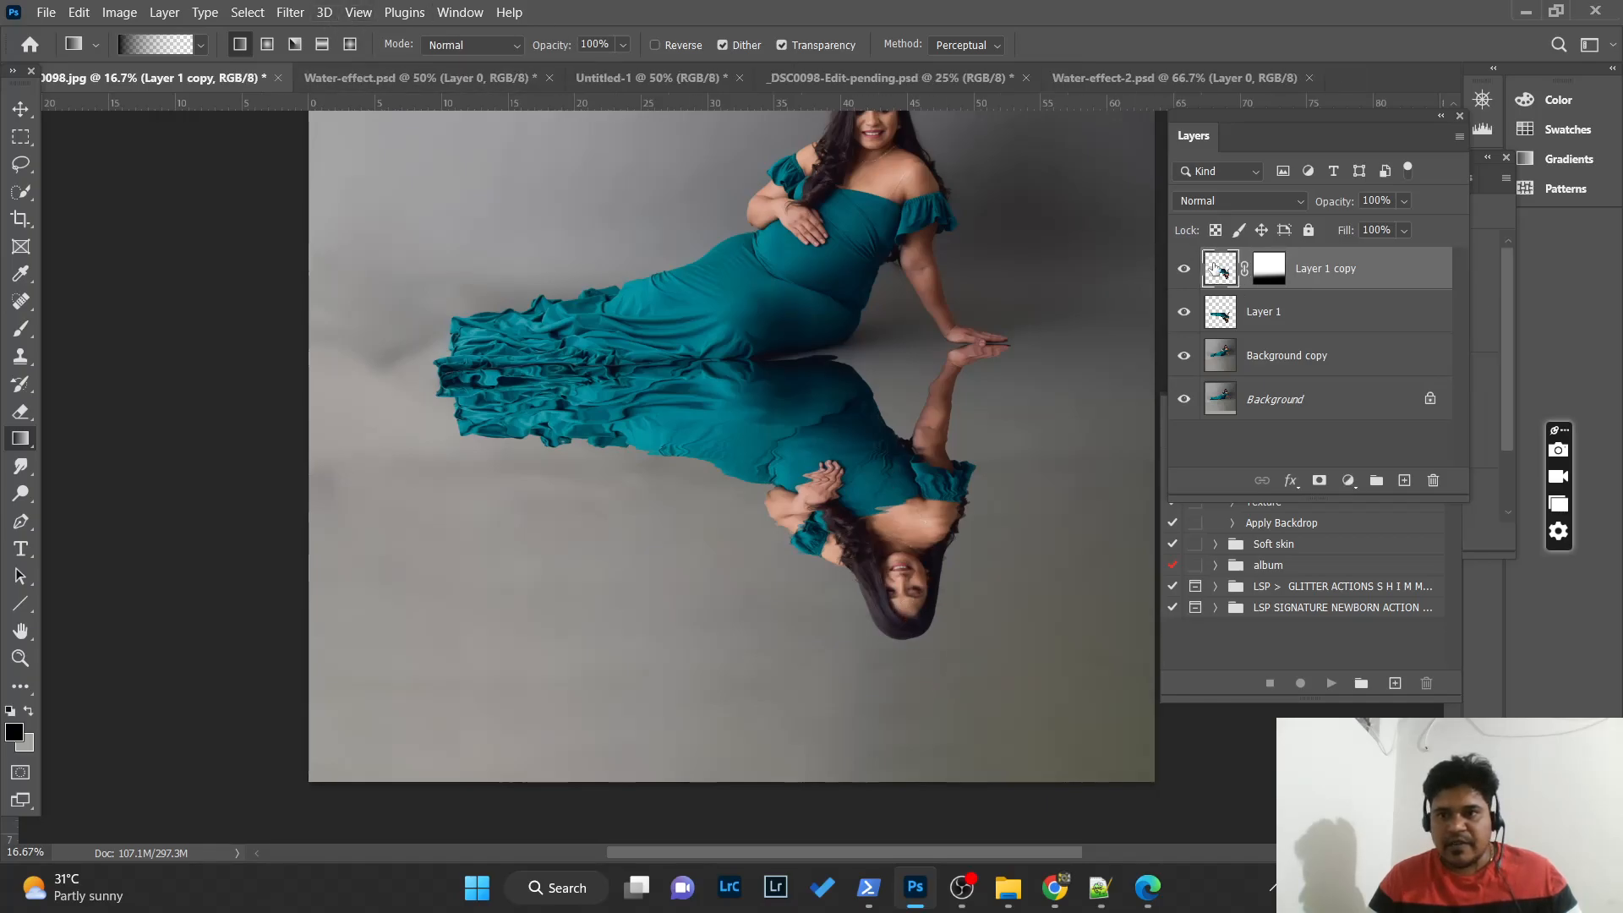
{"action": "left_click", "coordinate": [290, 12]}
{"action": "left_click", "coordinate": [312, 38]}
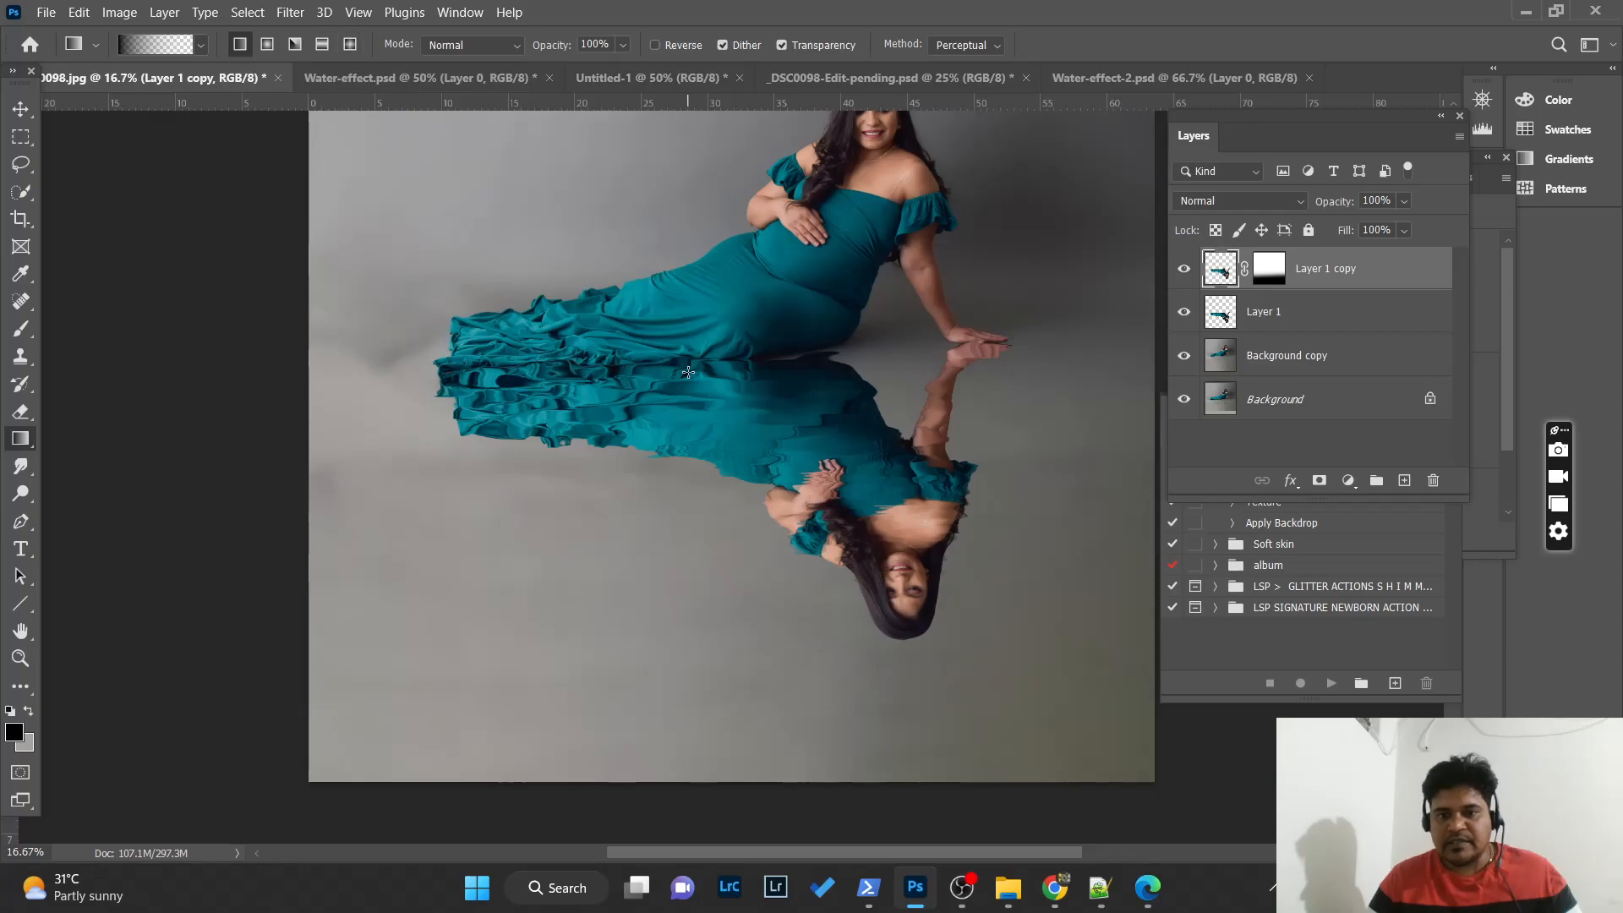
{"action": "scroll", "coordinate": [761, 519], "scroll_direction": "up", "scroll_amount": 2}
{"action": "scroll", "coordinate": [760, 518], "scroll_direction": "up", "scroll_amount": 3}
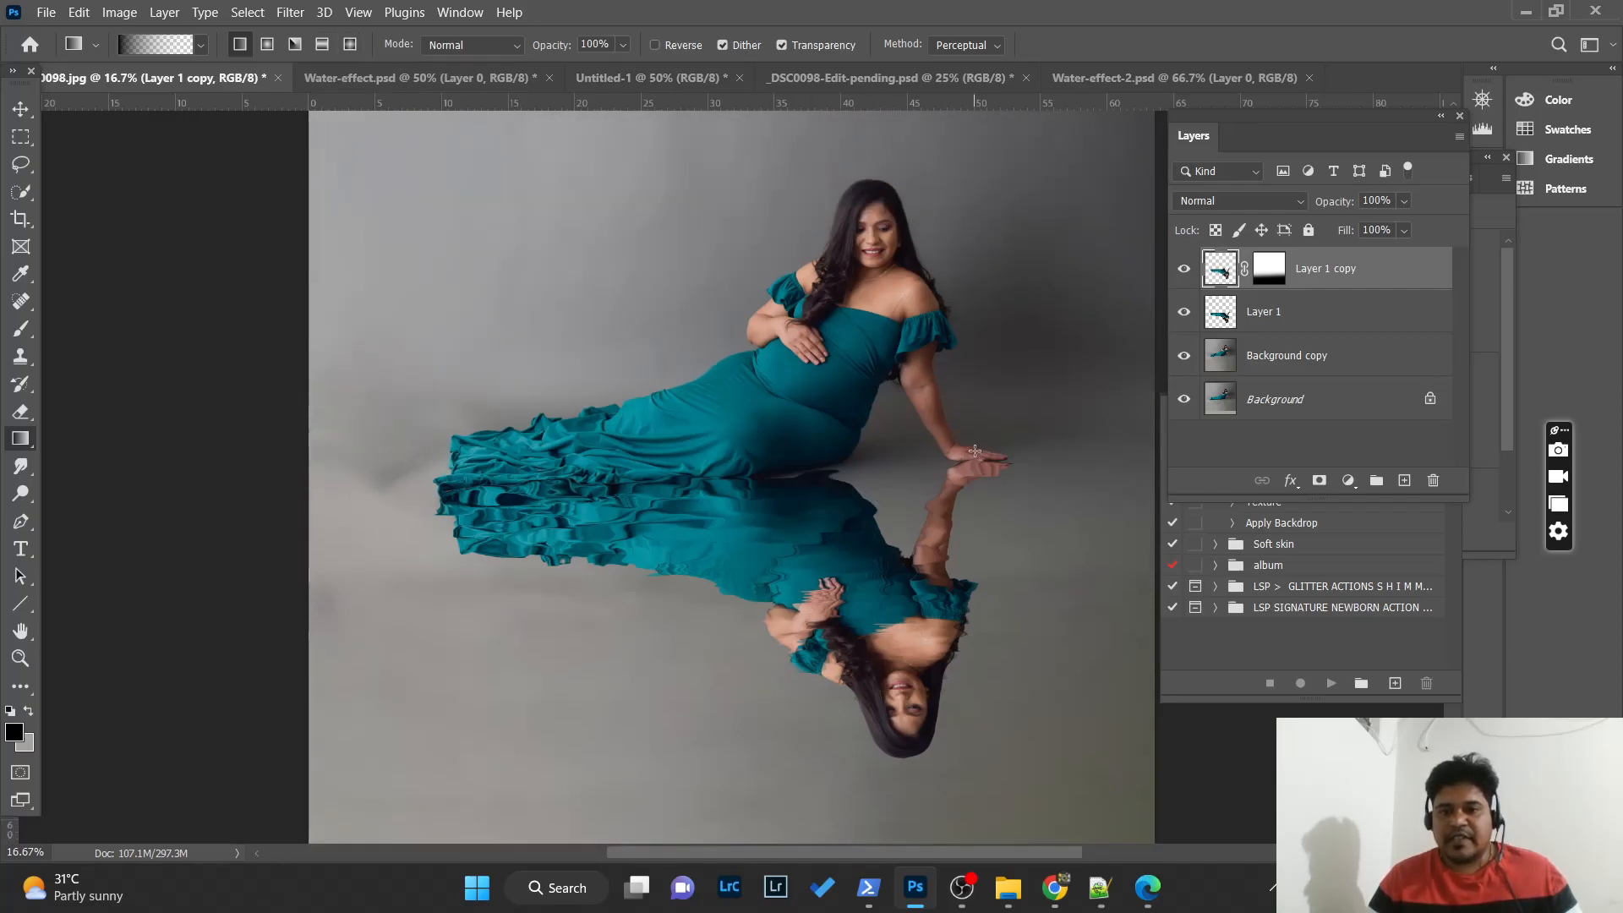
{"action": "left_click_drag", "start_coordinate": [977, 485], "coordinate": [1002, 529]}
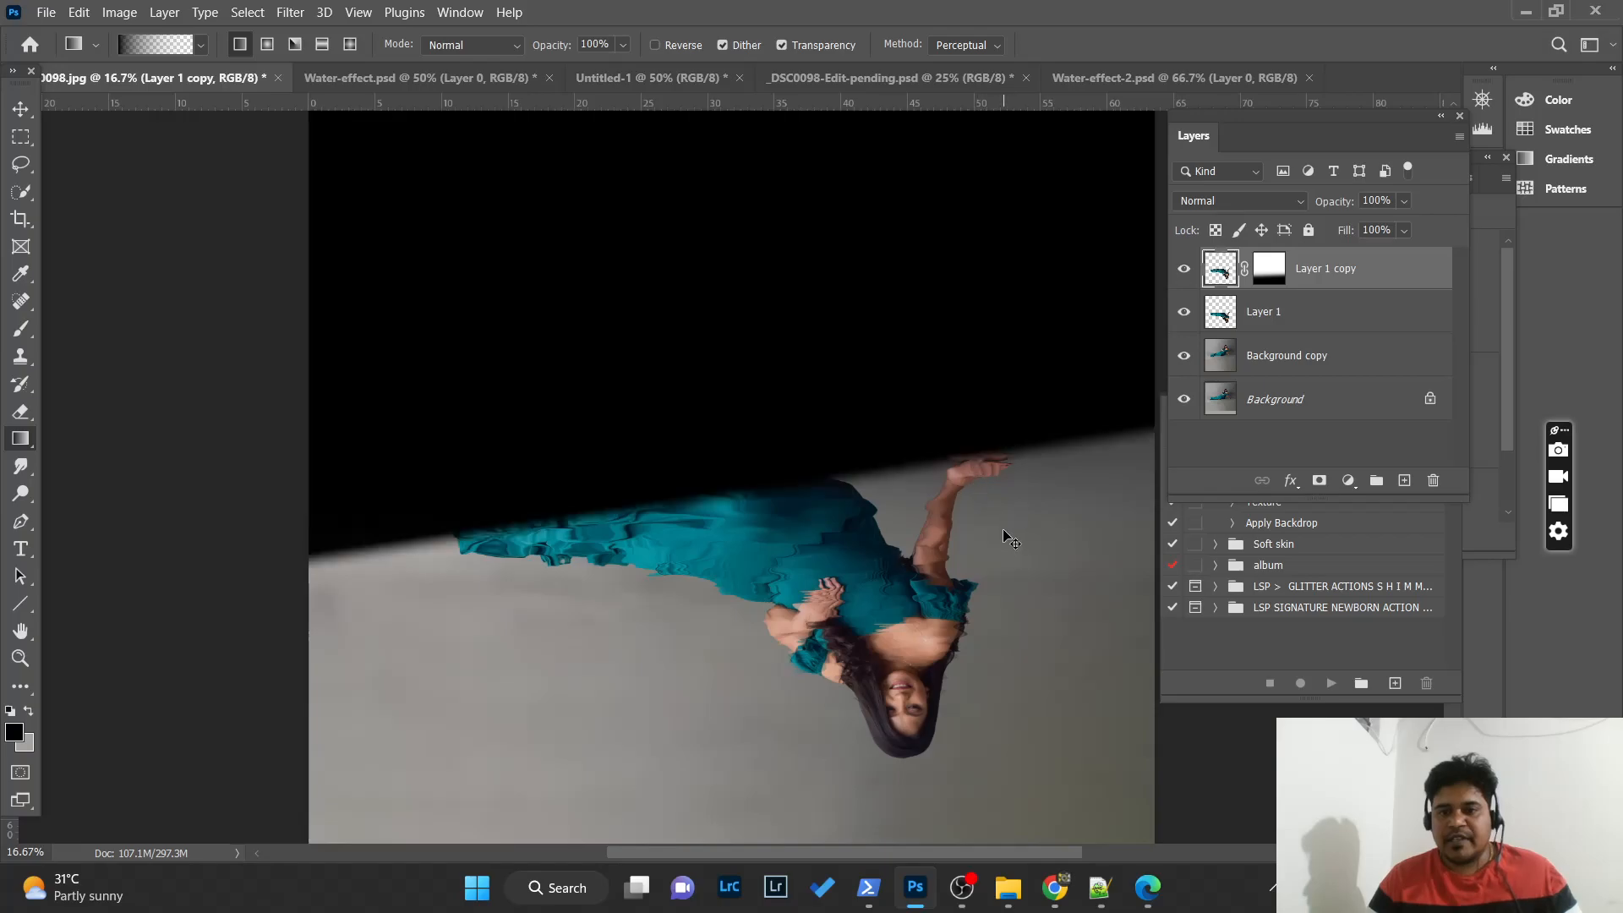
{"action": "key", "text": "ctrl+z"}
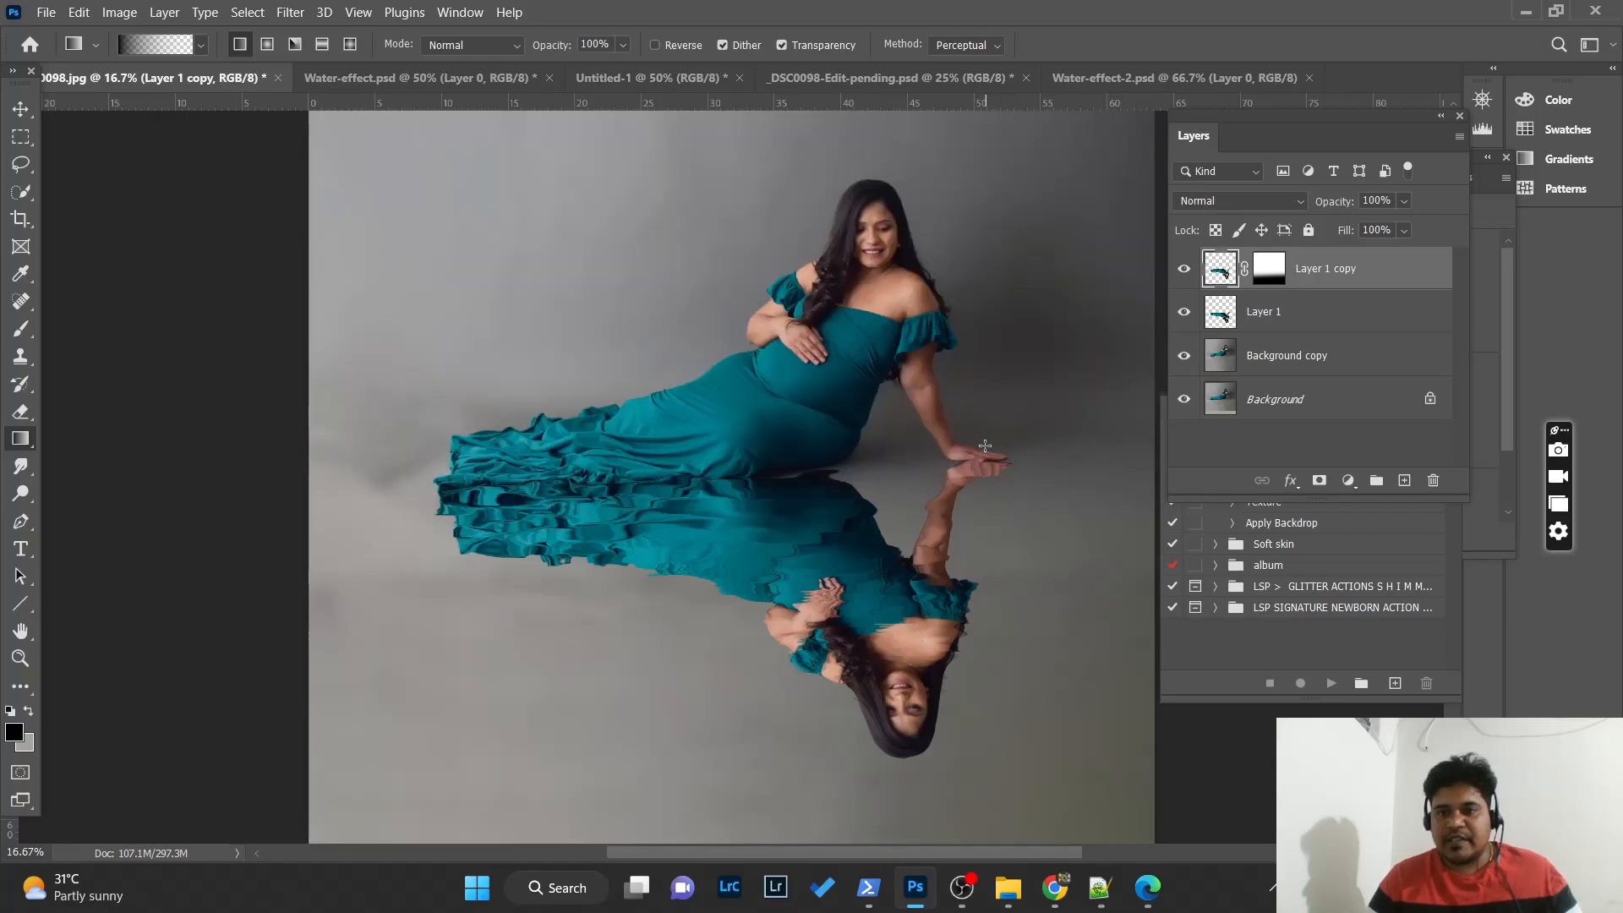
{"action": "left_click_drag", "start_coordinate": [984, 470], "coordinate": [997, 488]}
{"action": "key", "text": "ctrl+z"}
- Fade out the ripples along the waterline with short downward black-to-transparent gradients near the supporting hand on Layer 1 copy's mask
{"action": "left_click", "coordinate": [1271, 269]}
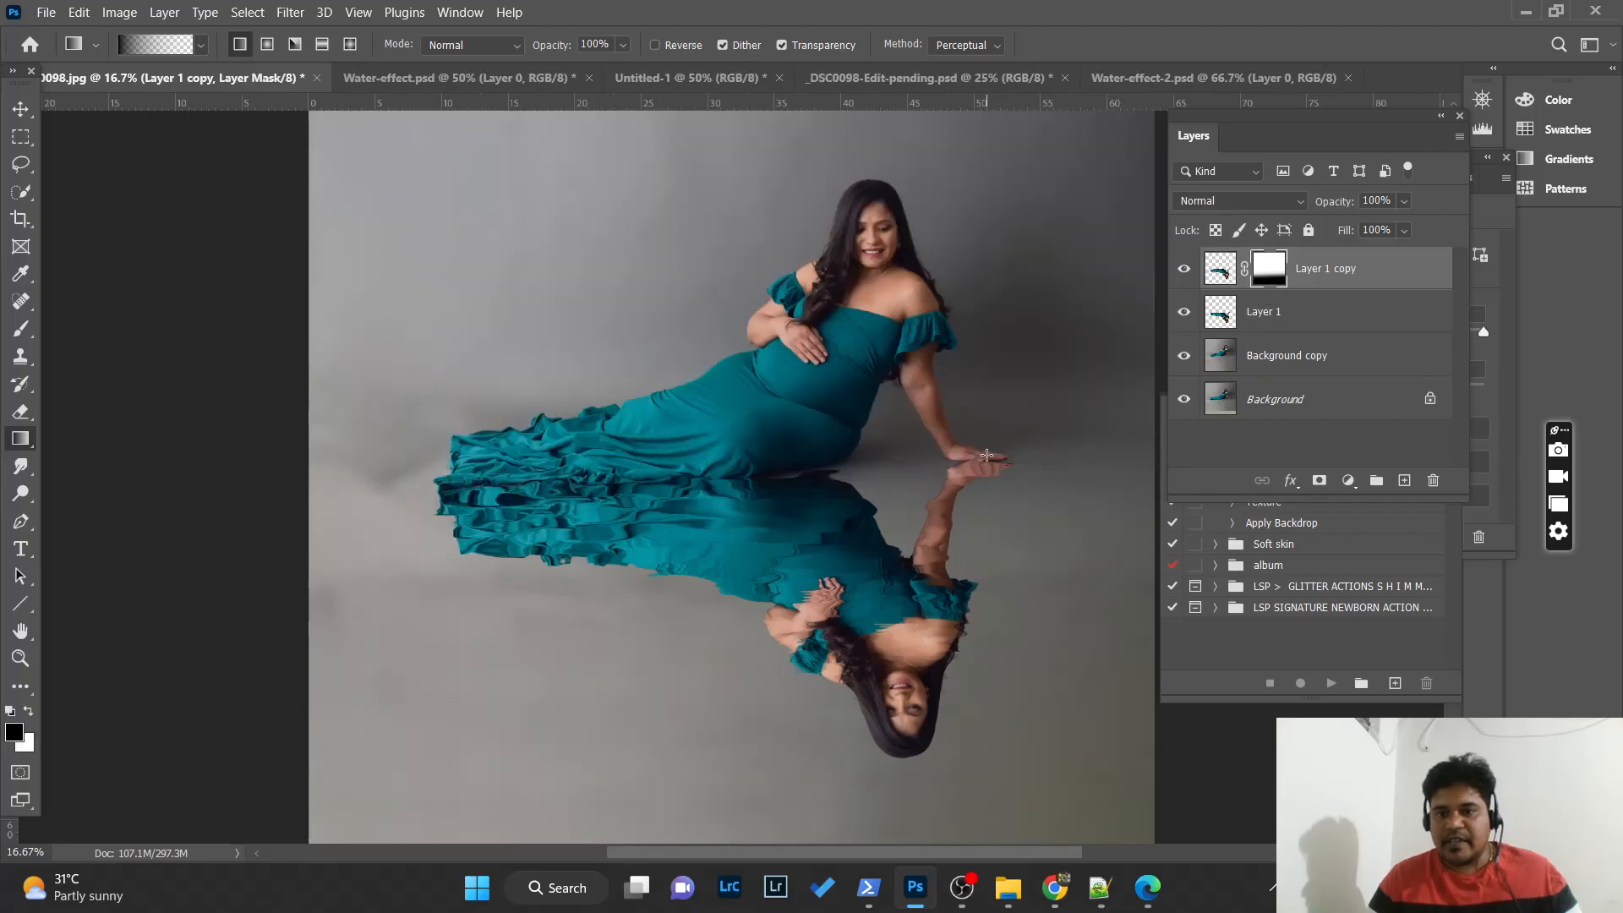
{"action": "left_click_drag", "start_coordinate": [986, 464], "coordinate": [1015, 502]}
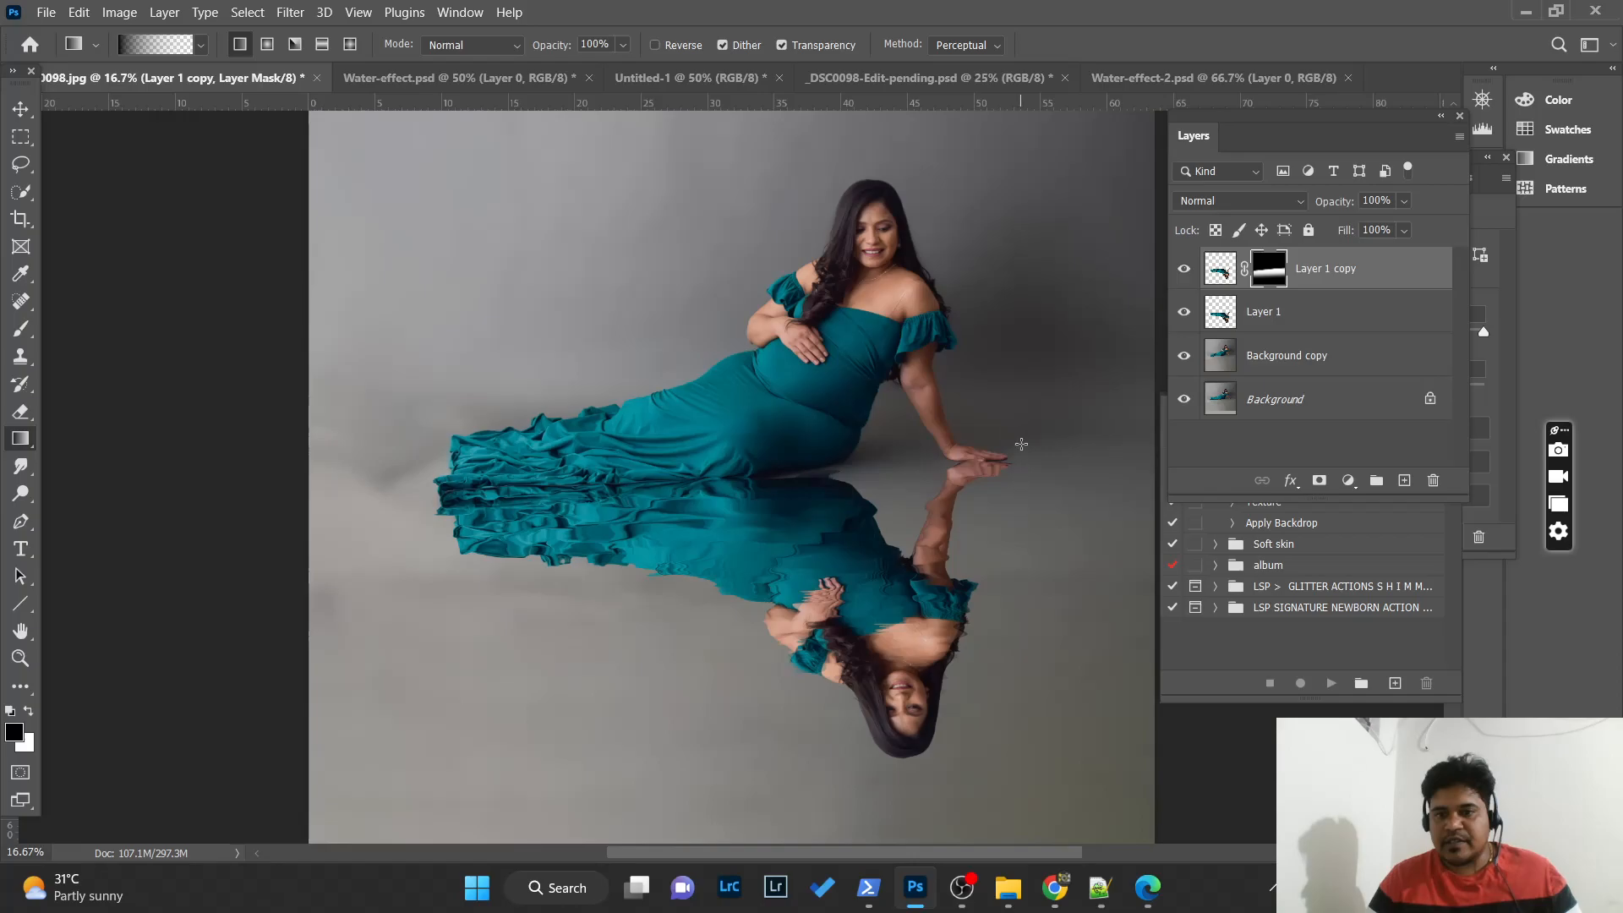
{"action": "left_click_drag", "start_coordinate": [1022, 443], "coordinate": [1017, 478]}
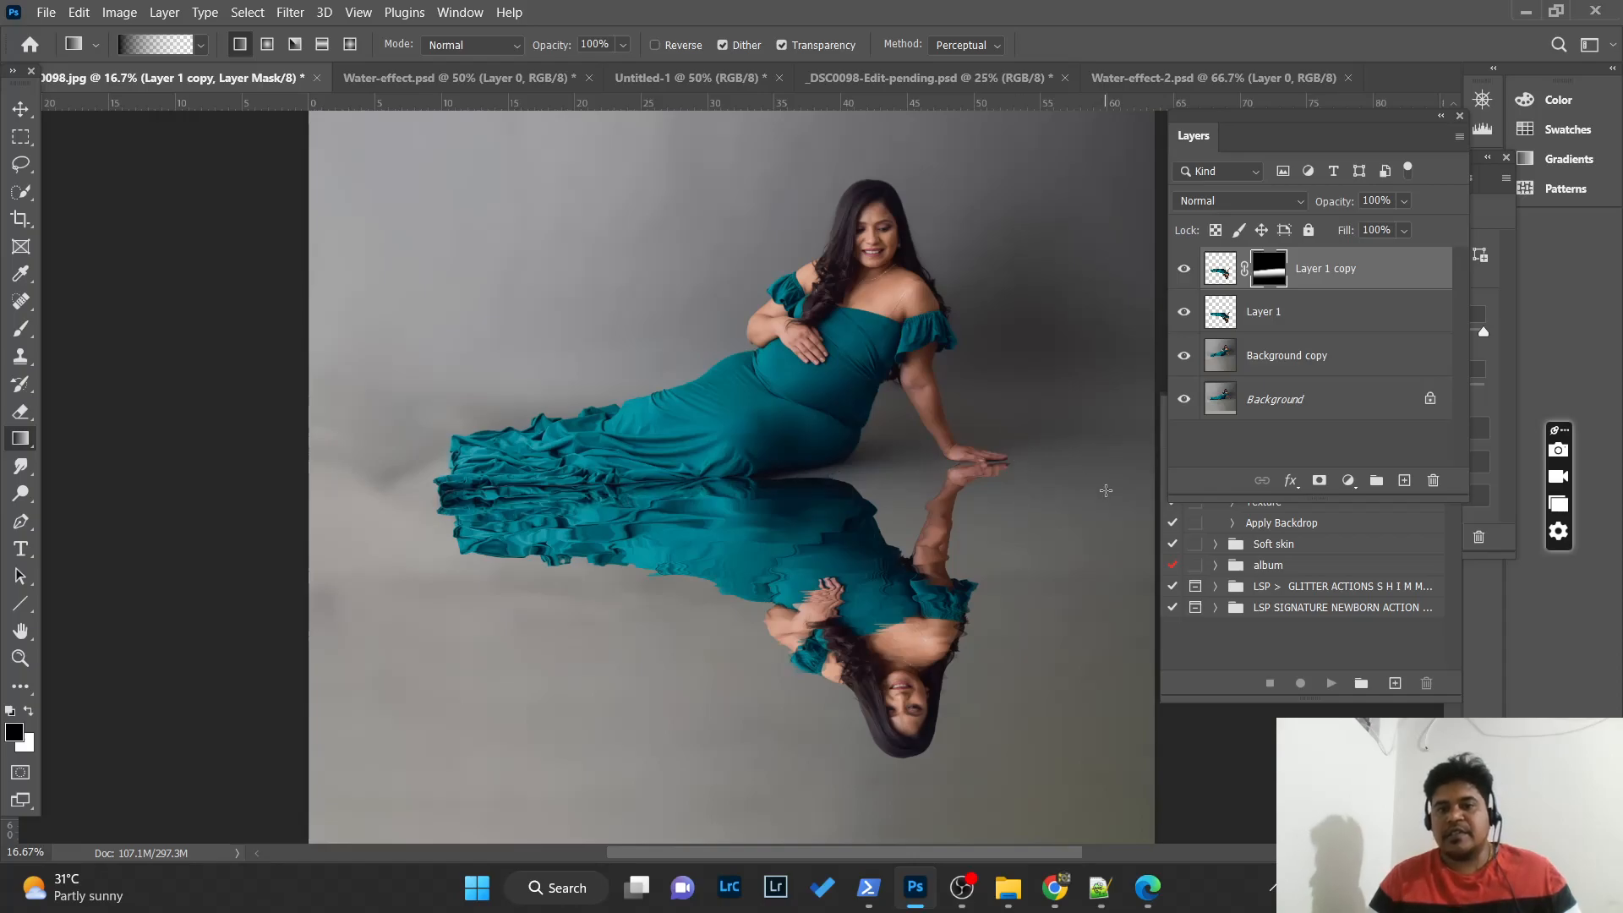
- Compare the whole reflection with the earlier version in _DSC0098-Edit-pending.psd and return to the masked maternity photo
{"action": "key", "text": "ctrl+minus"}
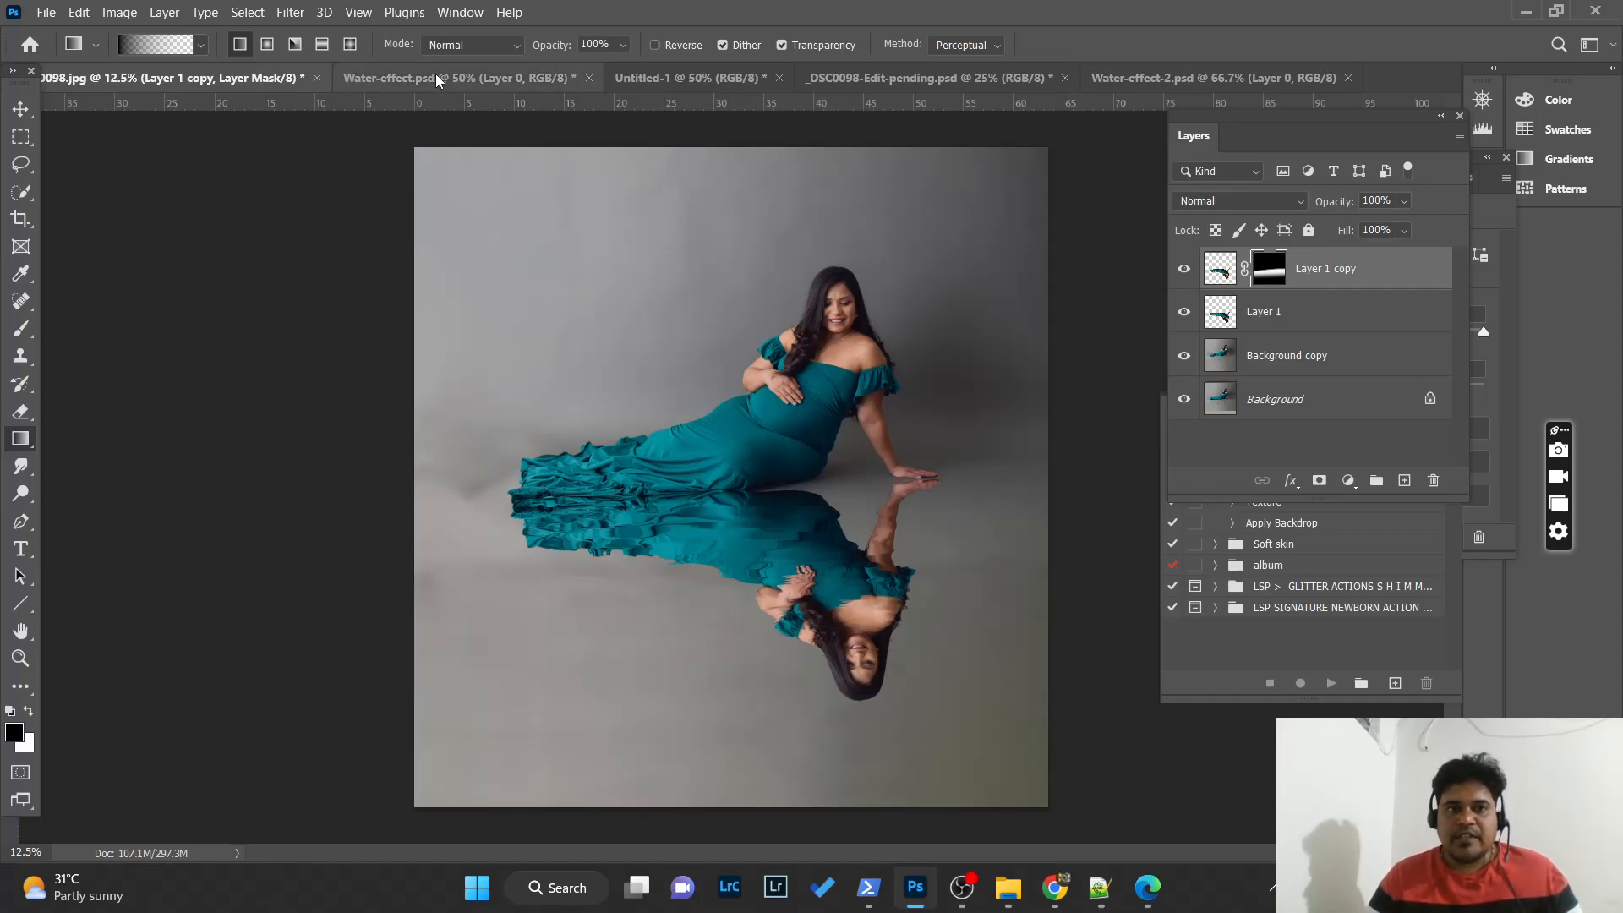
{"action": "left_click", "coordinate": [470, 76]}
{"action": "left_click", "coordinate": [677, 79]}
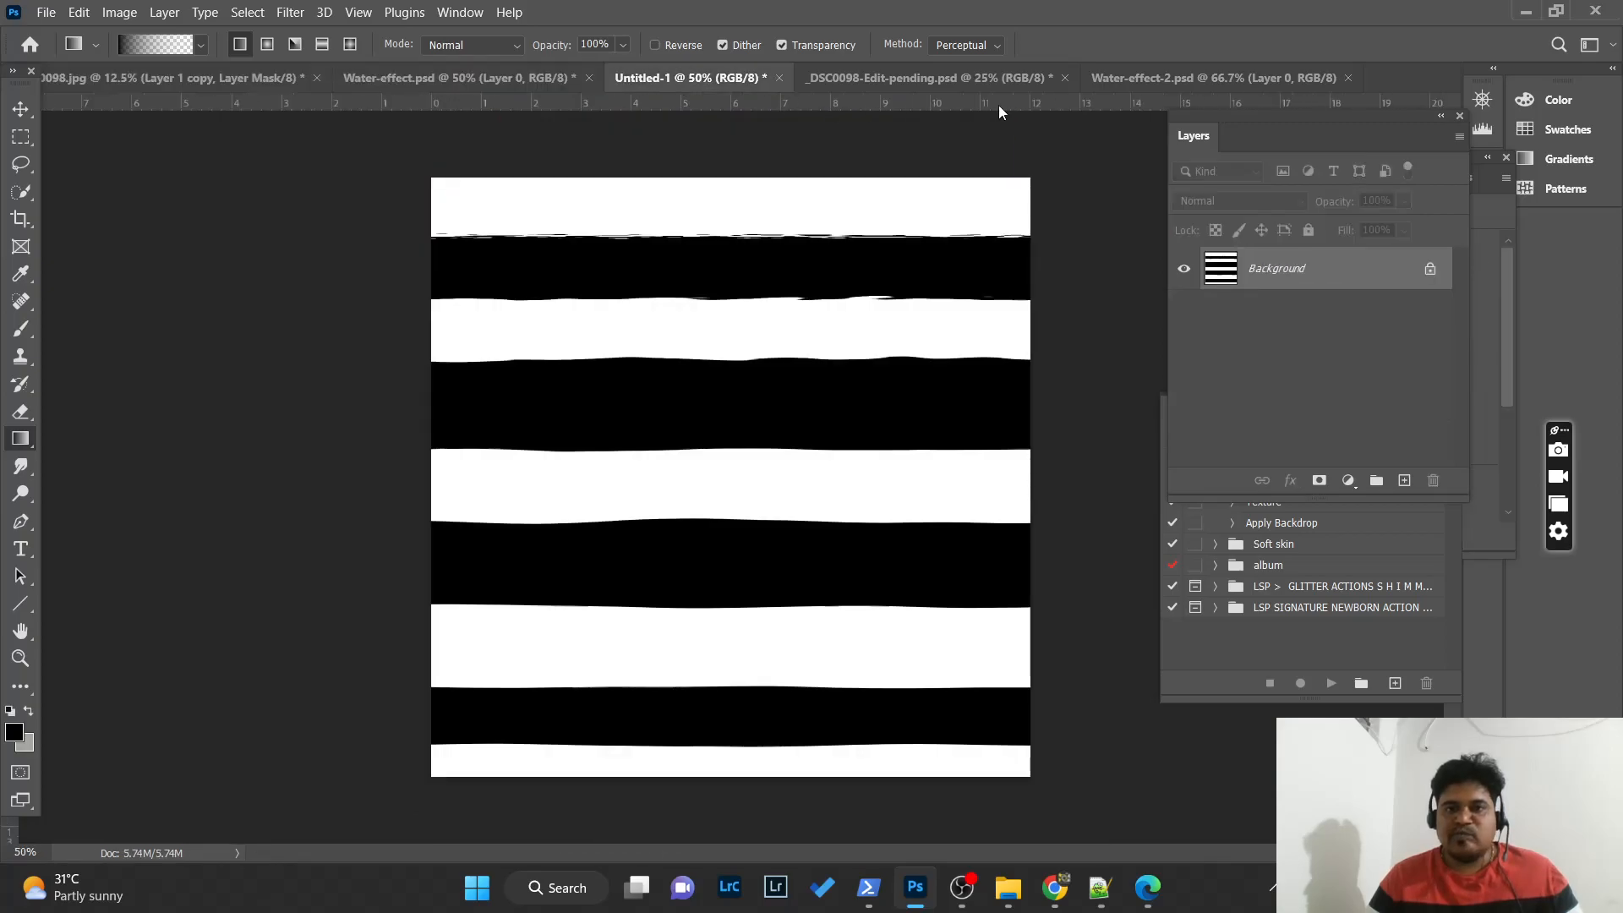
{"action": "left_click", "coordinate": [963, 78]}
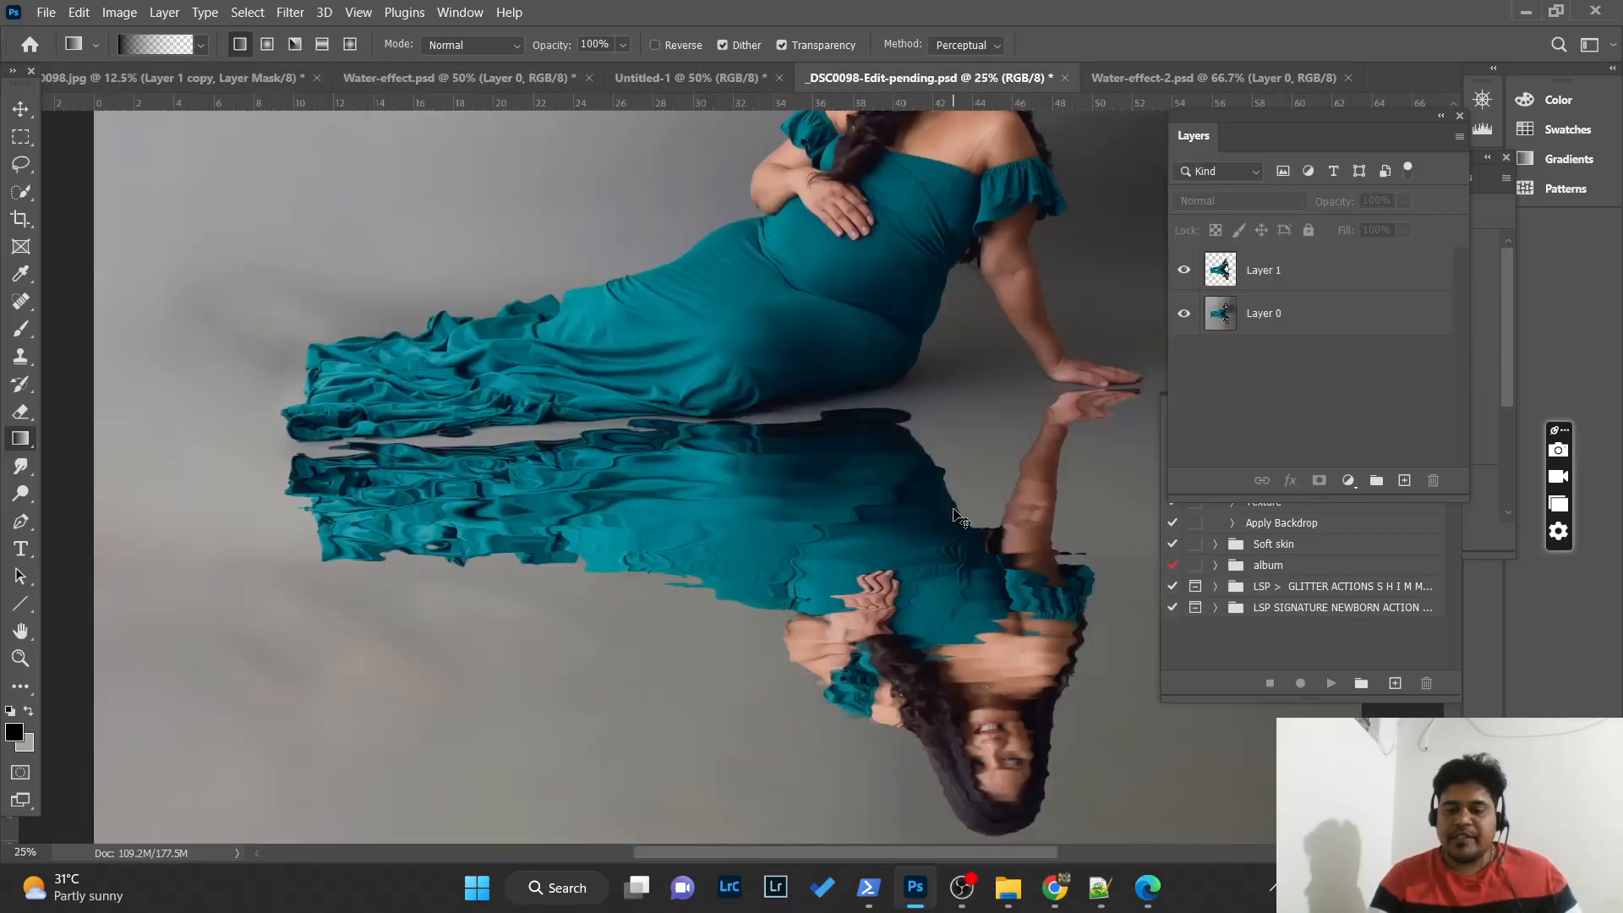
{"action": "key", "text": "ctrl+minus"}
{"action": "key", "text": "ctrl+minus"}
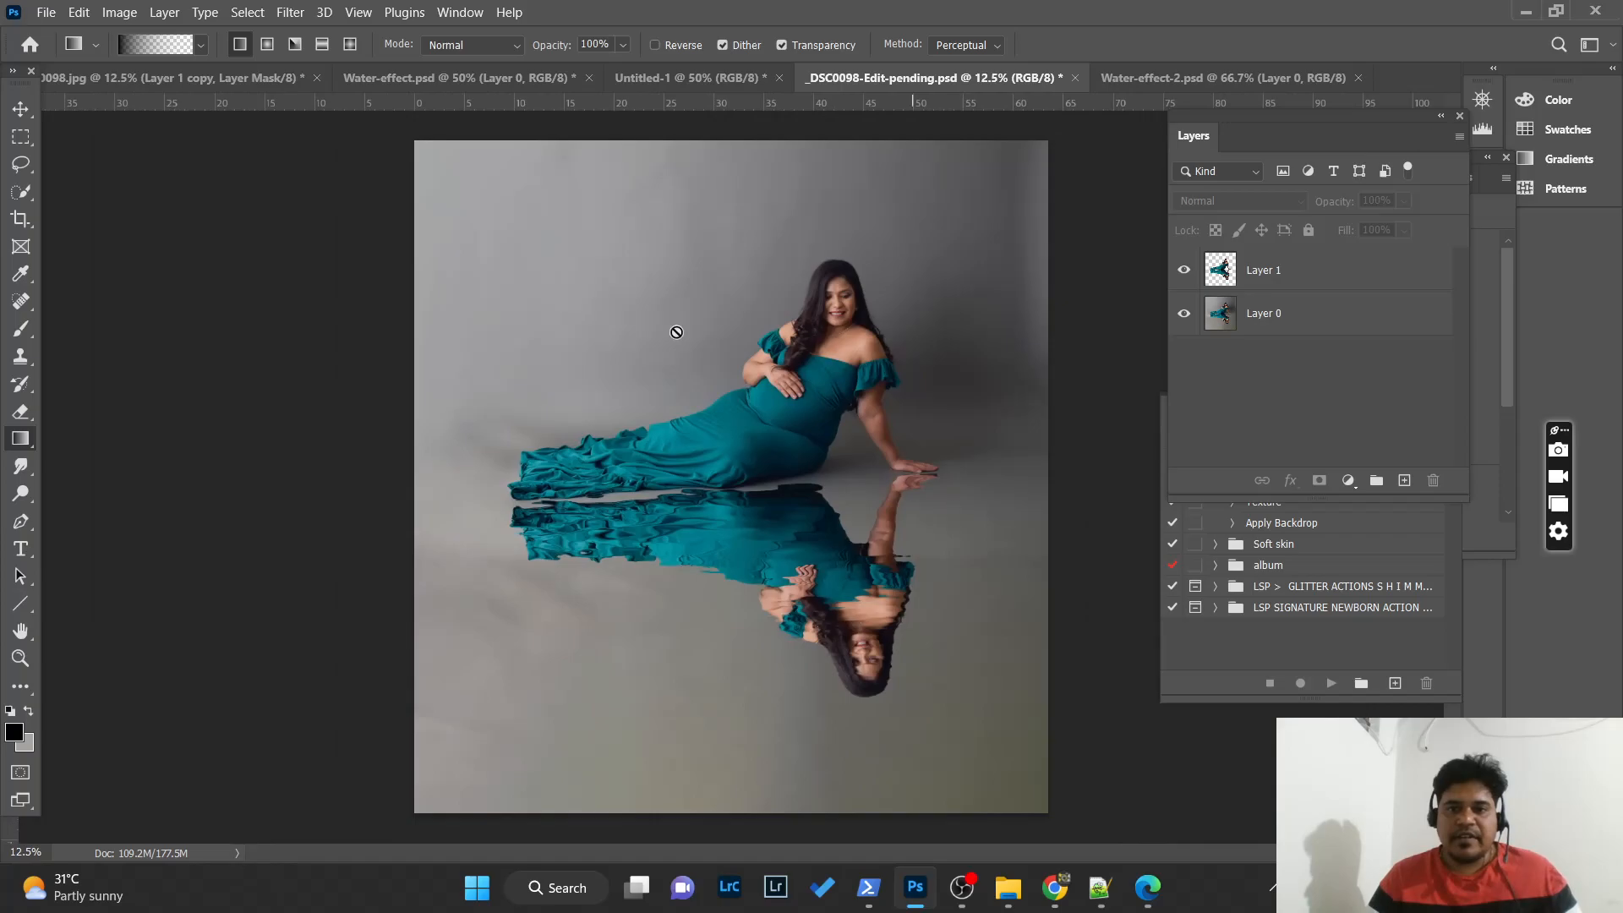
{"action": "left_click", "coordinate": [181, 77]}
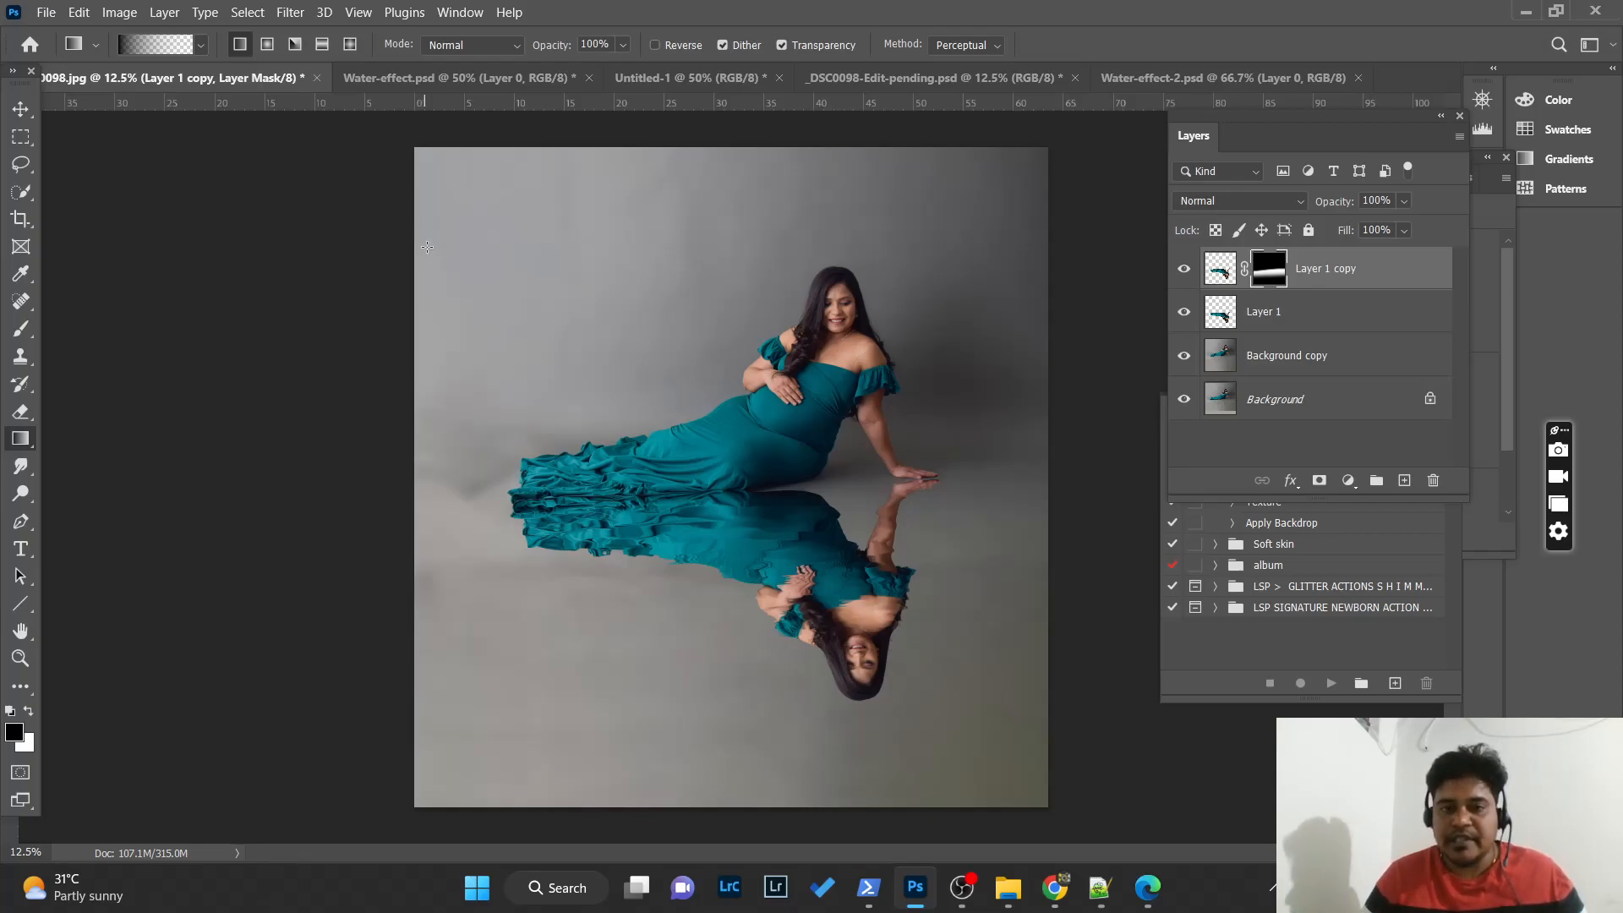
{"action": "mouse_move", "coordinate": [978, 901]}
{"action": "left_click", "coordinate": [920, 789]}
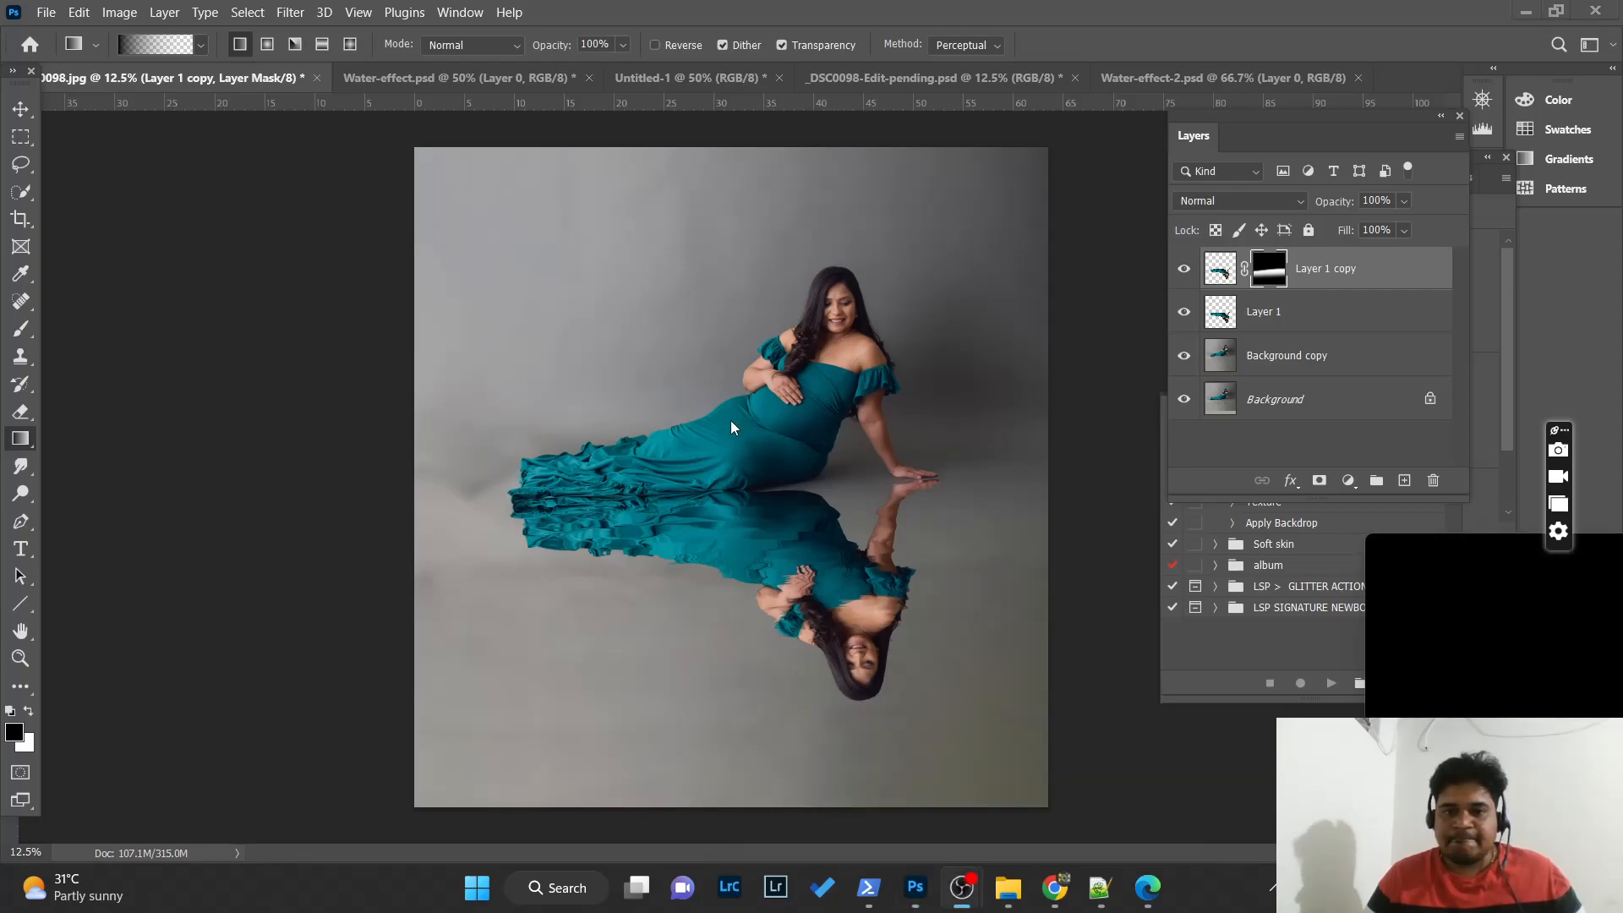